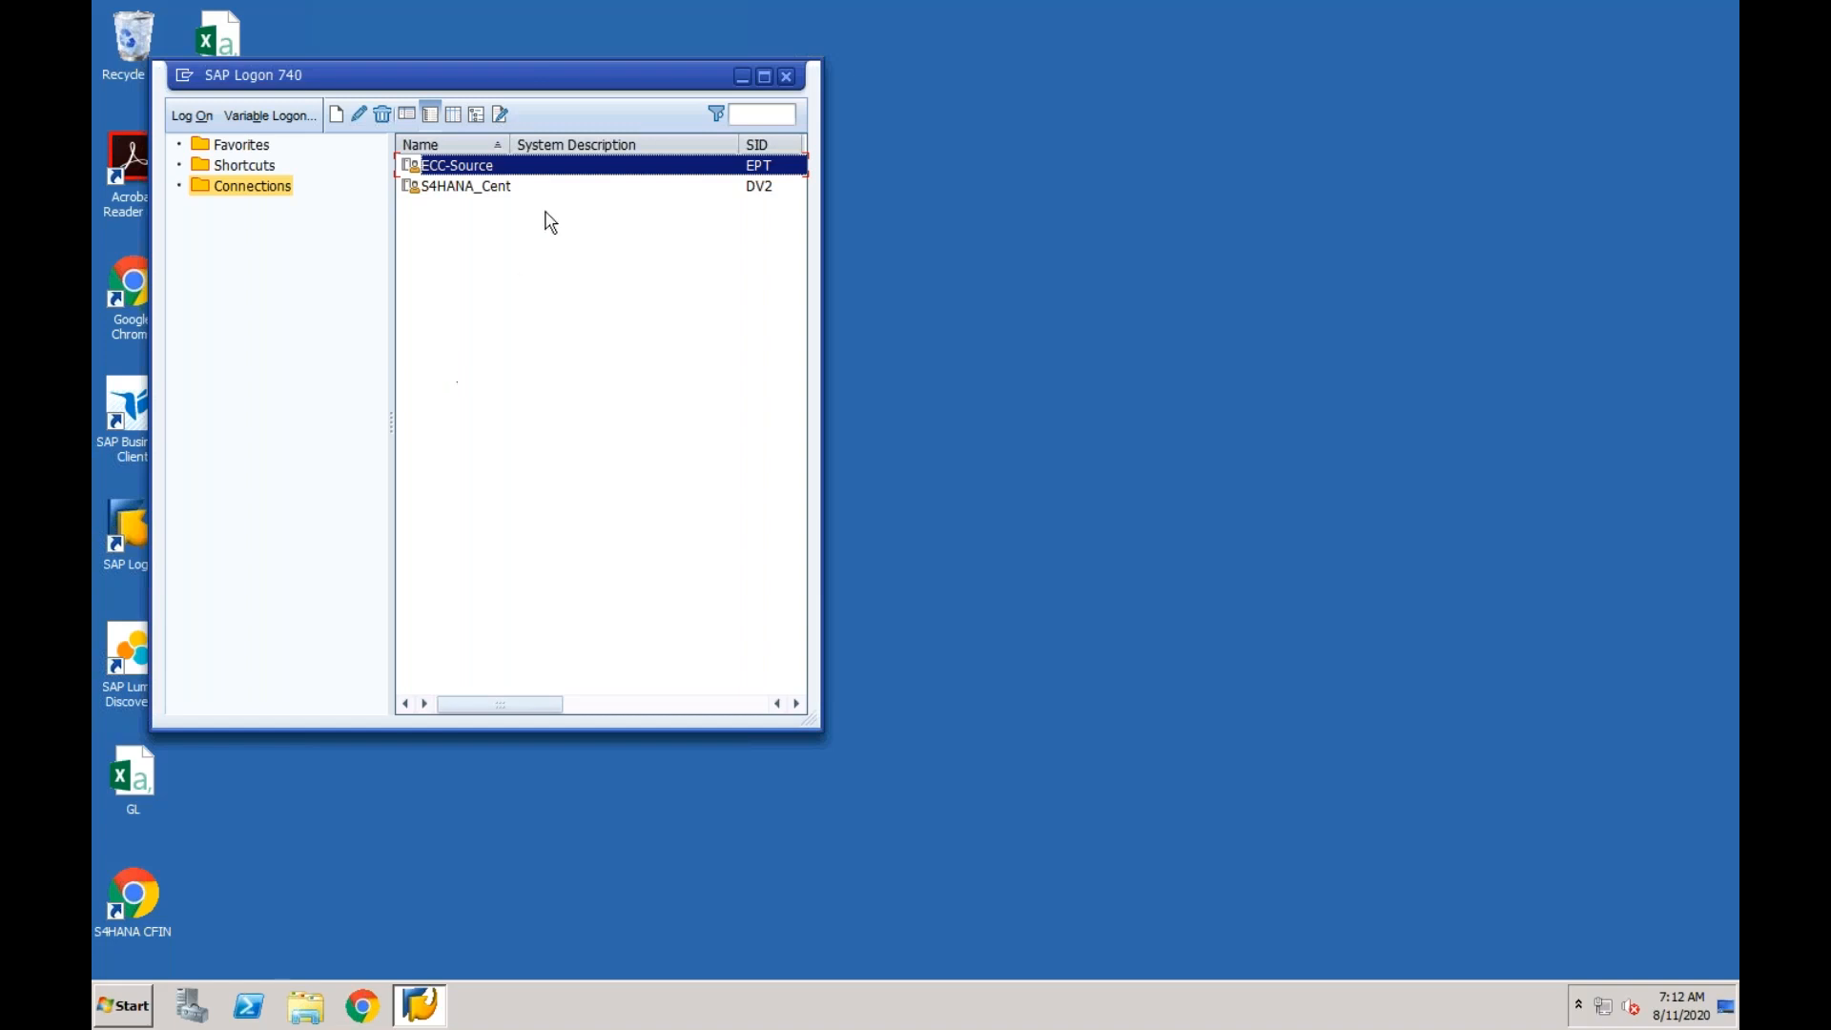
# Open the logon screen of the S4HANA_Cent system and return to the connection list.
pyautogui.doubleClick(508, 187)
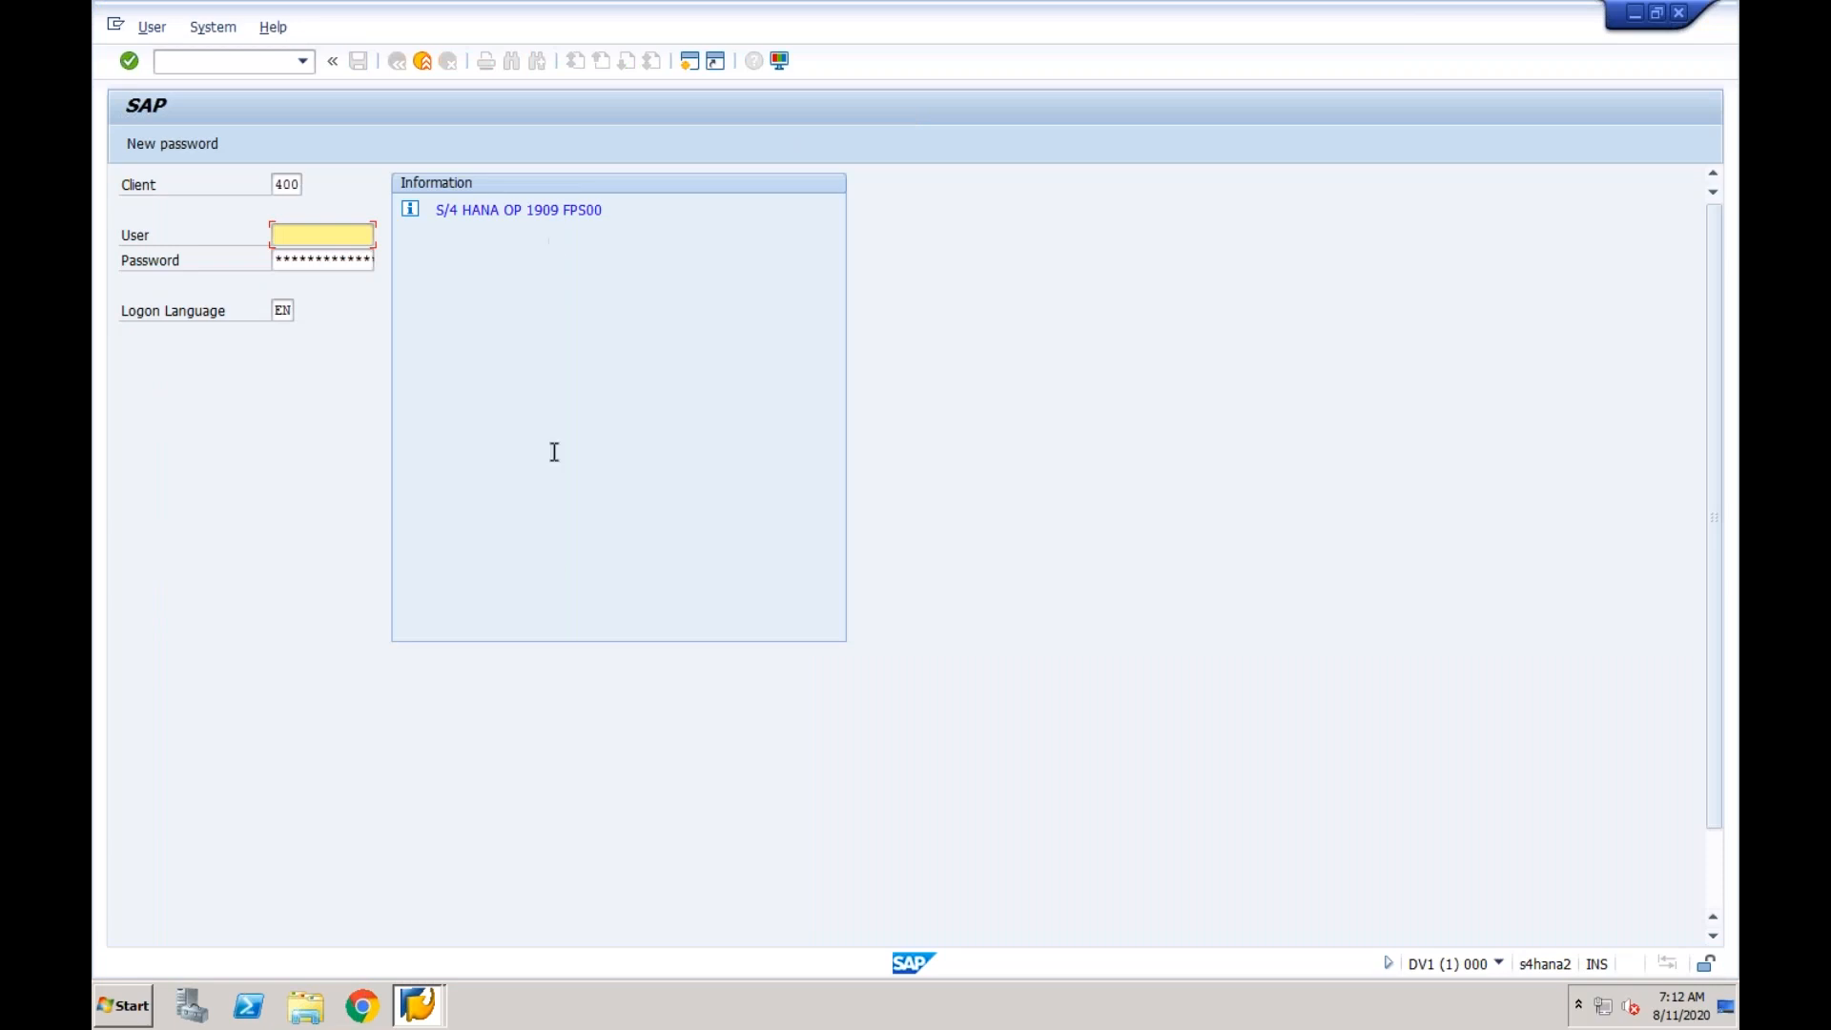
pyautogui.click(436, 1009)
pyautogui.click(428, 928)
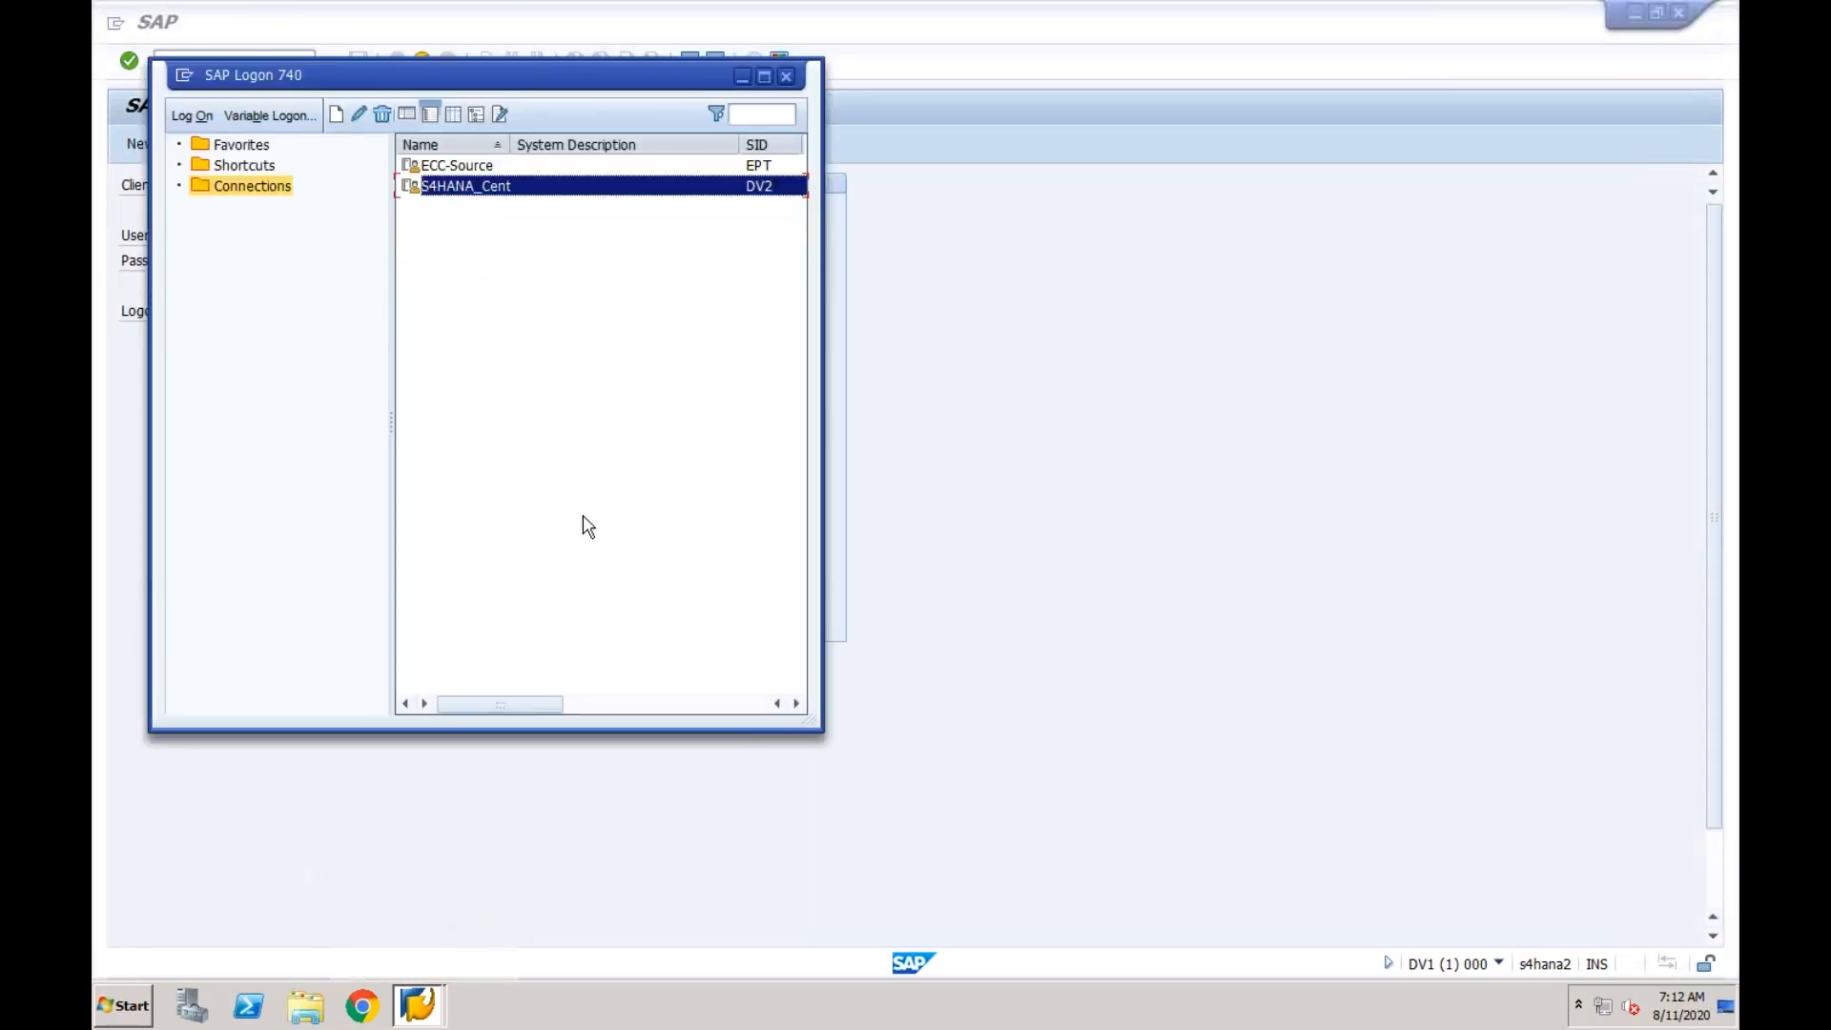
# Log on to the ECC-Source system with the remembered user name and the account password.
pyautogui.doubleClick(481, 168)
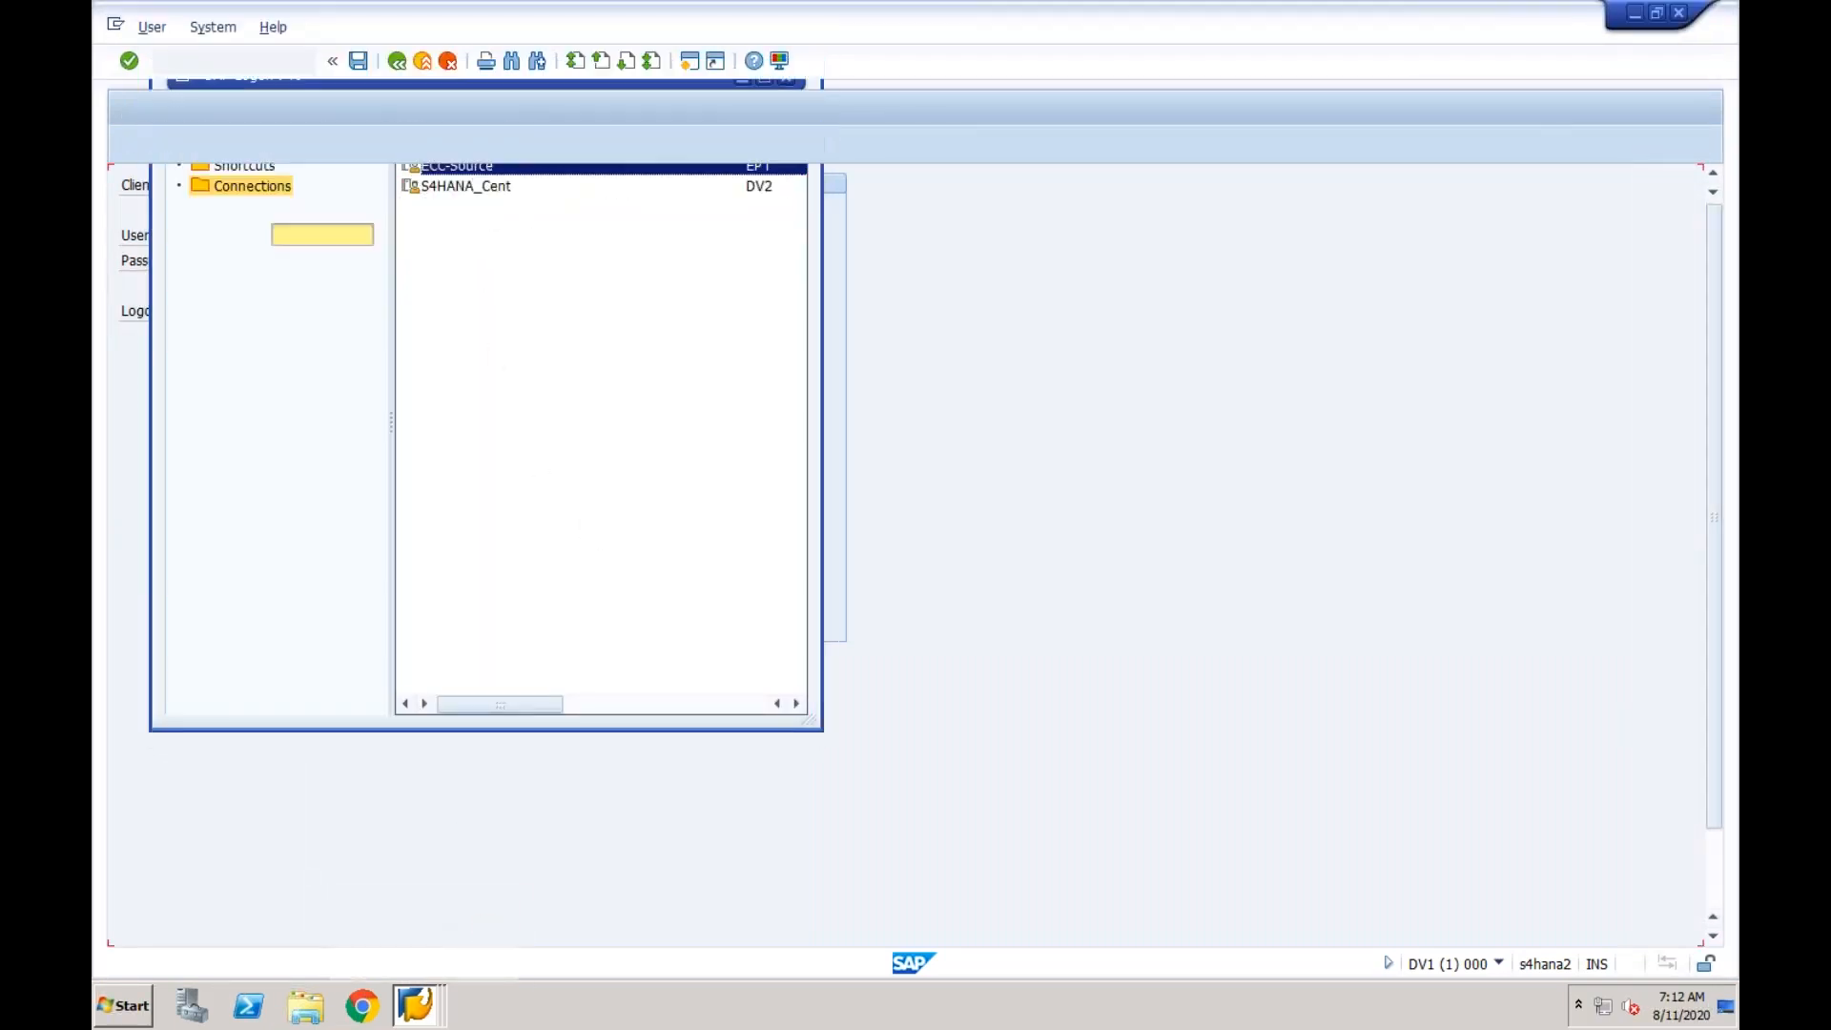
pyautogui.click(327, 233)
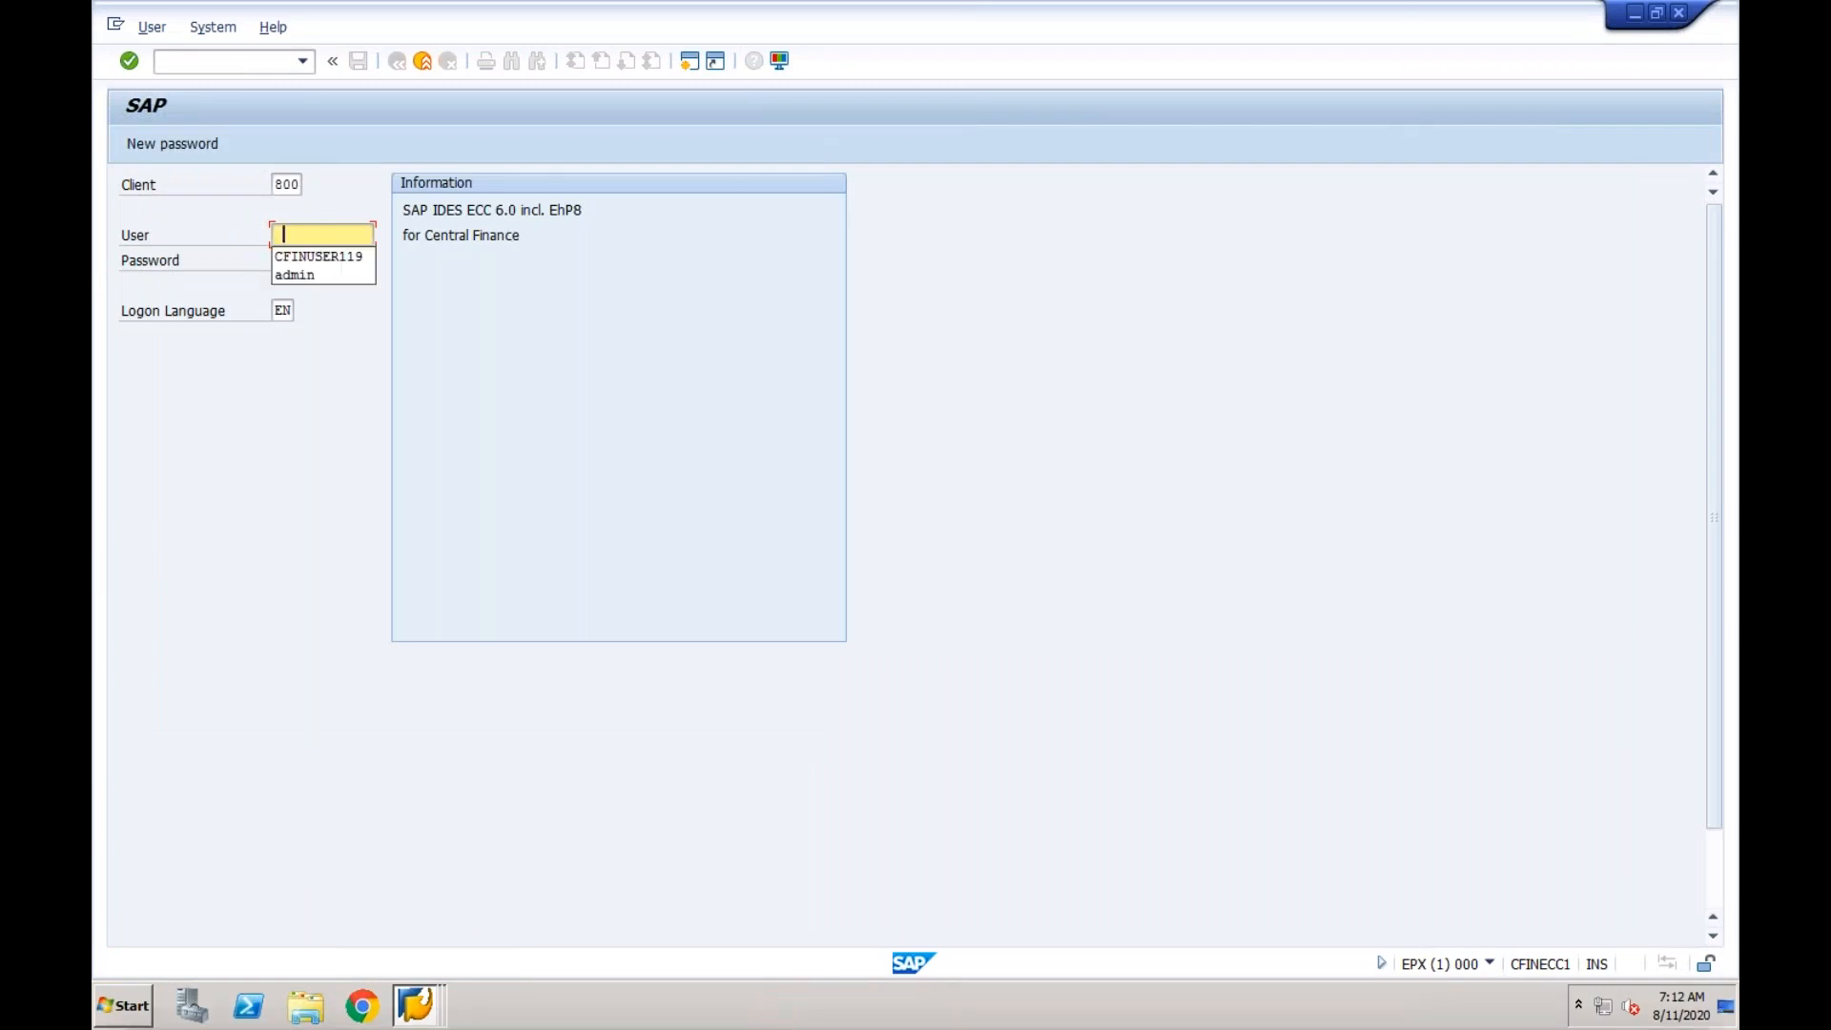
pyautogui.click(315, 256)
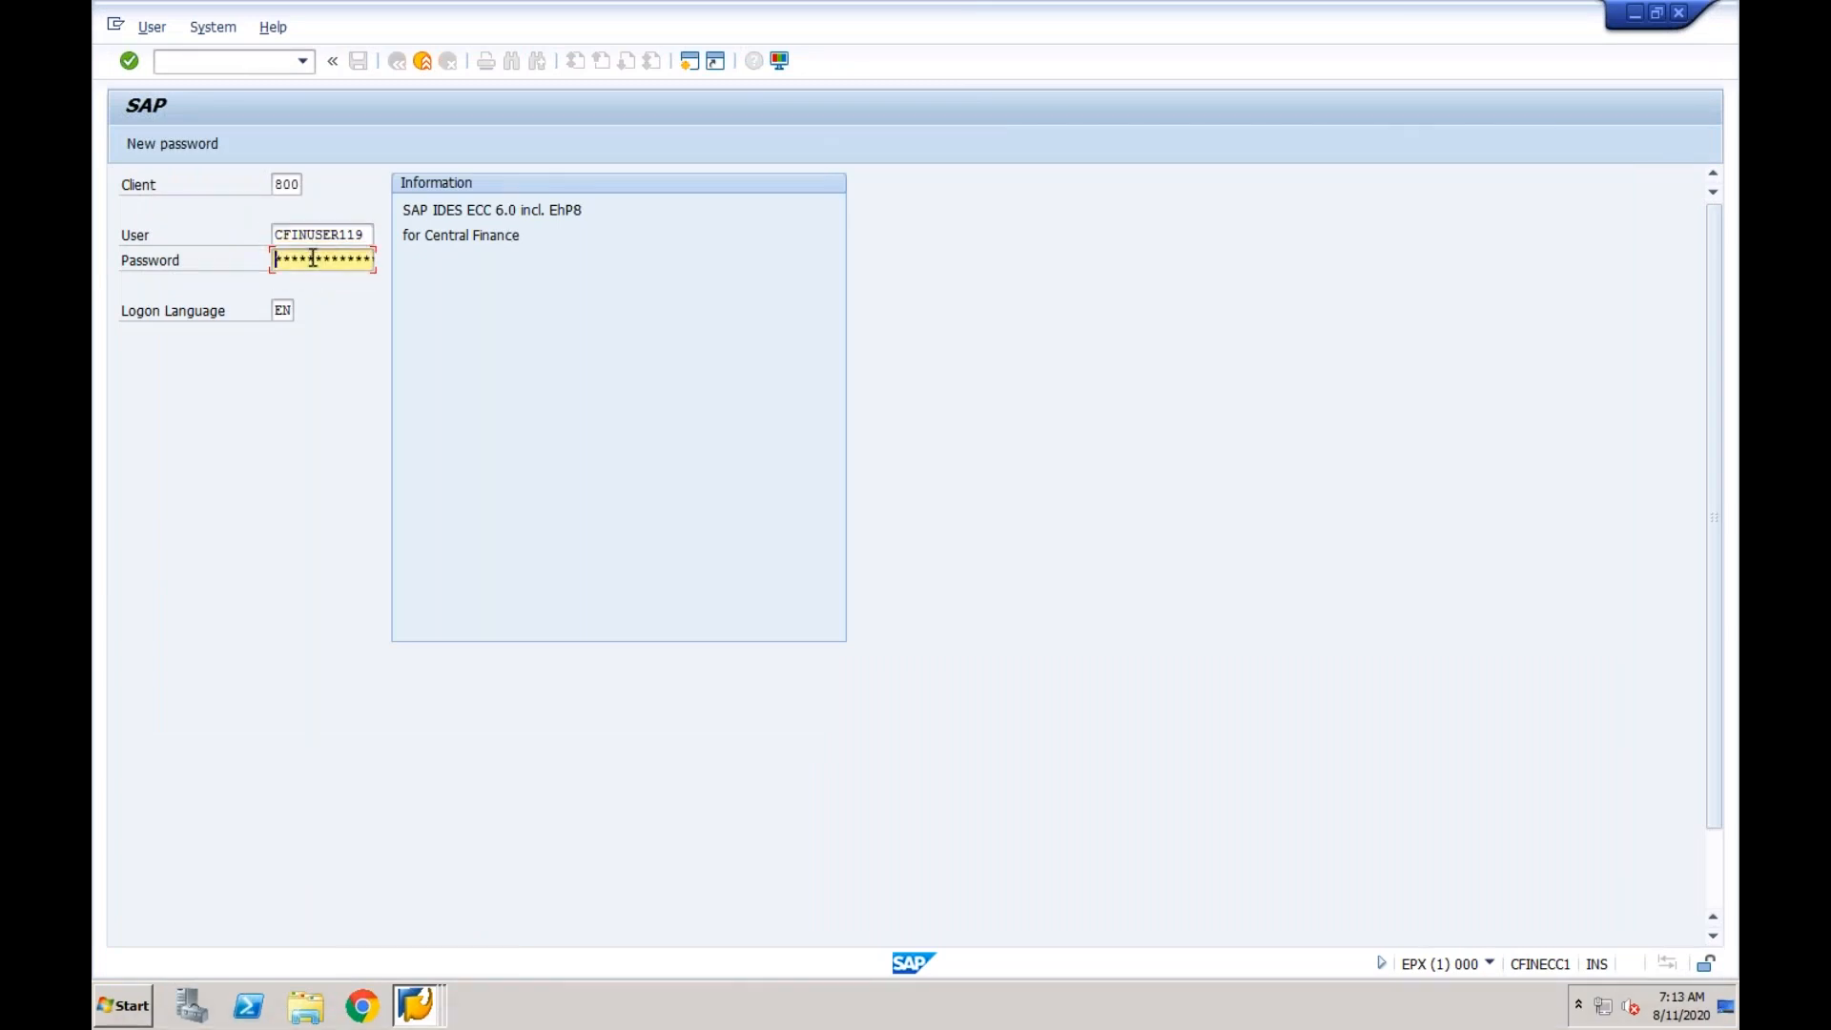
pyautogui.write('***')
pyautogui.press('Return')
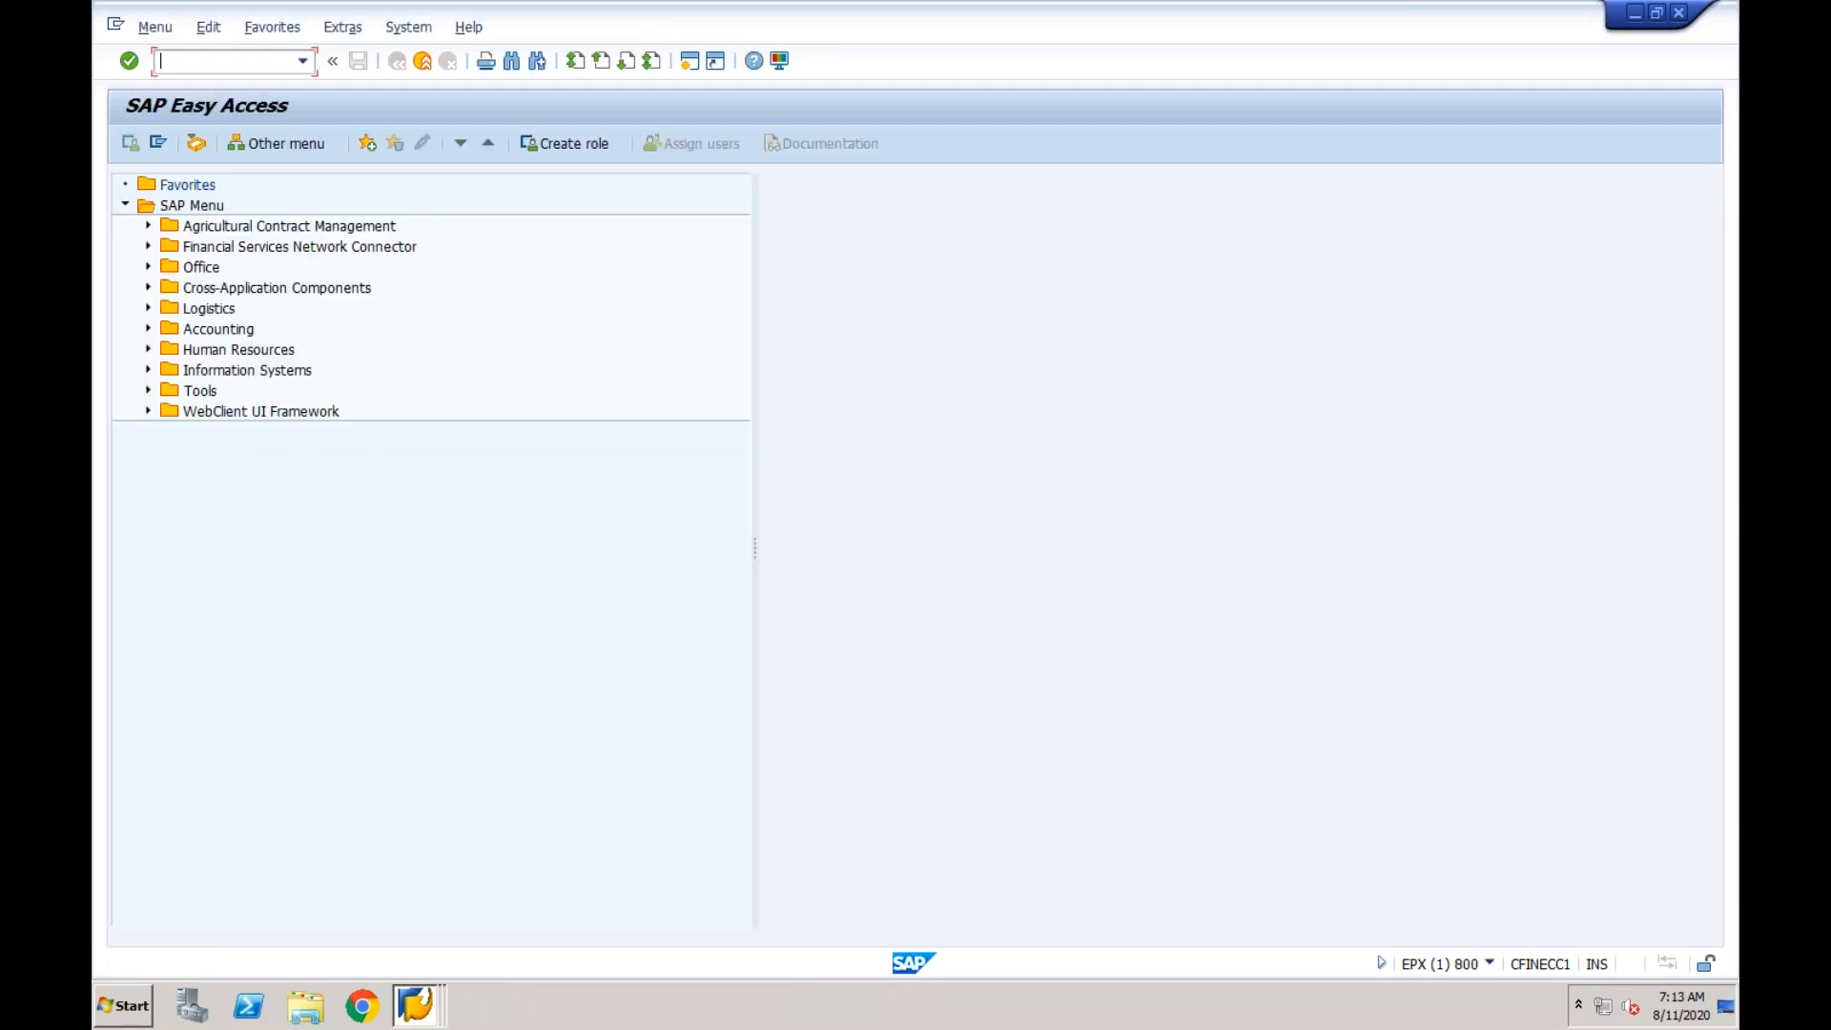
# Open vendor invoice entry with transaction FB60 and pick Test Vendor for CF01-2 through the vendor search.
pyautogui.write('fb60')
pyautogui.press('Return')
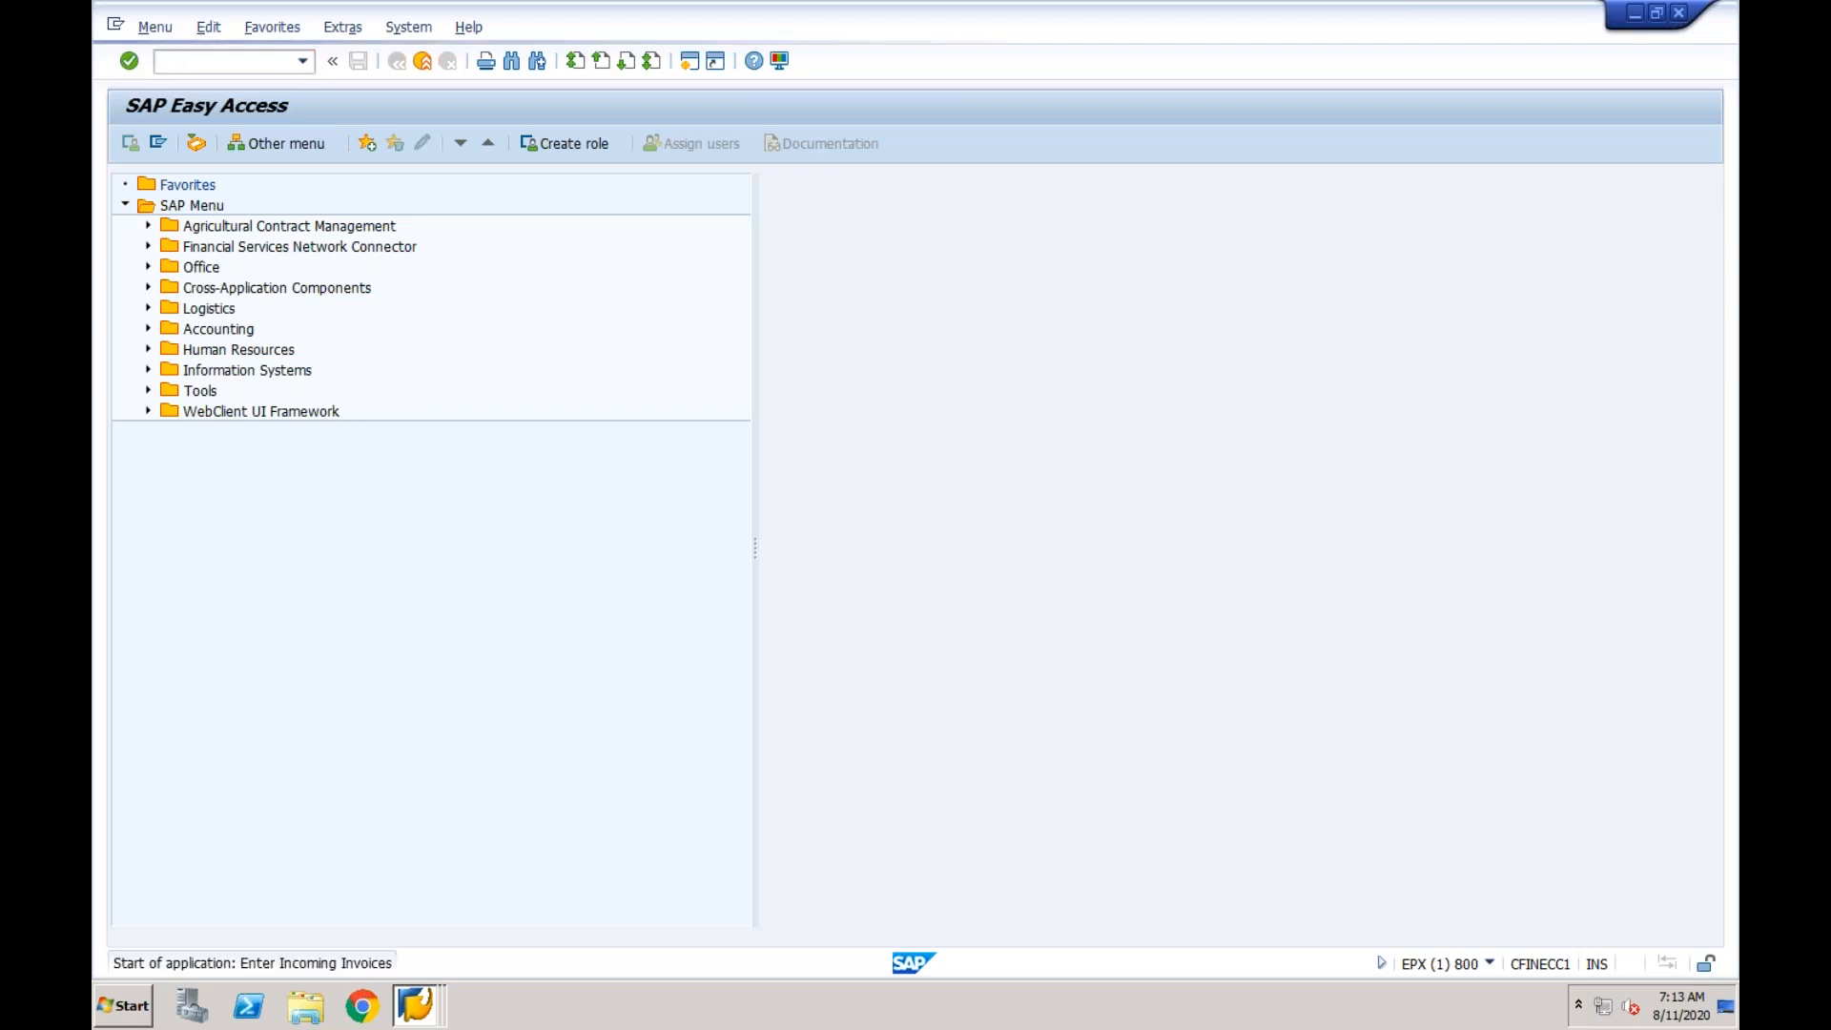
pyautogui.click(314, 257)
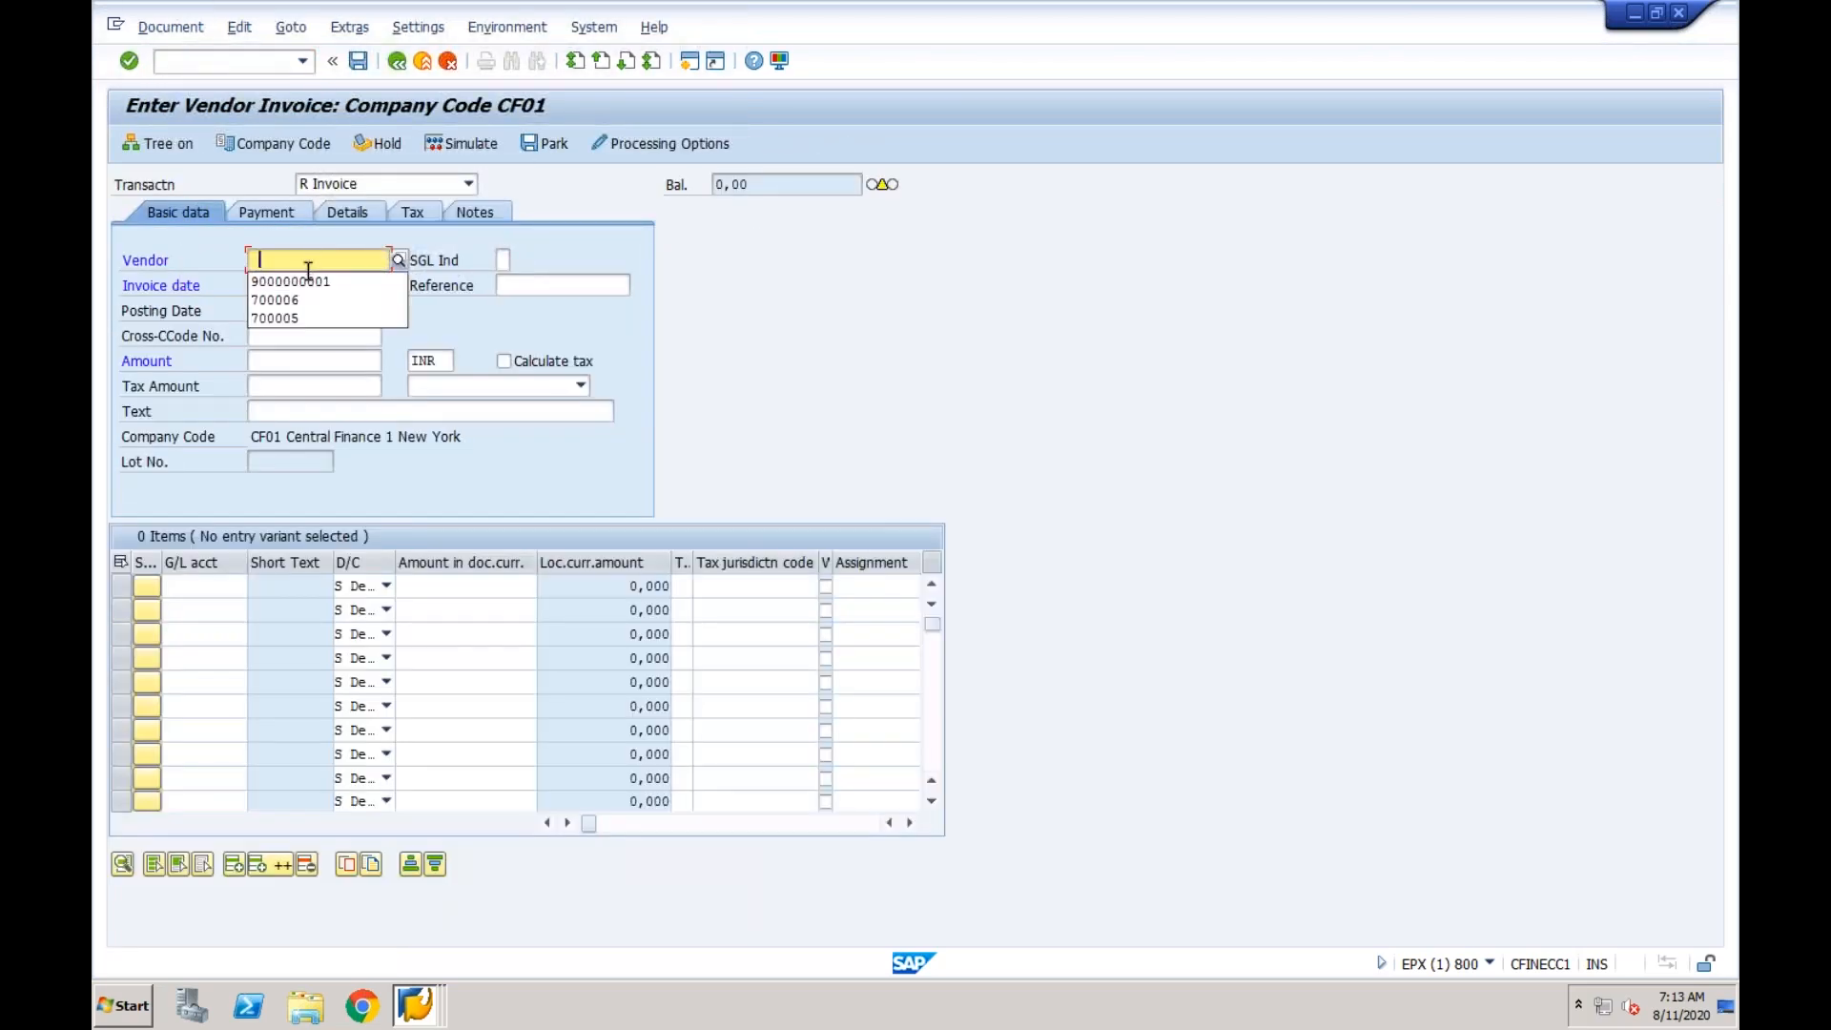
pyautogui.click(302, 284)
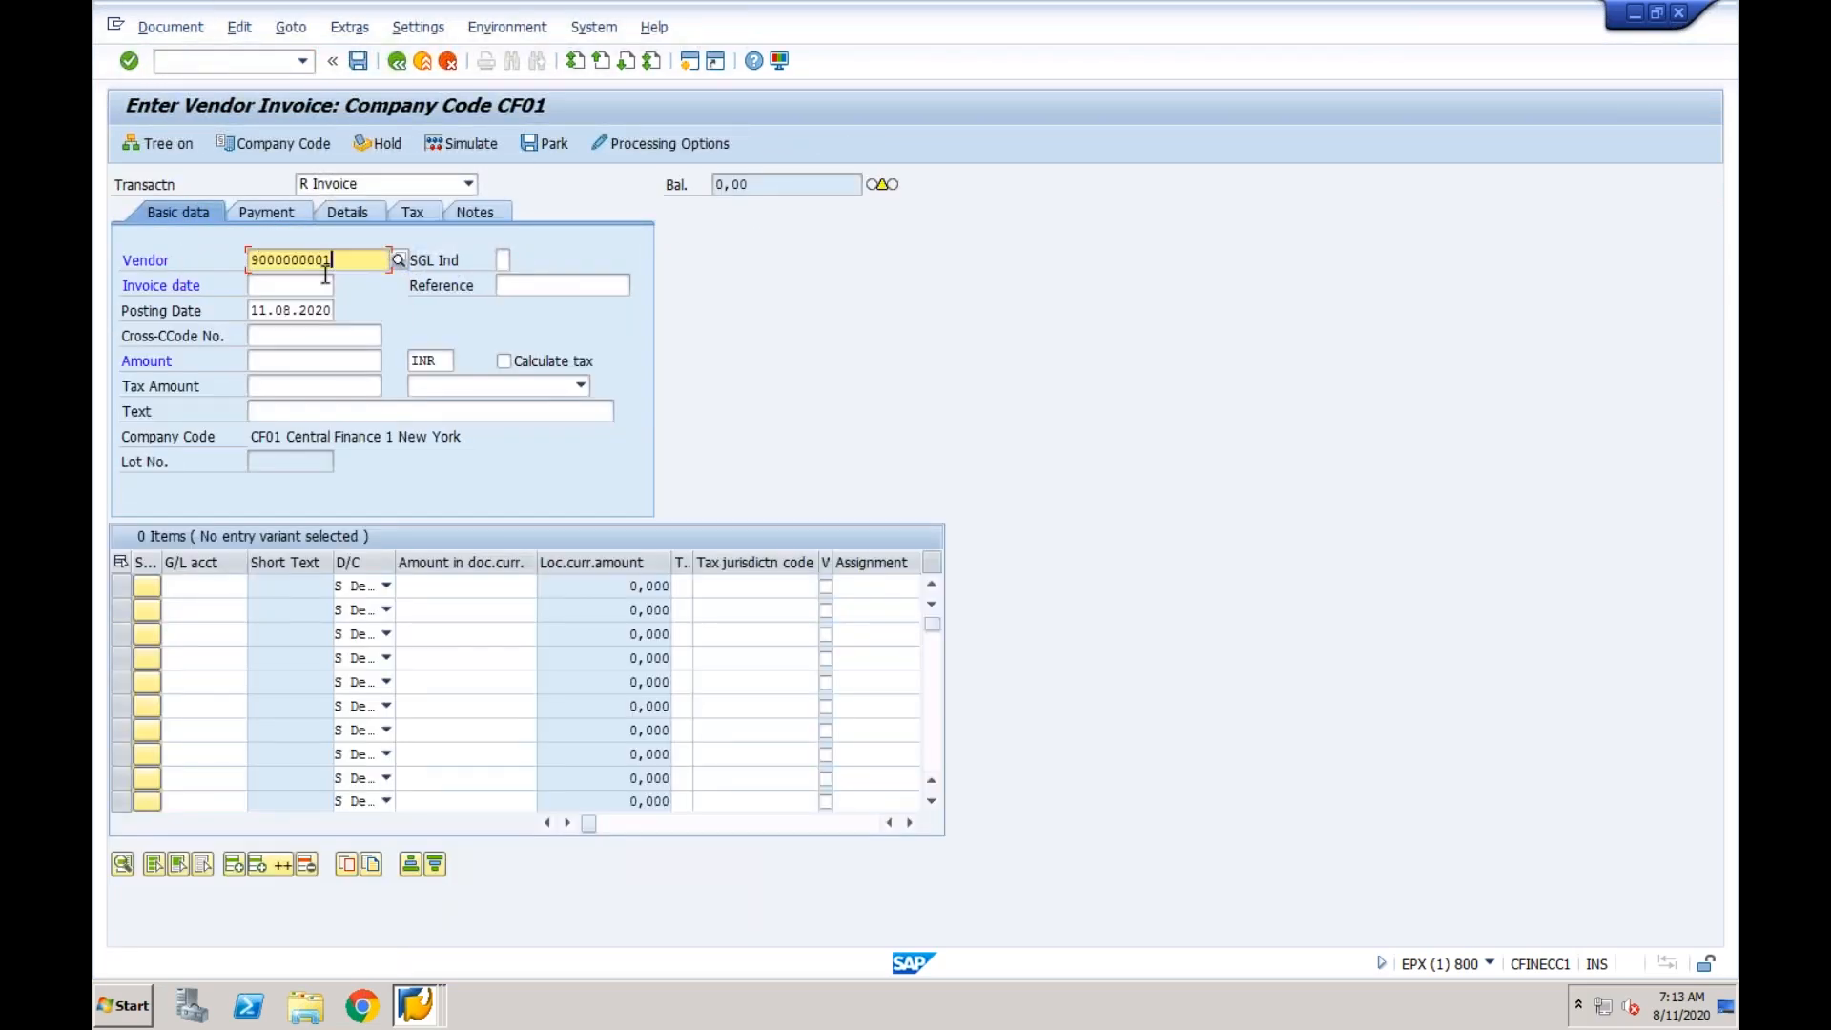
pyautogui.click(398, 261)
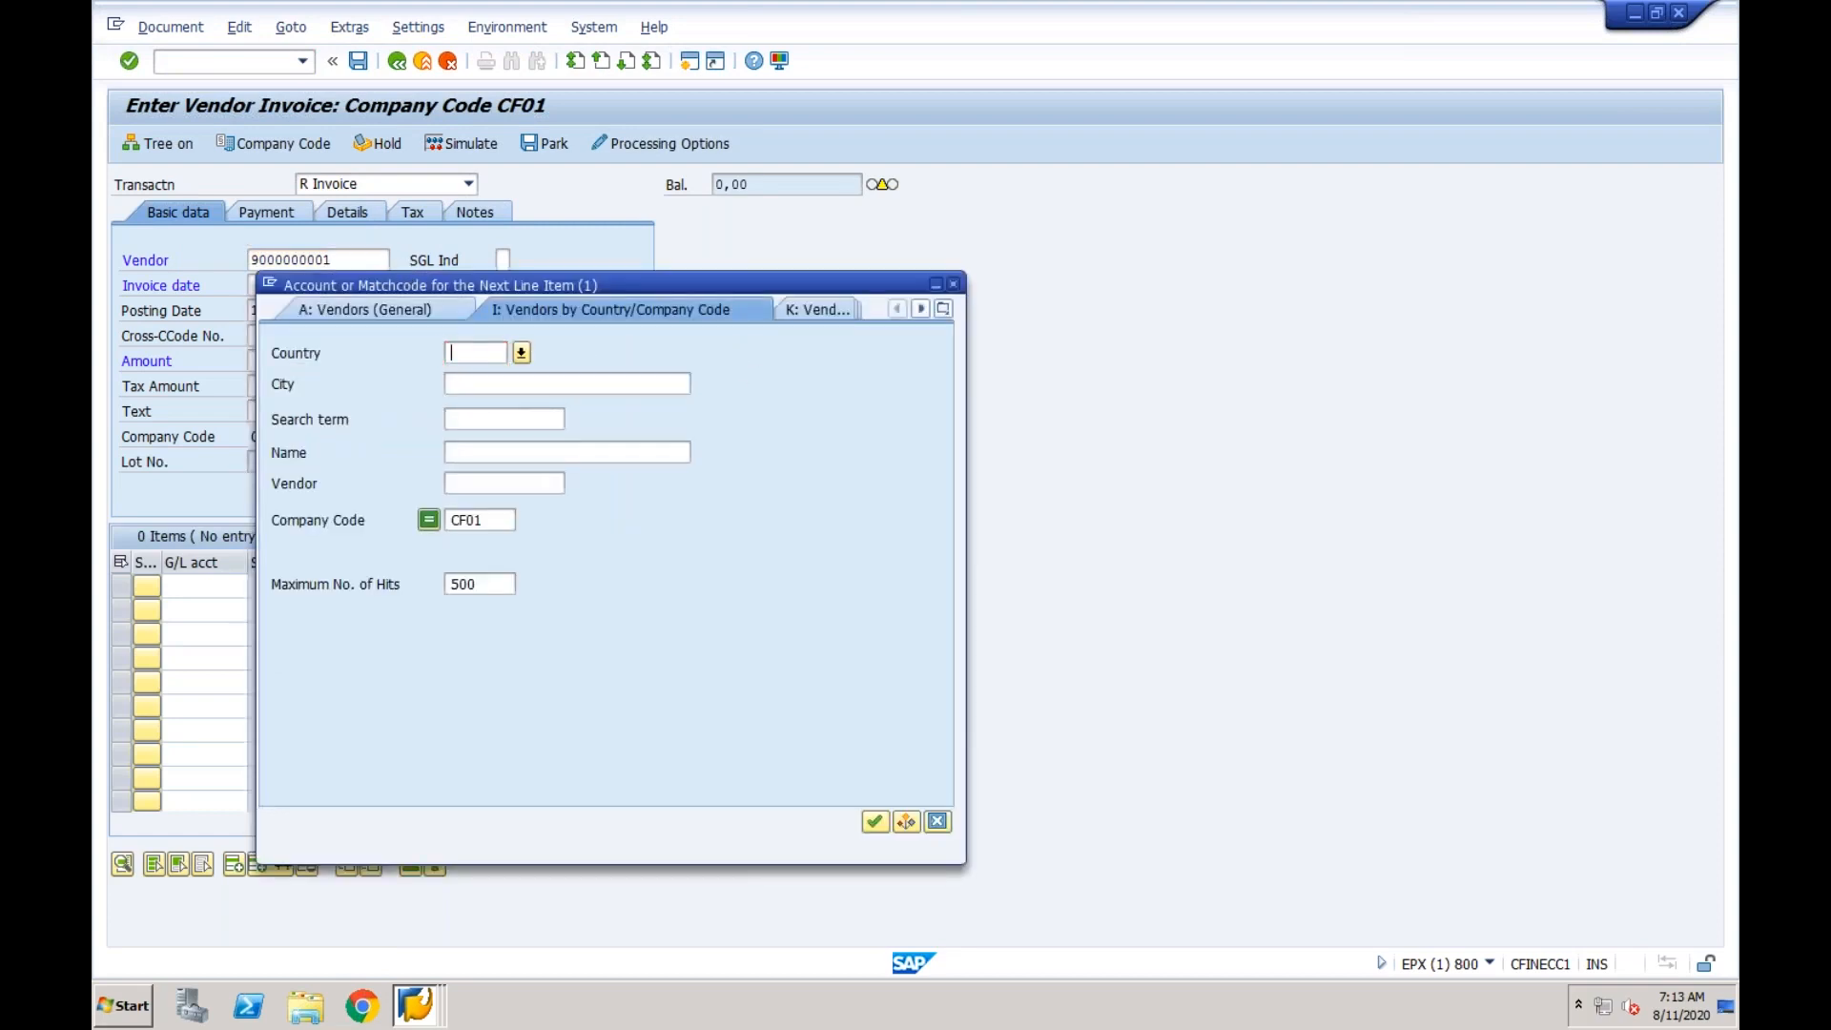
pyautogui.press('Return')
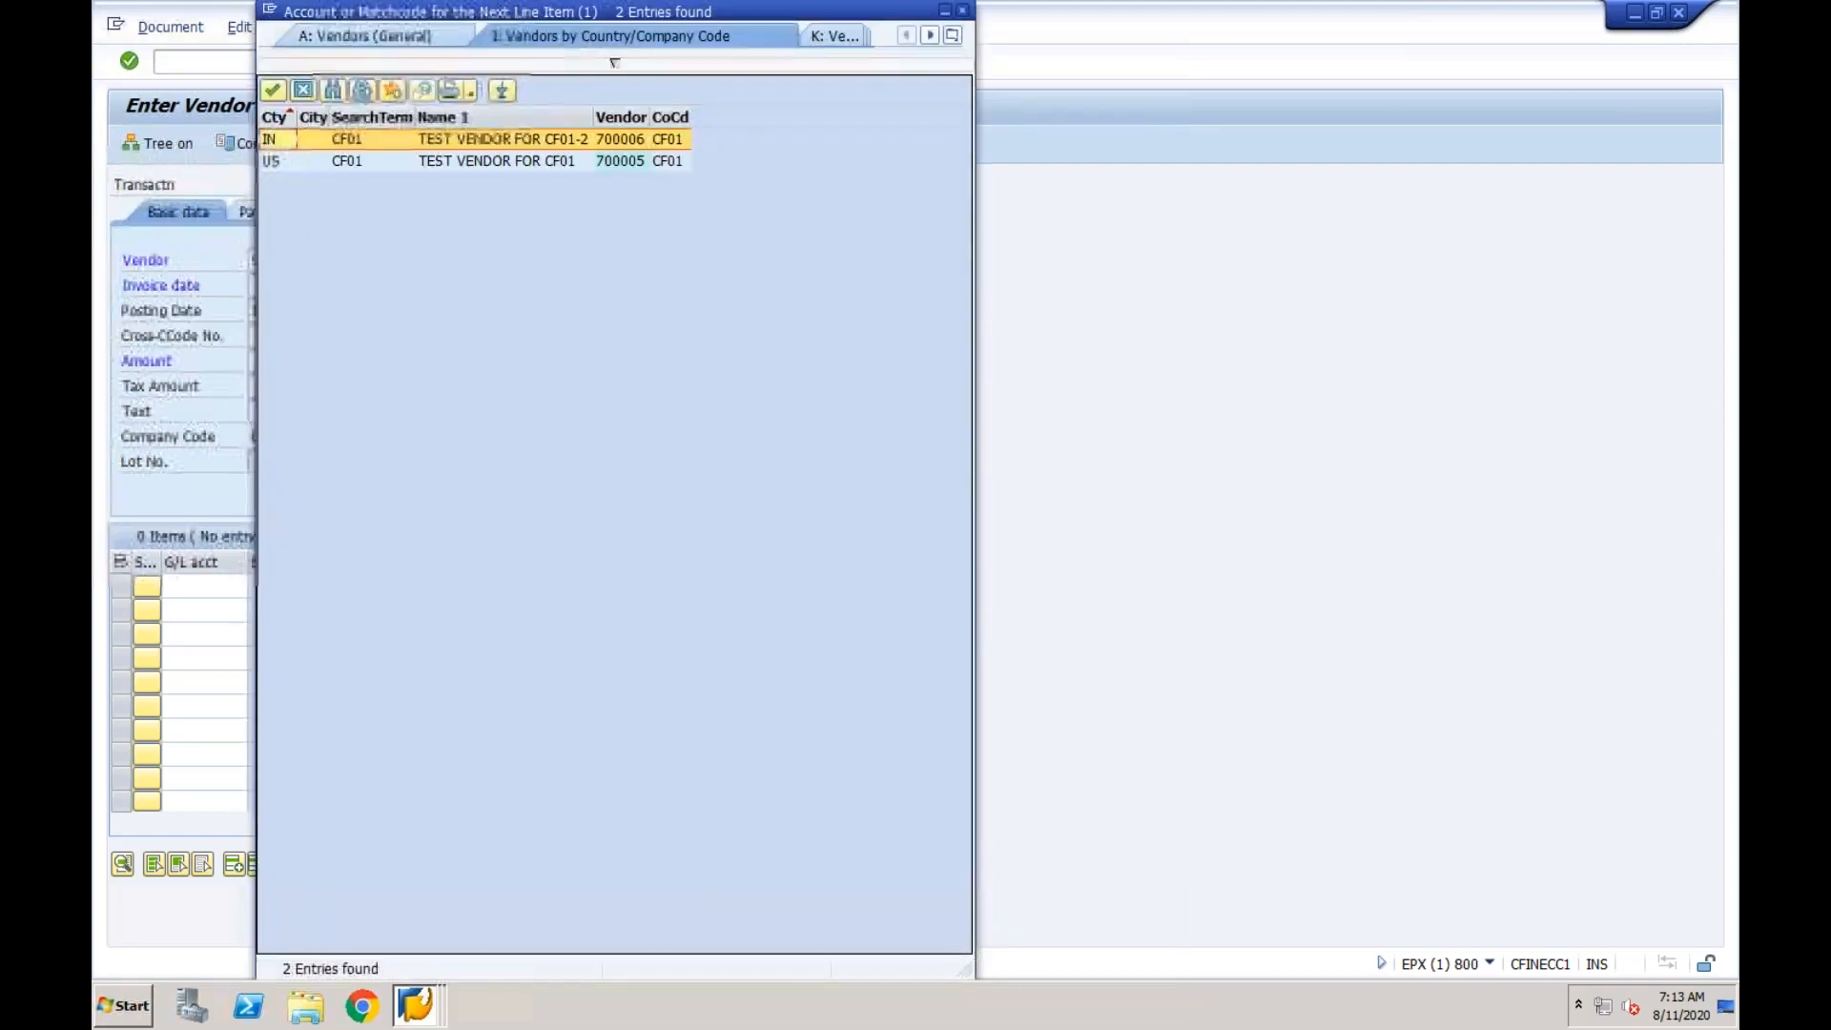
pyautogui.doubleClick(515, 140)
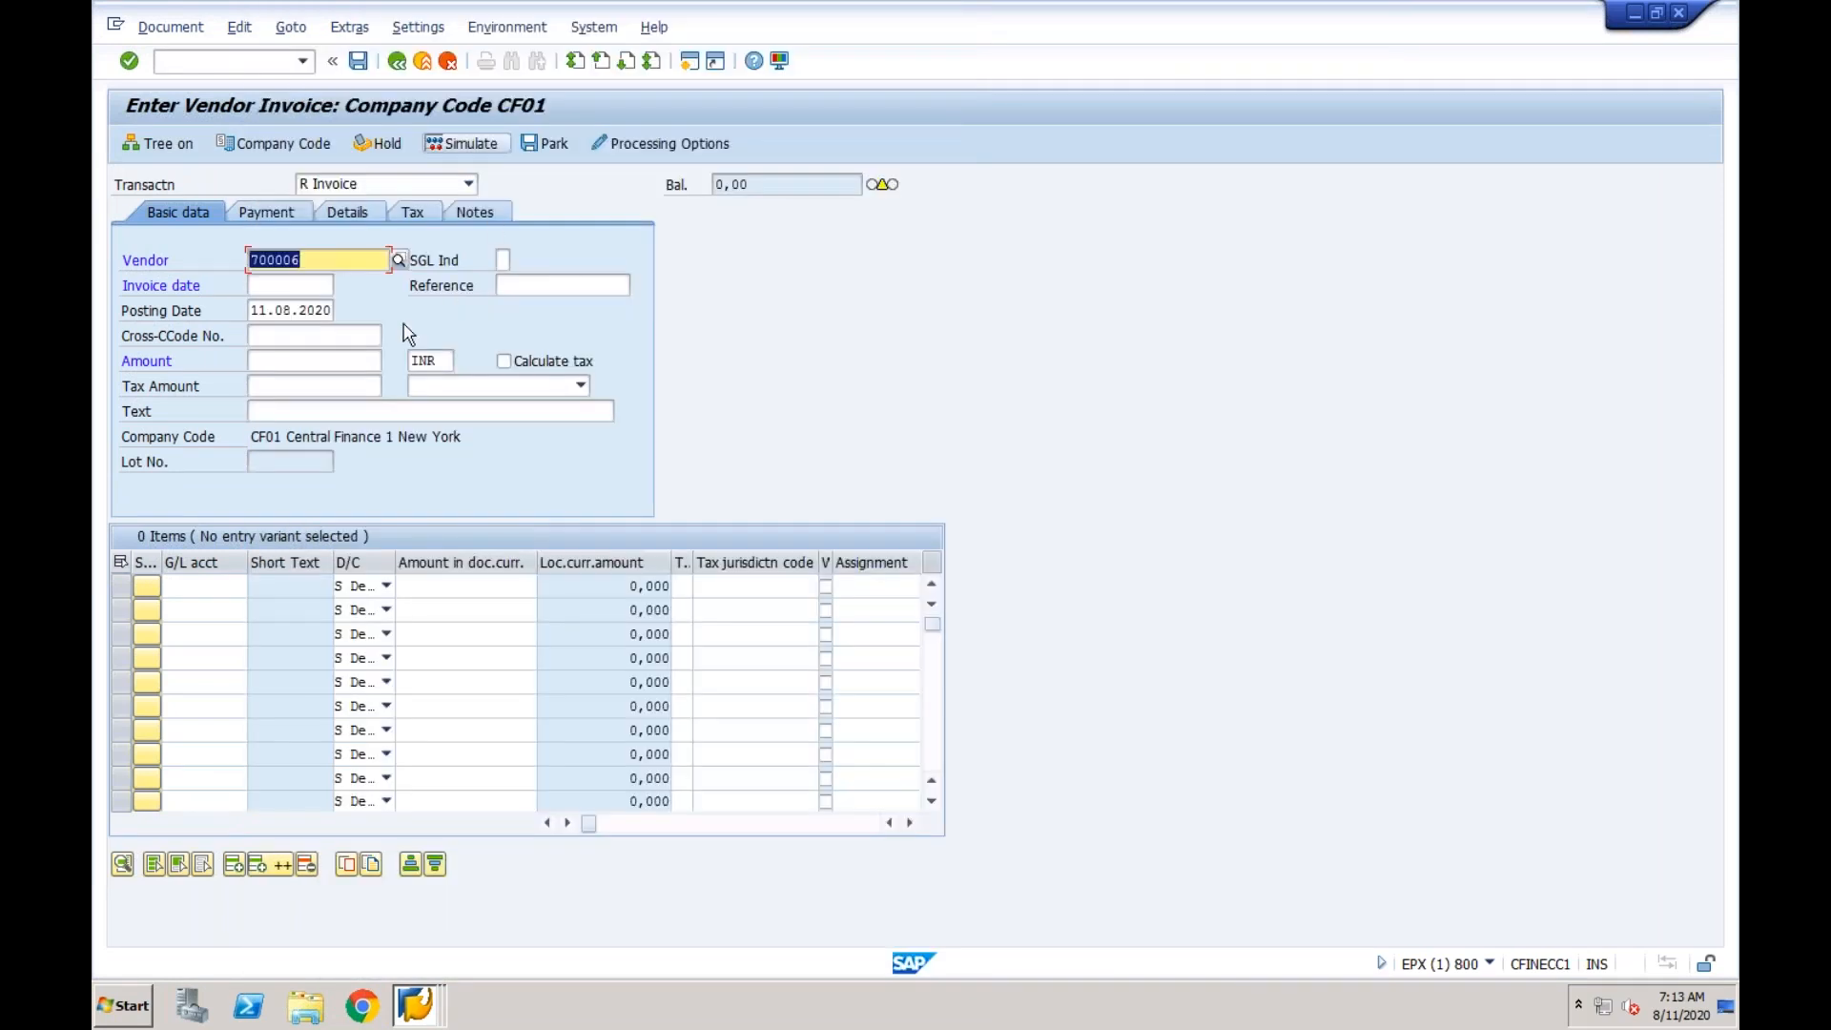
# Fill in the invoice header with invoice date 11.08.2020, reference Test and amount 1000.
pyautogui.click(289, 291)
pyautogui.write('11082020')
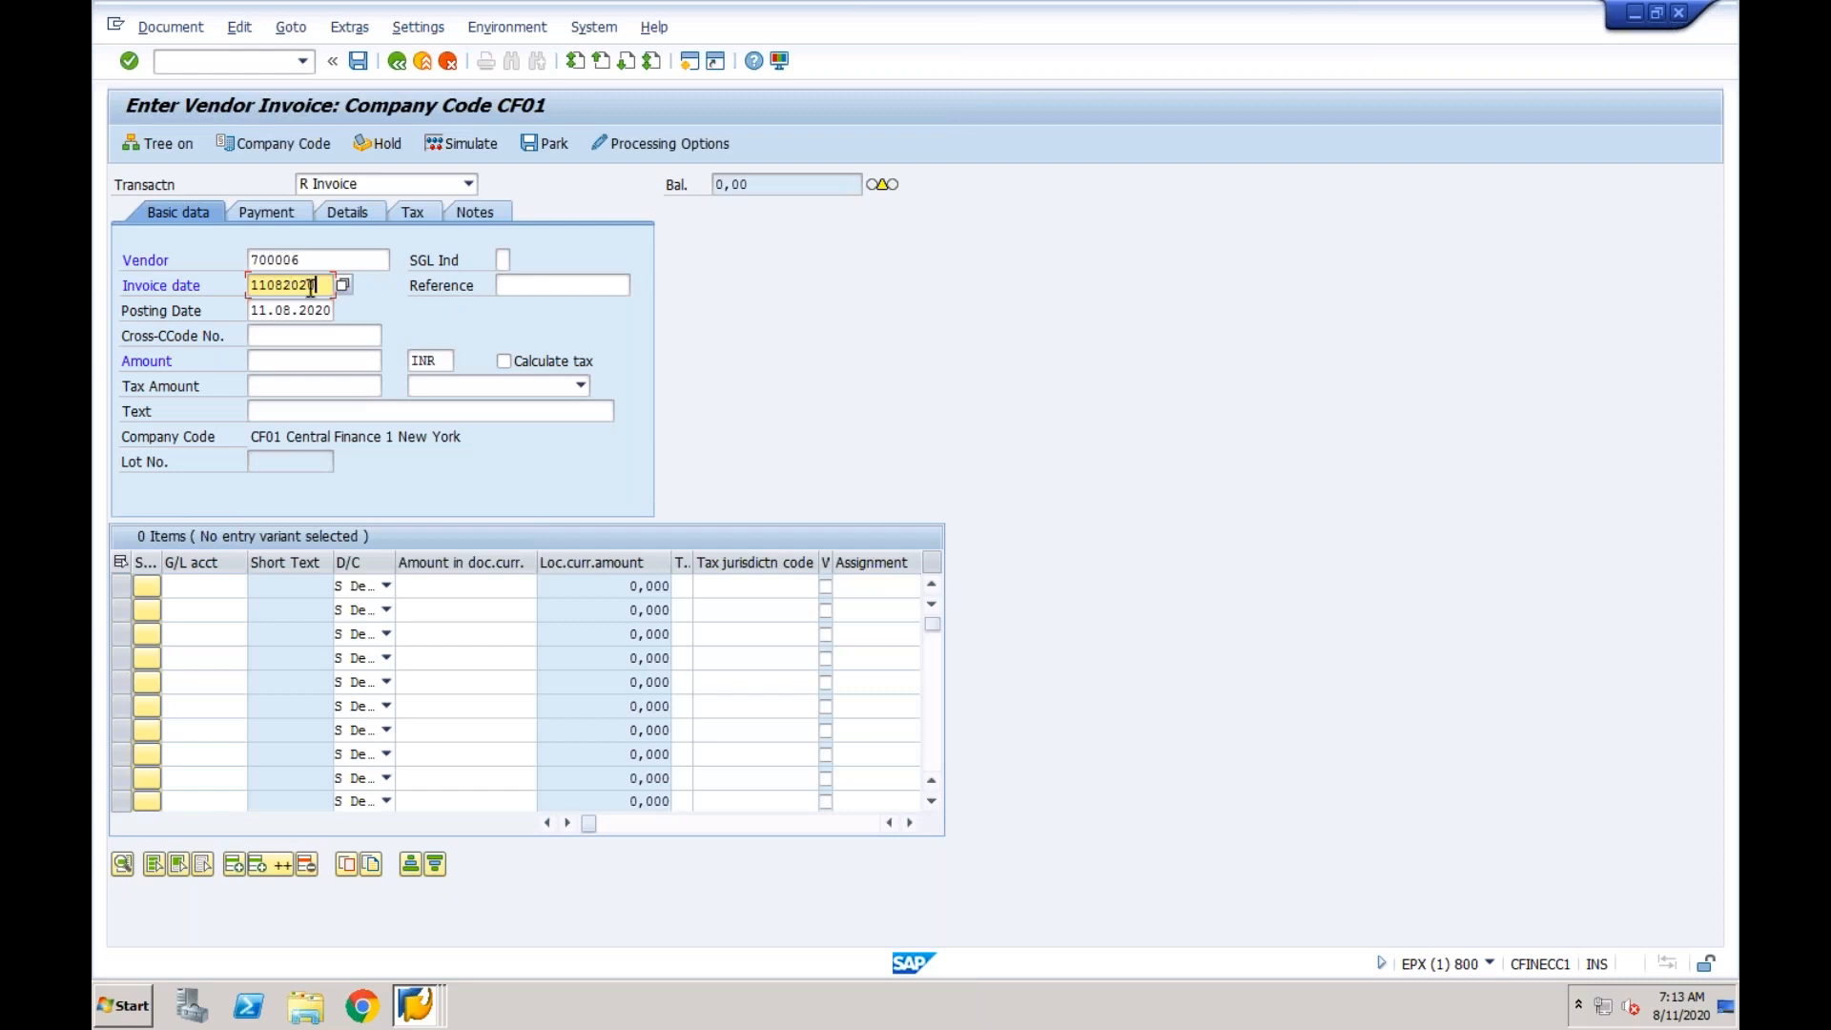
pyautogui.click(524, 282)
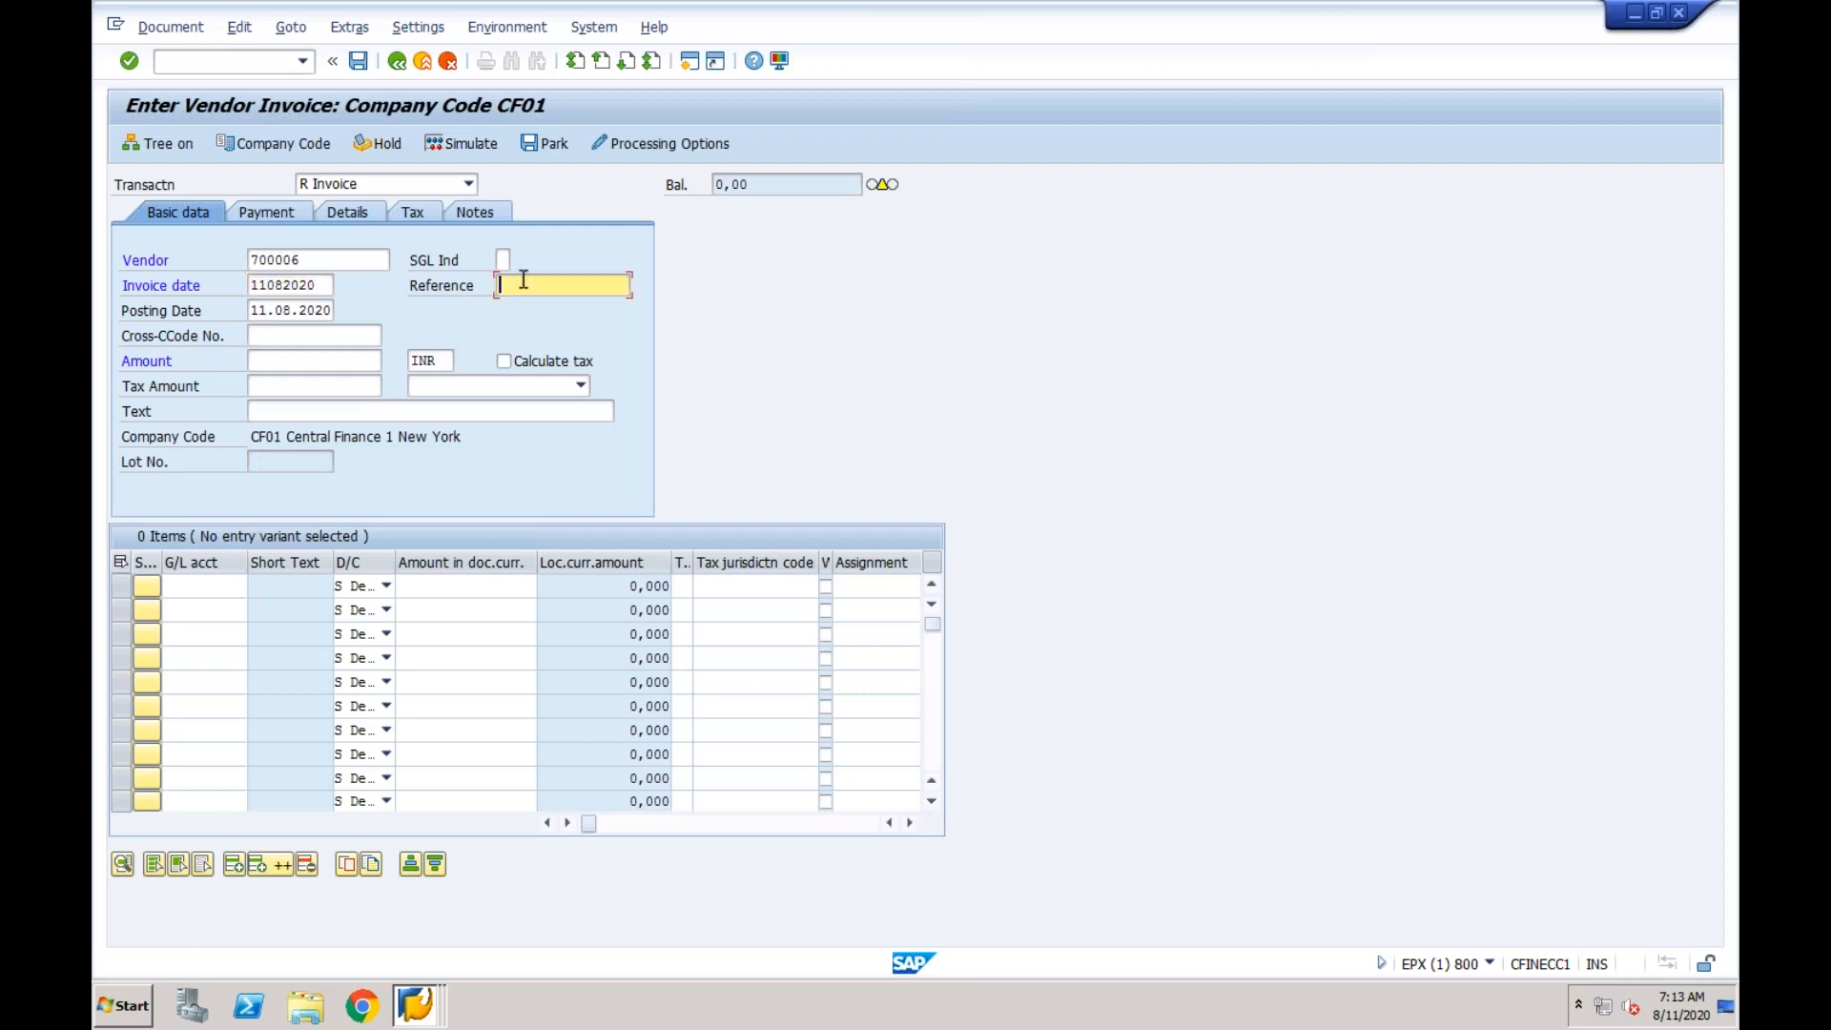
pyautogui.write('Test')
pyautogui.click(314, 354)
pyautogui.write('1')
pyautogui.click(297, 380)
# Enter the first line item with G/L account 4000 and a document currency amount of 1000.
pyautogui.click(216, 586)
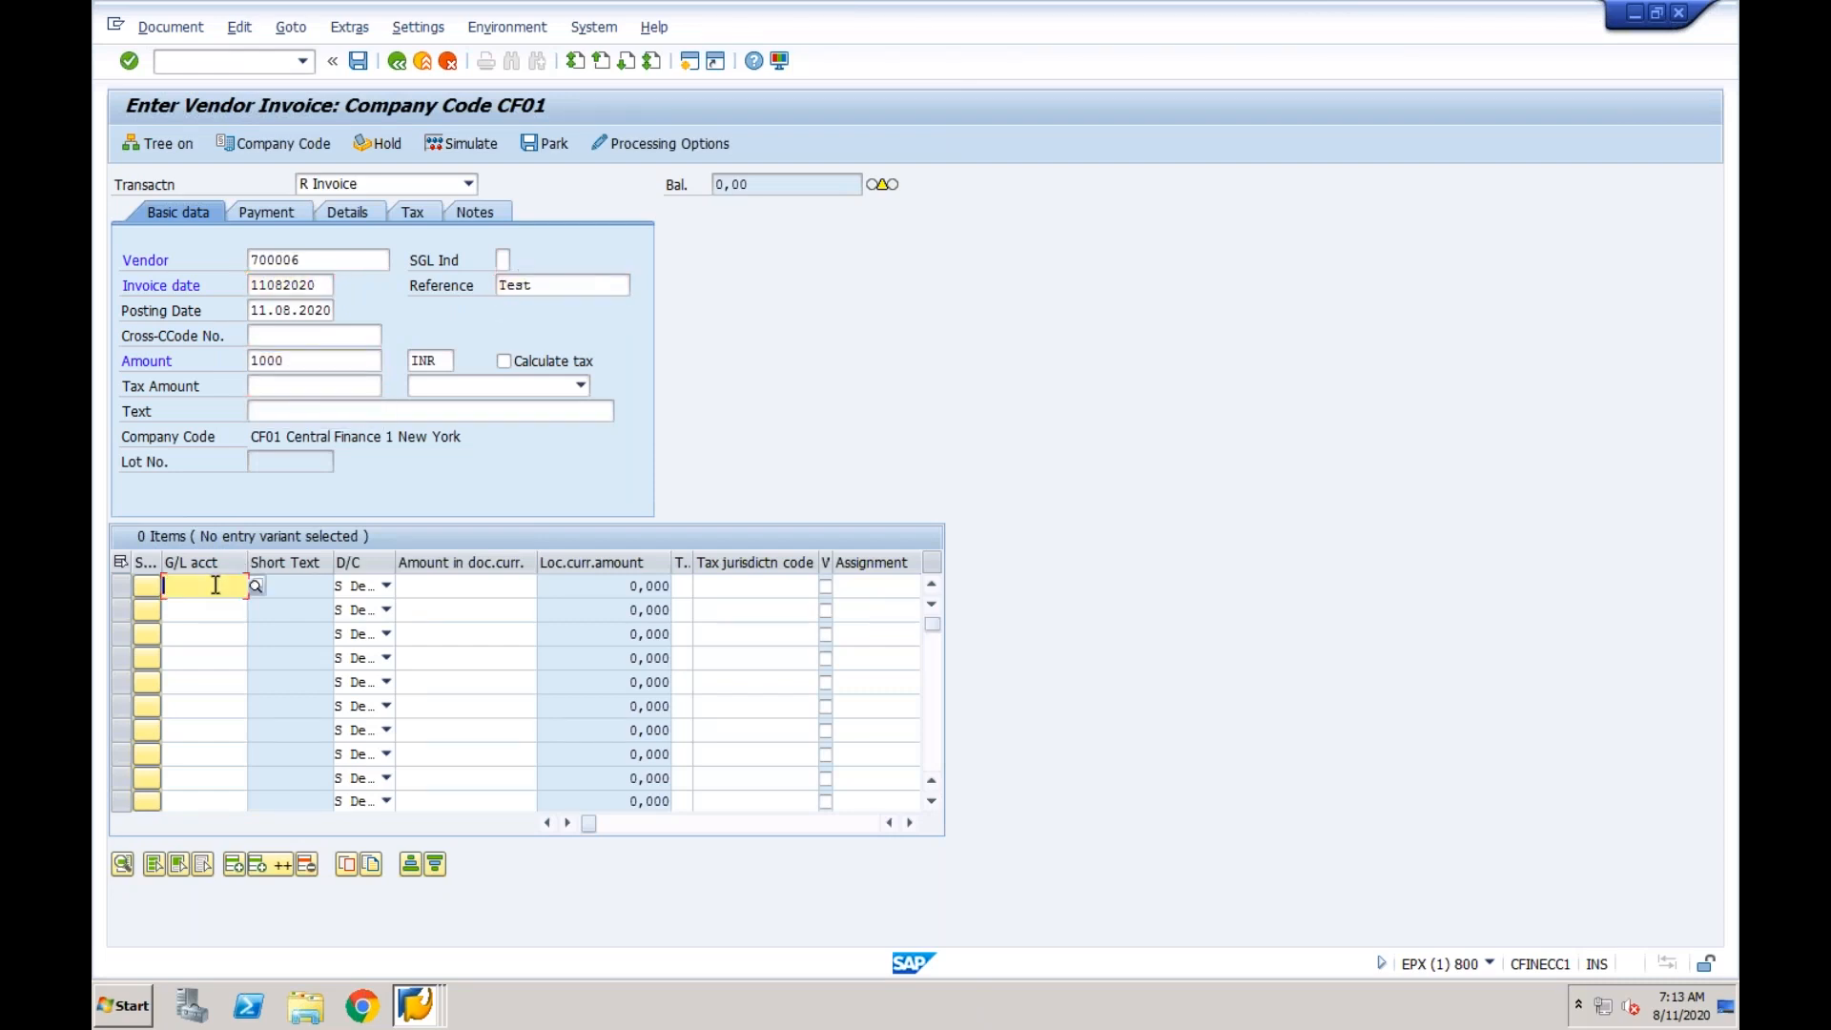
pyautogui.click(213, 607)
pyautogui.click(428, 588)
pyautogui.write('1')
pyautogui.click(478, 609)
# Assign cost center CF01-1 to the line item and post the vendor invoice.
pyautogui.press('Tab')
pyautogui.press('Tab')
pyautogui.press('Tab')
pyautogui.press('Tab')
pyautogui.press('Tab')
pyautogui.press('Tab')
pyautogui.press('Tab')
pyautogui.press('Tab')
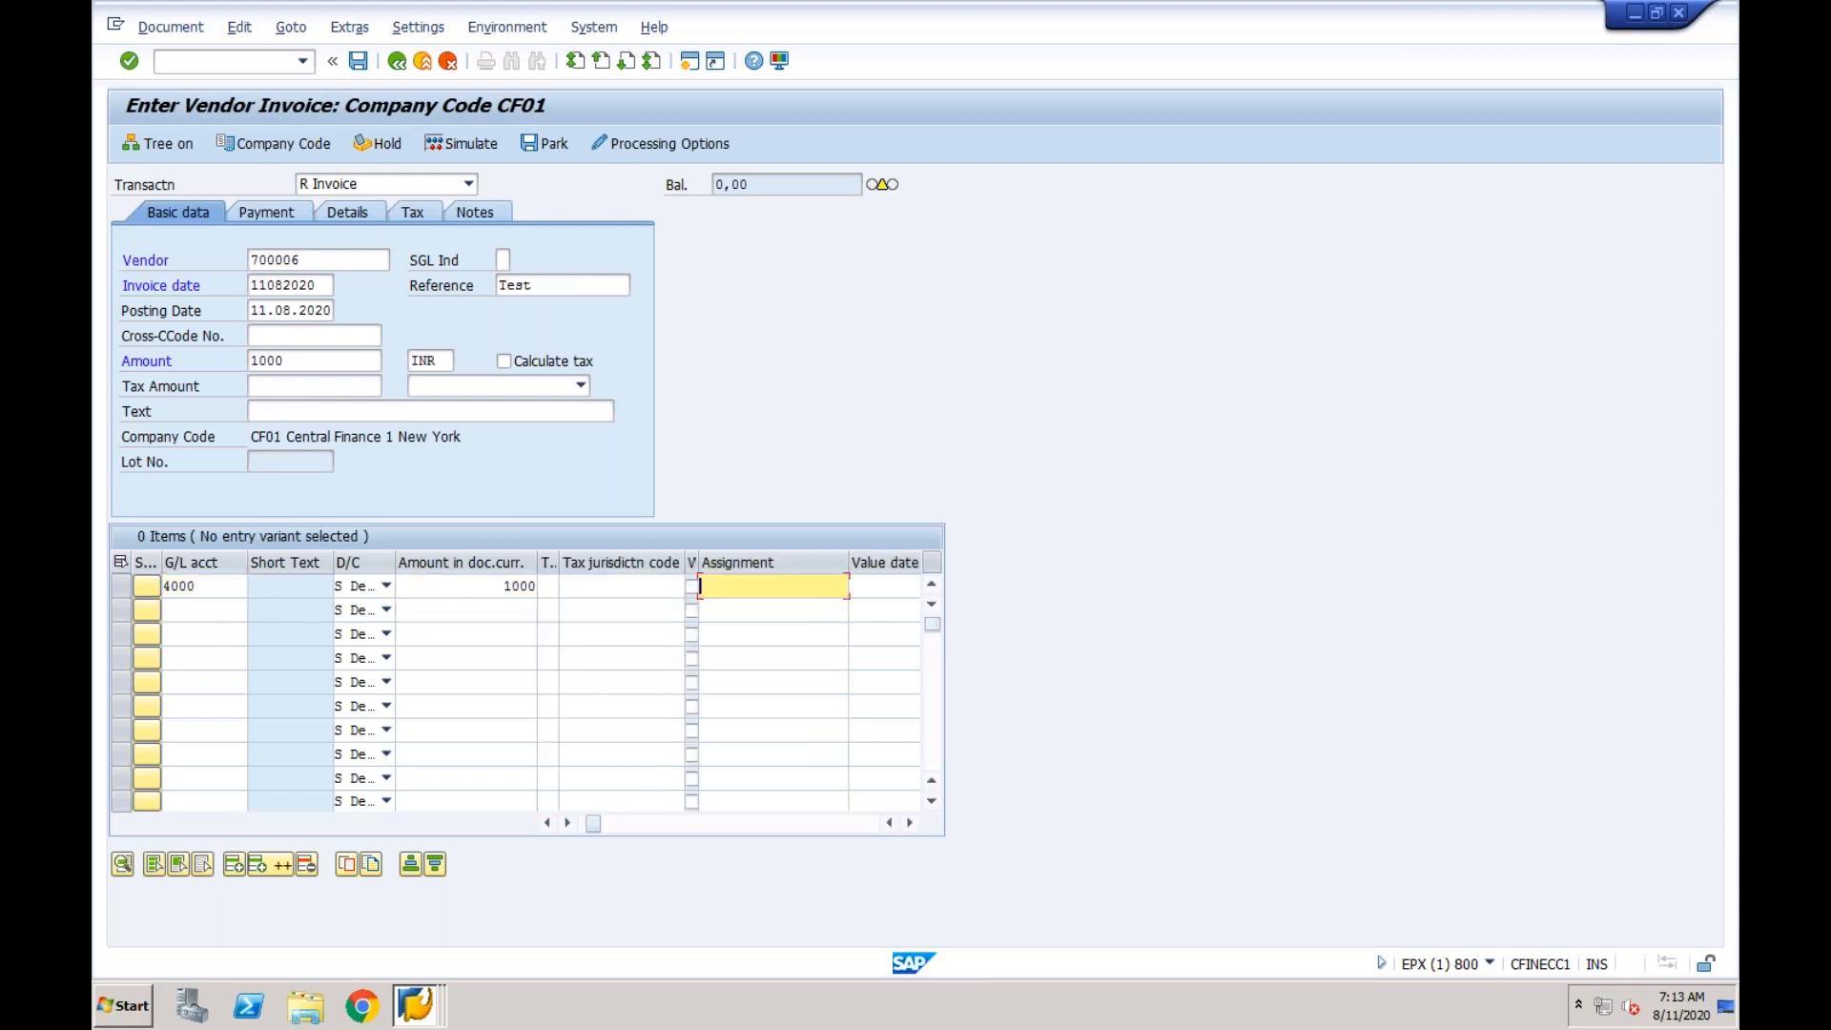
pyautogui.press('Tab')
pyautogui.press('Tab')
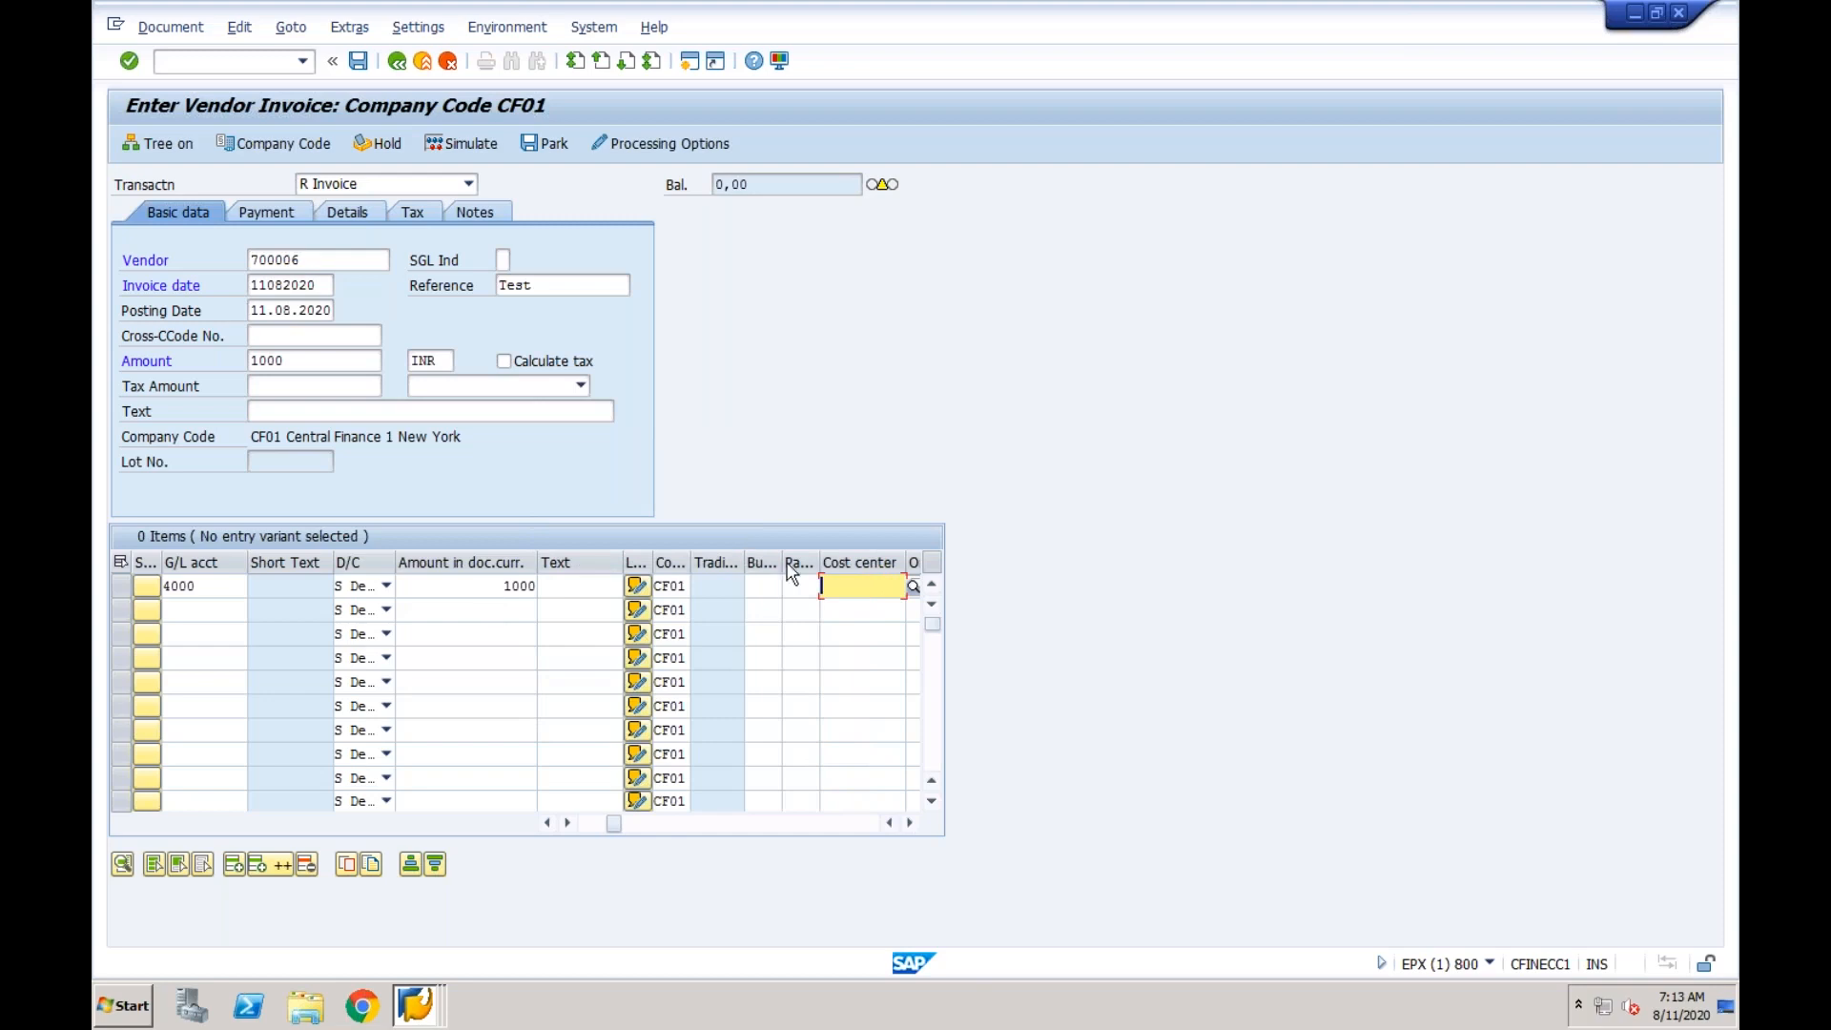
pyautogui.click(856, 609)
pyautogui.press('Return')
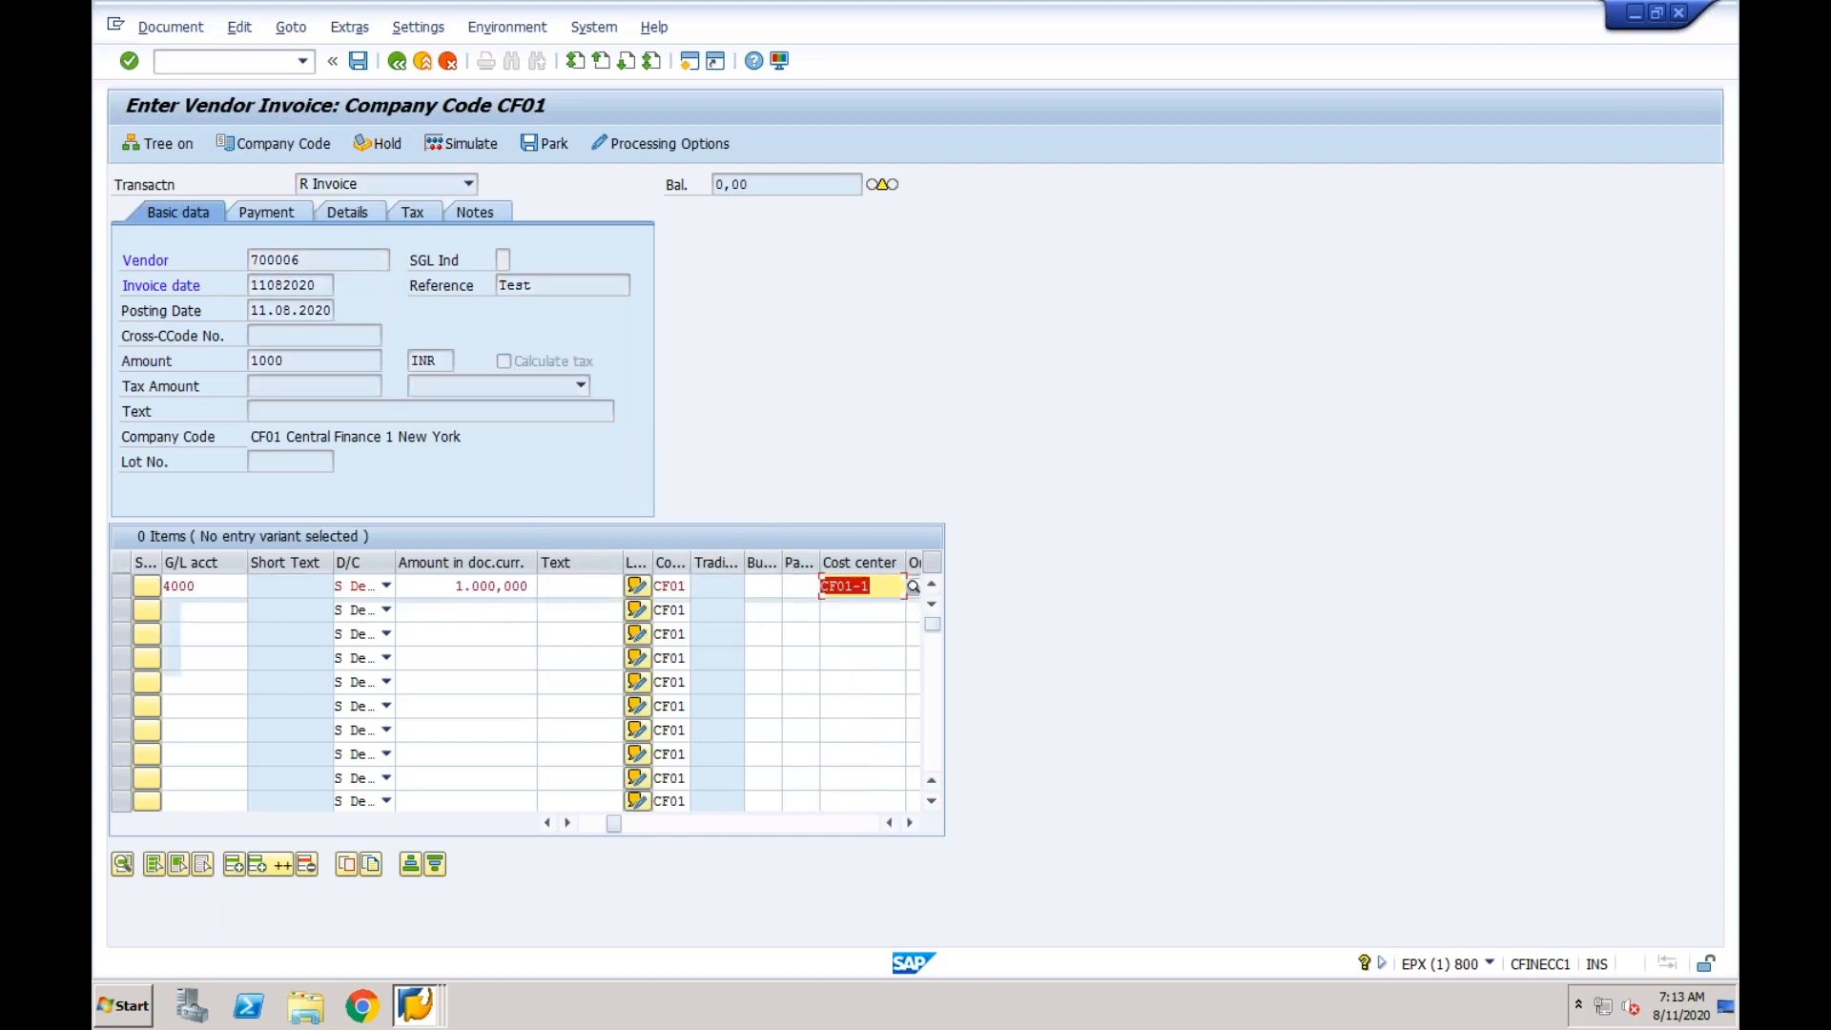
pyautogui.press('Return')
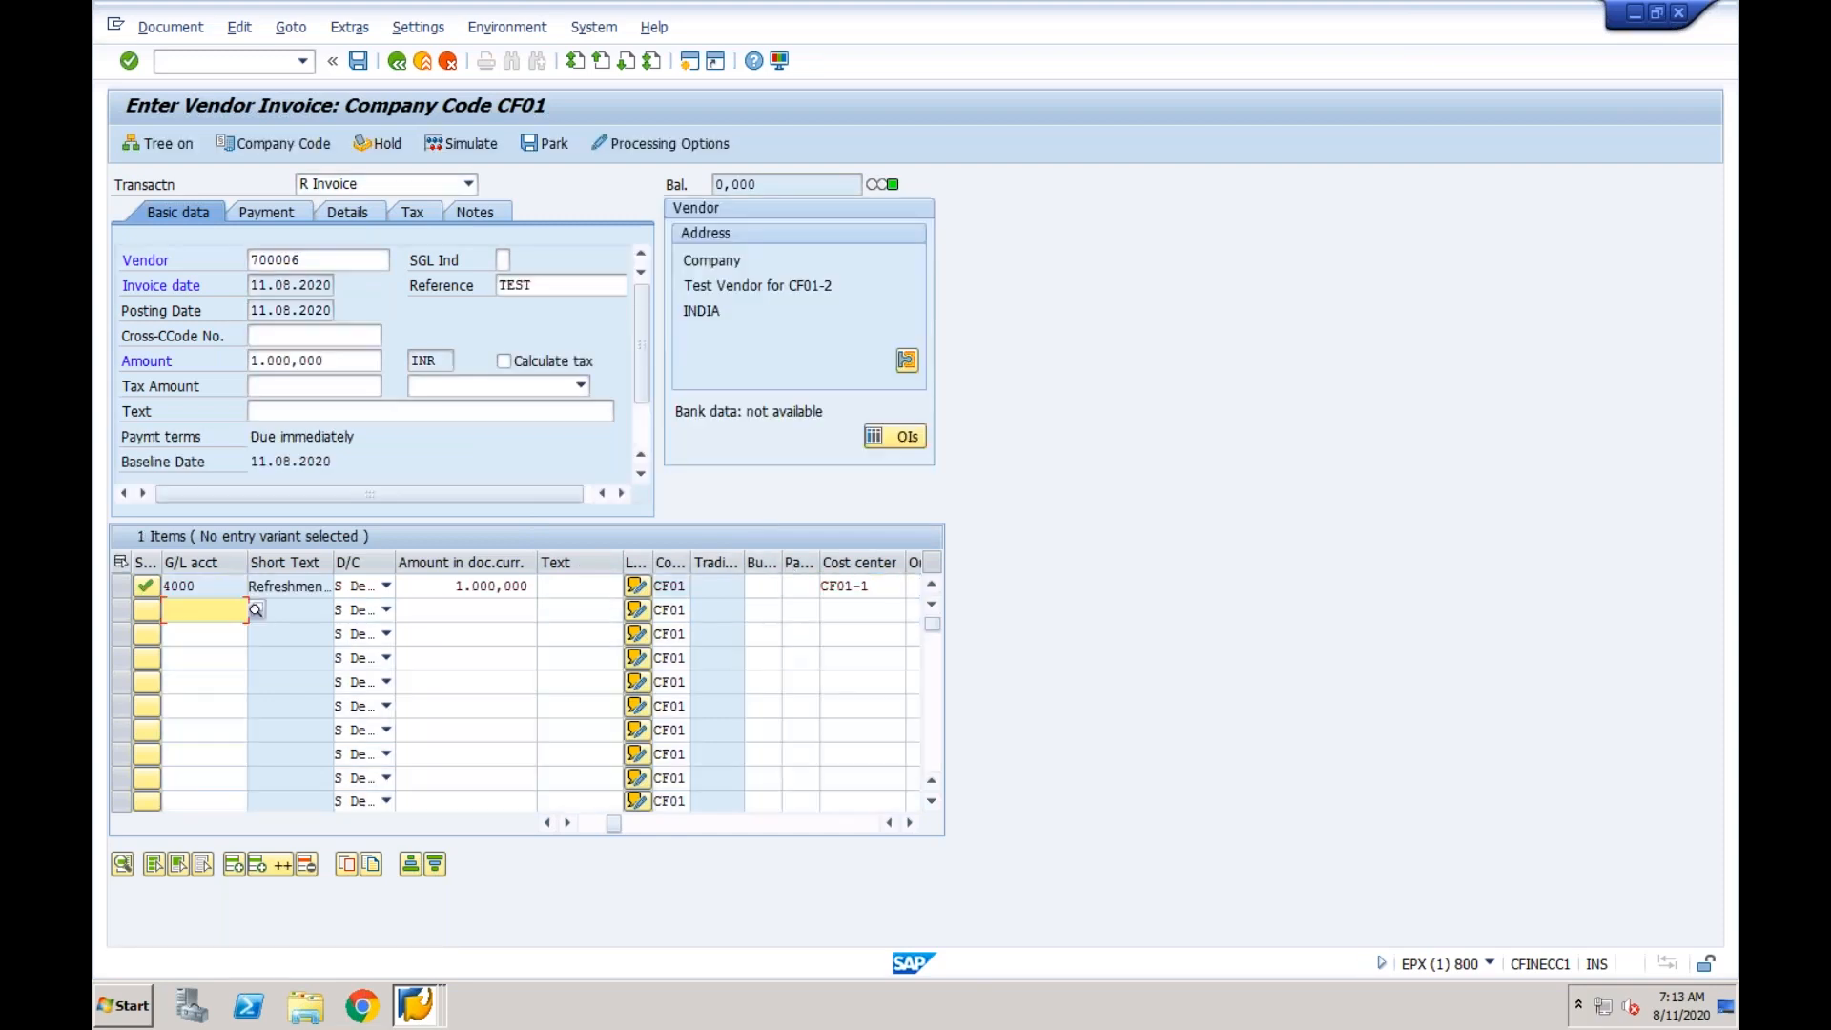
pyautogui.click(359, 61)
pyautogui.click(358, 63)
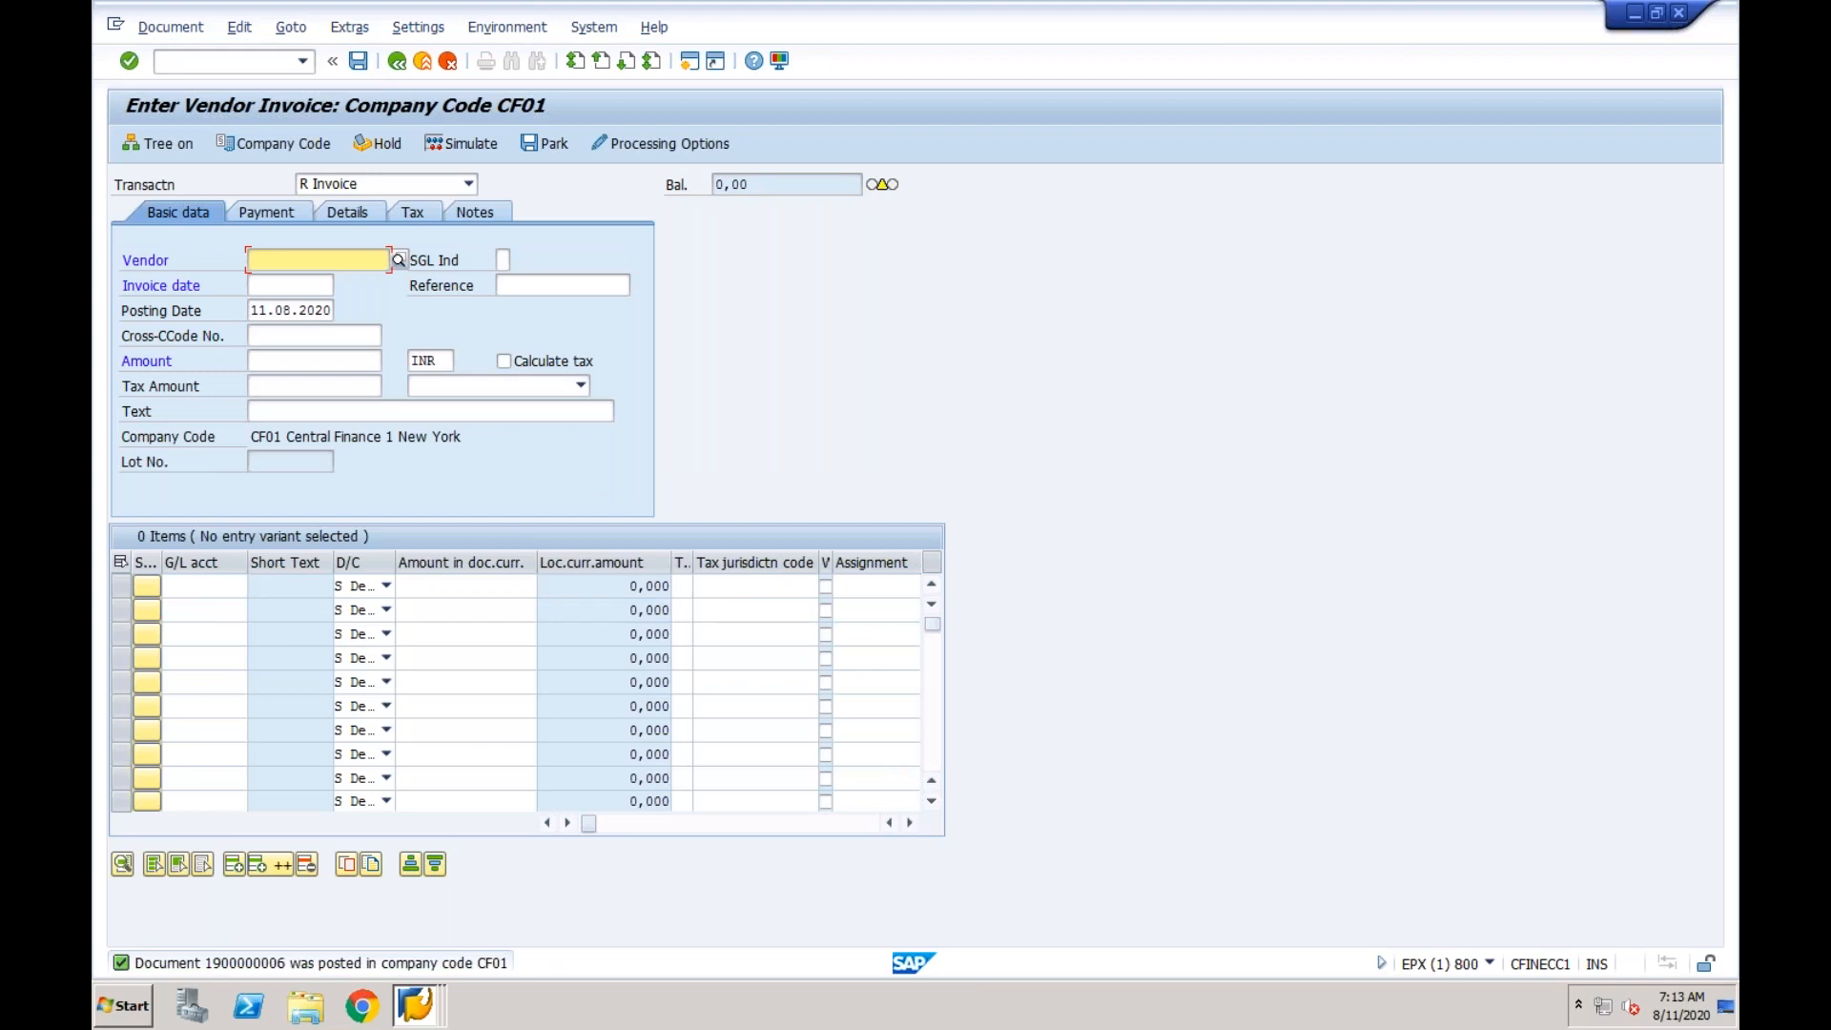
# Switch to the S4HANA_Cent system and log on with the remembered user name and the account password.
pyautogui.click(416, 1003)
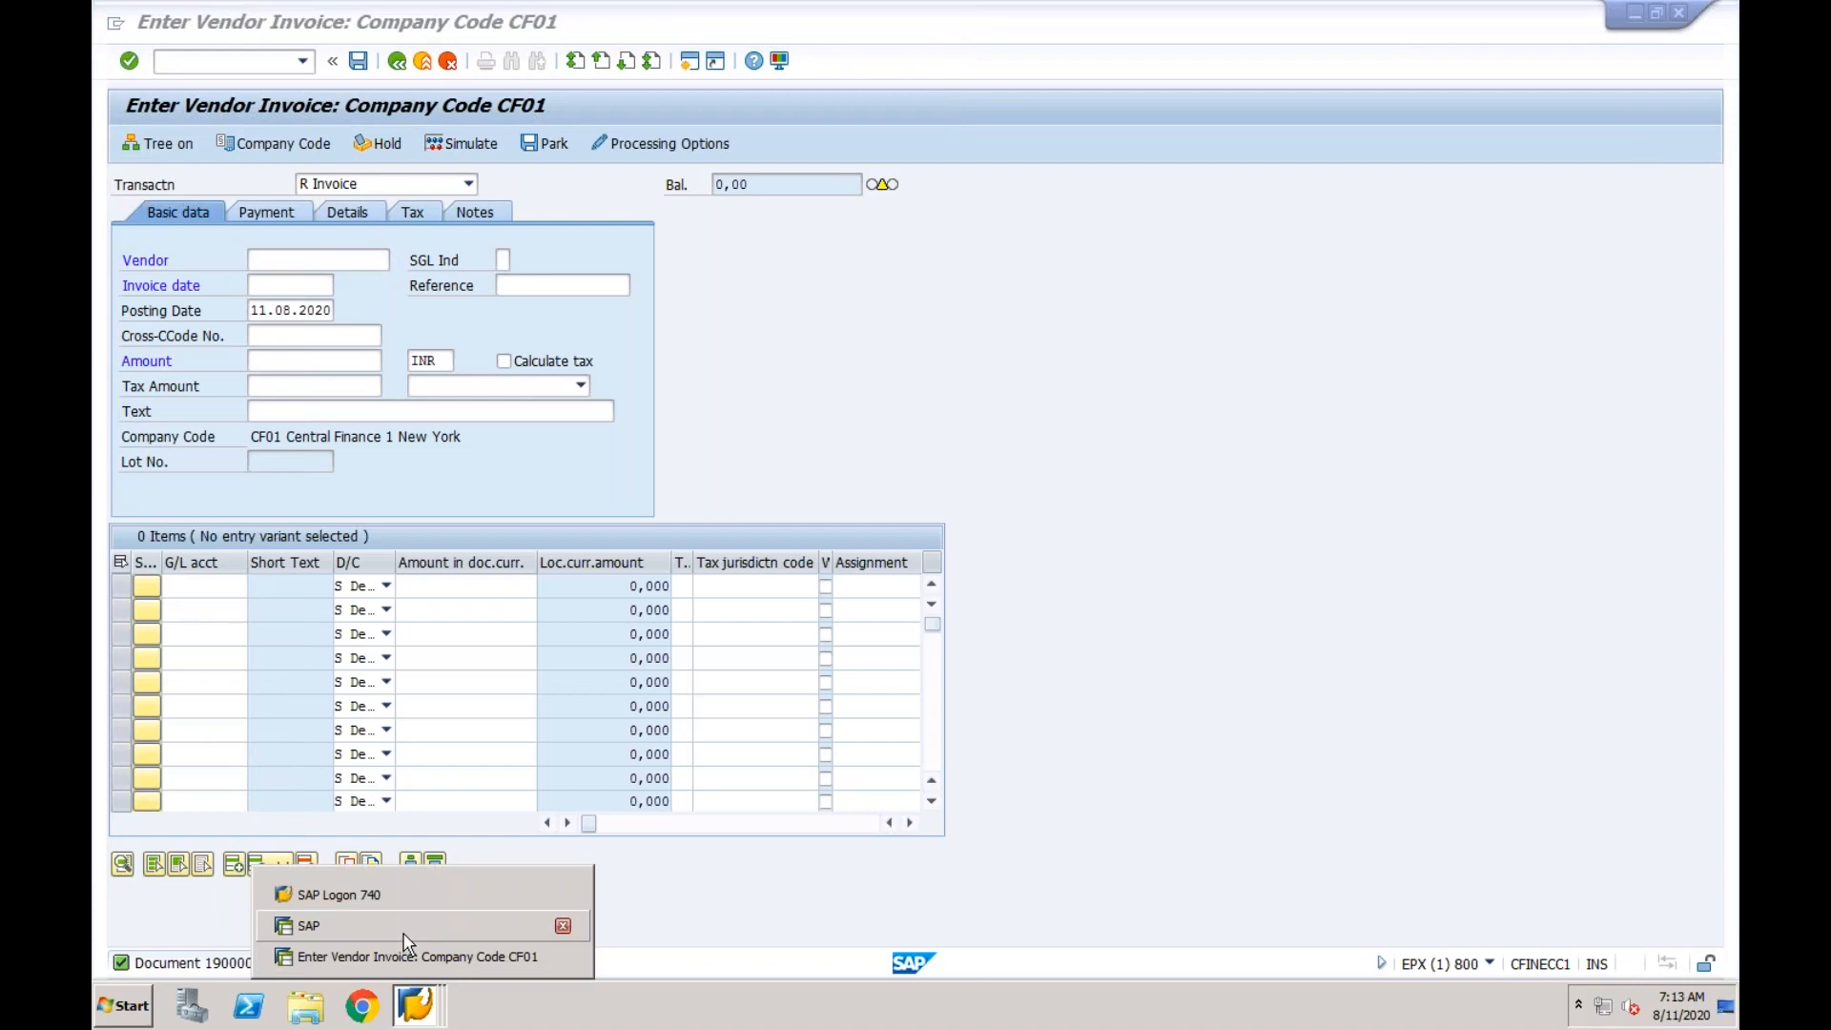
pyautogui.click(392, 901)
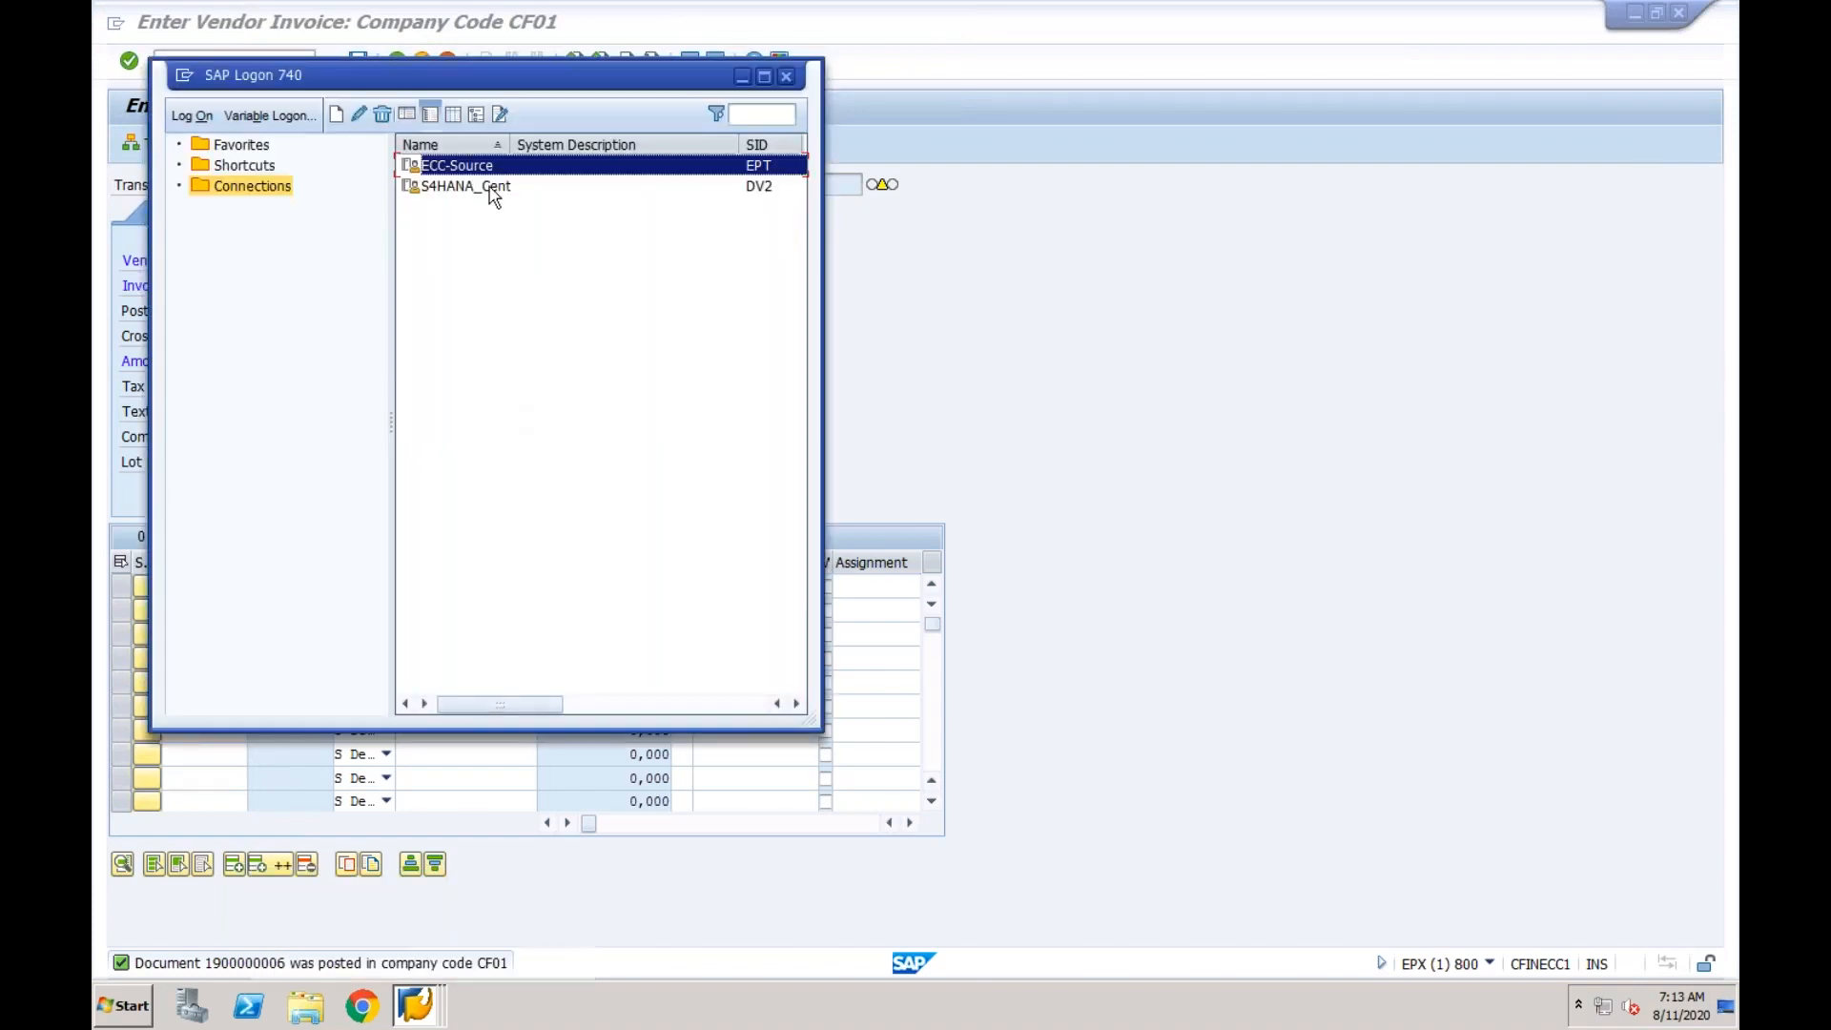
pyautogui.click(492, 188)
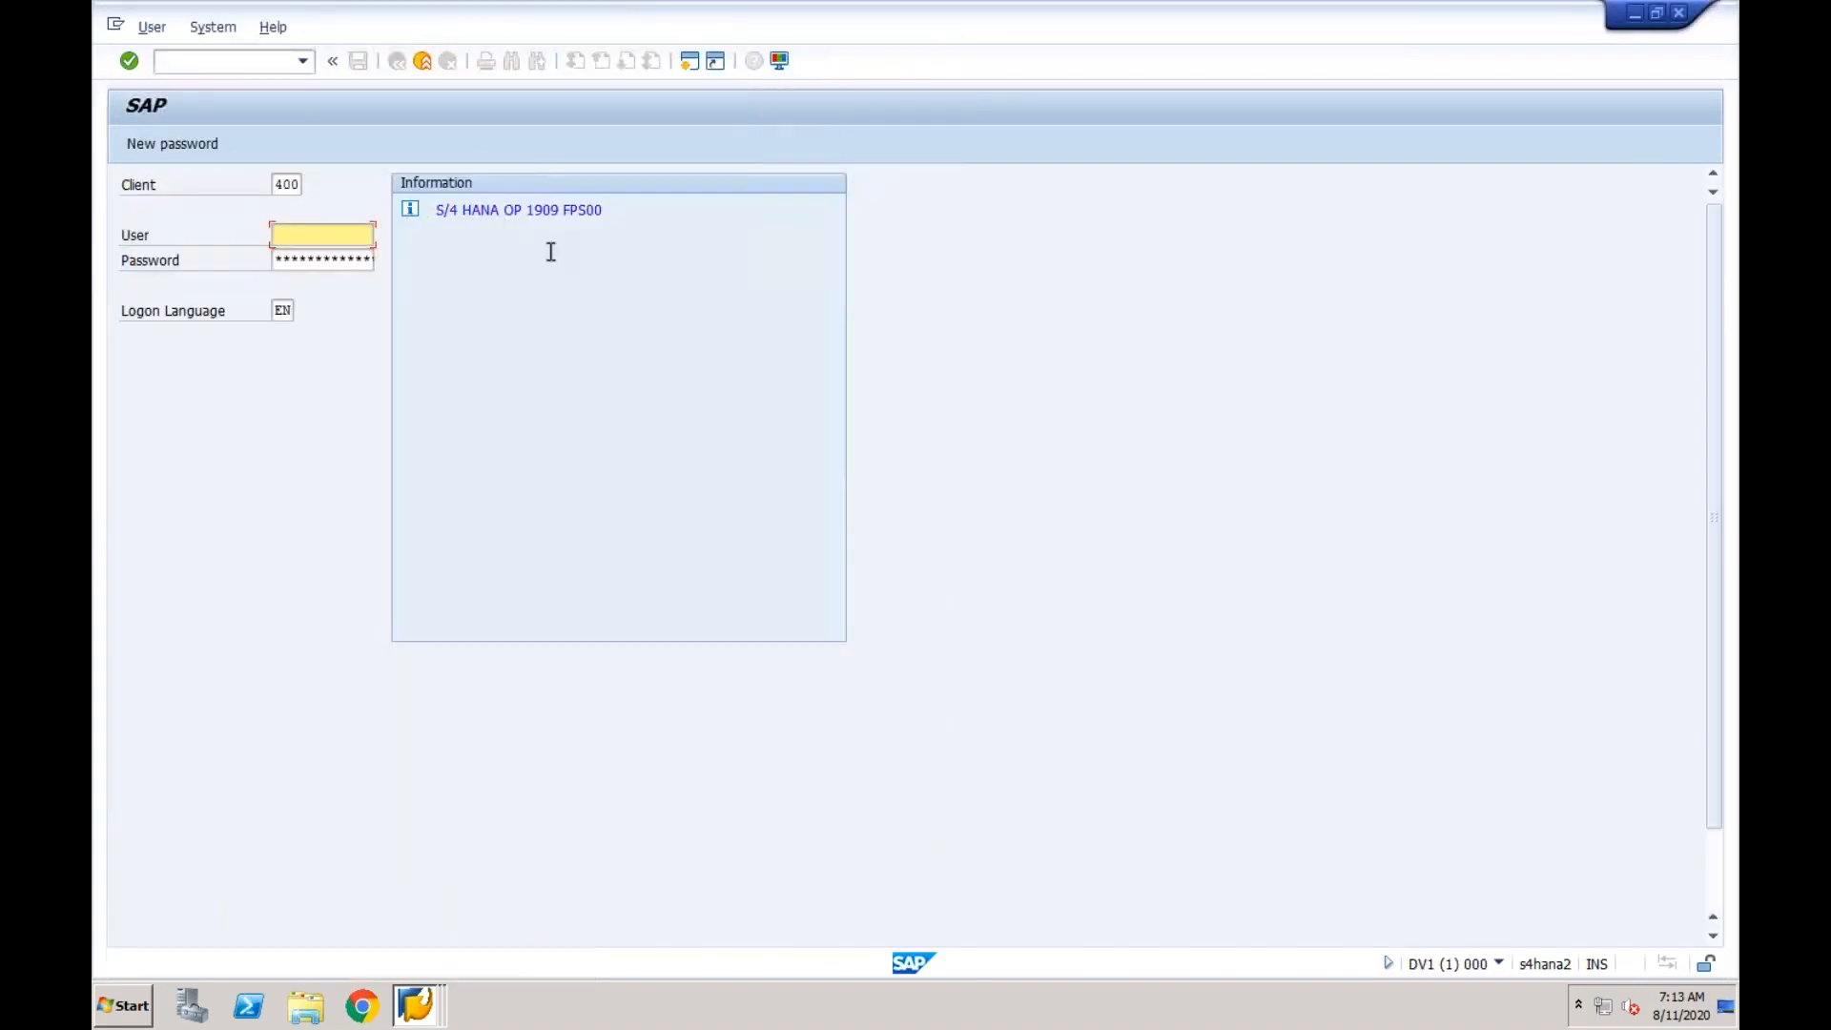
pyautogui.click(322, 234)
pyautogui.click(324, 254)
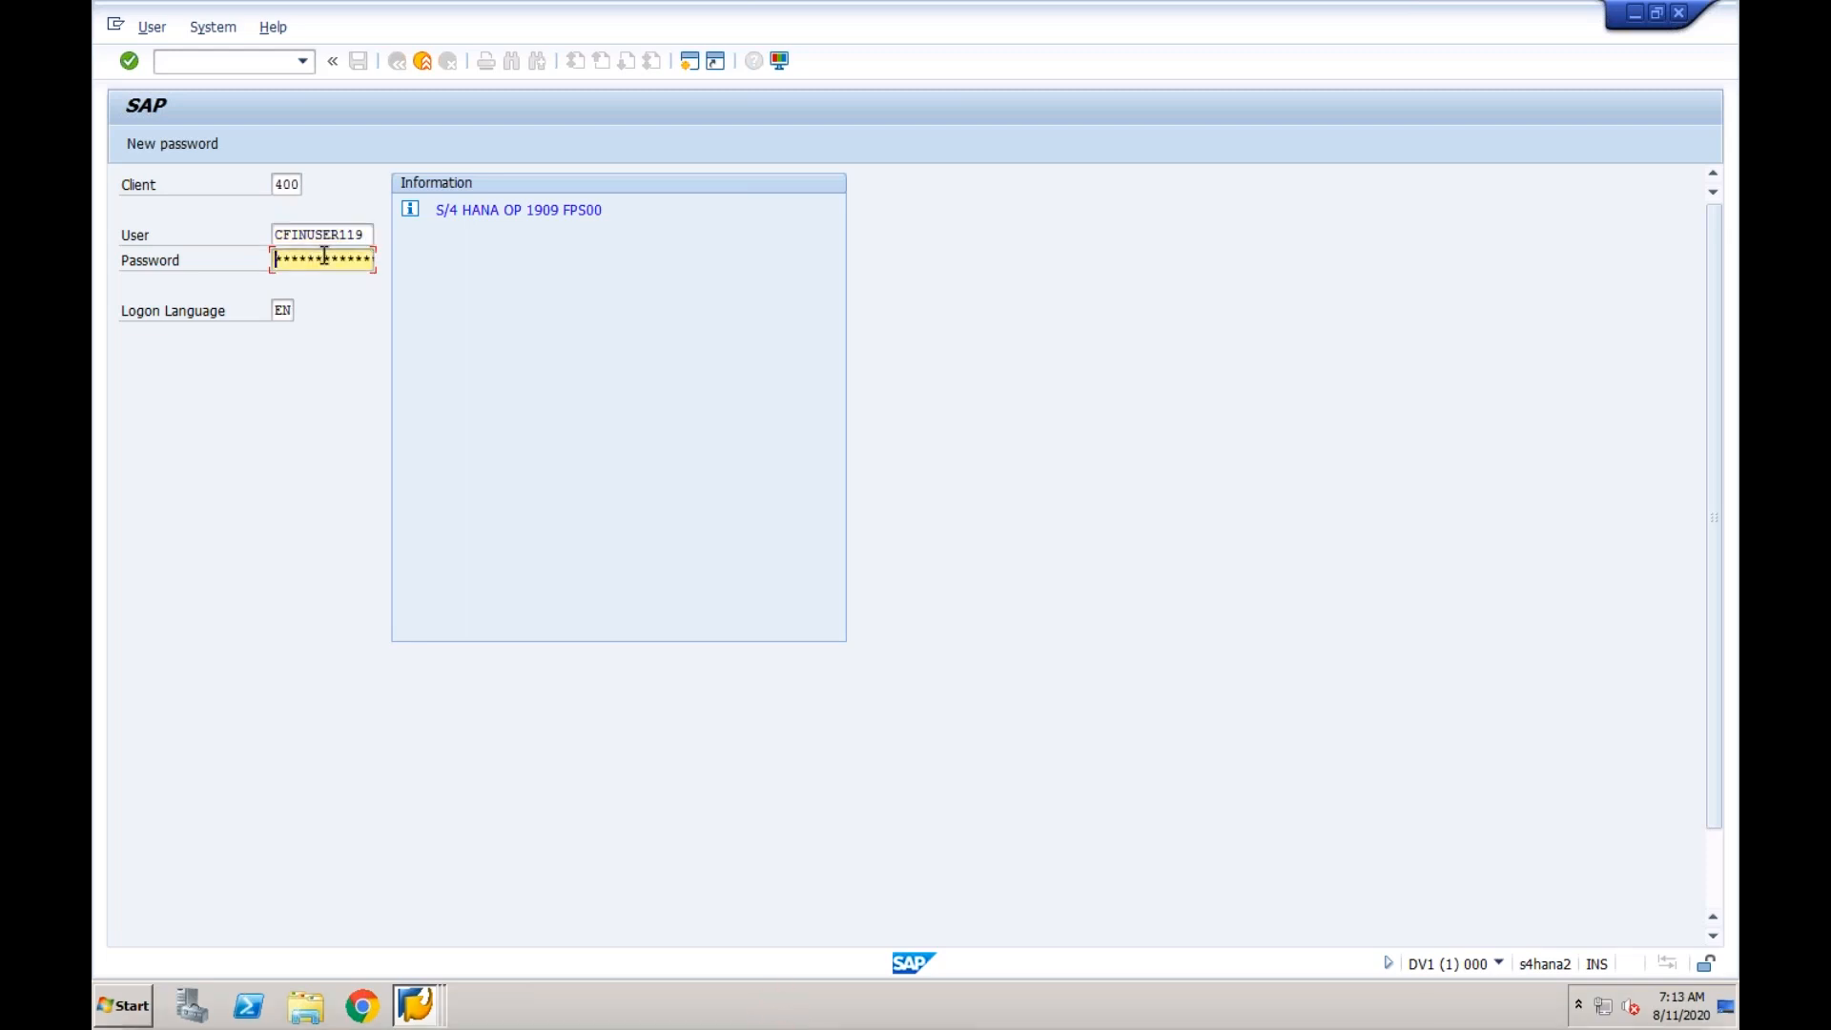
pyautogui.write('*****')
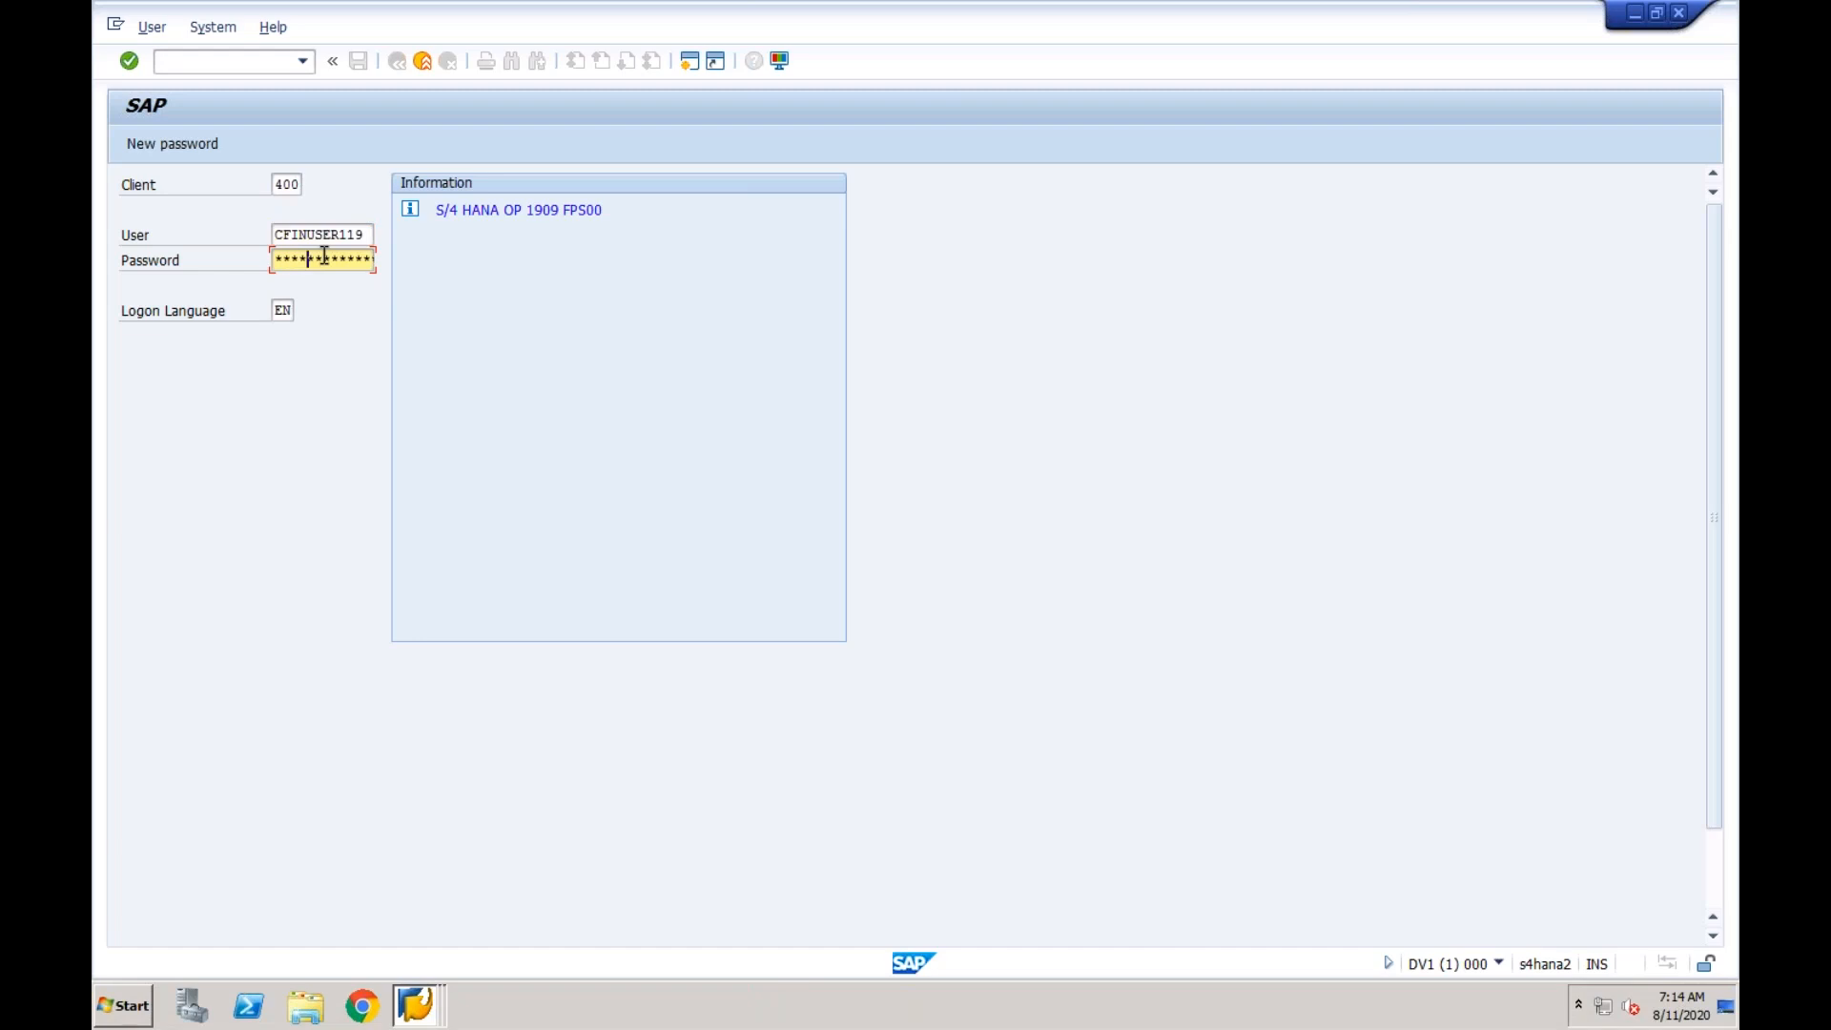
pyautogui.write('*')
pyautogui.press('Return')
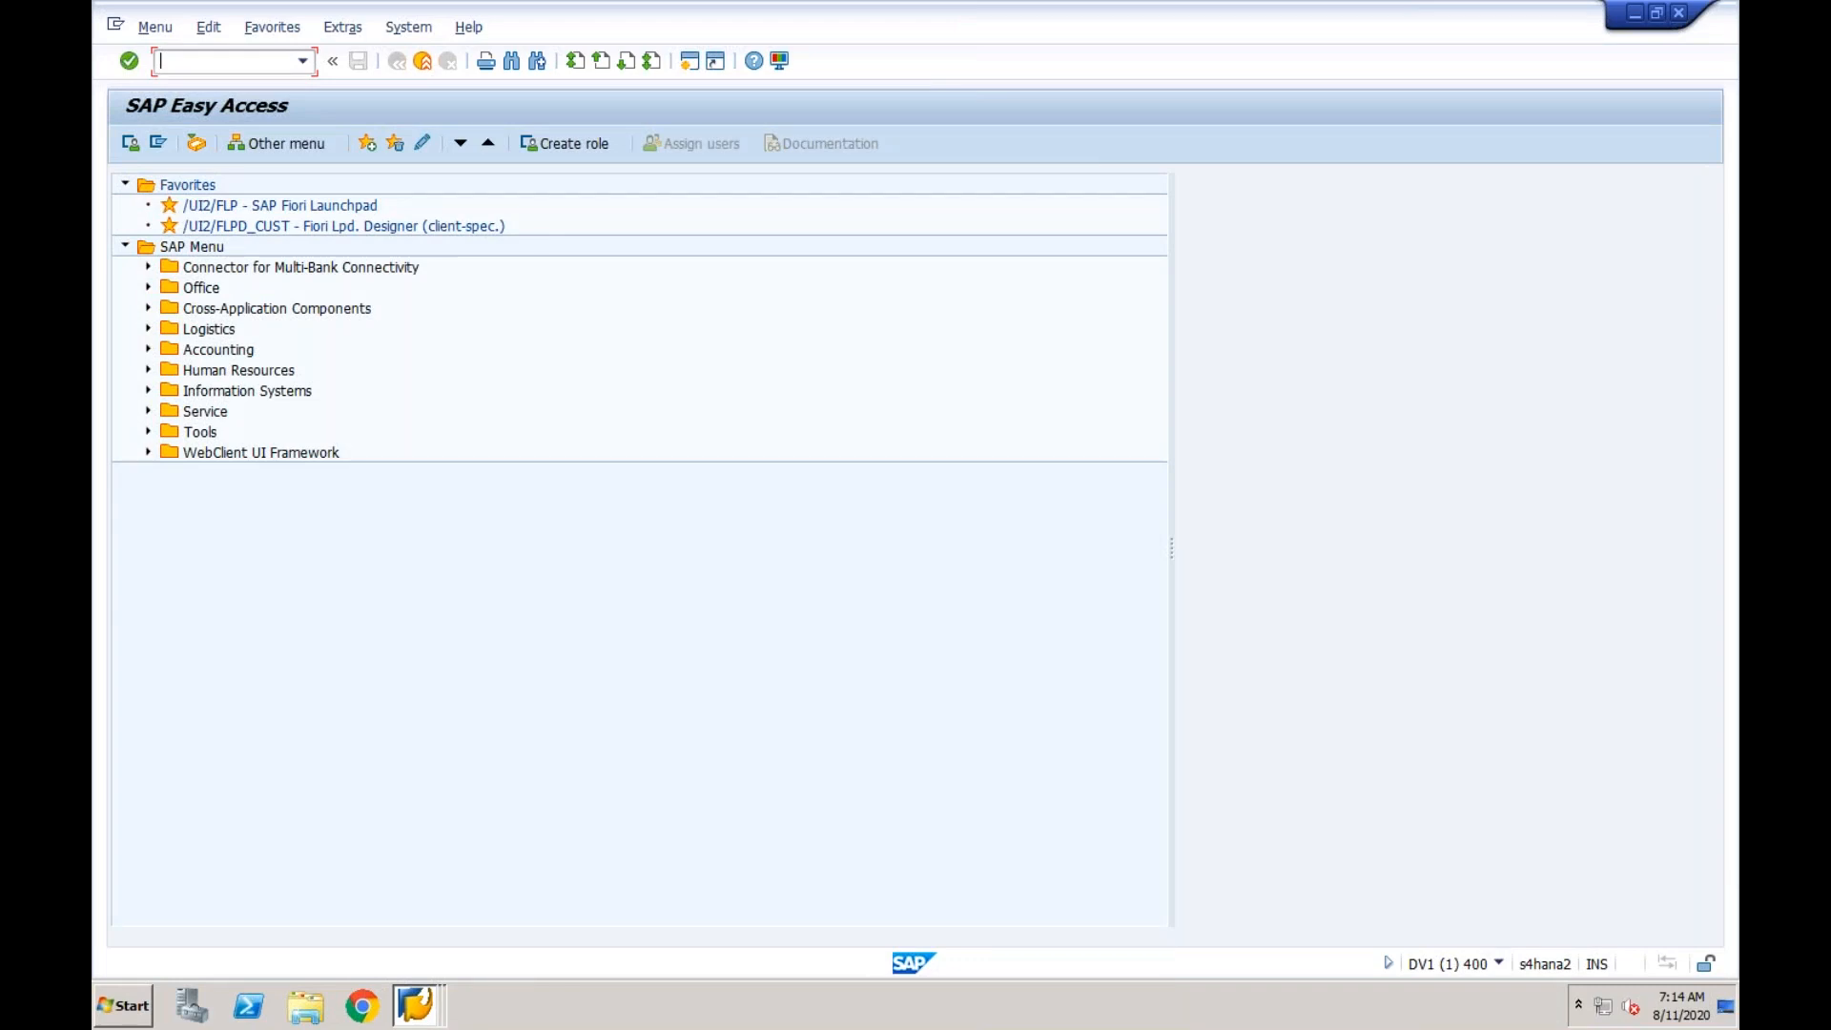
# Open the document list from transaction FB03 and set the logical system to epxclnt800.
pyautogui.write('fb03')
pyautogui.press('Return')
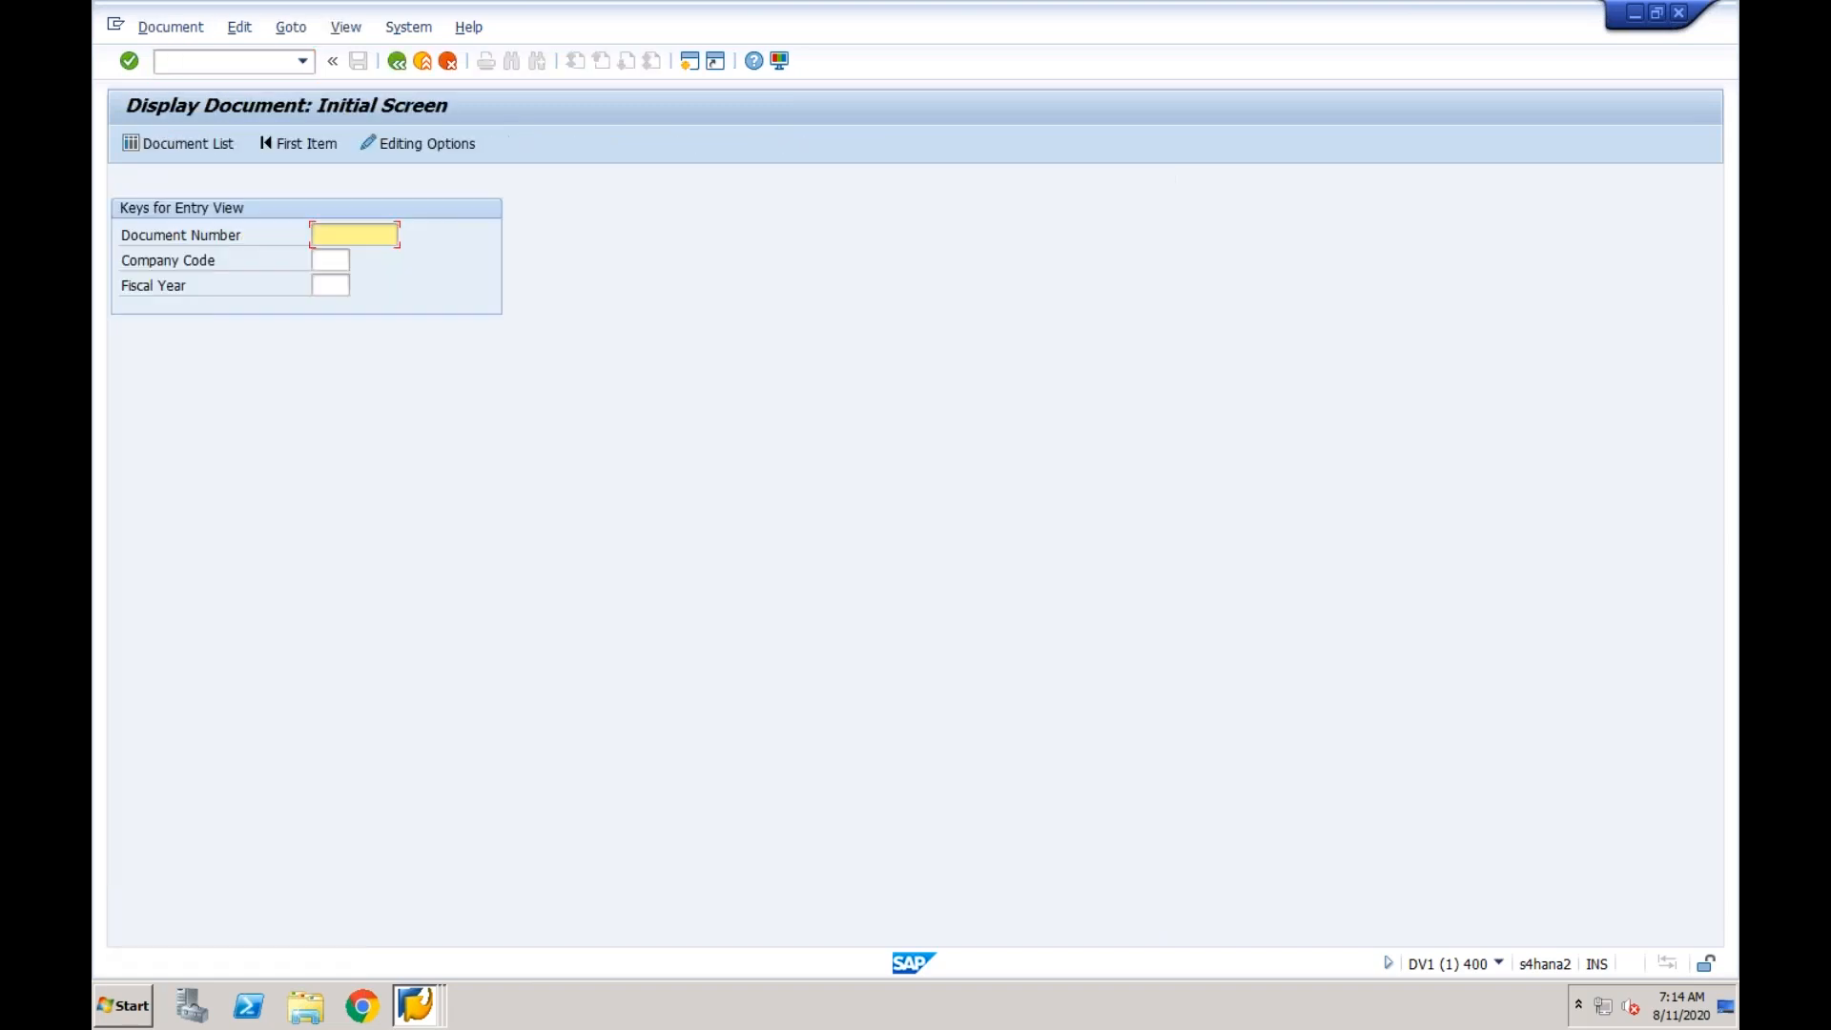
pyautogui.click(212, 143)
pyautogui.click(413, 512)
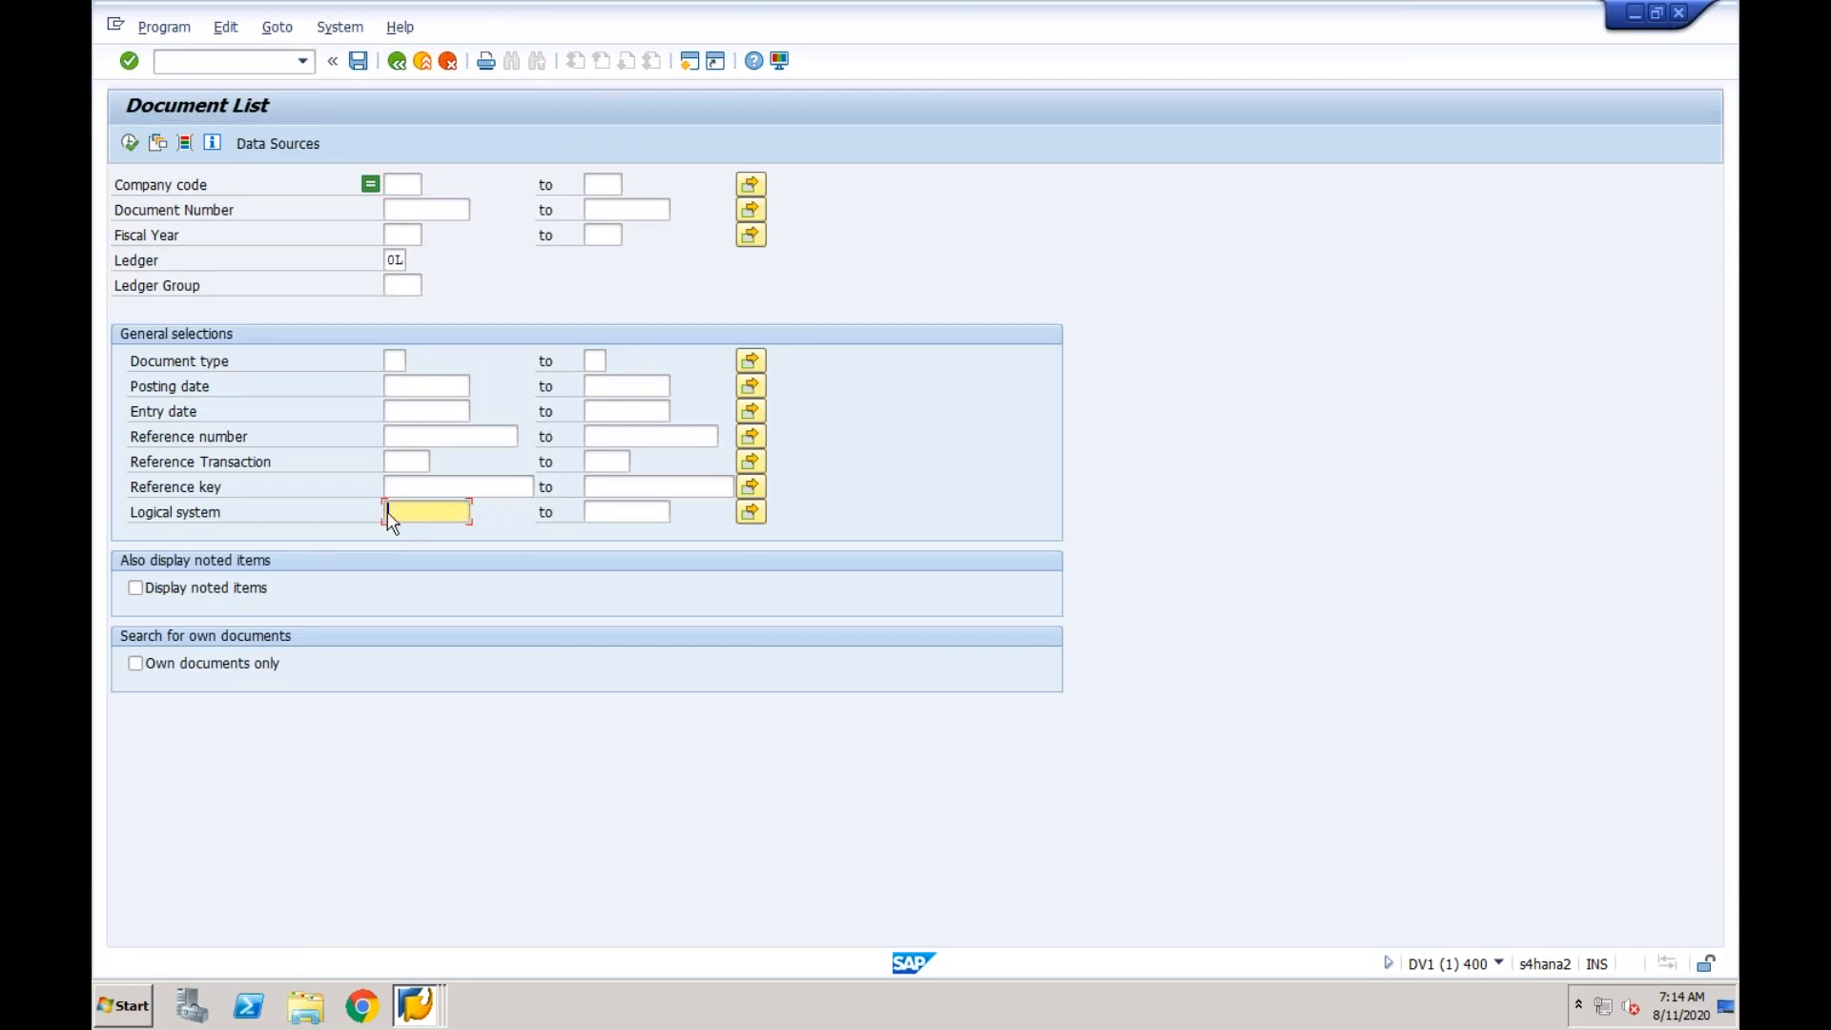
pyautogui.press('BackSpace')
# Restrict the document list to entry date 11.08.2020 and company code CF03, and run it.
pyautogui.click(408, 413)
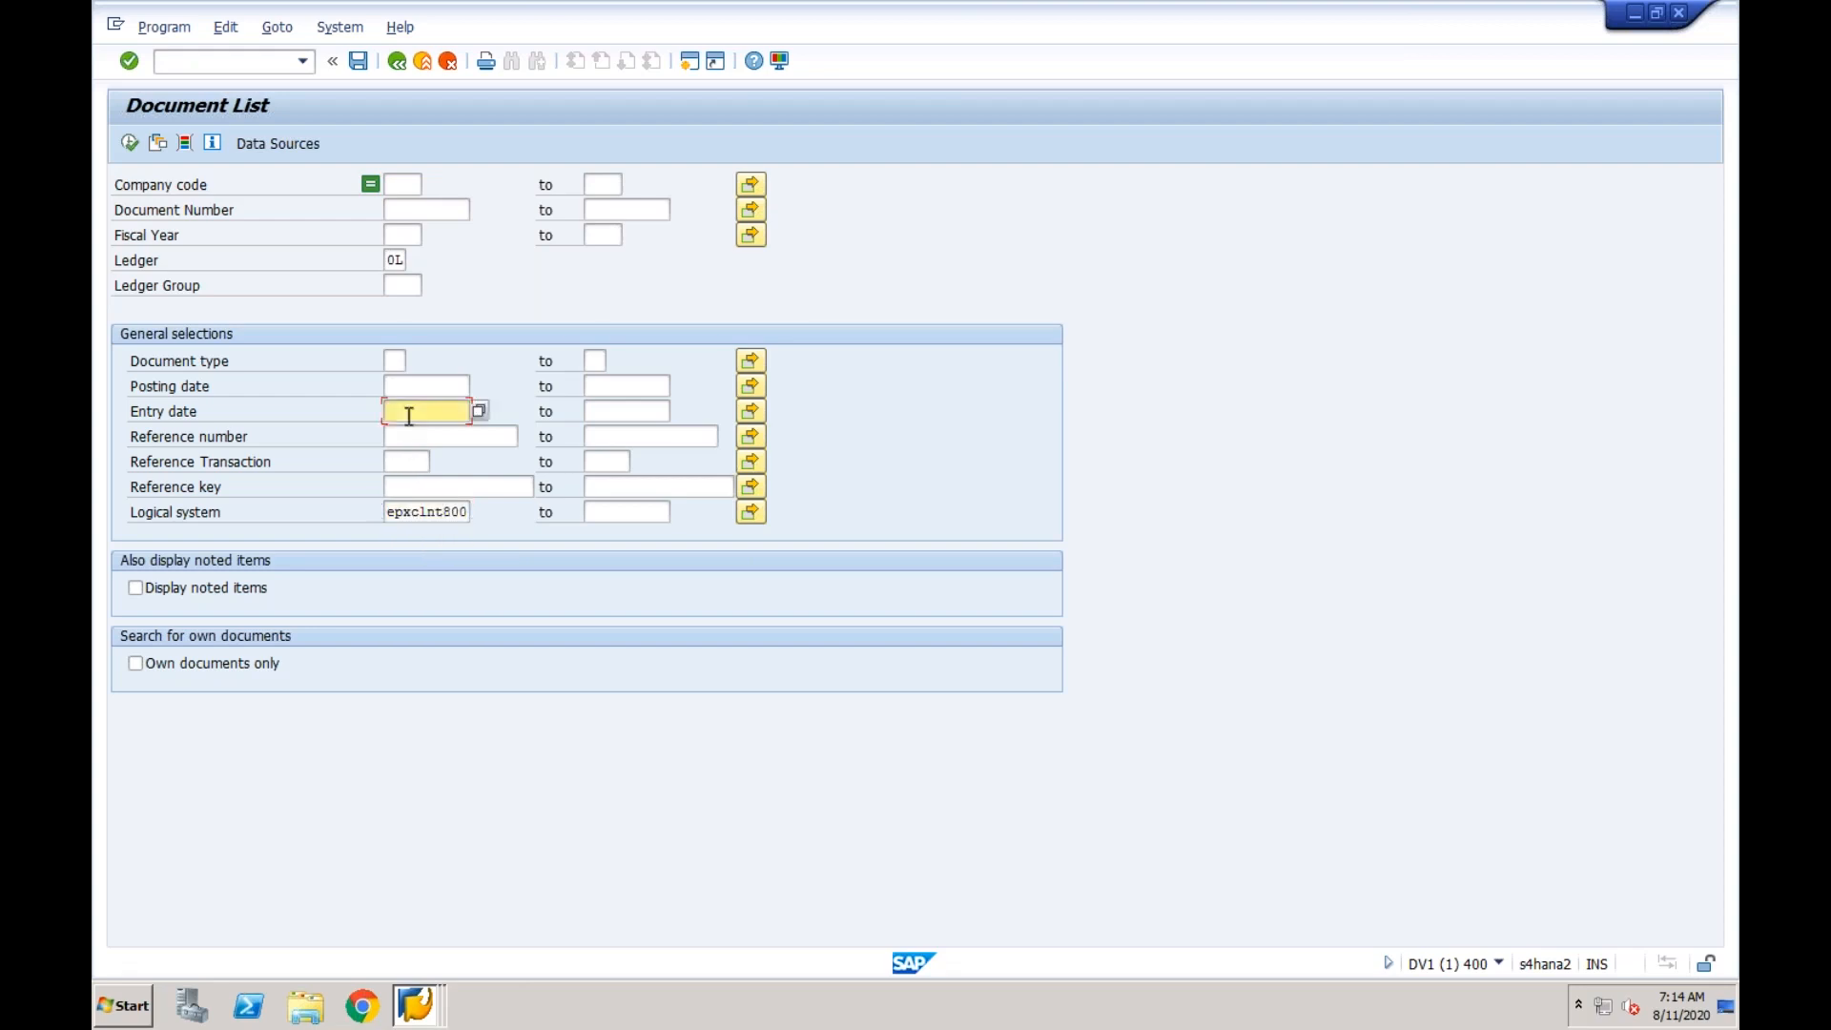
pyautogui.write('11082020')
pyautogui.click(411, 185)
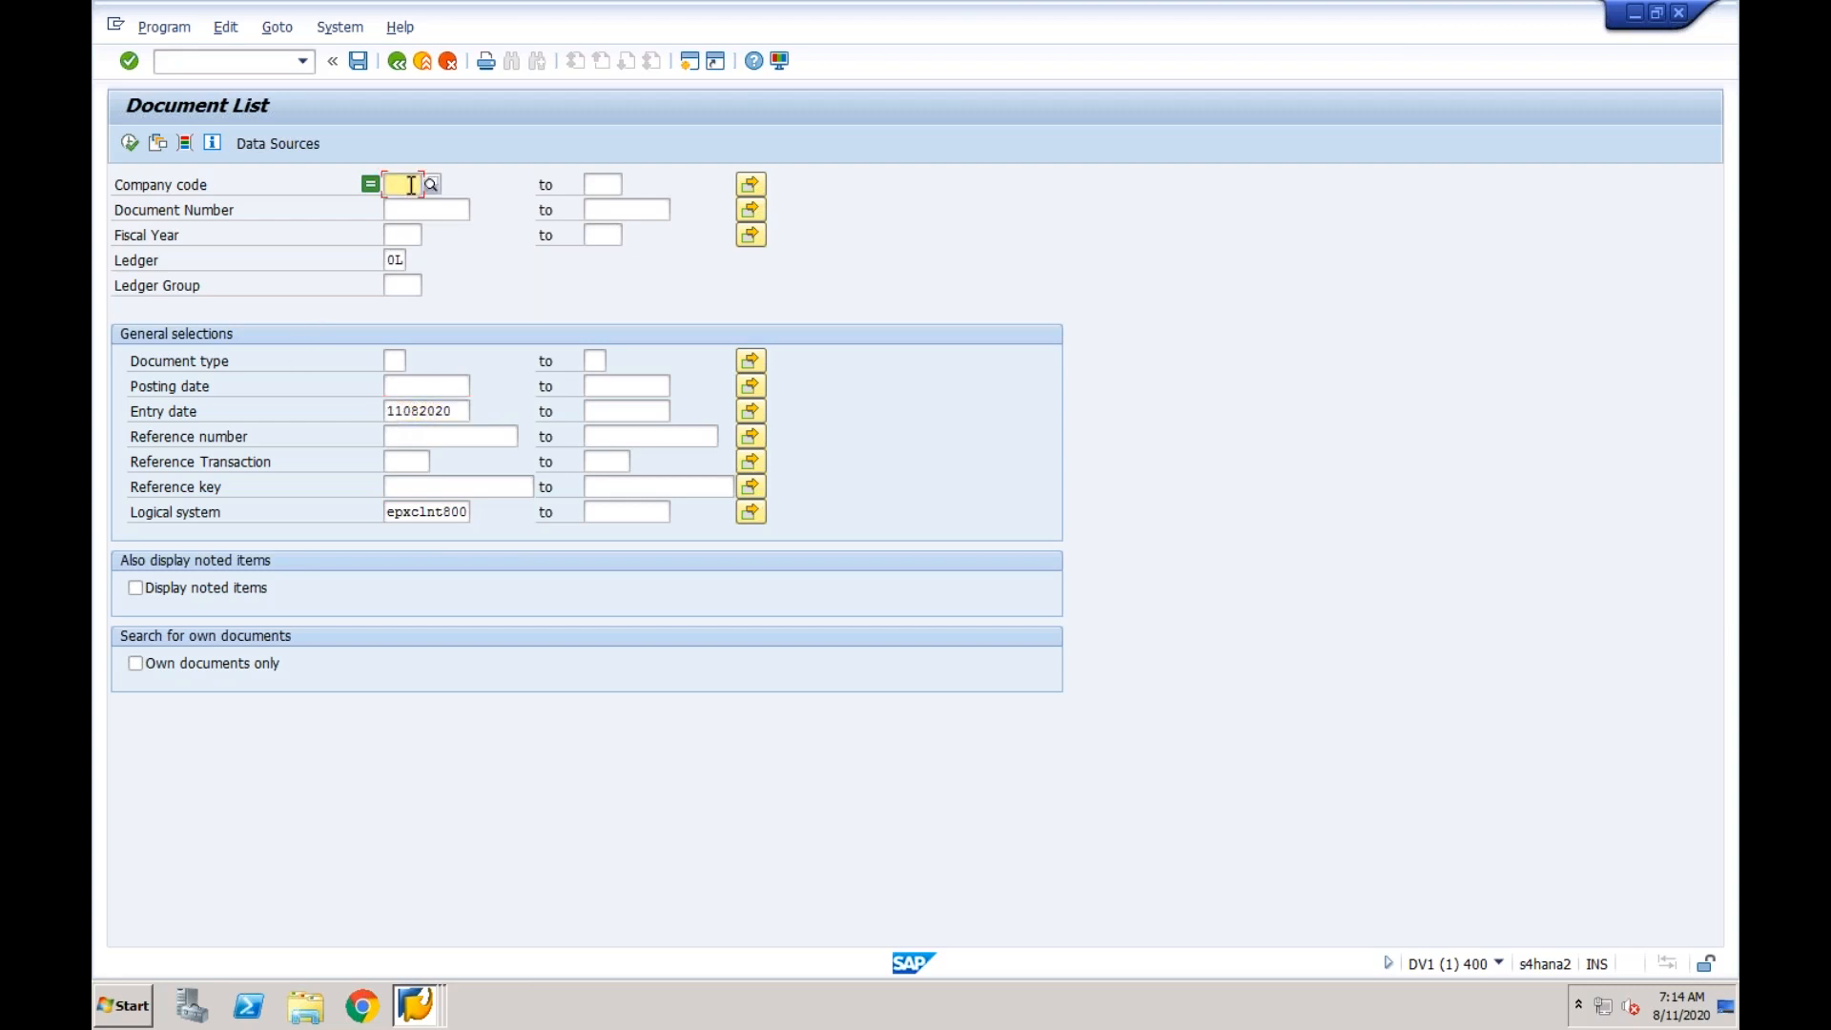
pyautogui.write('cf03')
pyautogui.click(415, 229)
pyautogui.click(130, 145)
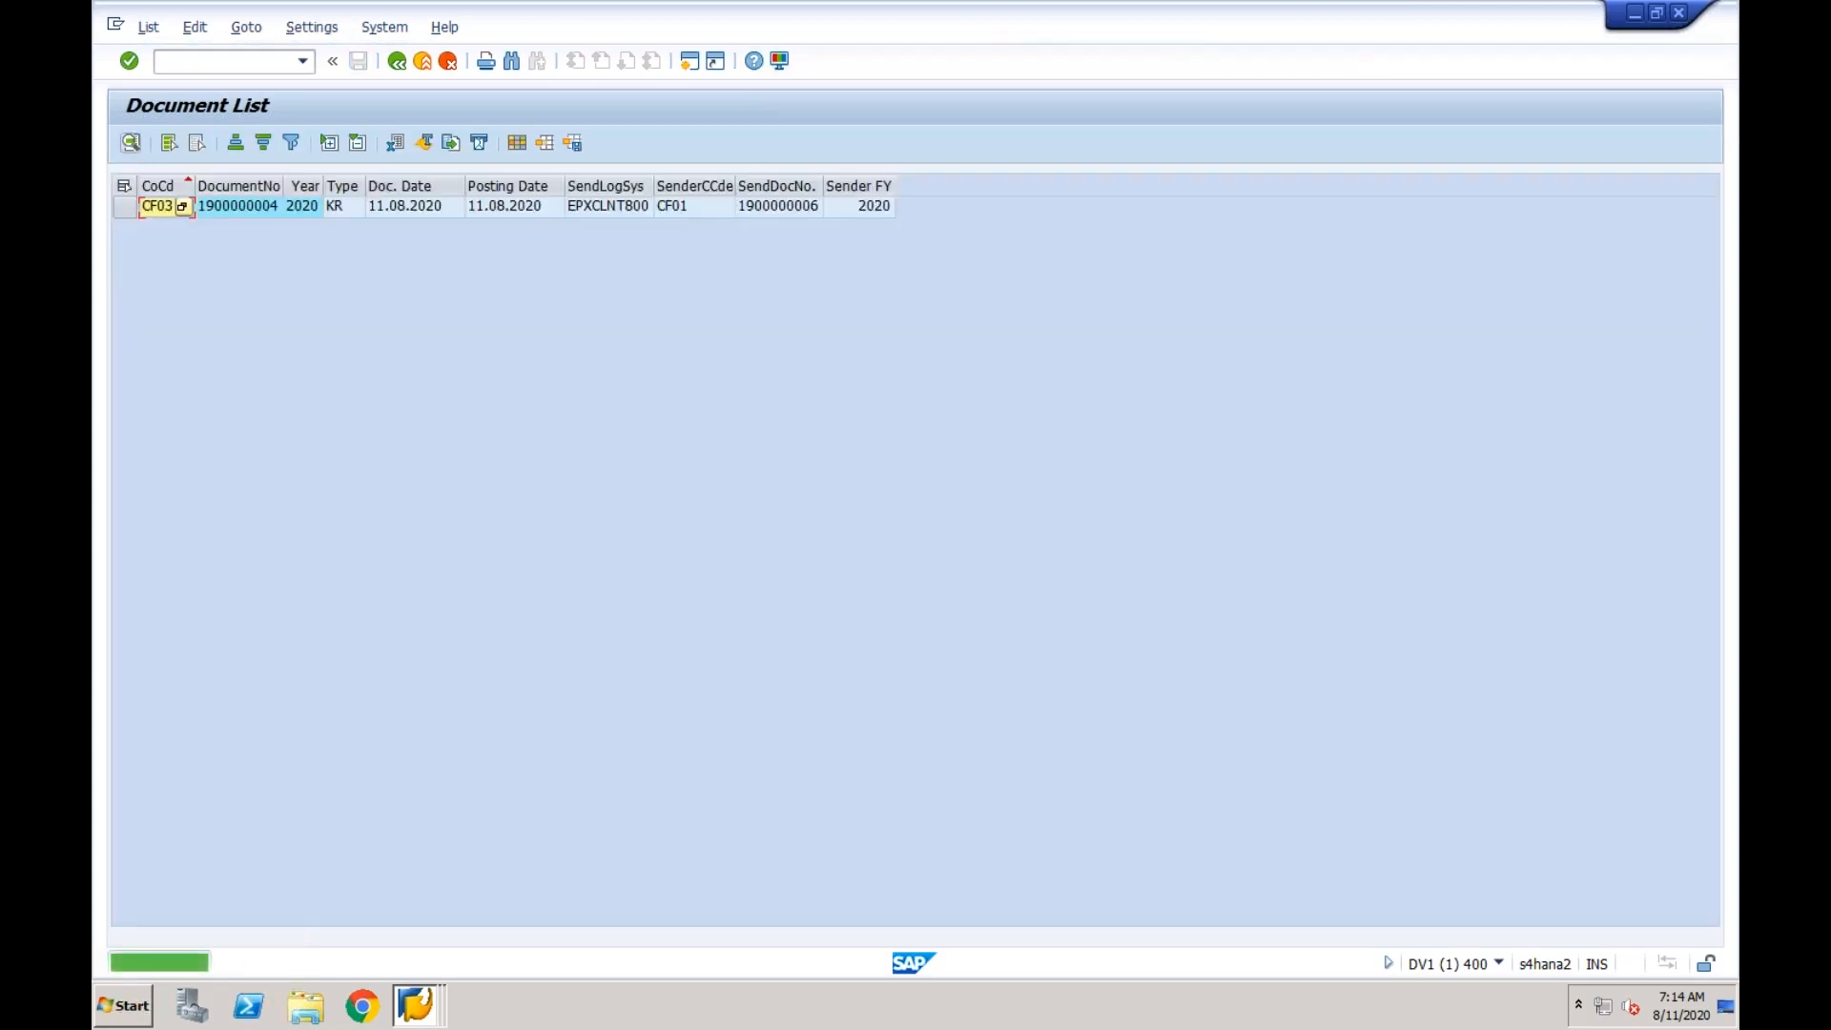
# Compare the listed document's sender document number with the number posted in the ECC vendor invoice session.
pyautogui.click(262, 217)
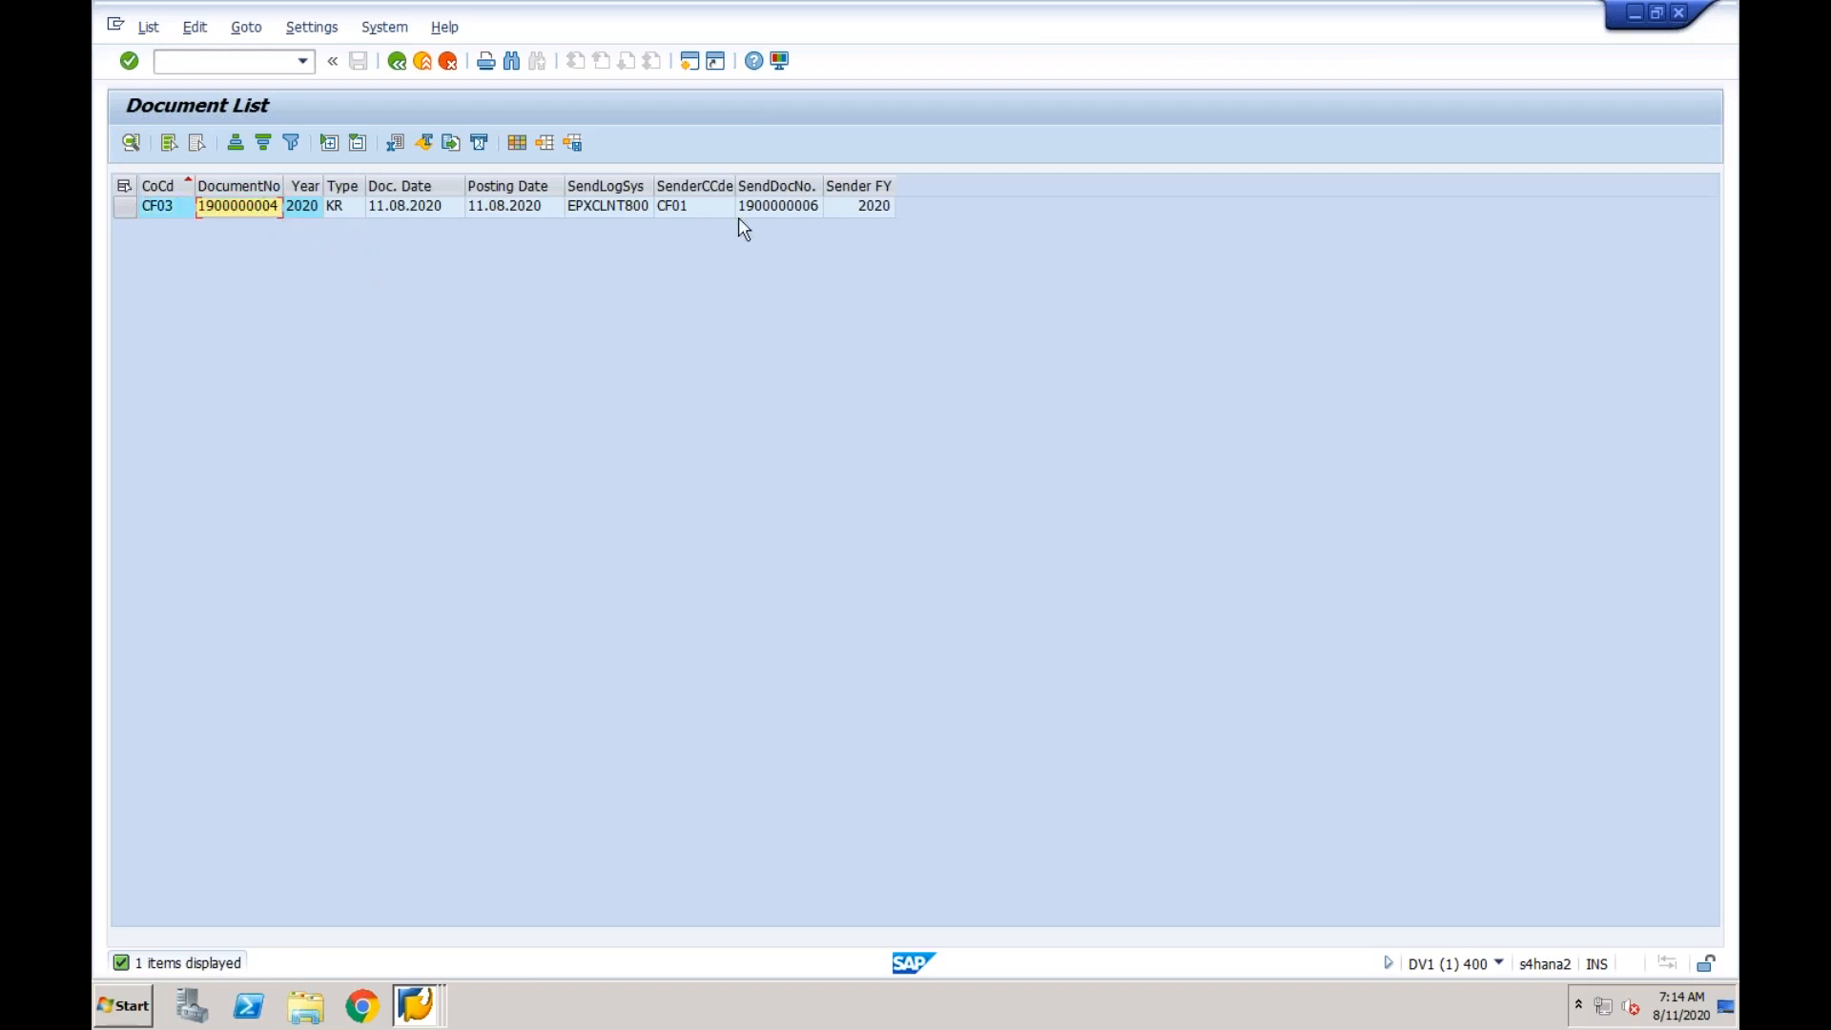
pyautogui.click(767, 218)
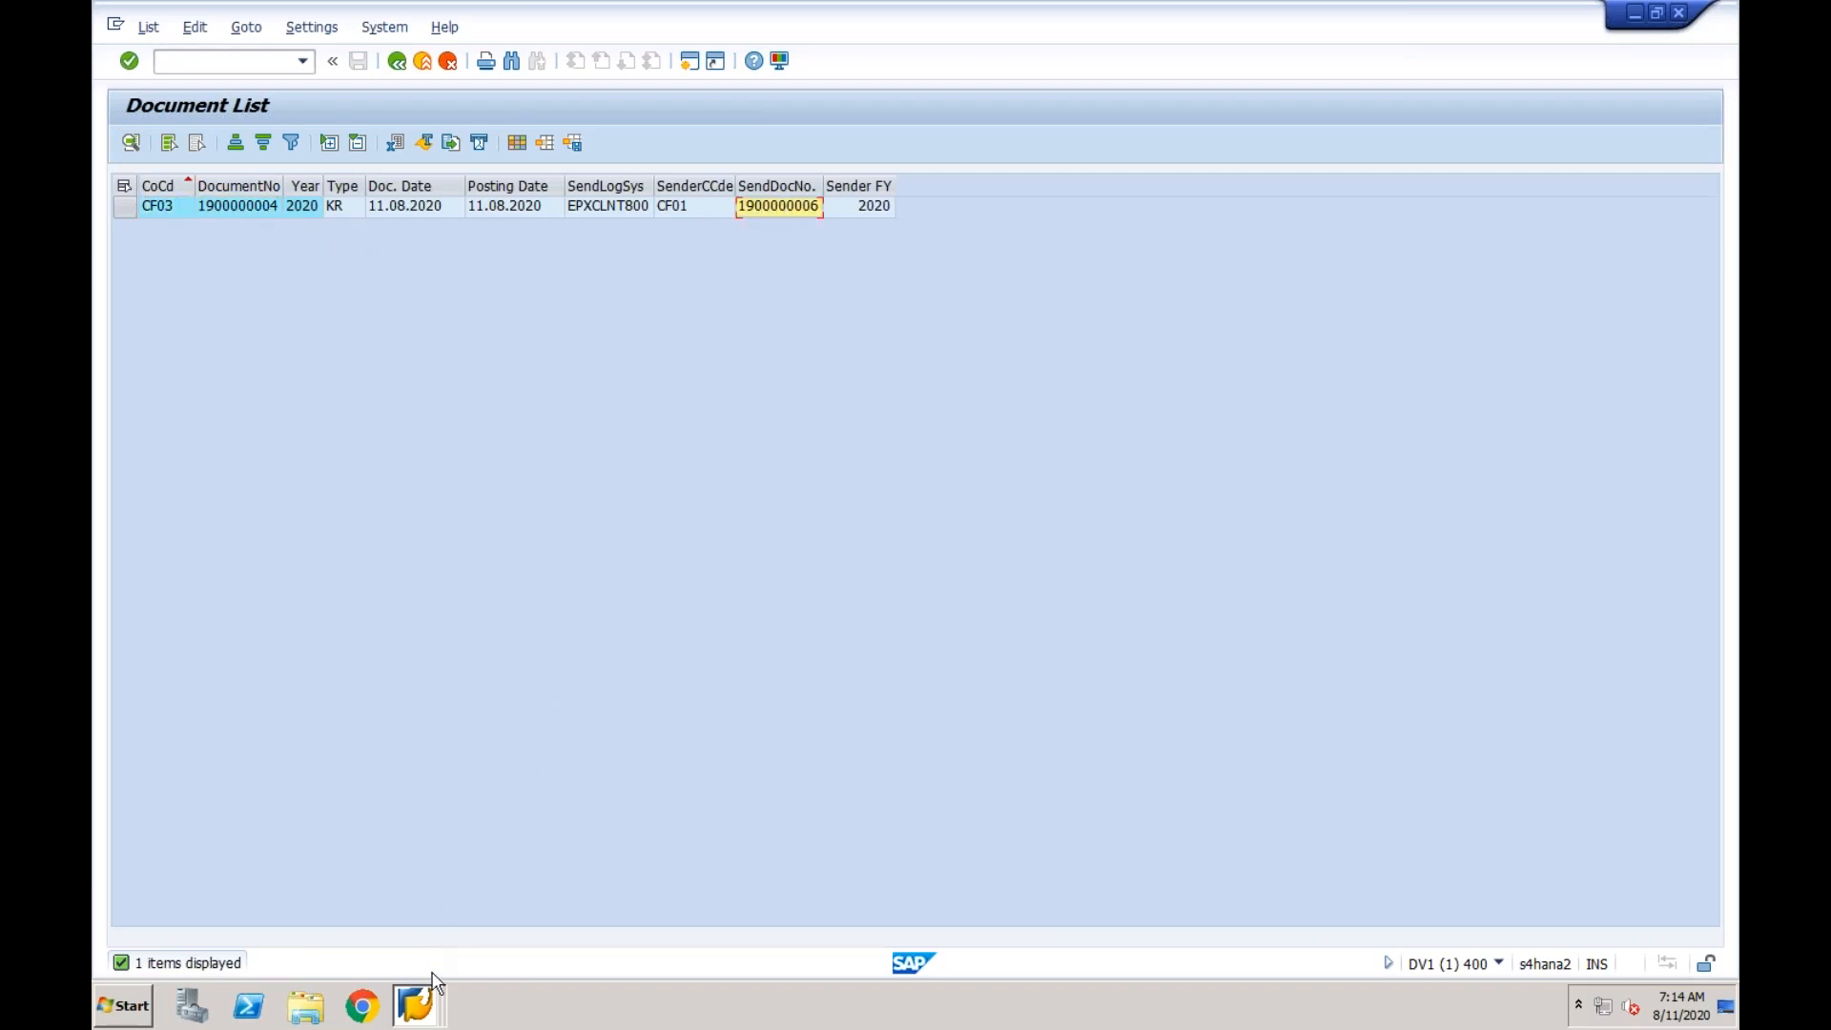
pyautogui.click(425, 1009)
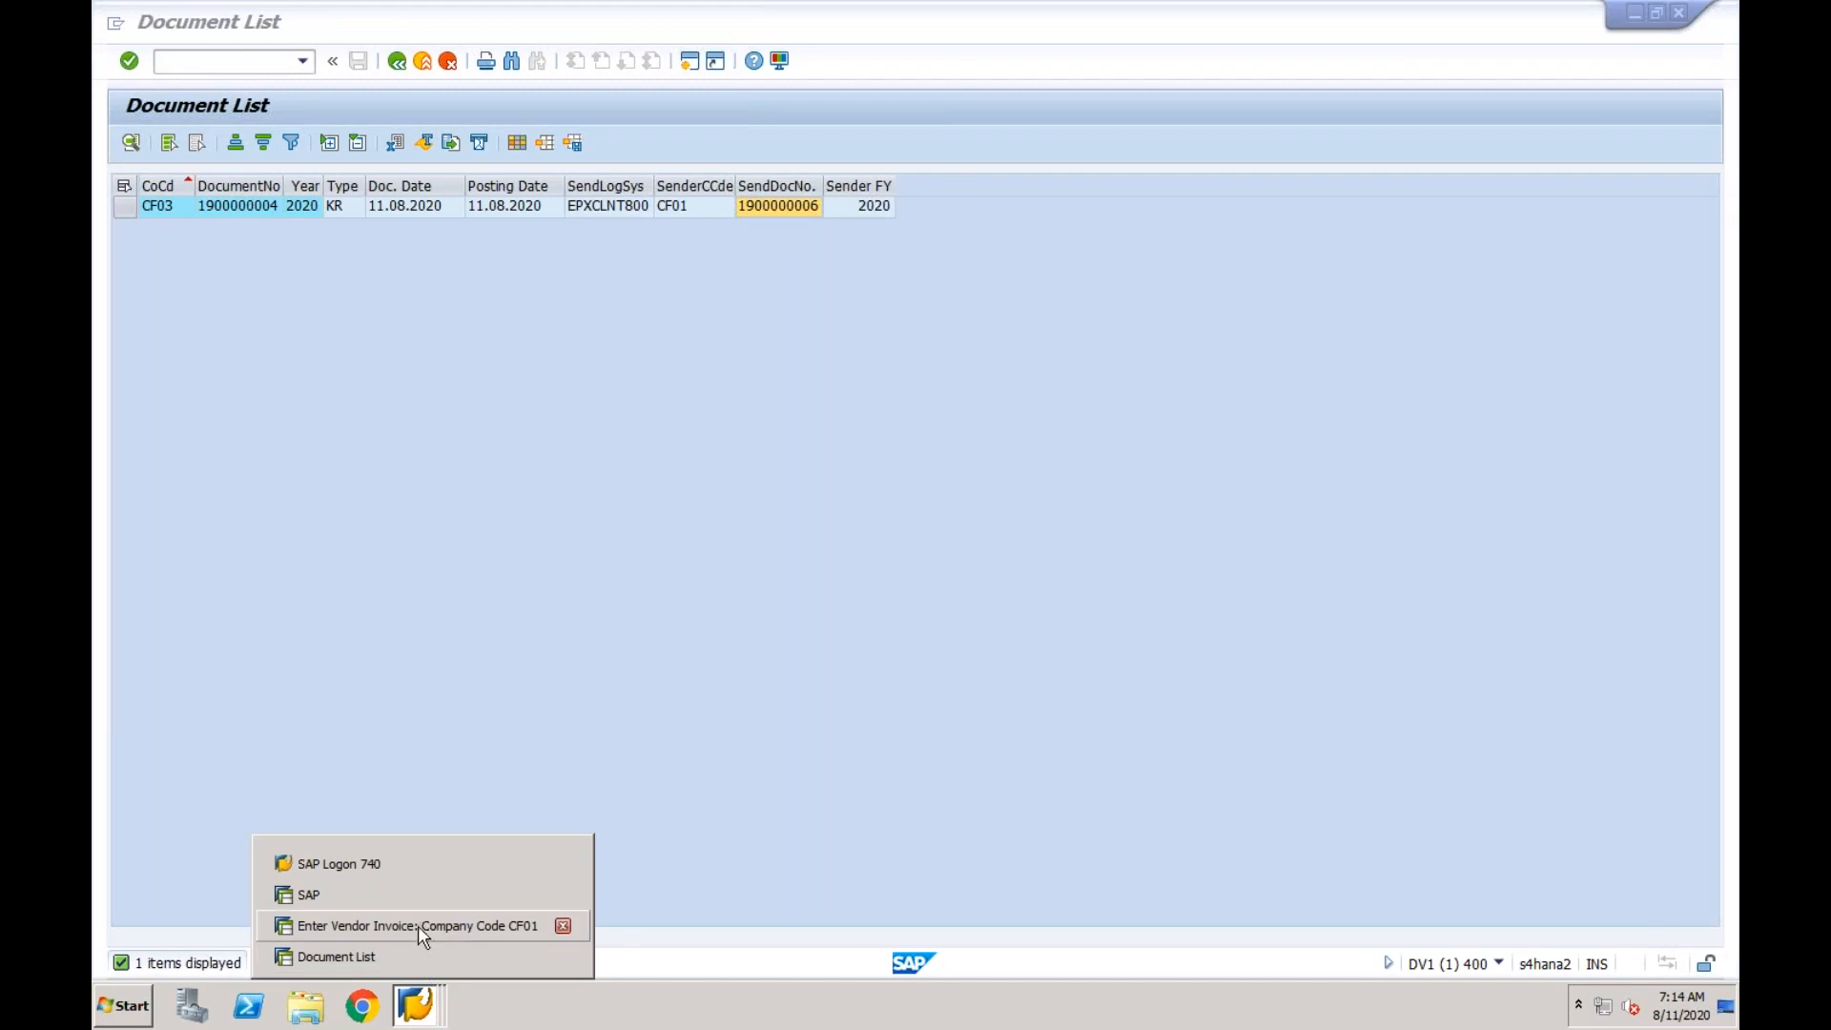
pyautogui.click(418, 926)
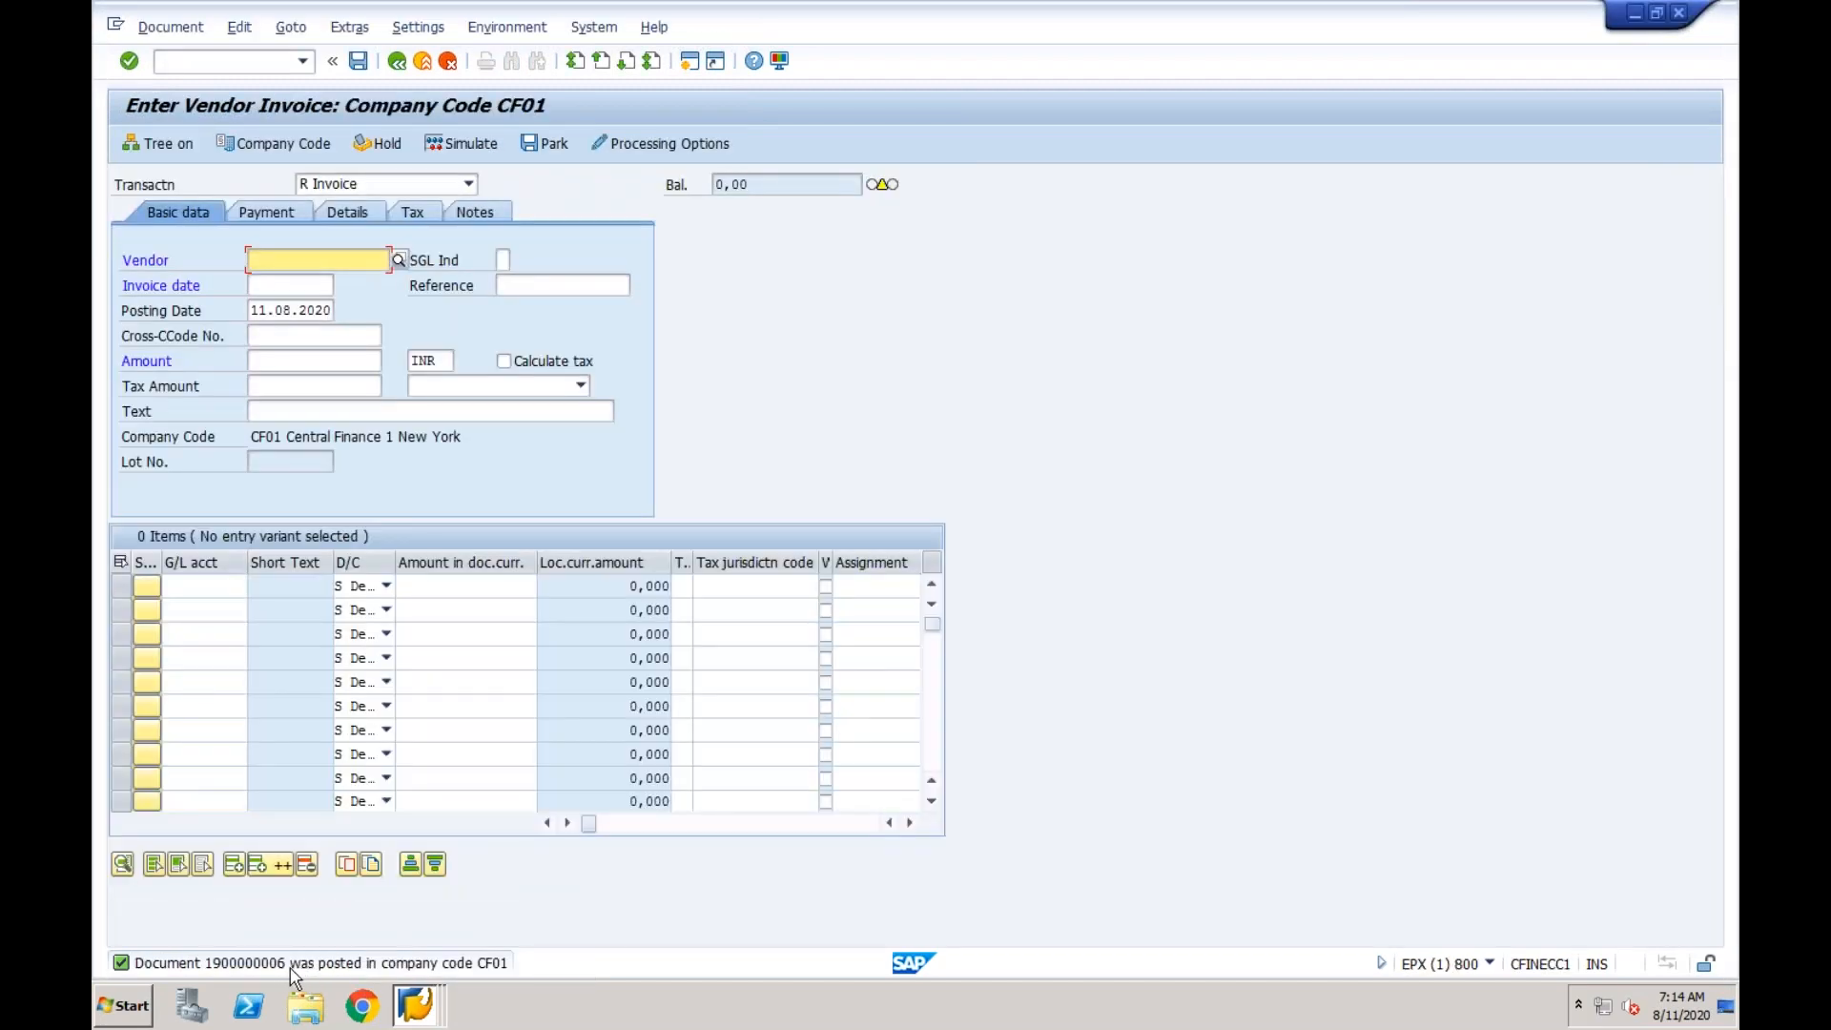
# Return to the Central Finance document list and open the replicated CF03 document for display.
pyautogui.click(416, 1001)
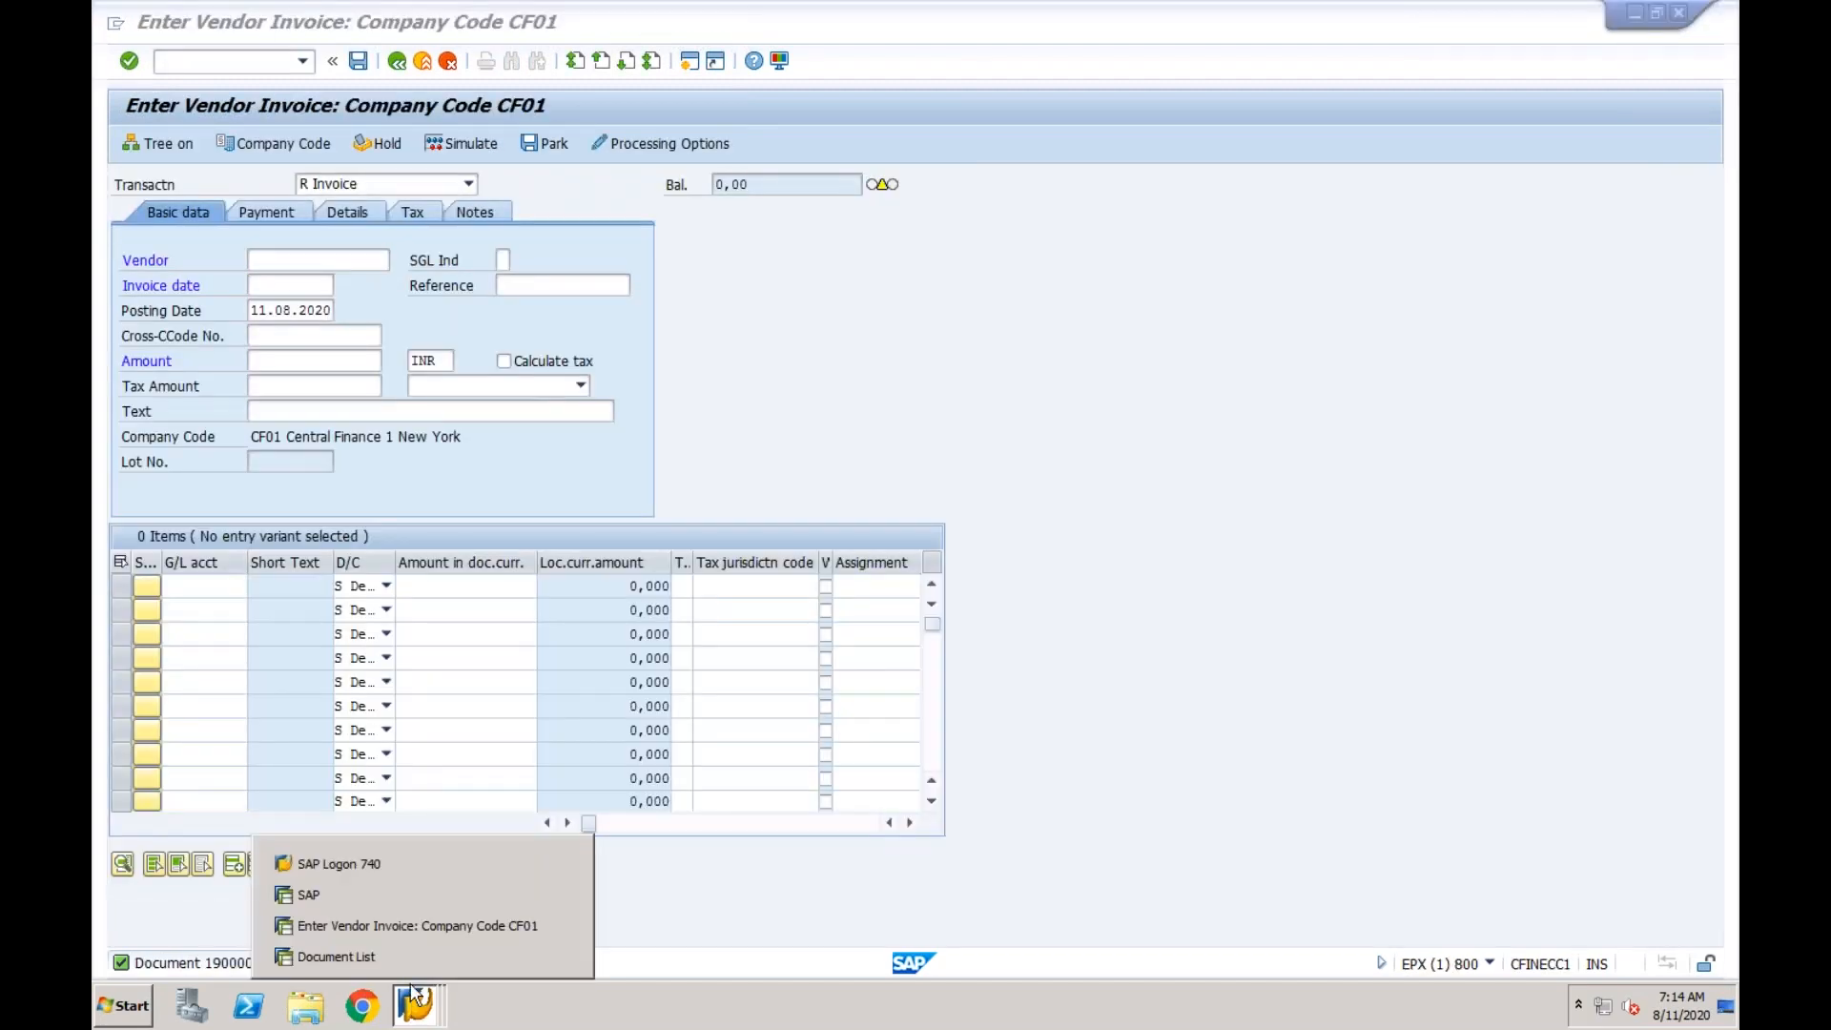
pyautogui.click(401, 956)
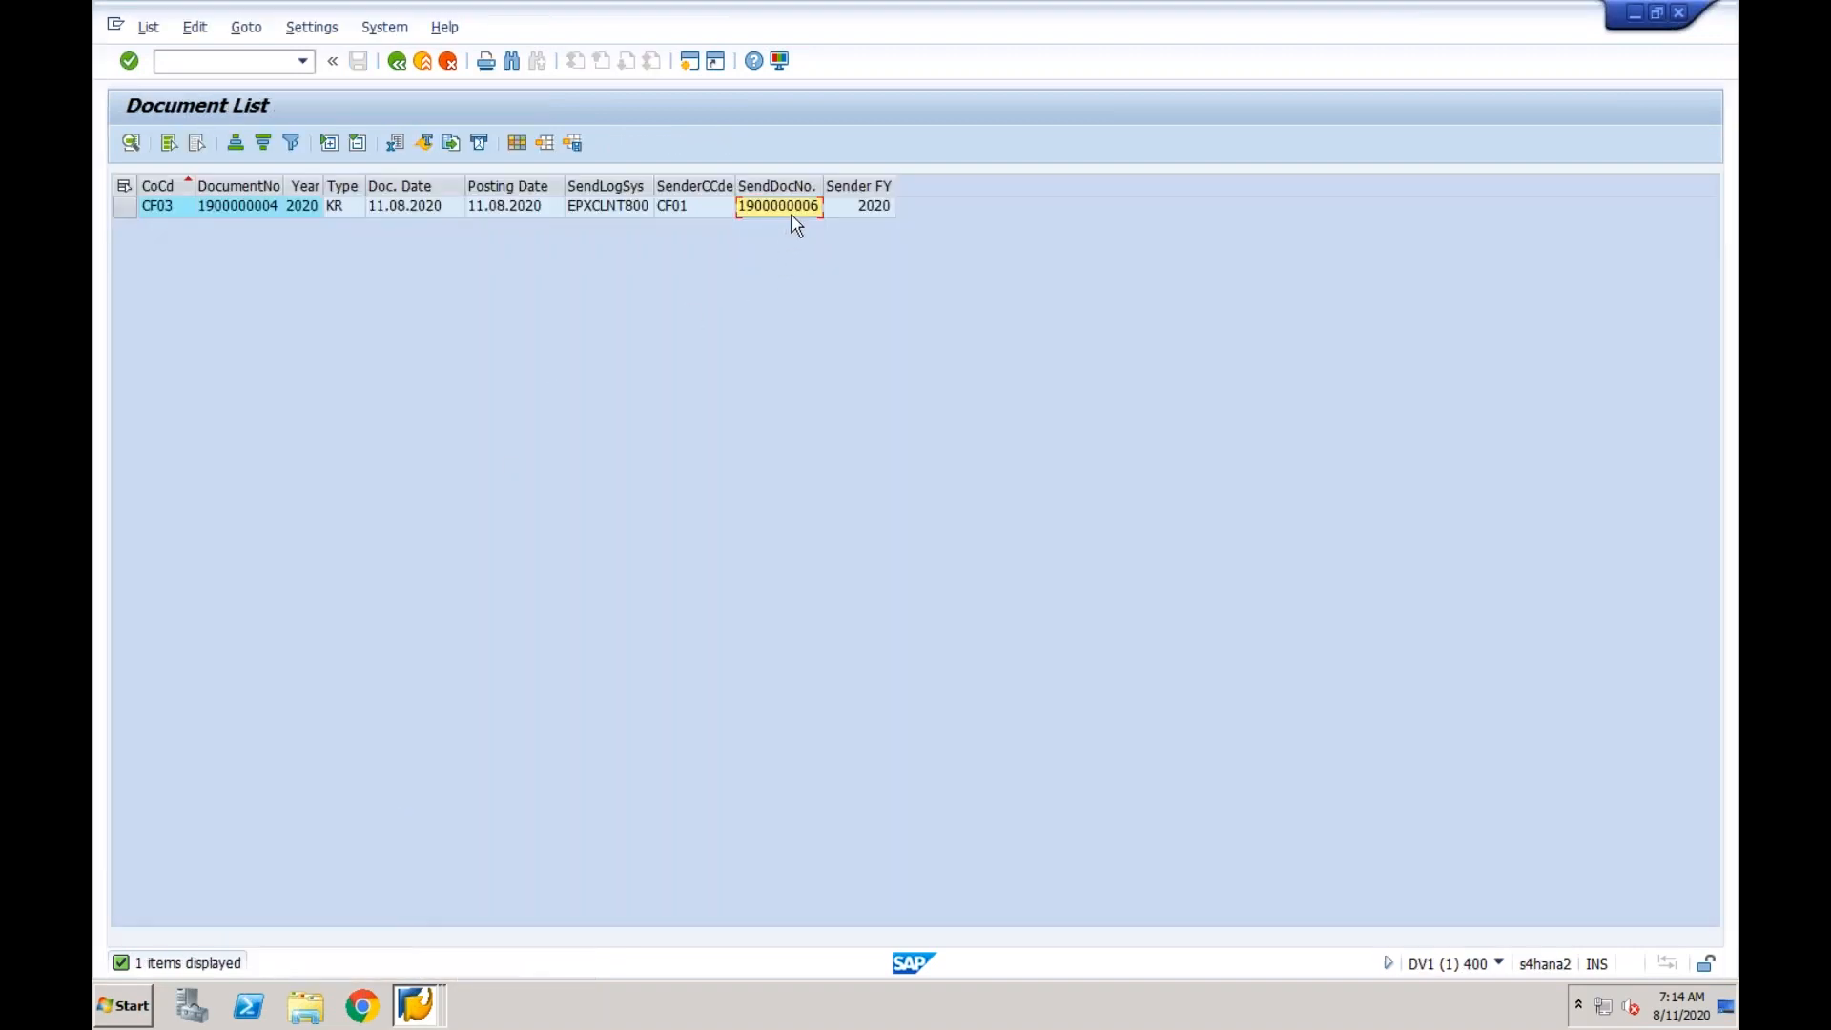
pyautogui.doubleClick(244, 208)
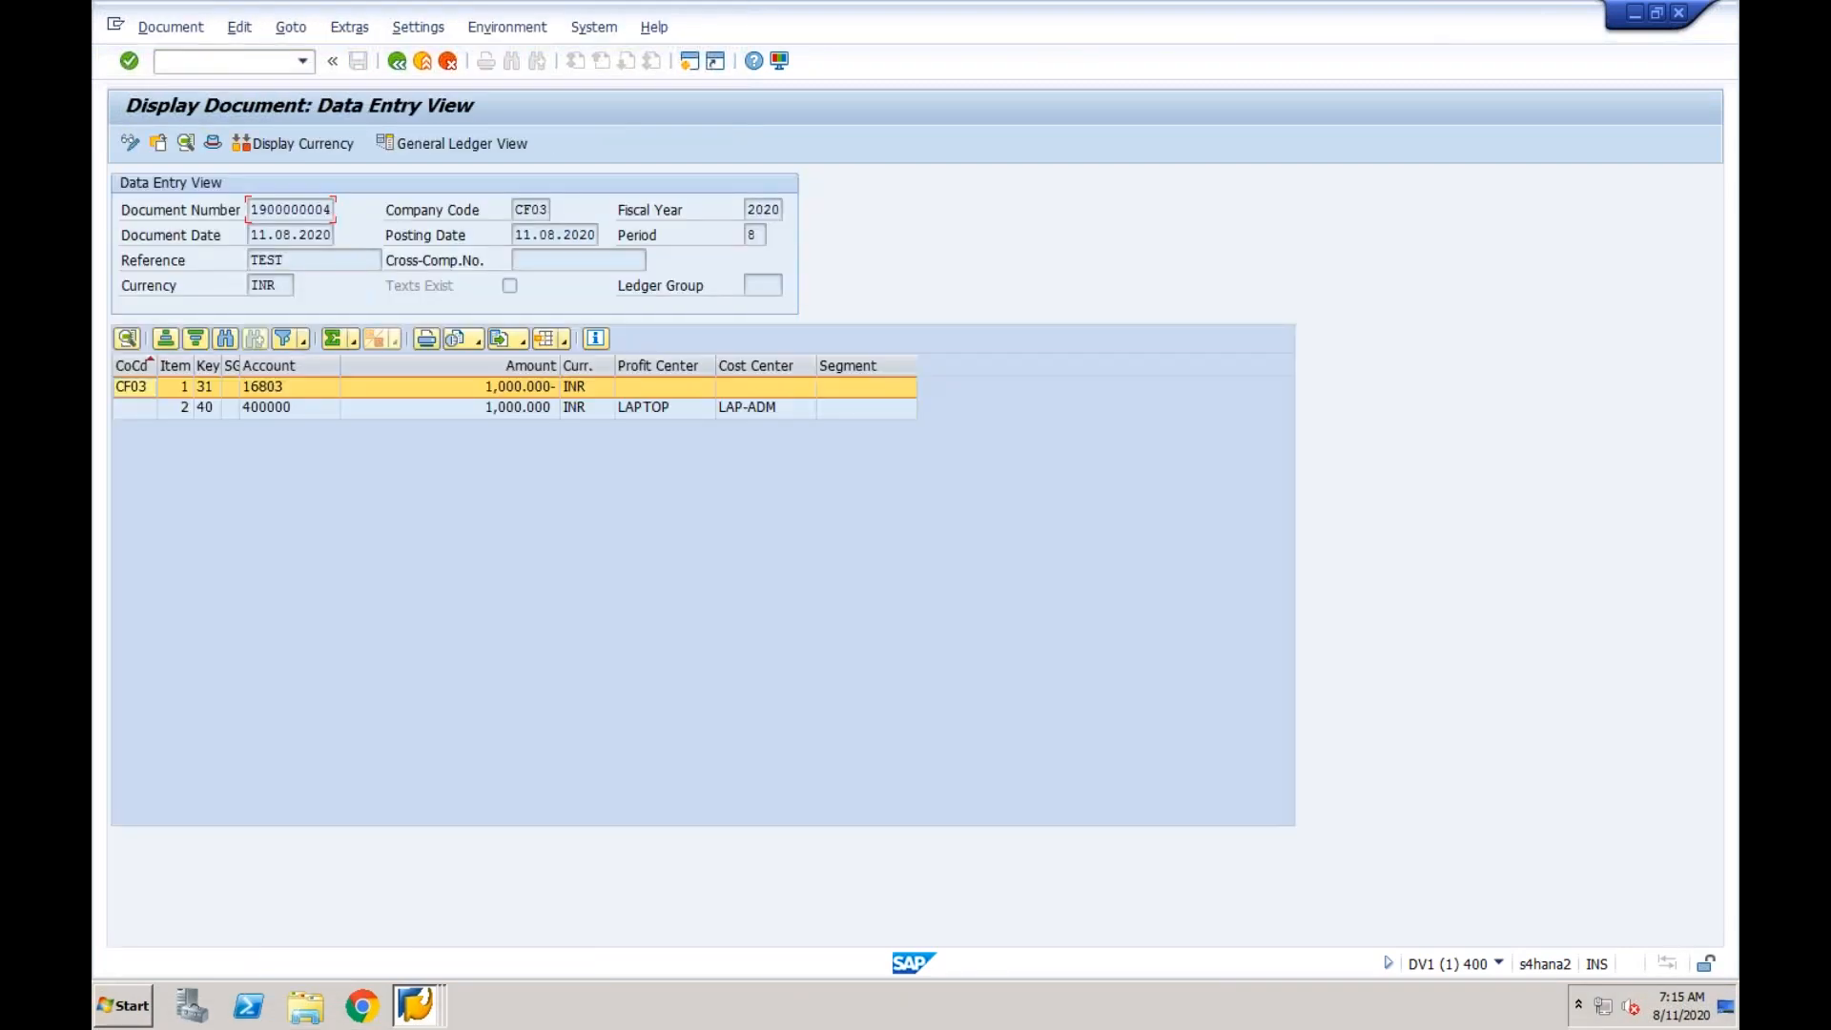
# Switch to the ECC vendor invoice session for company code CF01 and display the document just posted.
pyautogui.click(405, 996)
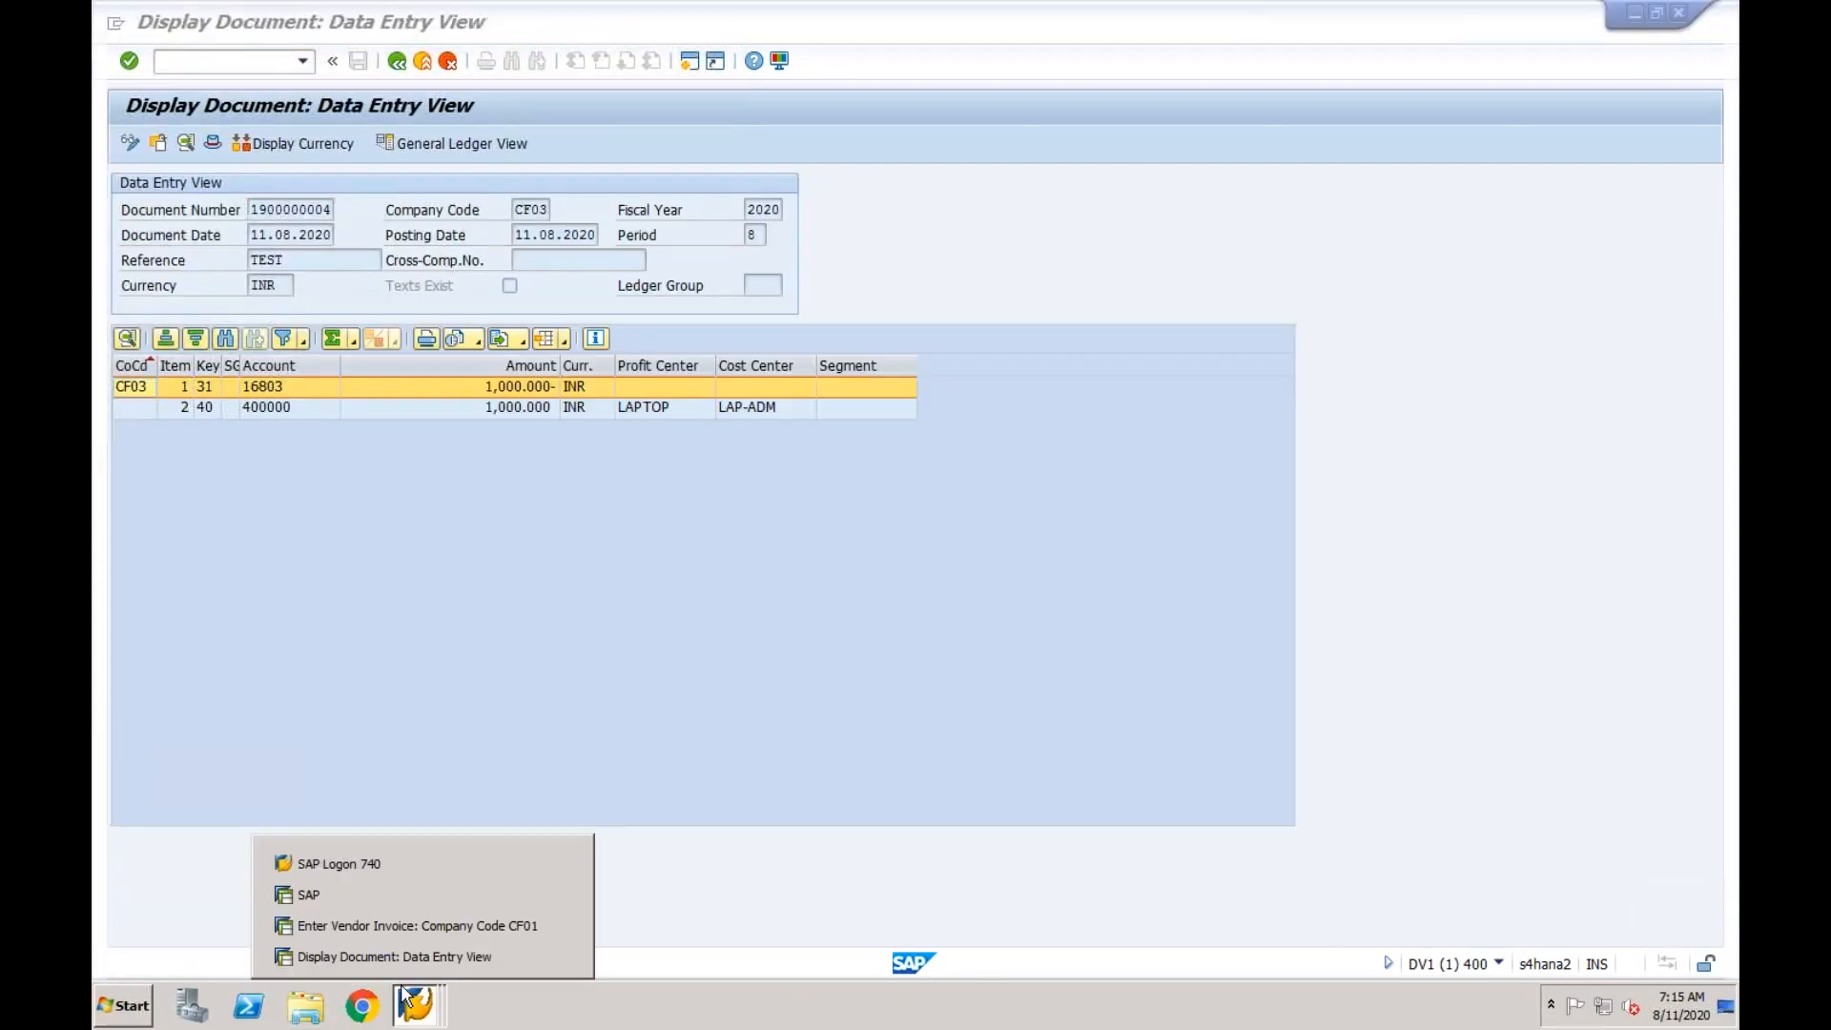
pyautogui.click(406, 925)
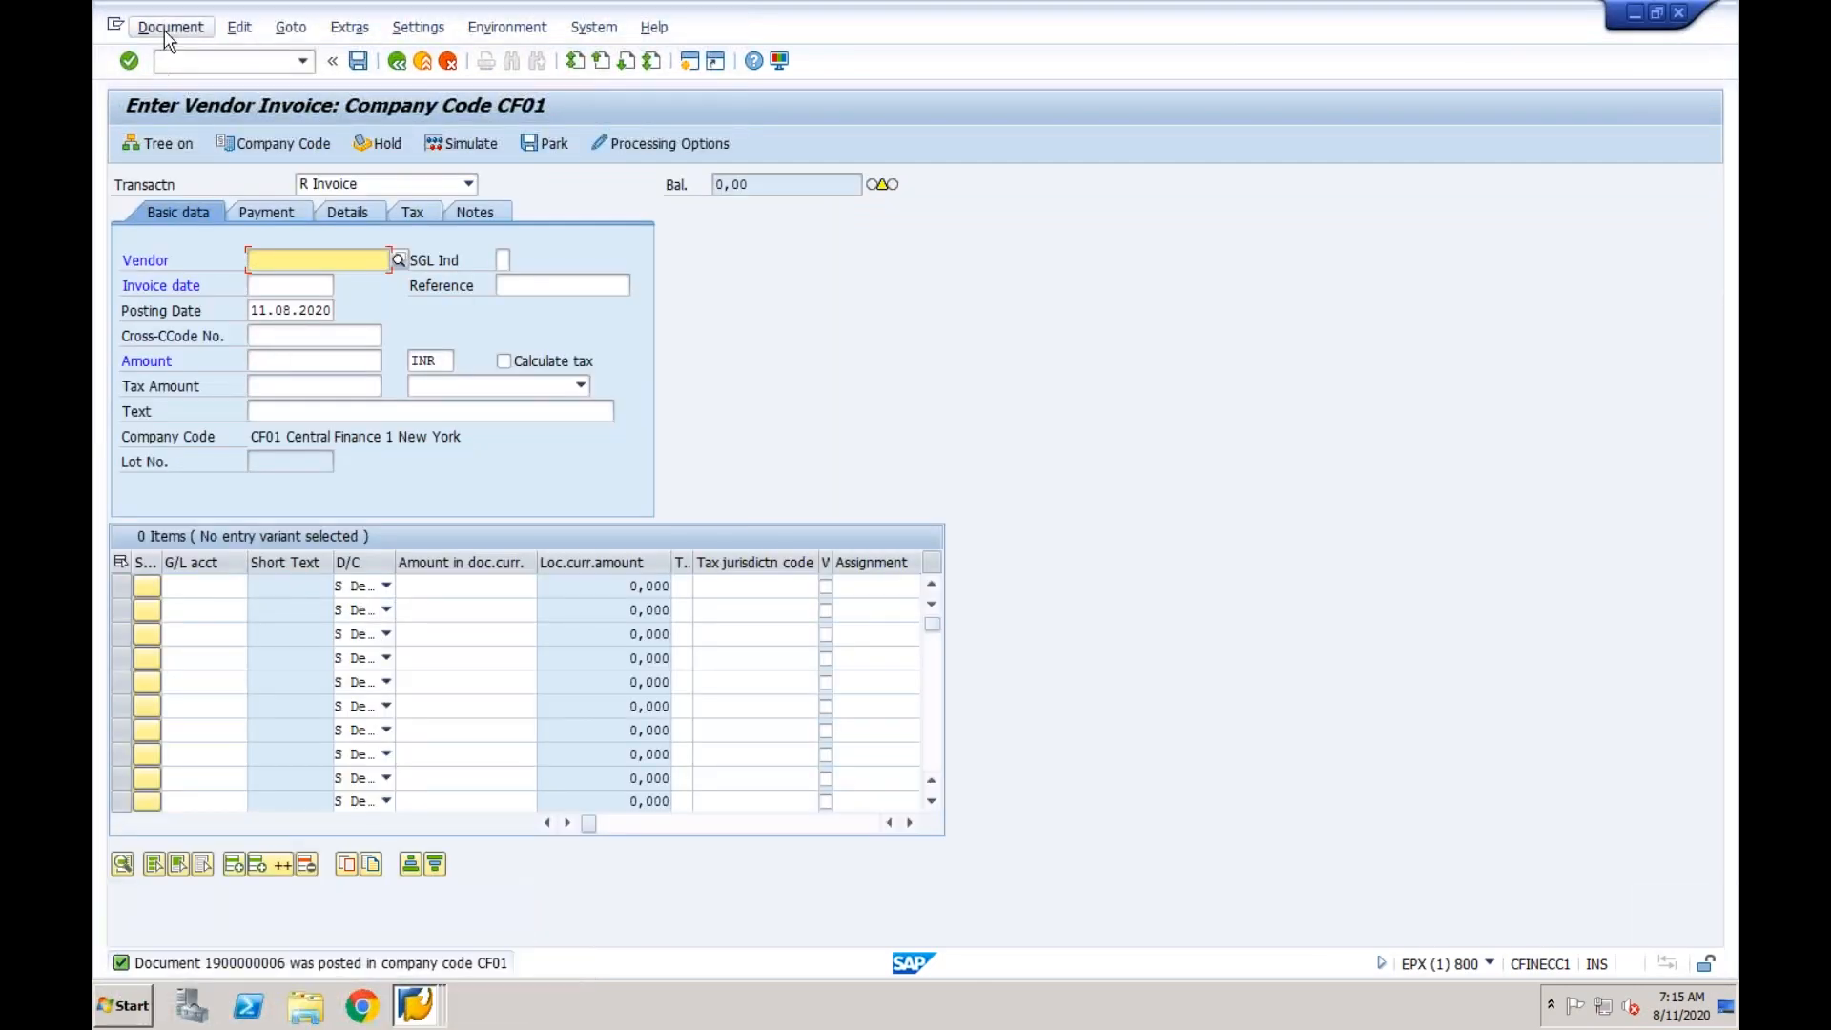
pyautogui.click(170, 27)
pyautogui.click(181, 82)
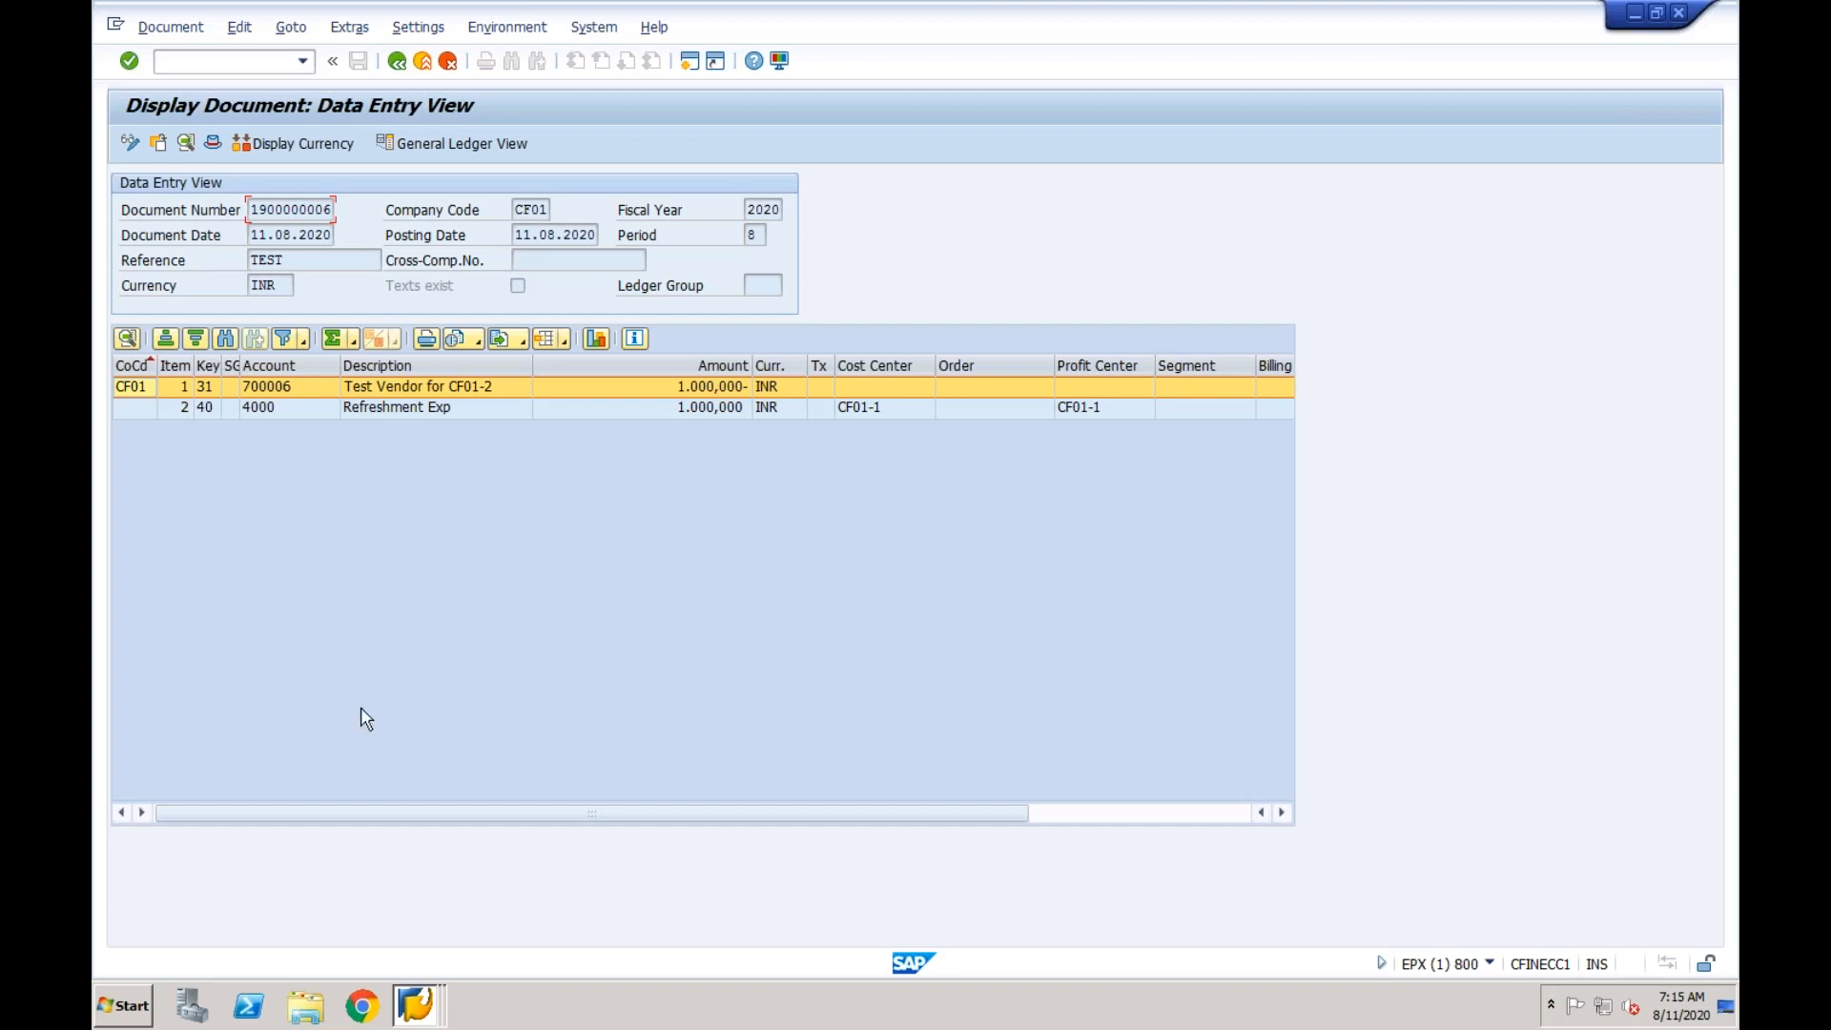
# Start Excel 2013 with a blank workbook, dismiss the activation wizard and remove the recovered files.
pyautogui.click(135, 1007)
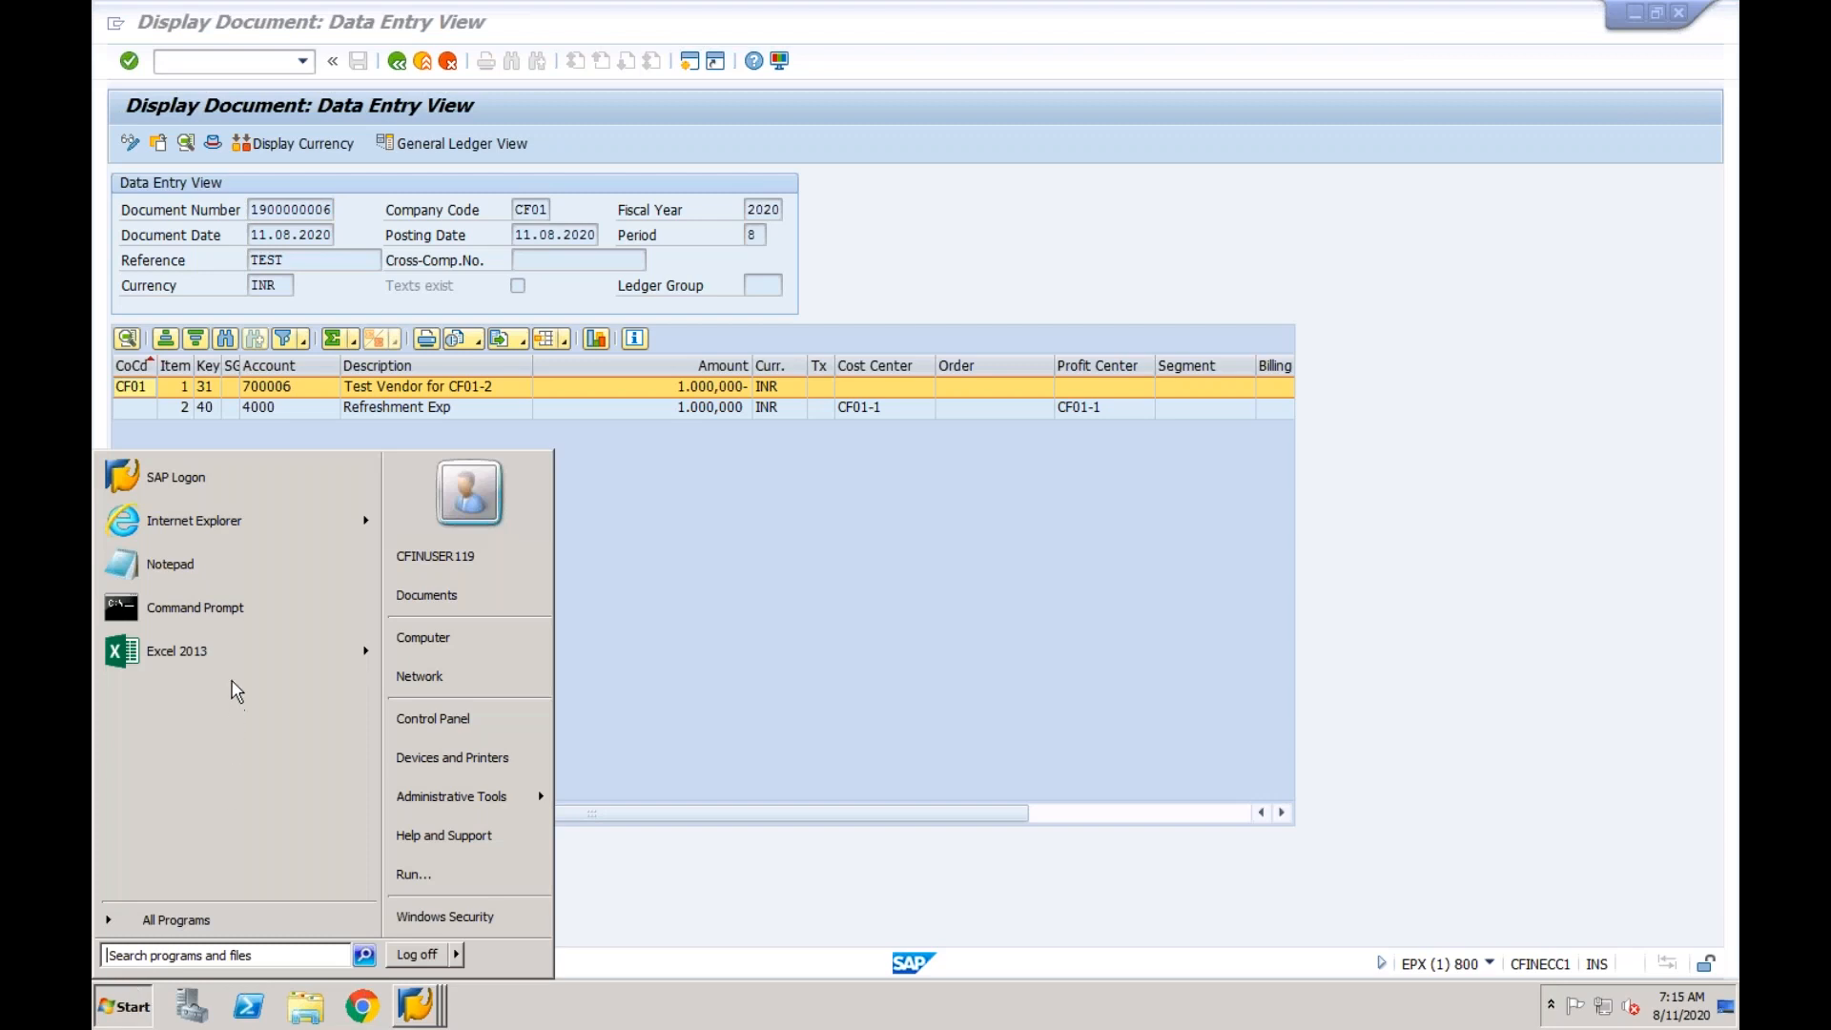
pyautogui.click(236, 660)
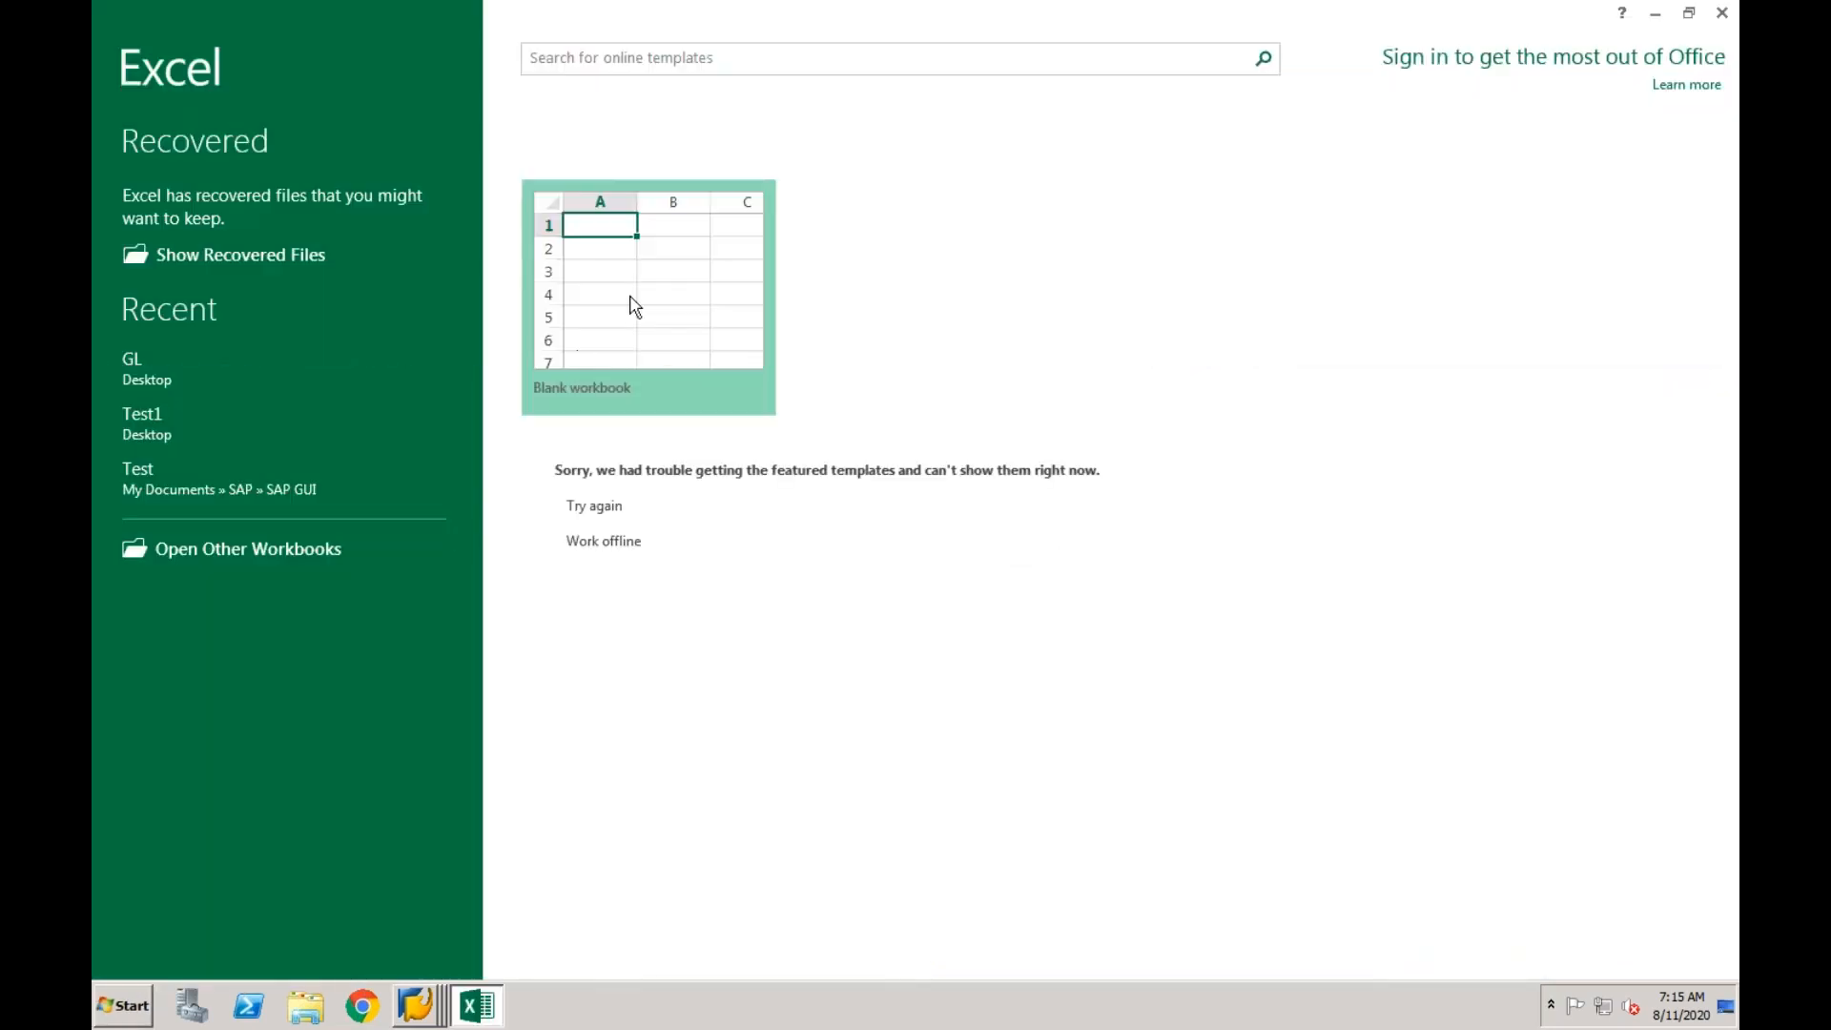
pyautogui.click(1150, 717)
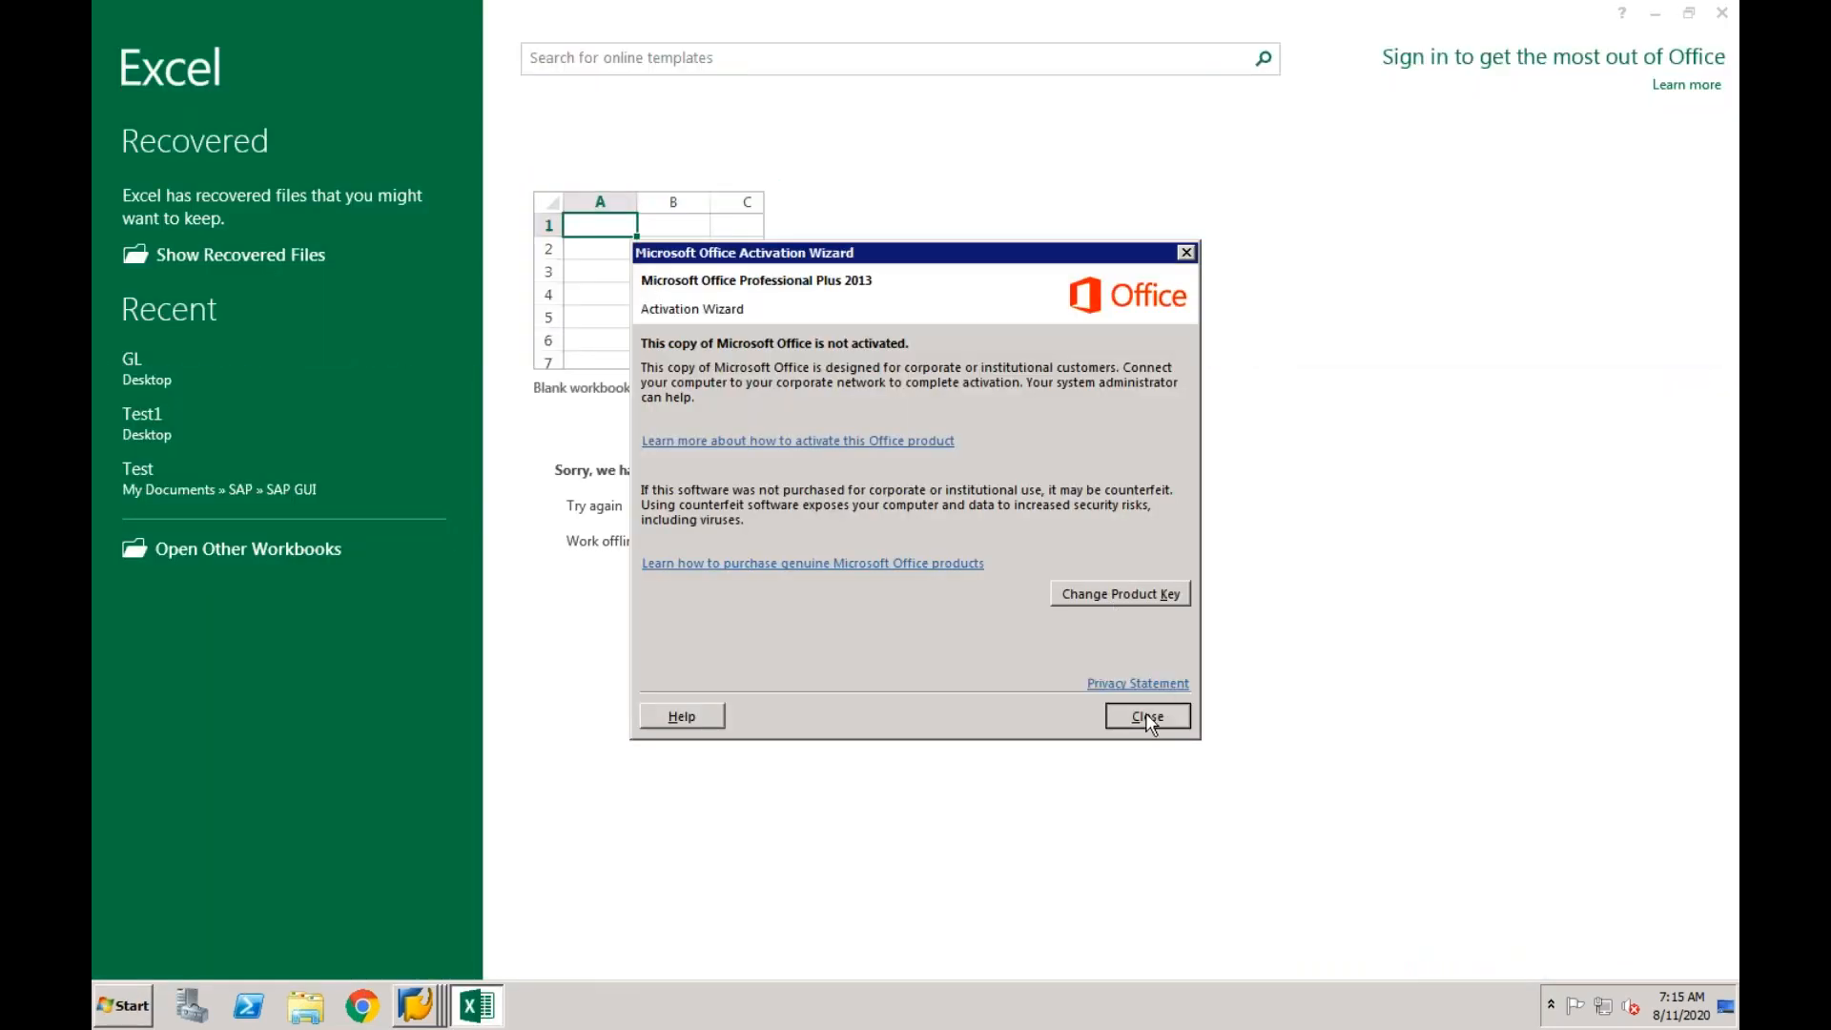
pyautogui.click(668, 384)
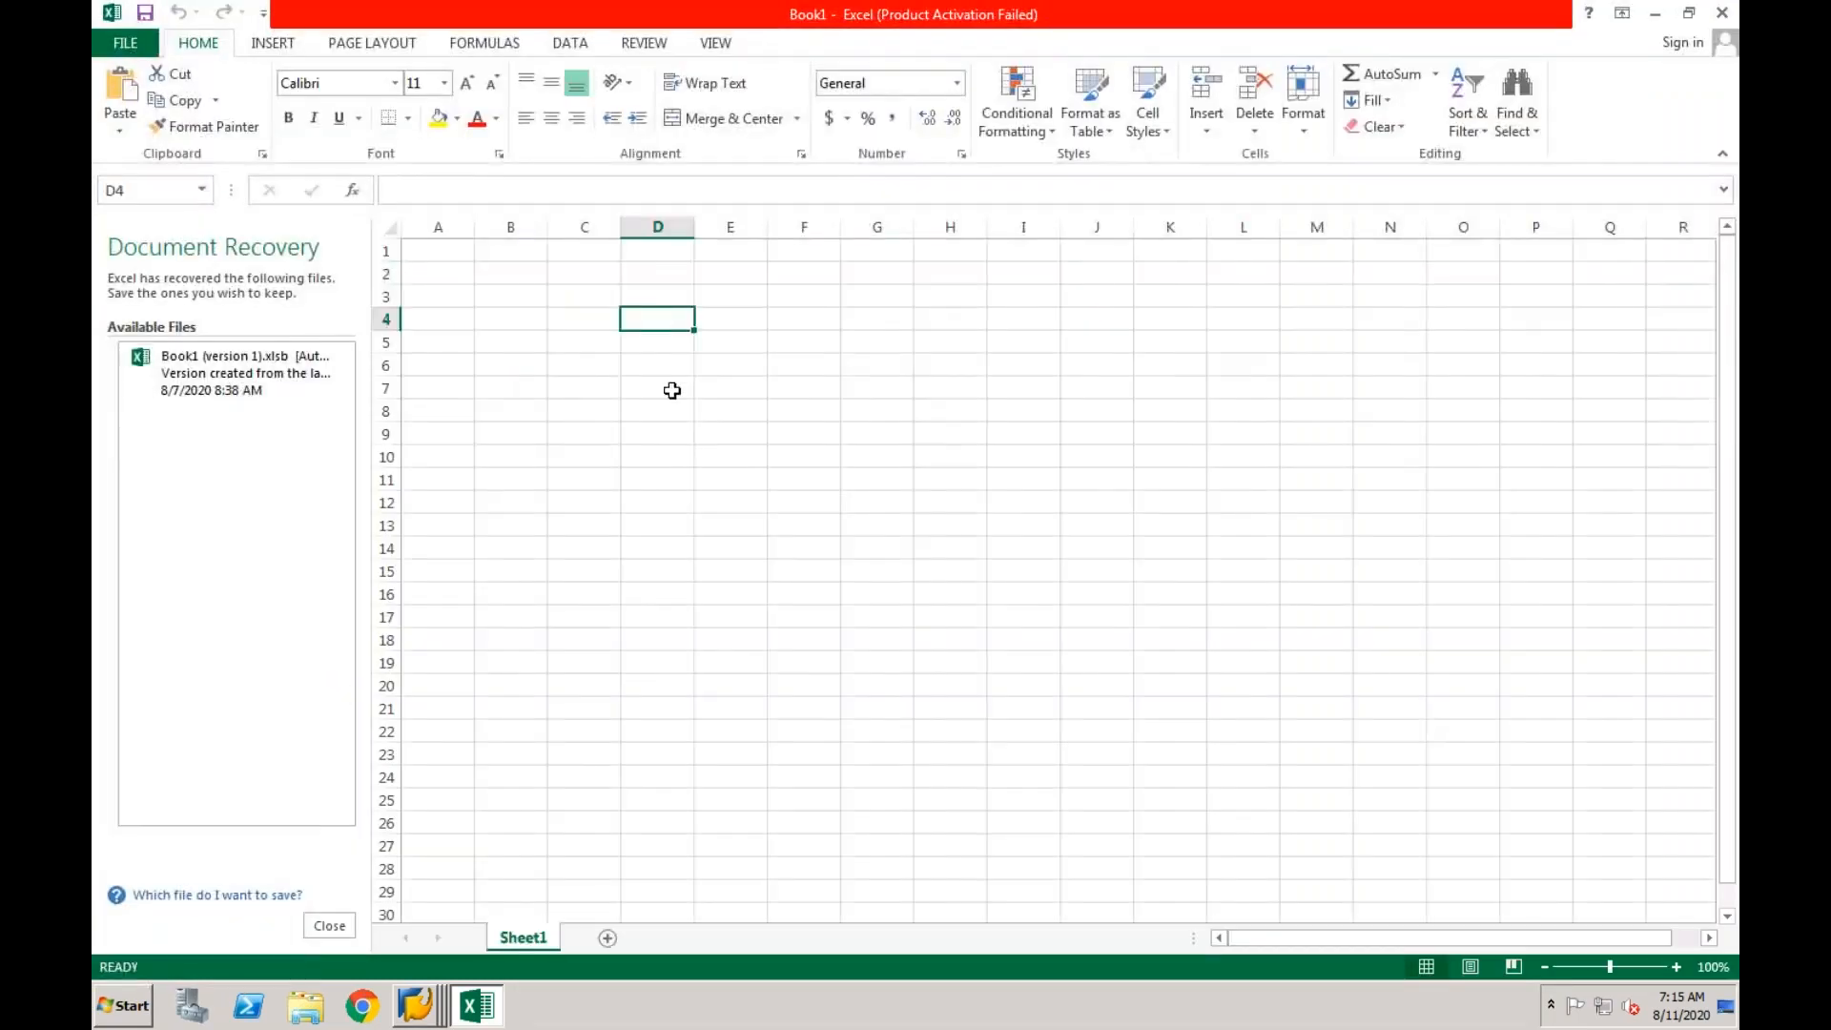
pyautogui.click(343, 925)
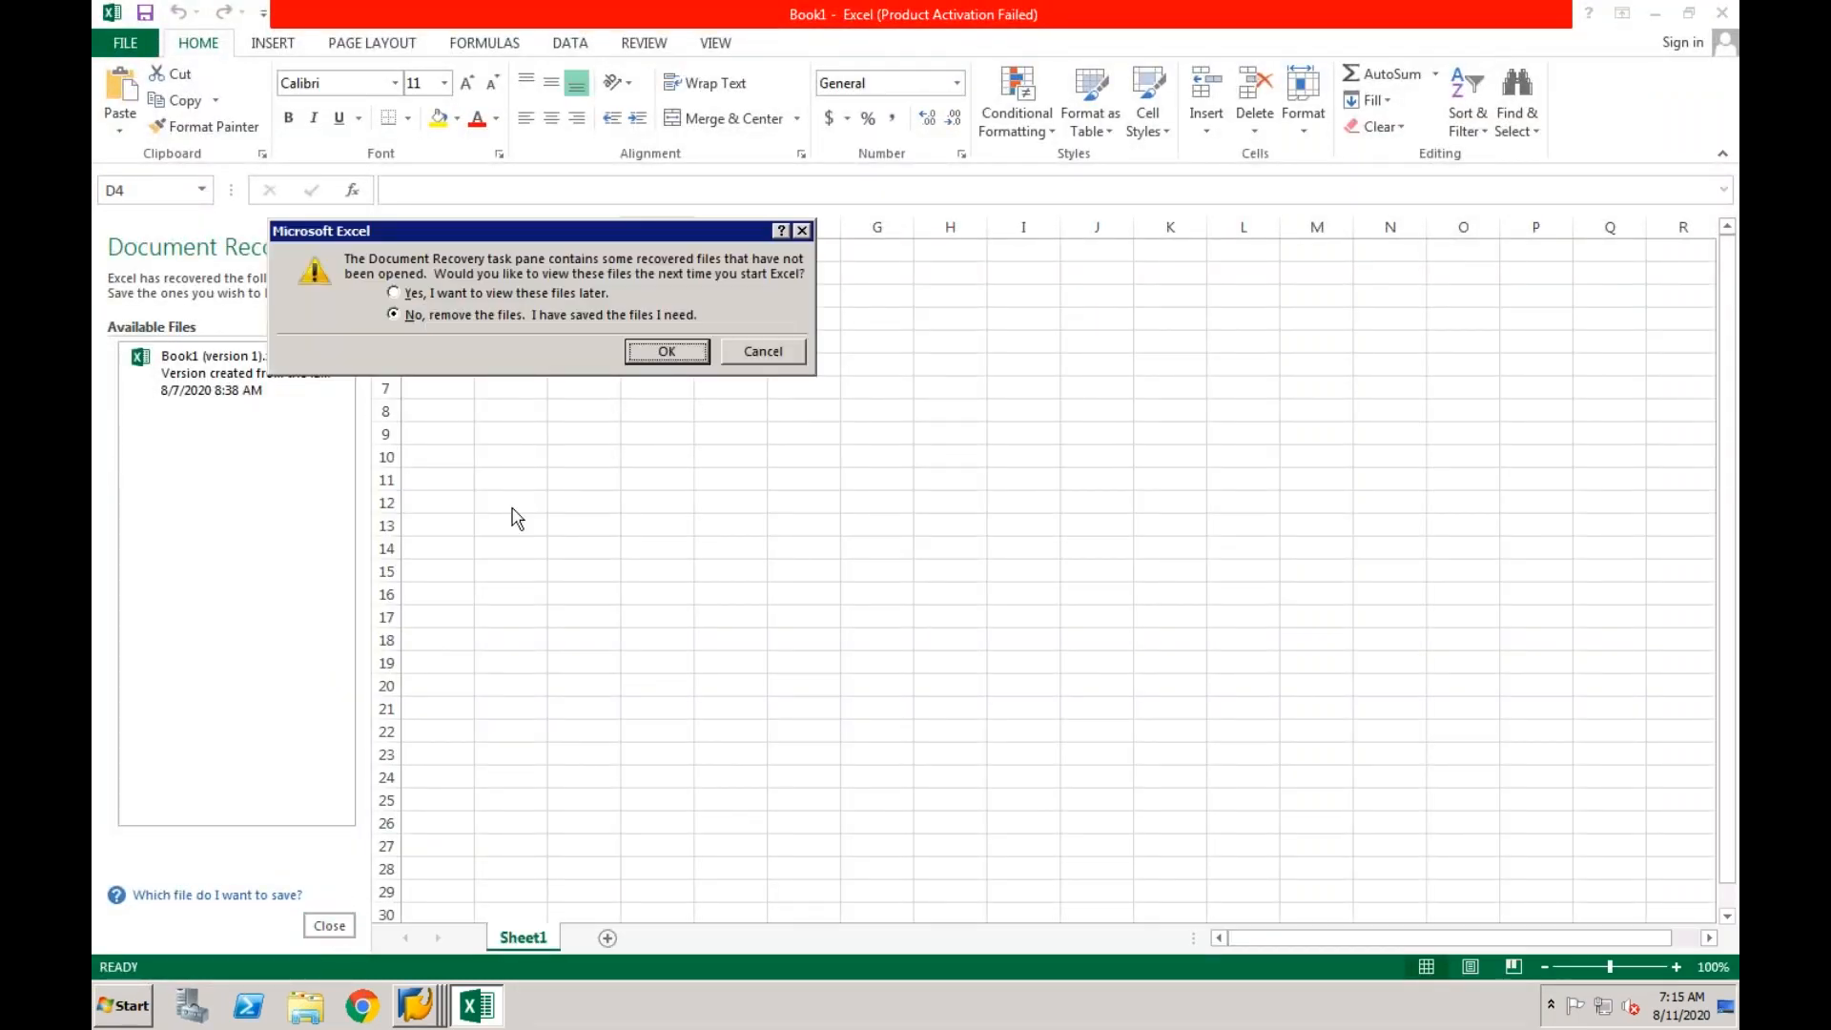
pyautogui.click(662, 351)
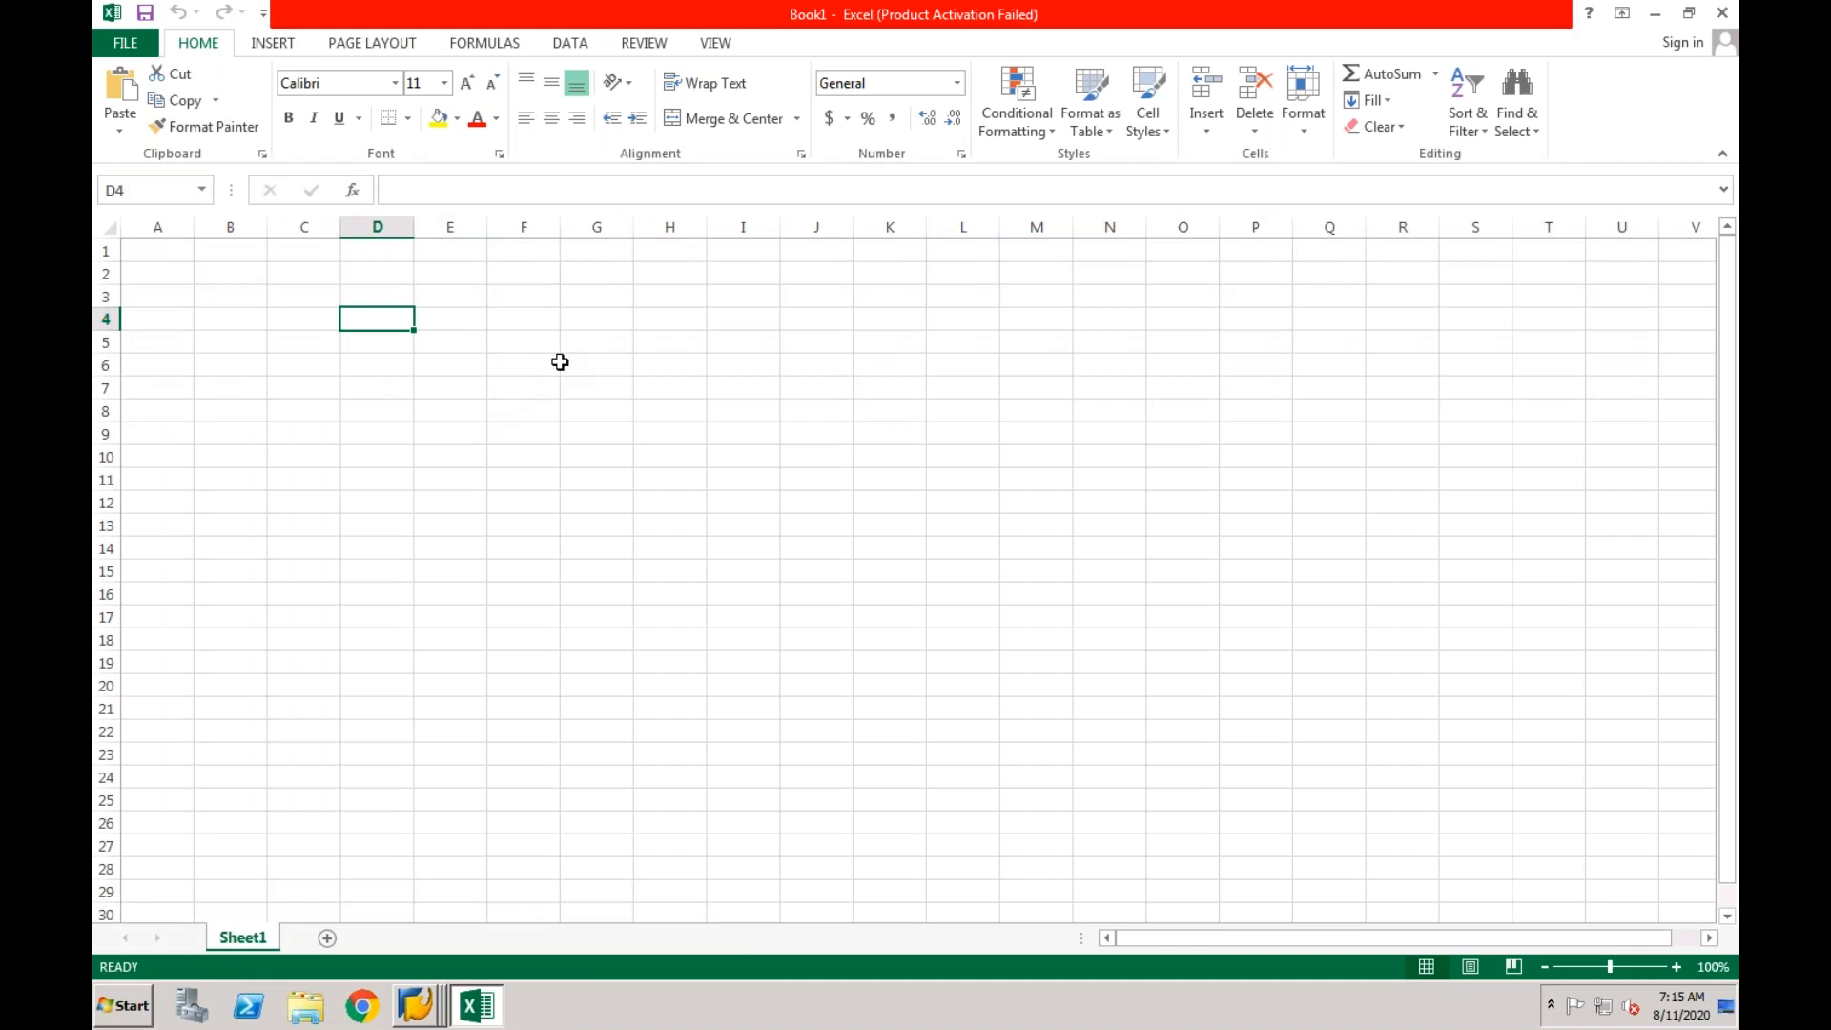
# Enter the row label "Scenario 1" in cell F4 and widen column F slightly to fit it.
pyautogui.click(512, 322)
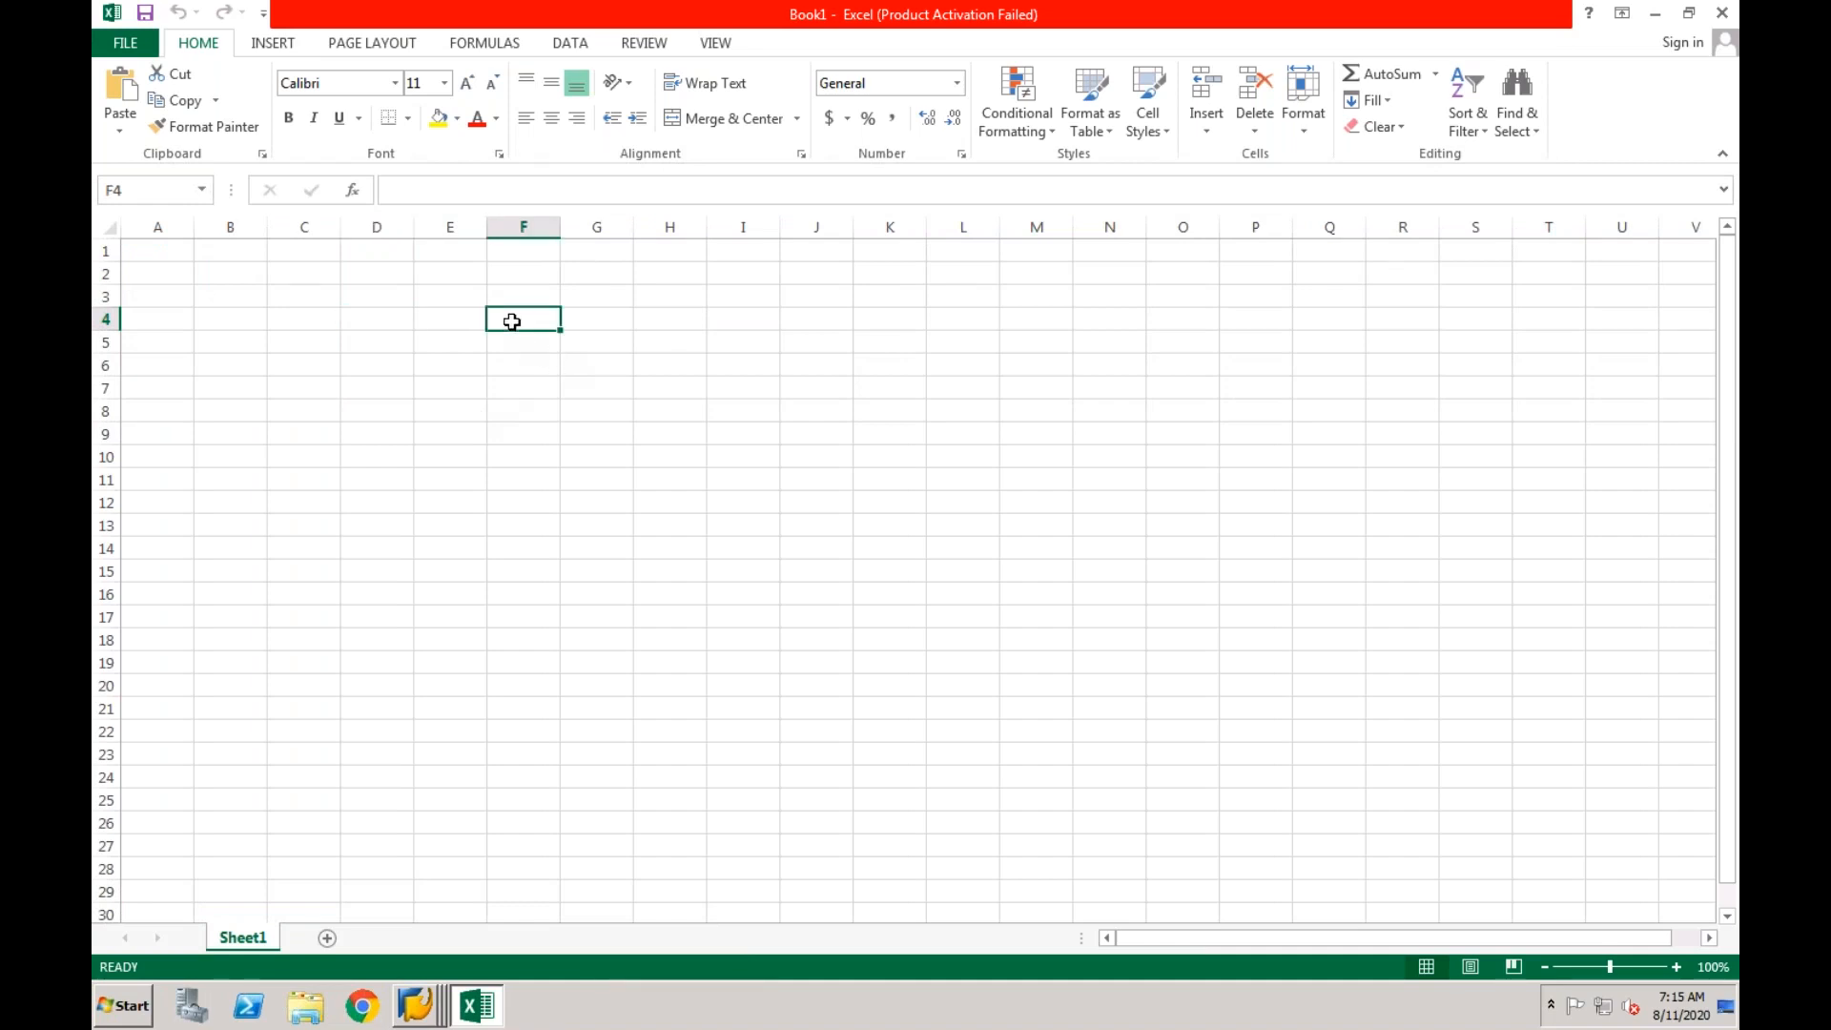
pyautogui.write('Sce')
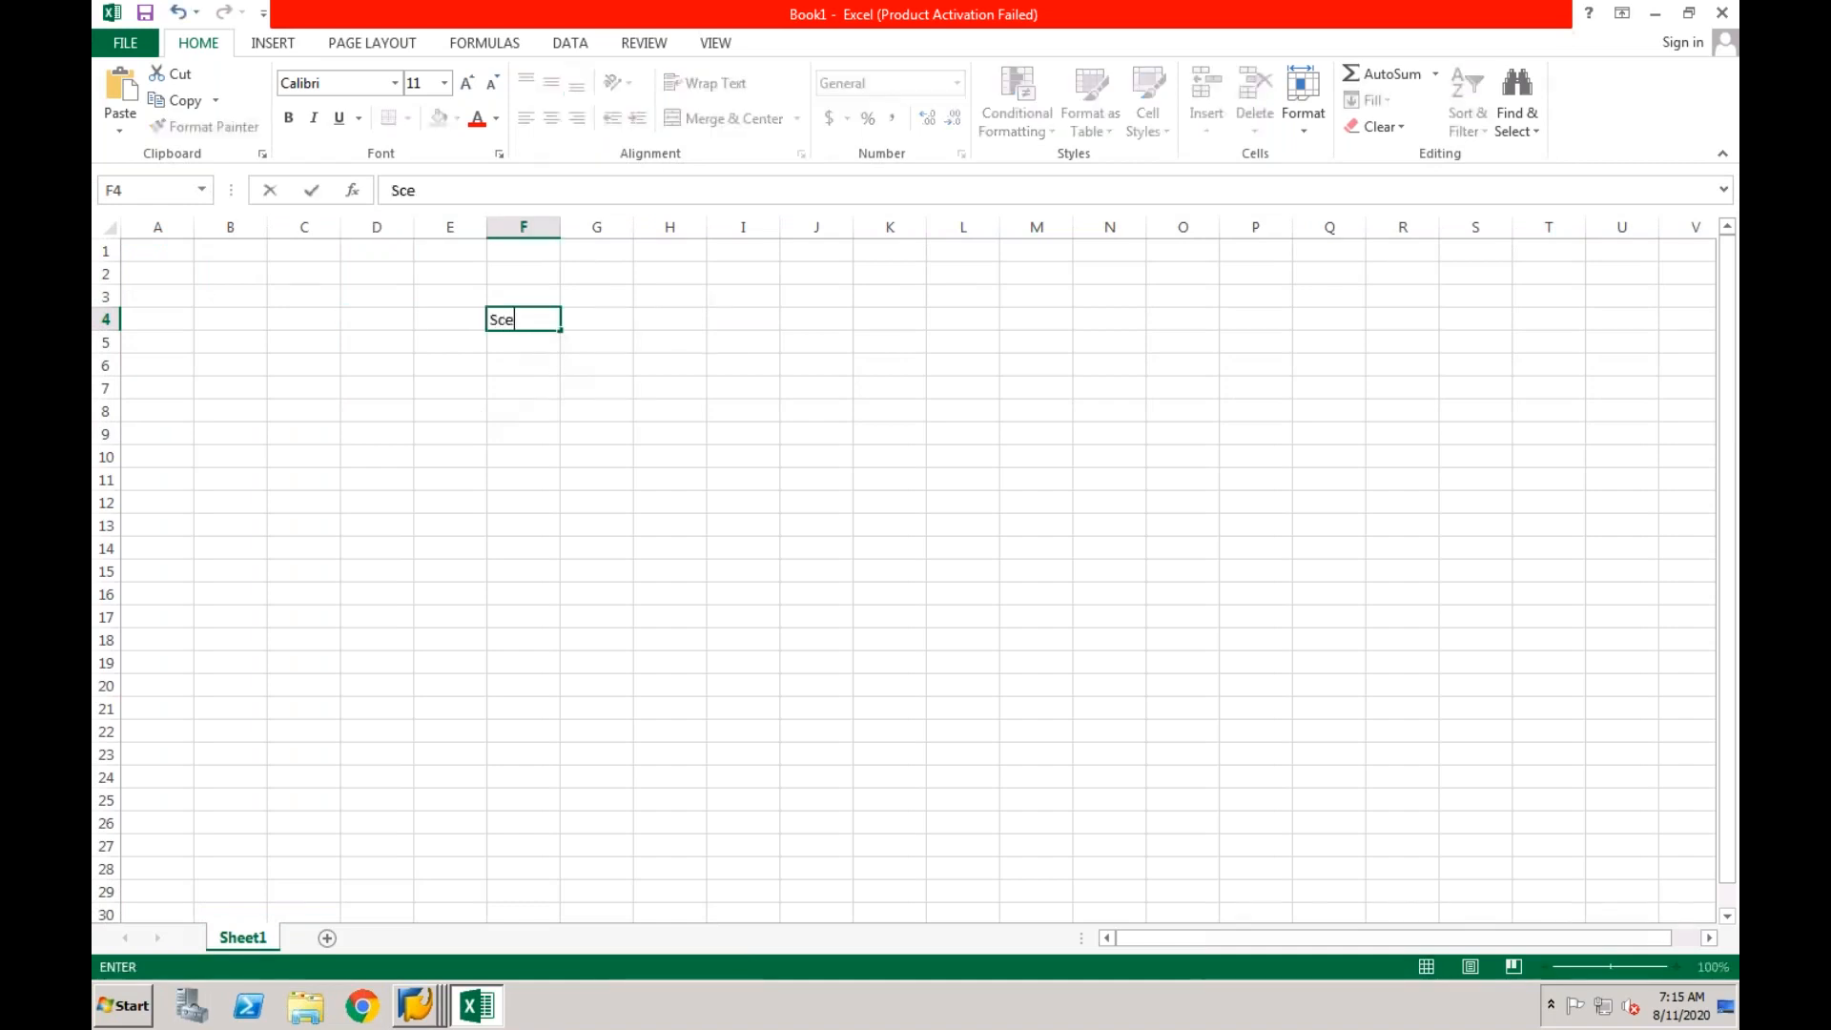
pyautogui.write('nario 1')
pyautogui.press('Return')
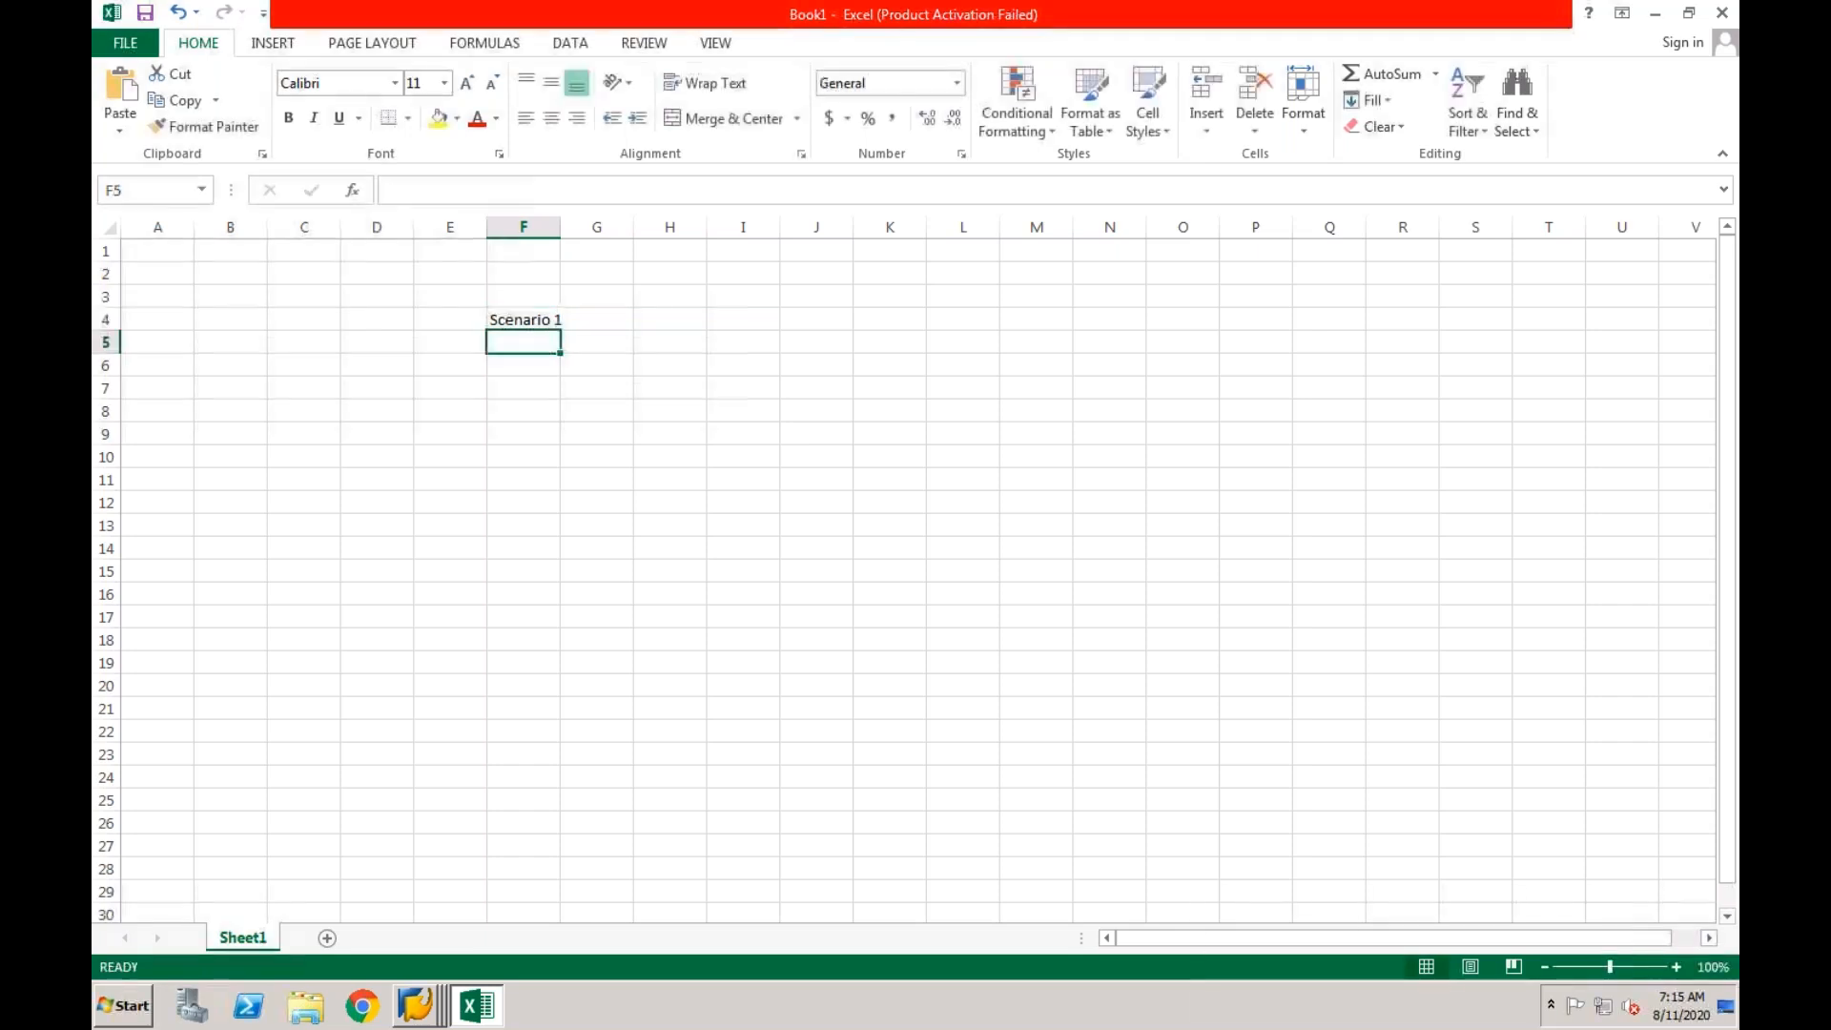
pyautogui.moveTo(563, 225); pyautogui.dragTo(569, 226)
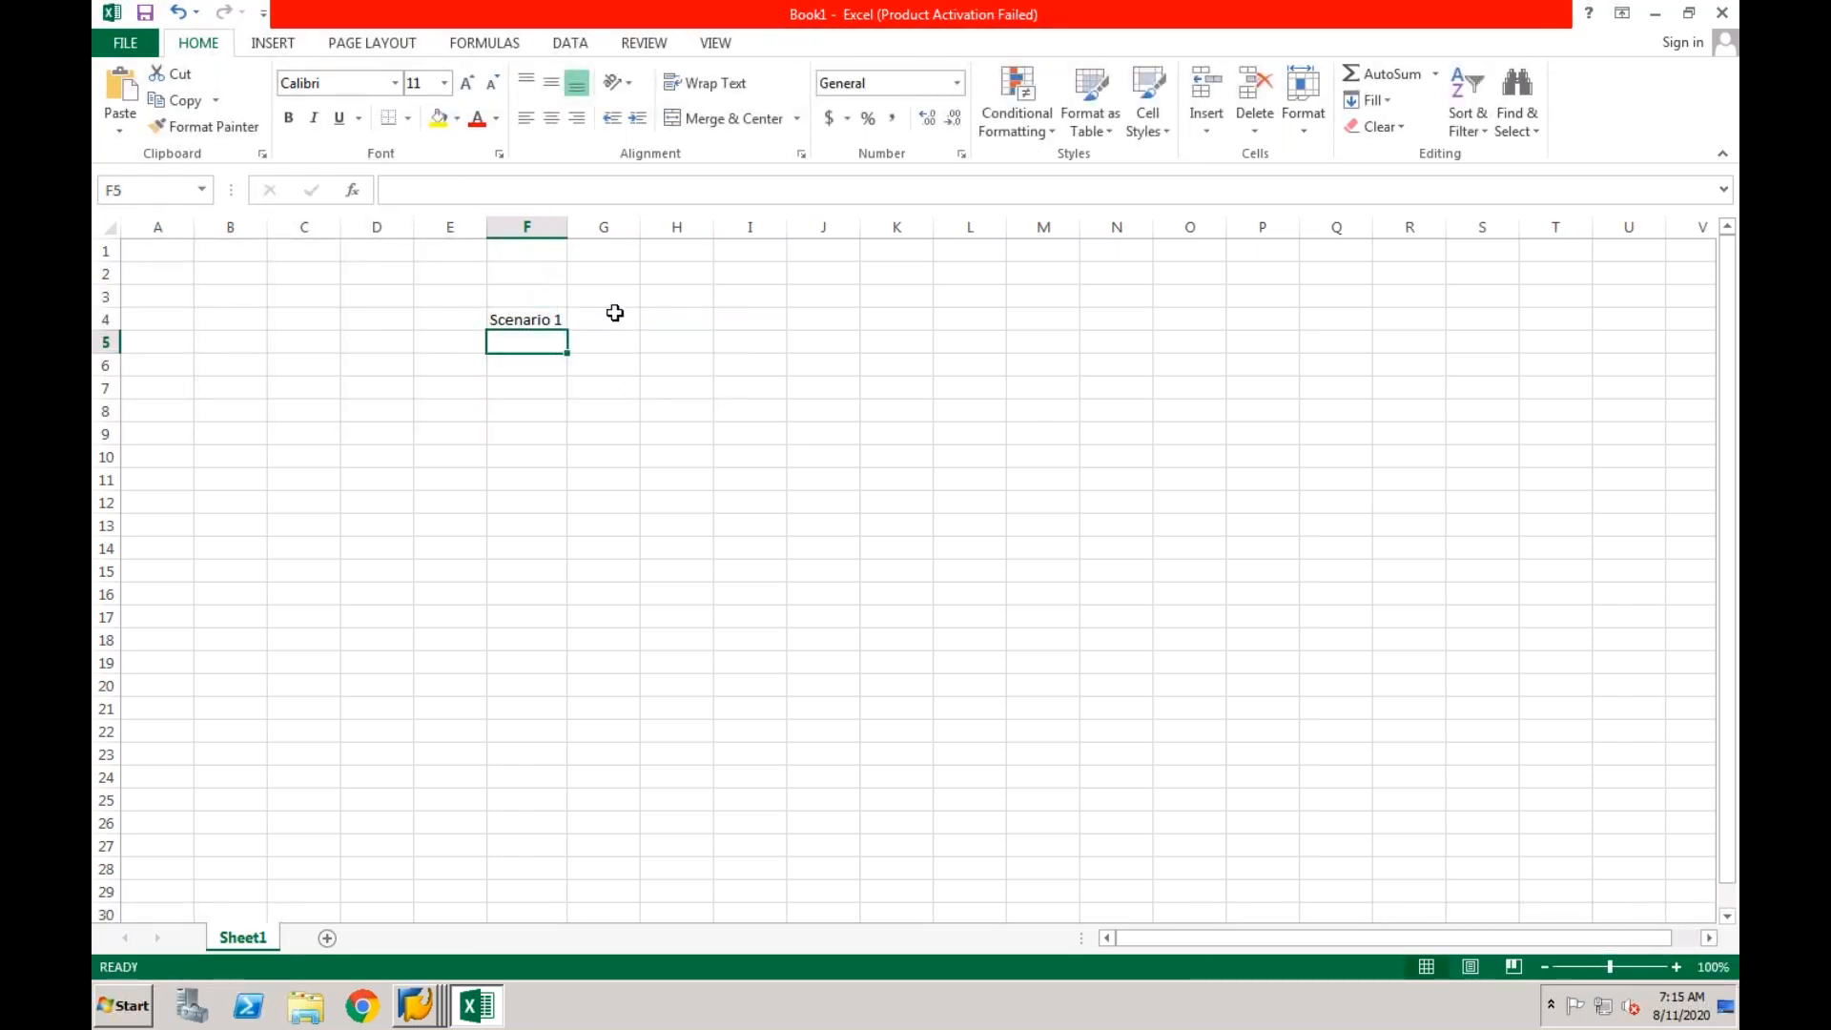
# Add the headings "Source" in G3 and "Target" in H3, and widen columns G and H to about double.
pyautogui.click(608, 298)
pyautogui.write('Source')
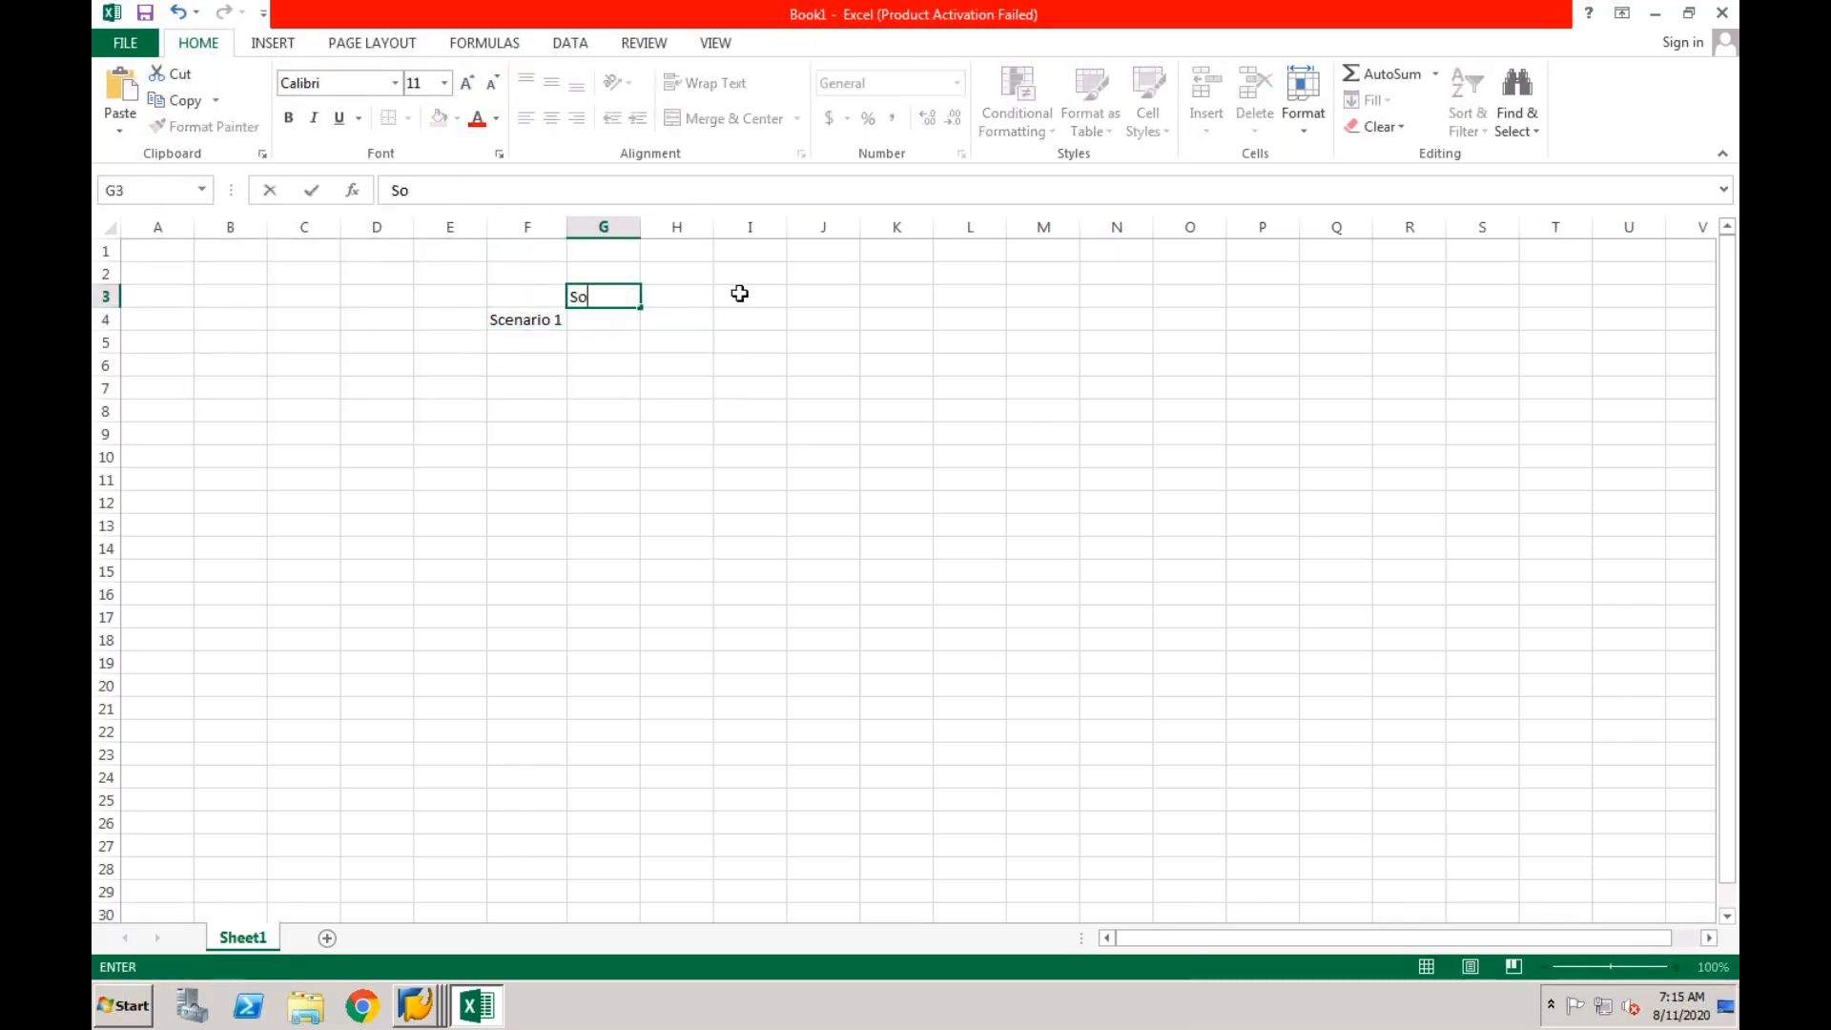
pyautogui.click(687, 297)
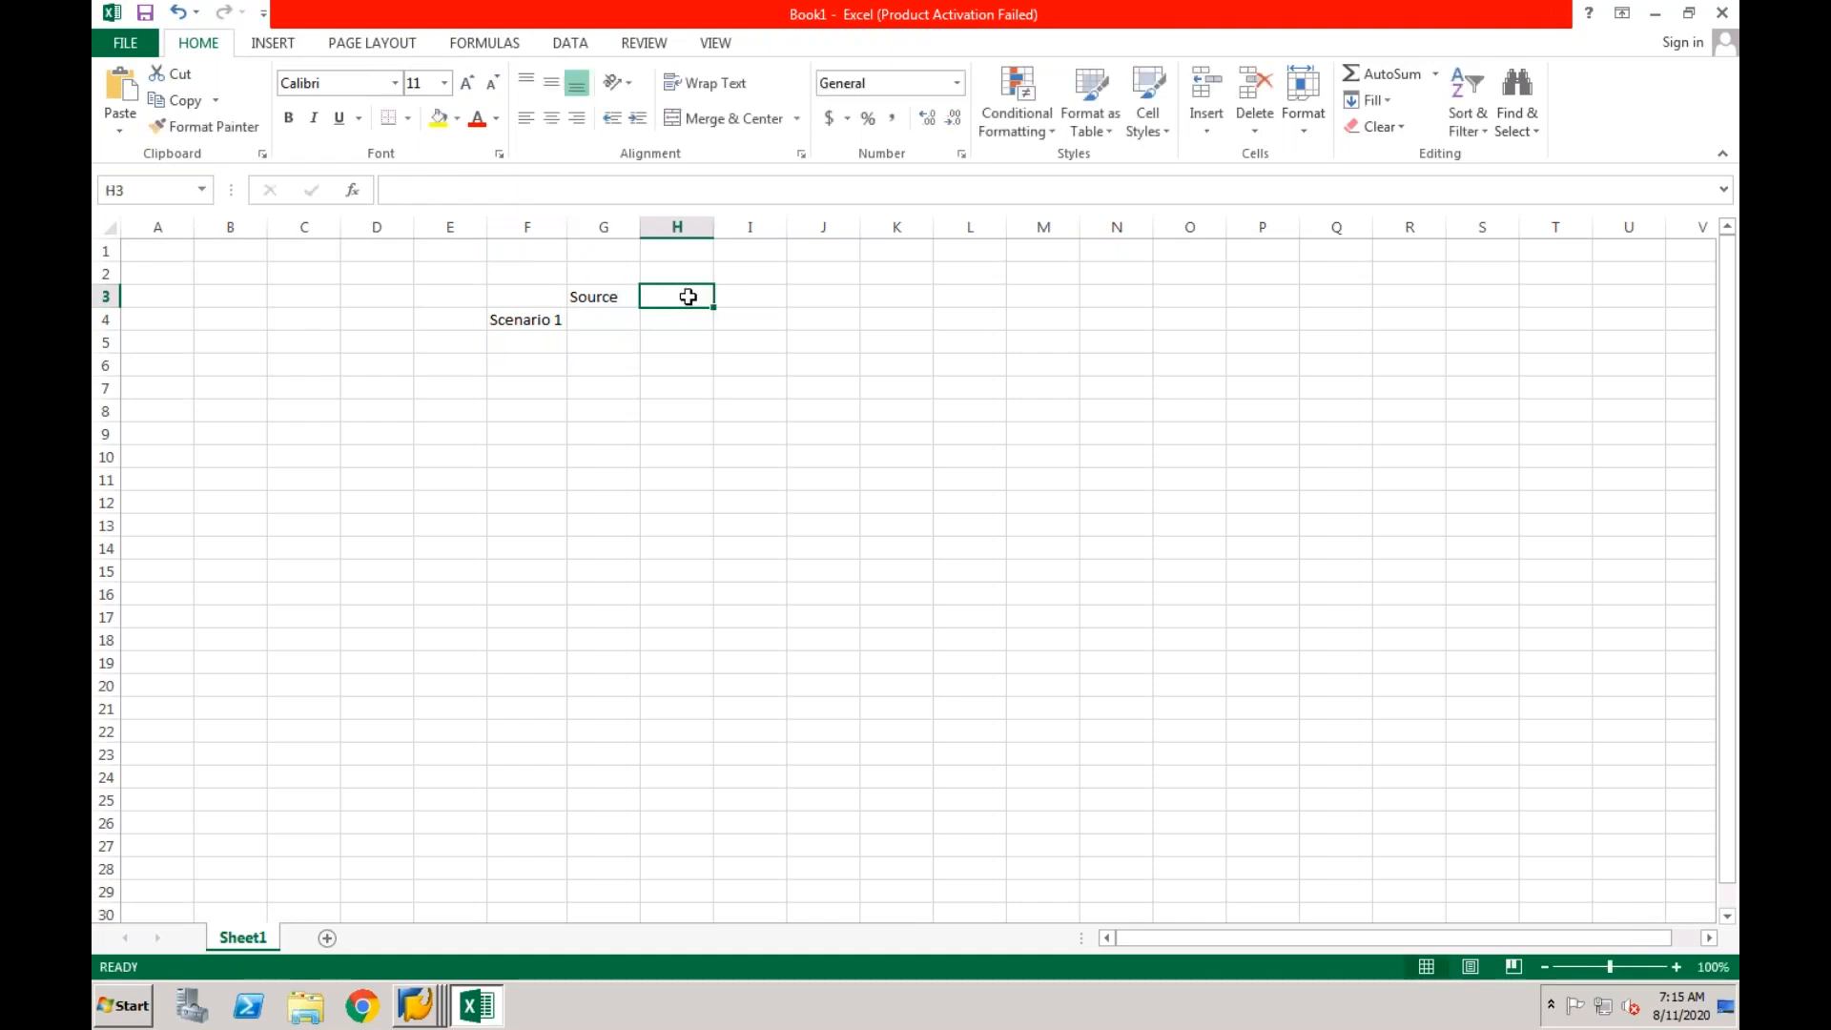
pyautogui.write('Target')
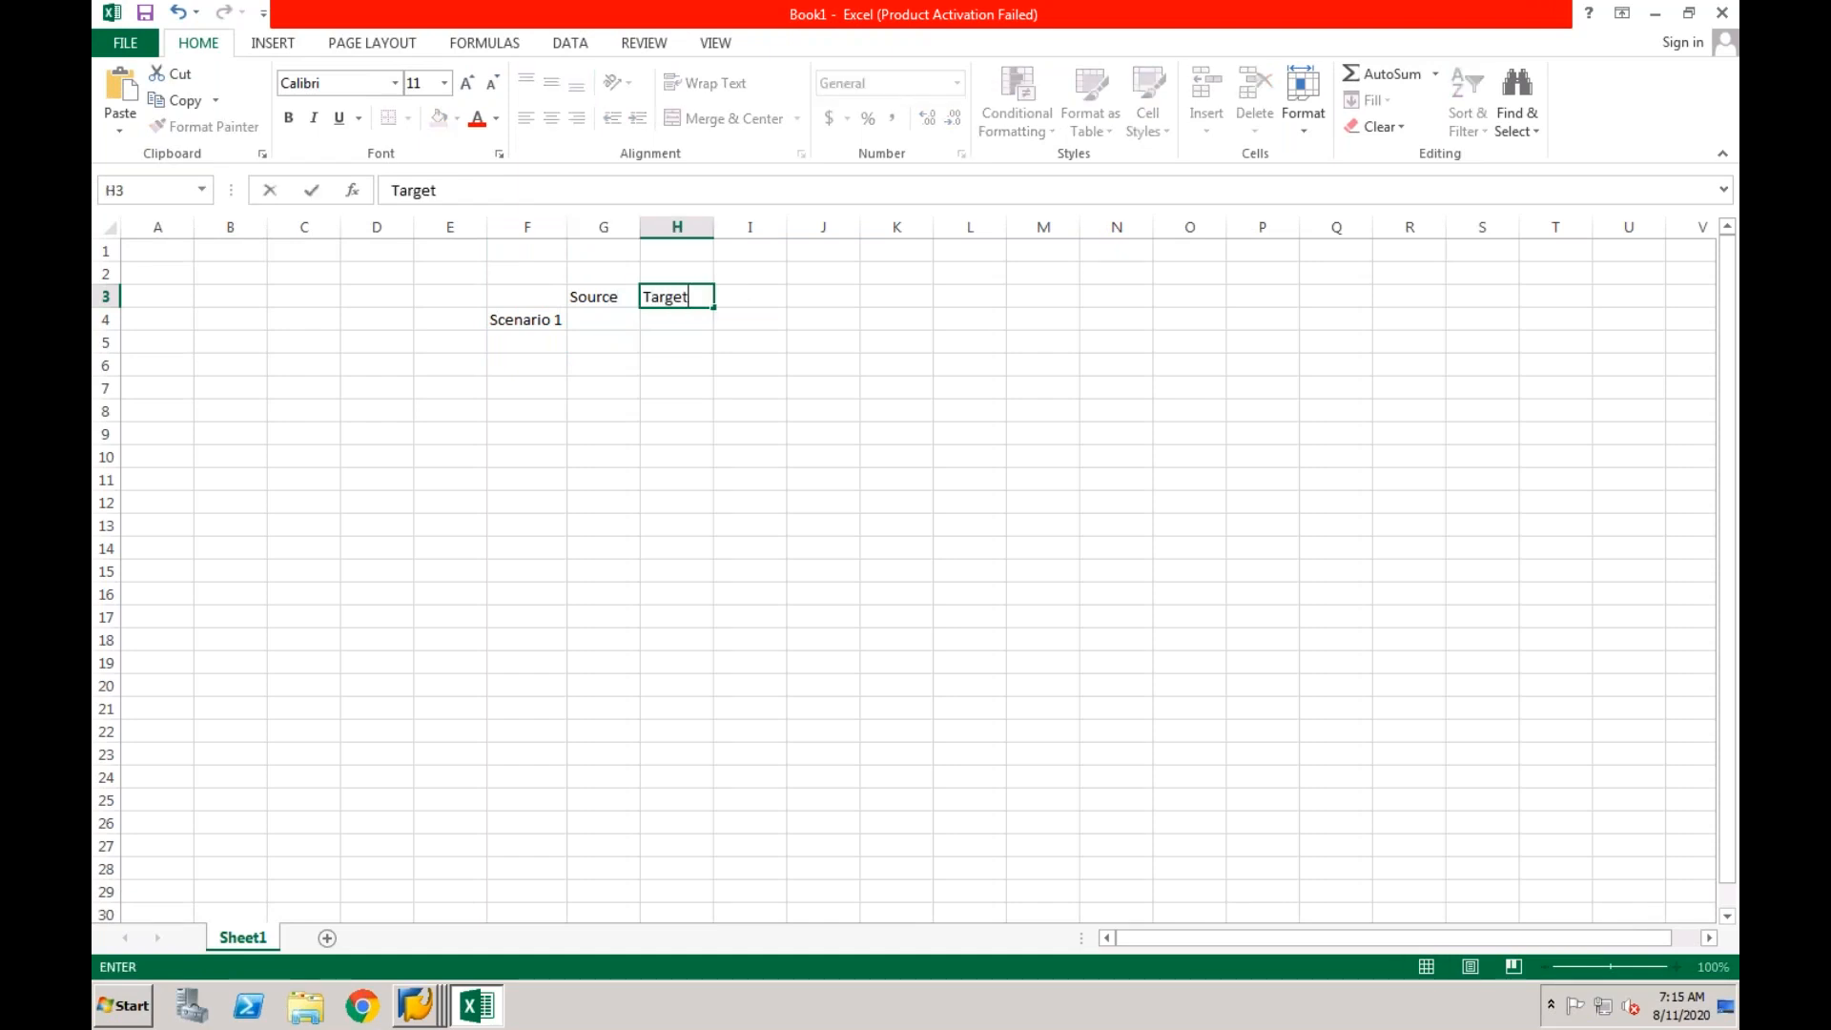
pyautogui.click(610, 411)
pyautogui.moveTo(640, 229); pyautogui.dragTo(715, 234)
pyautogui.moveTo(789, 227); pyautogui.dragTo(864, 227)
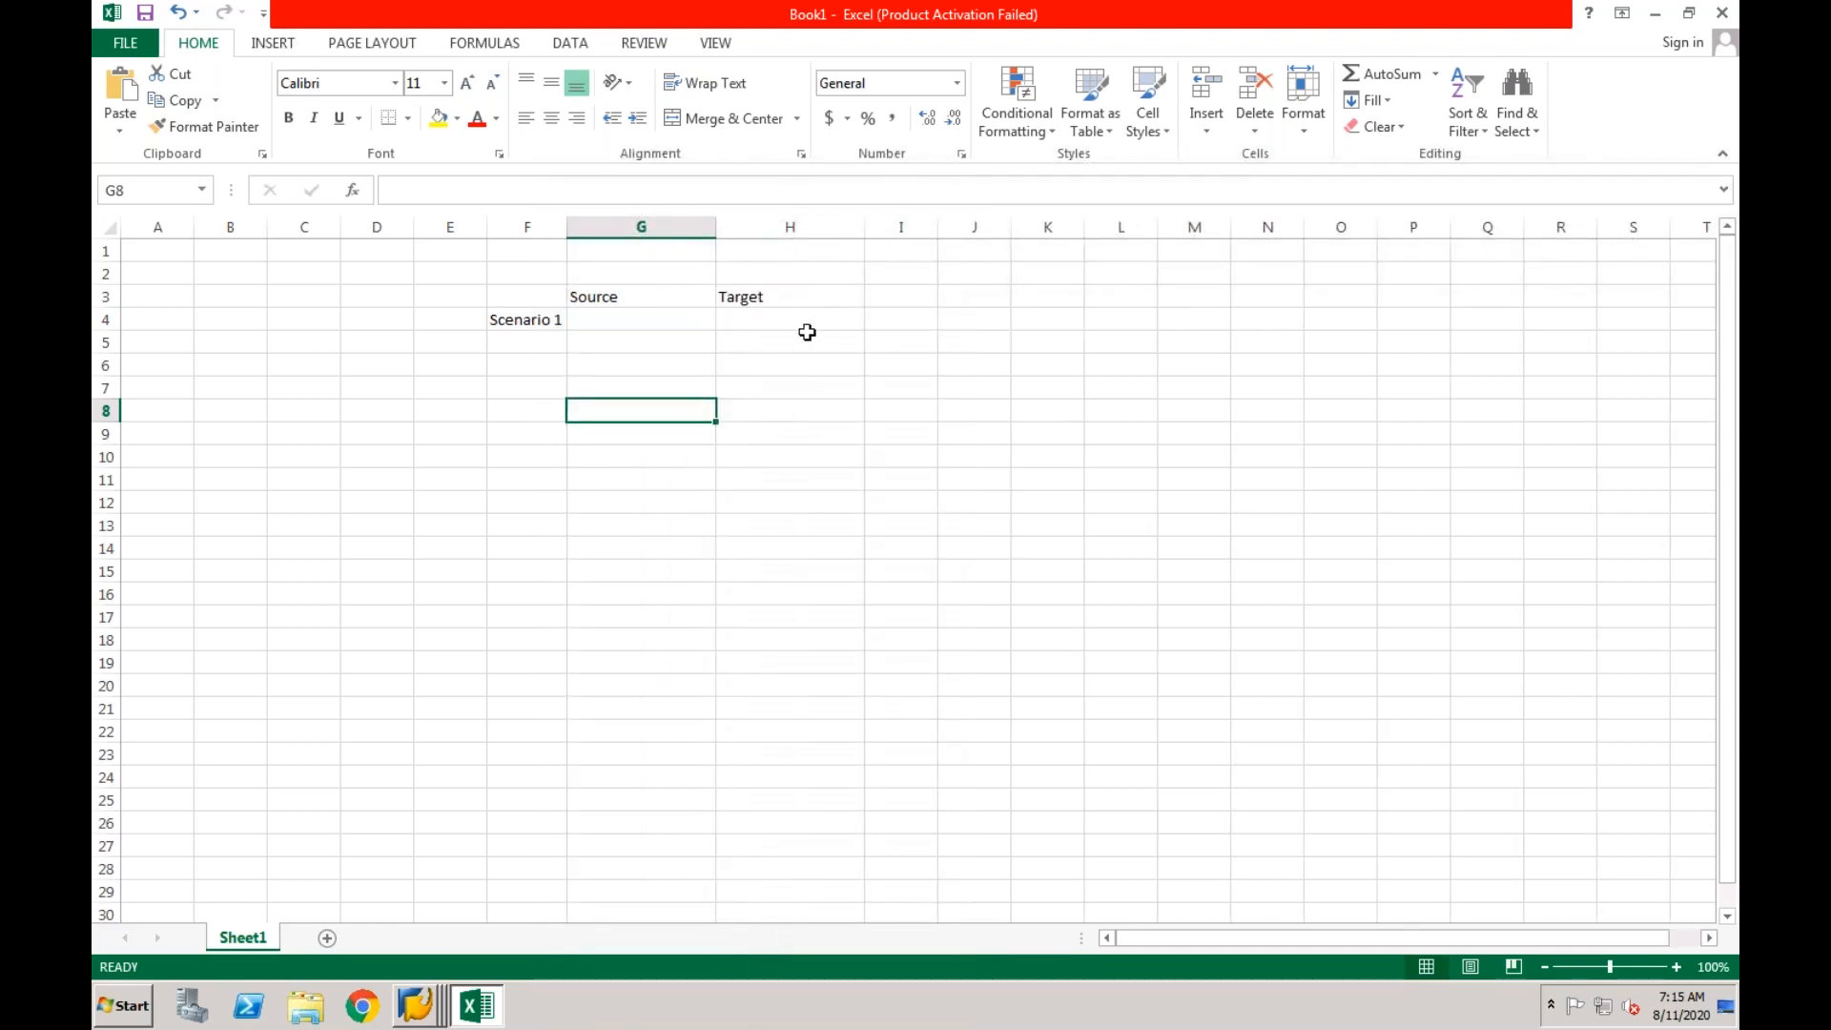
# Enter "AP/AR items will remain open" in cell G4 and fit column G to the text.
pyautogui.click(685, 323)
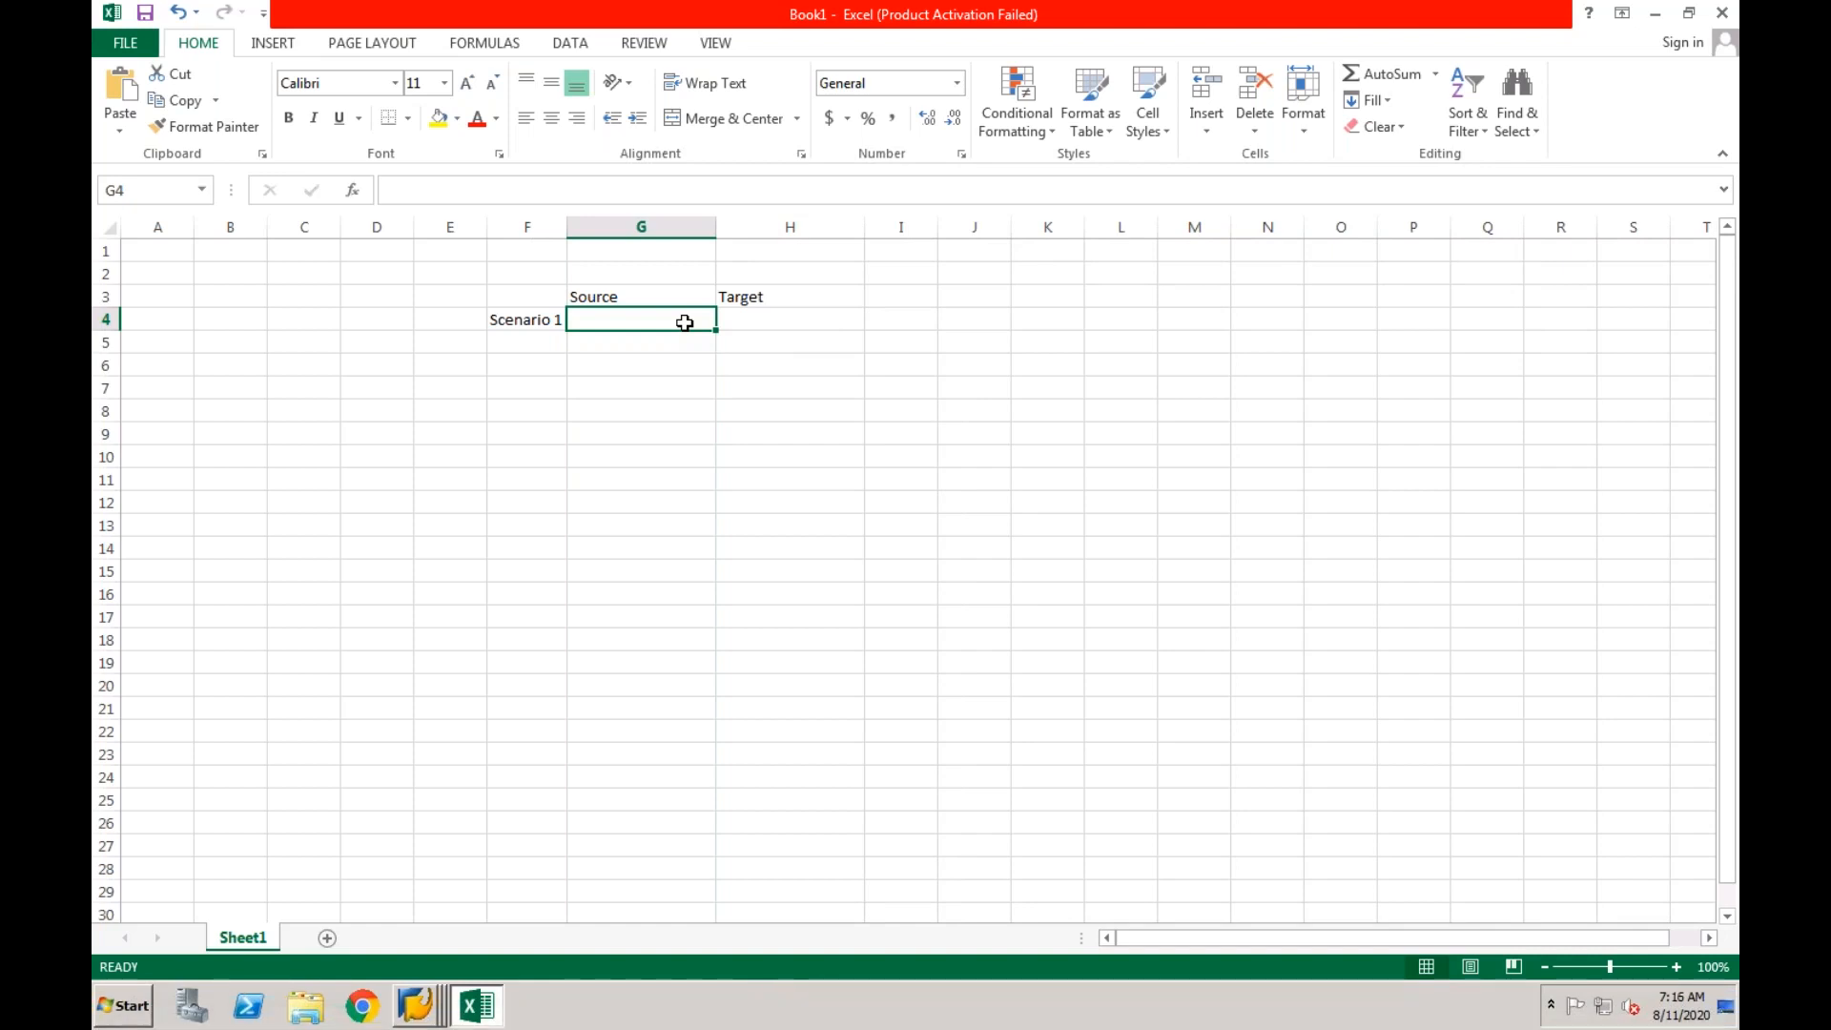
pyautogui.write('AP/A')
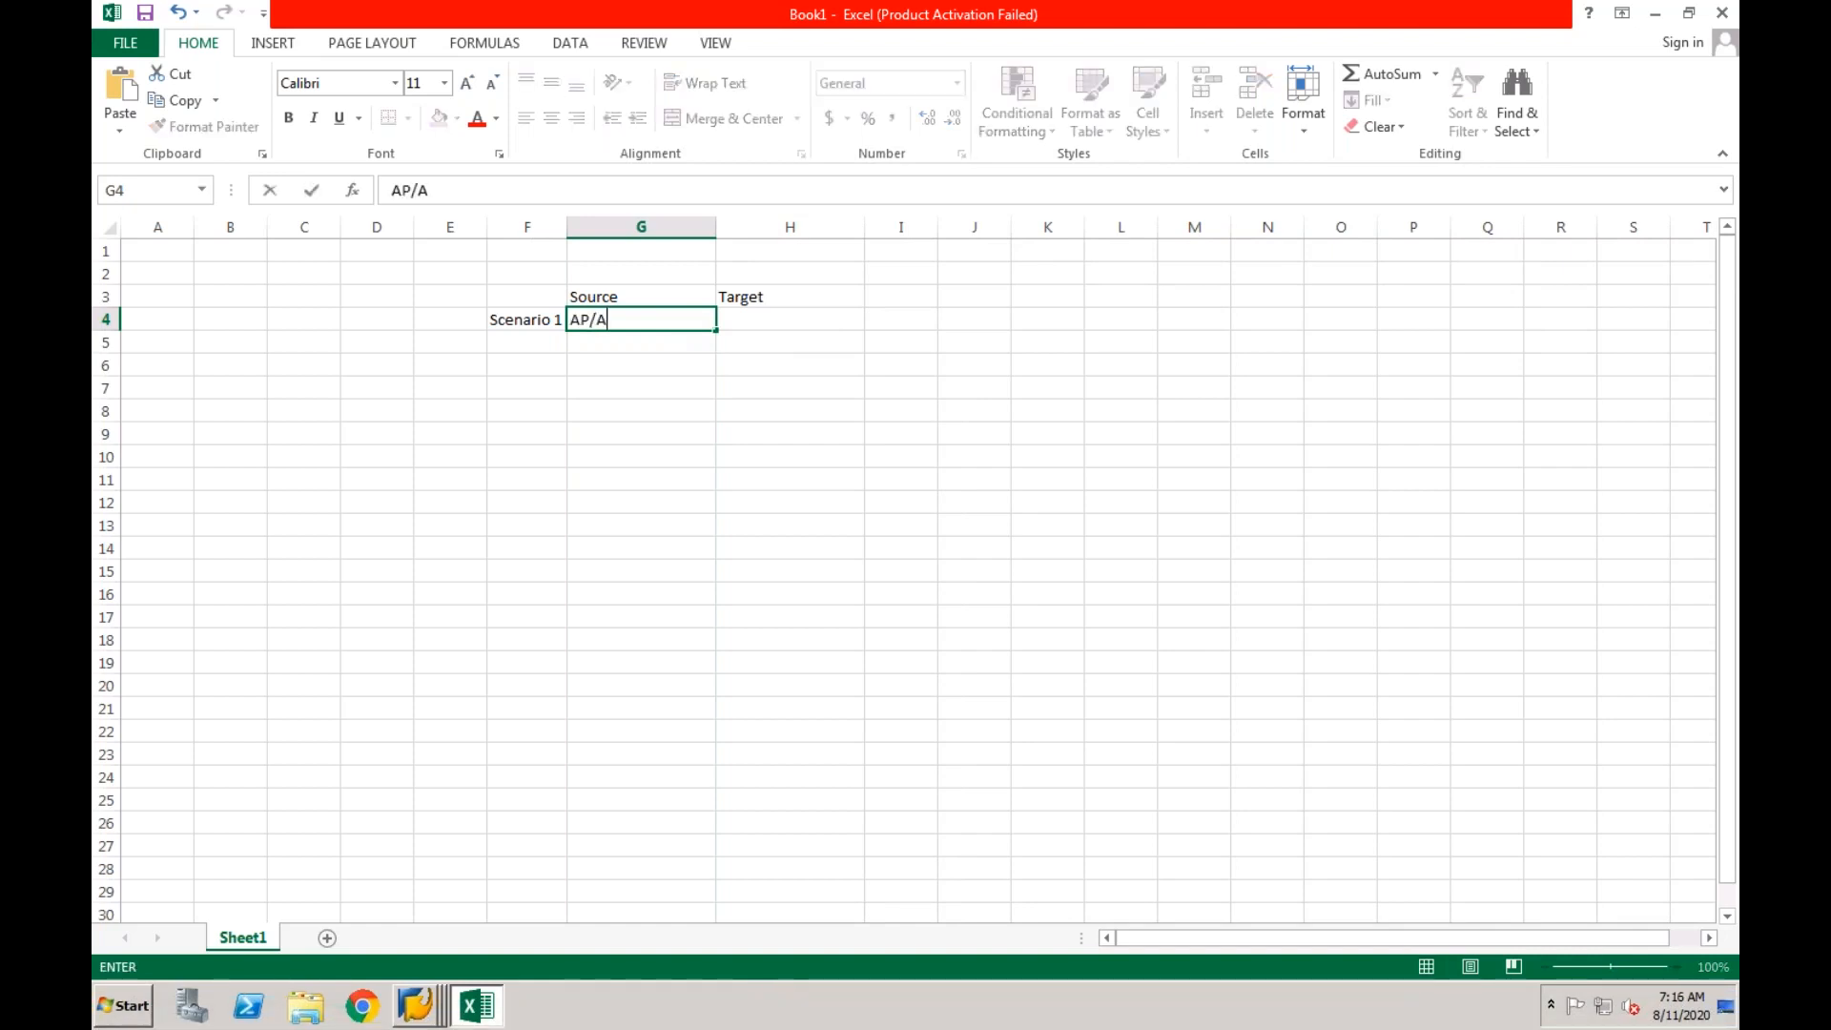
pyautogui.write('R items will r')
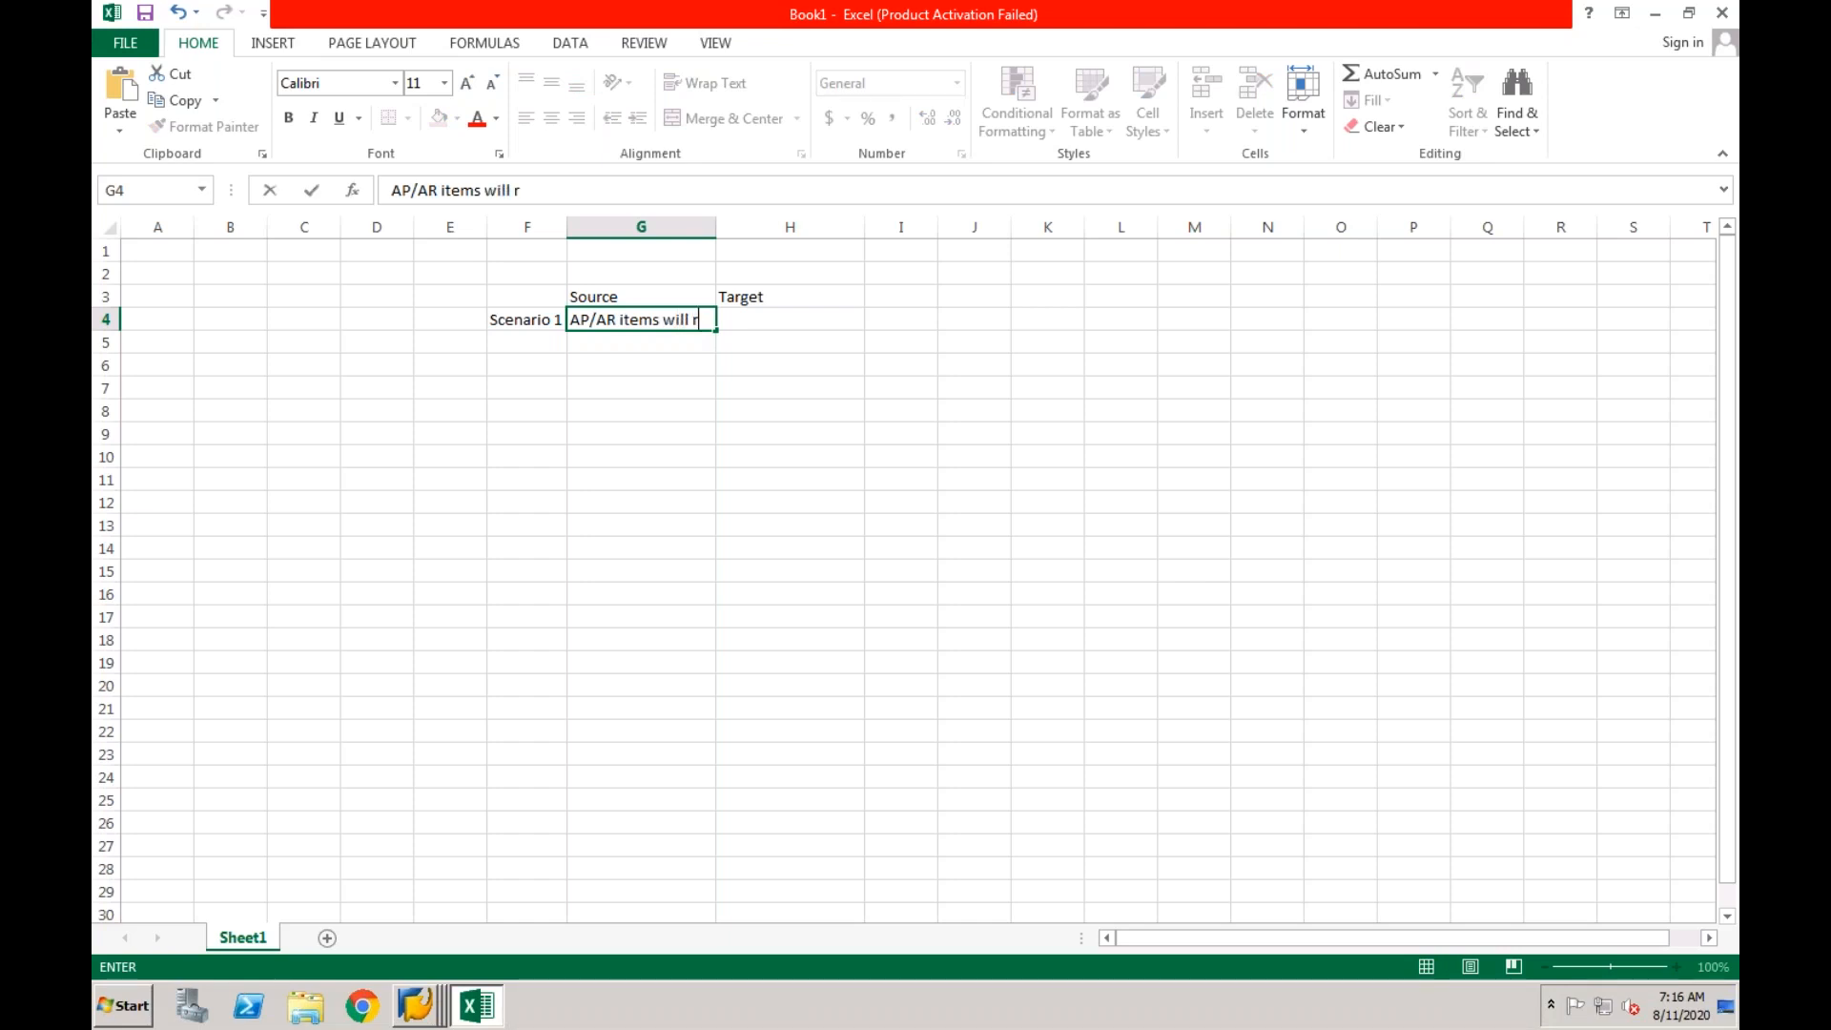
pyautogui.write('emain open')
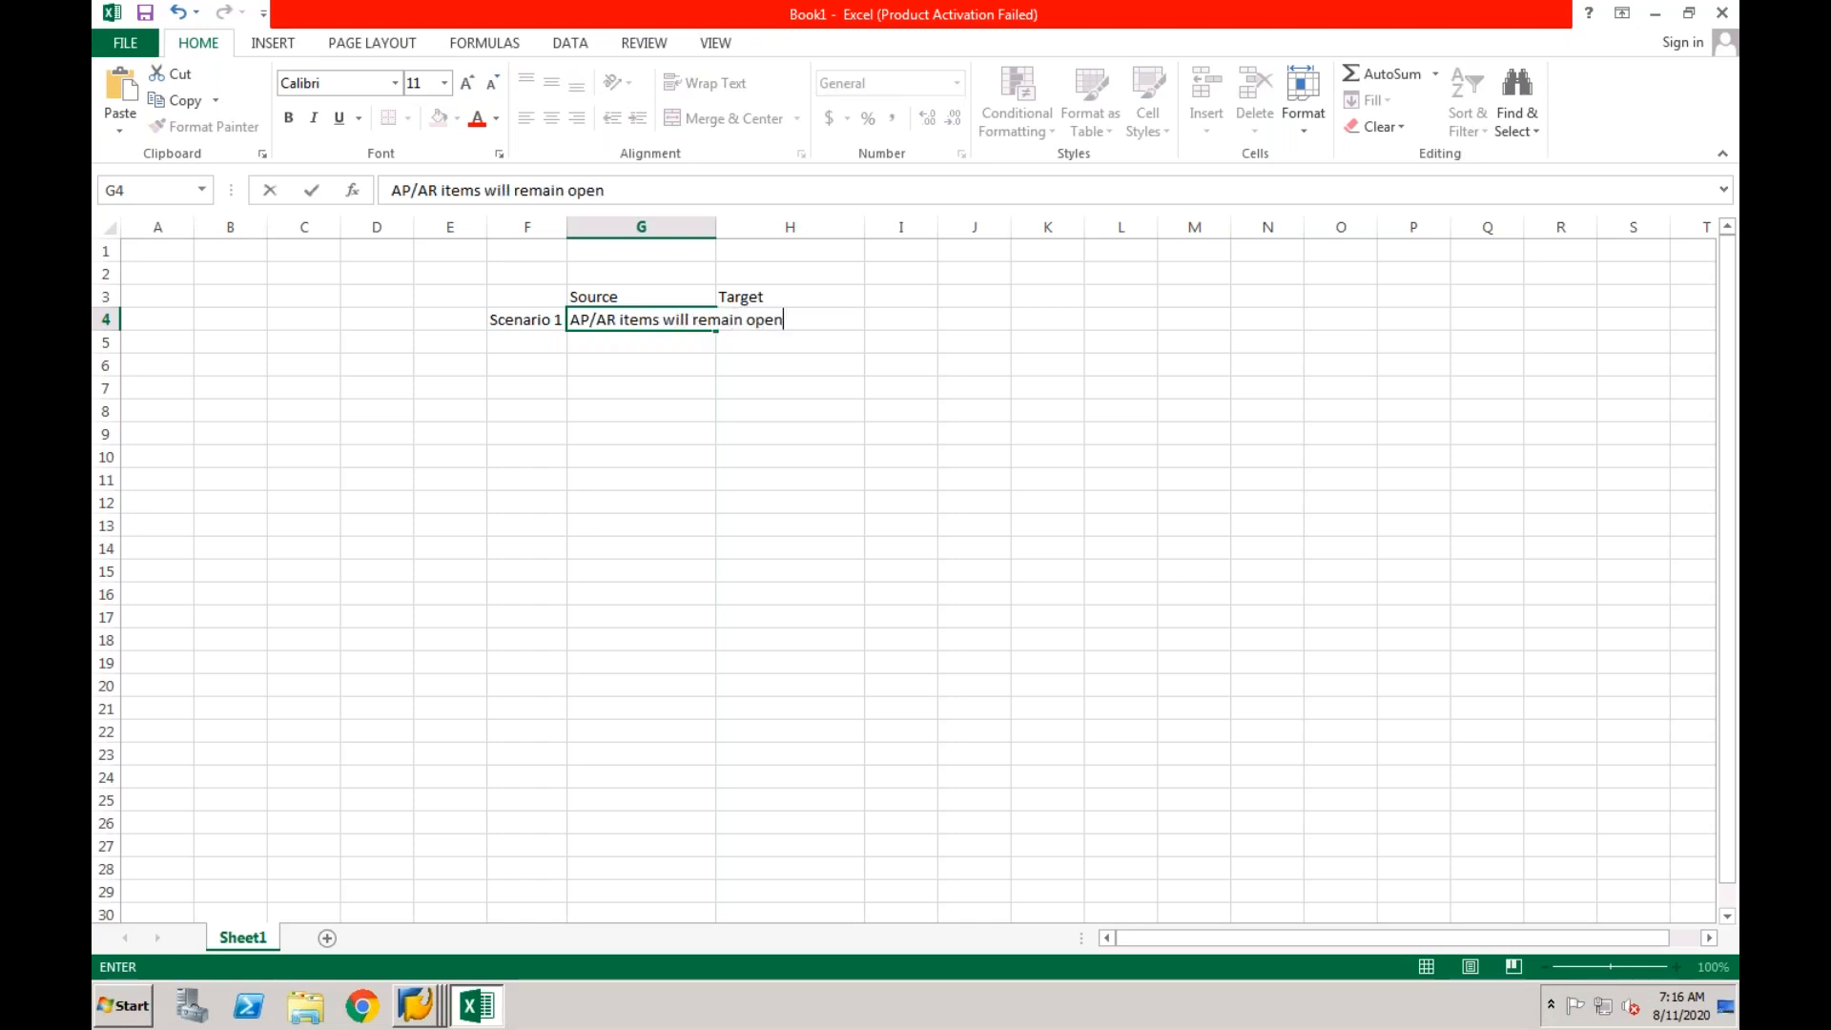
pyautogui.press('Return')
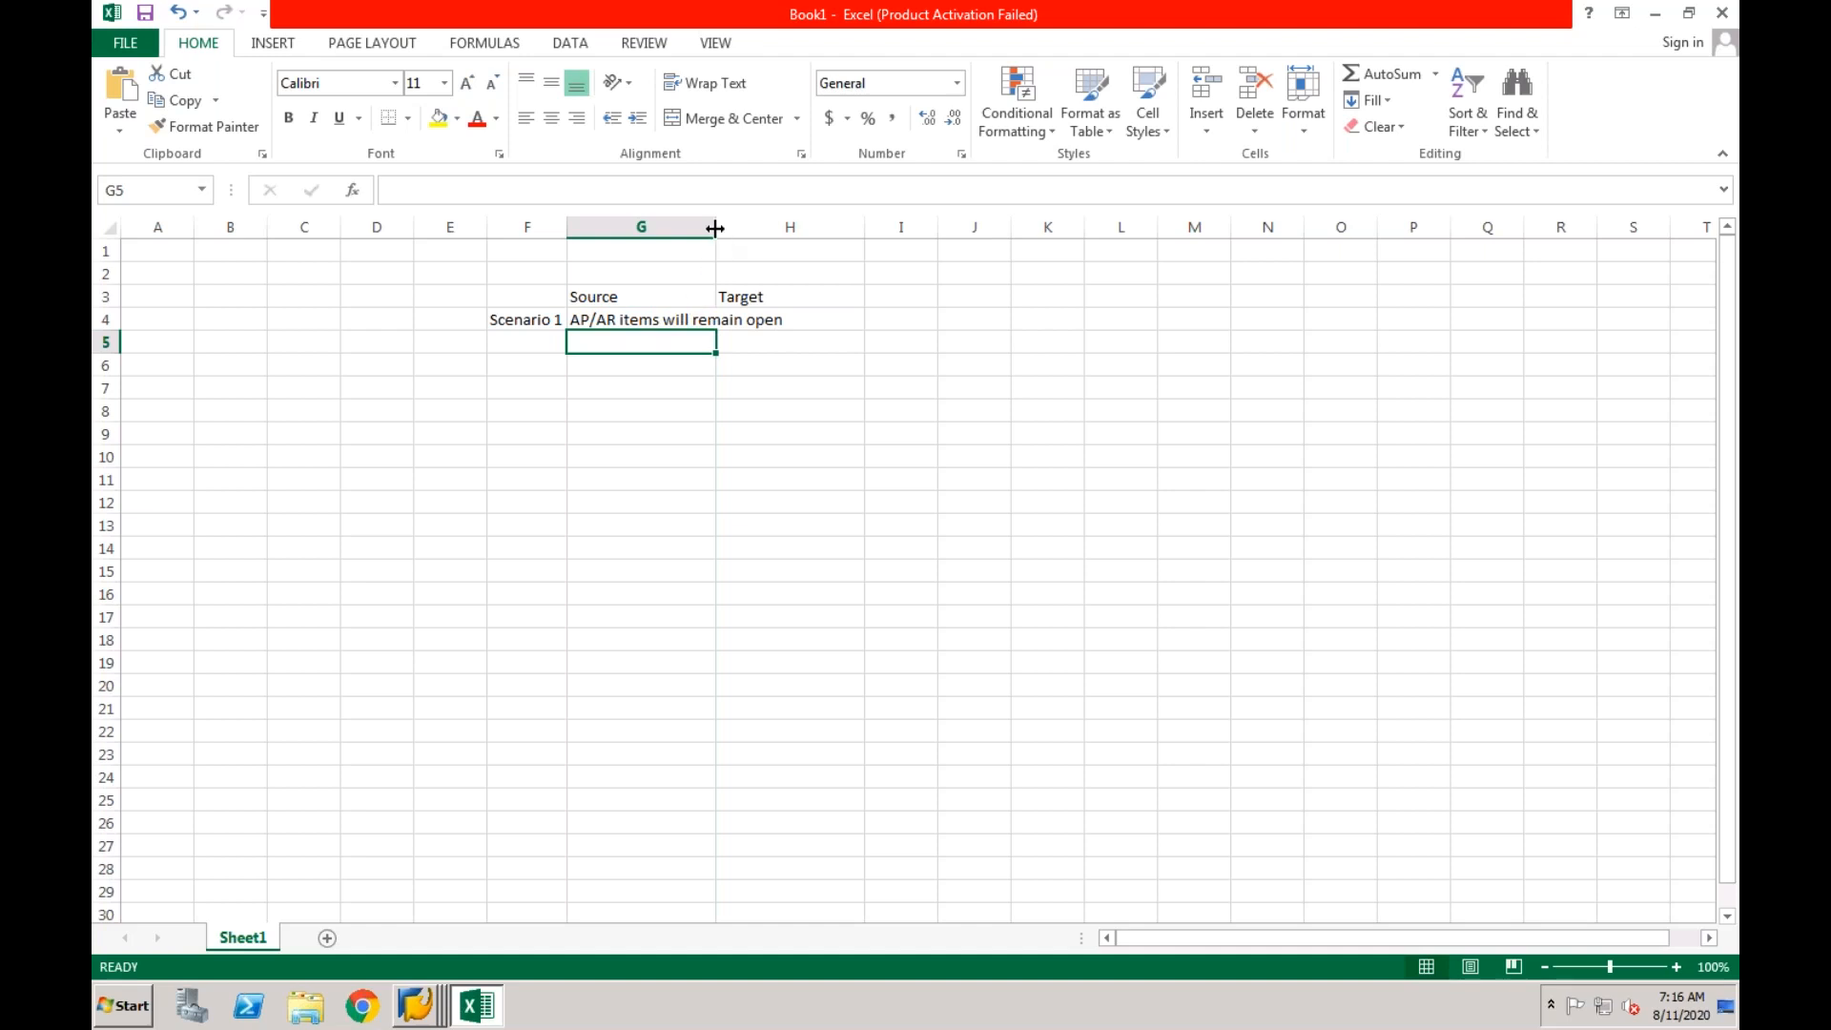
pyautogui.doubleClick(715, 227)
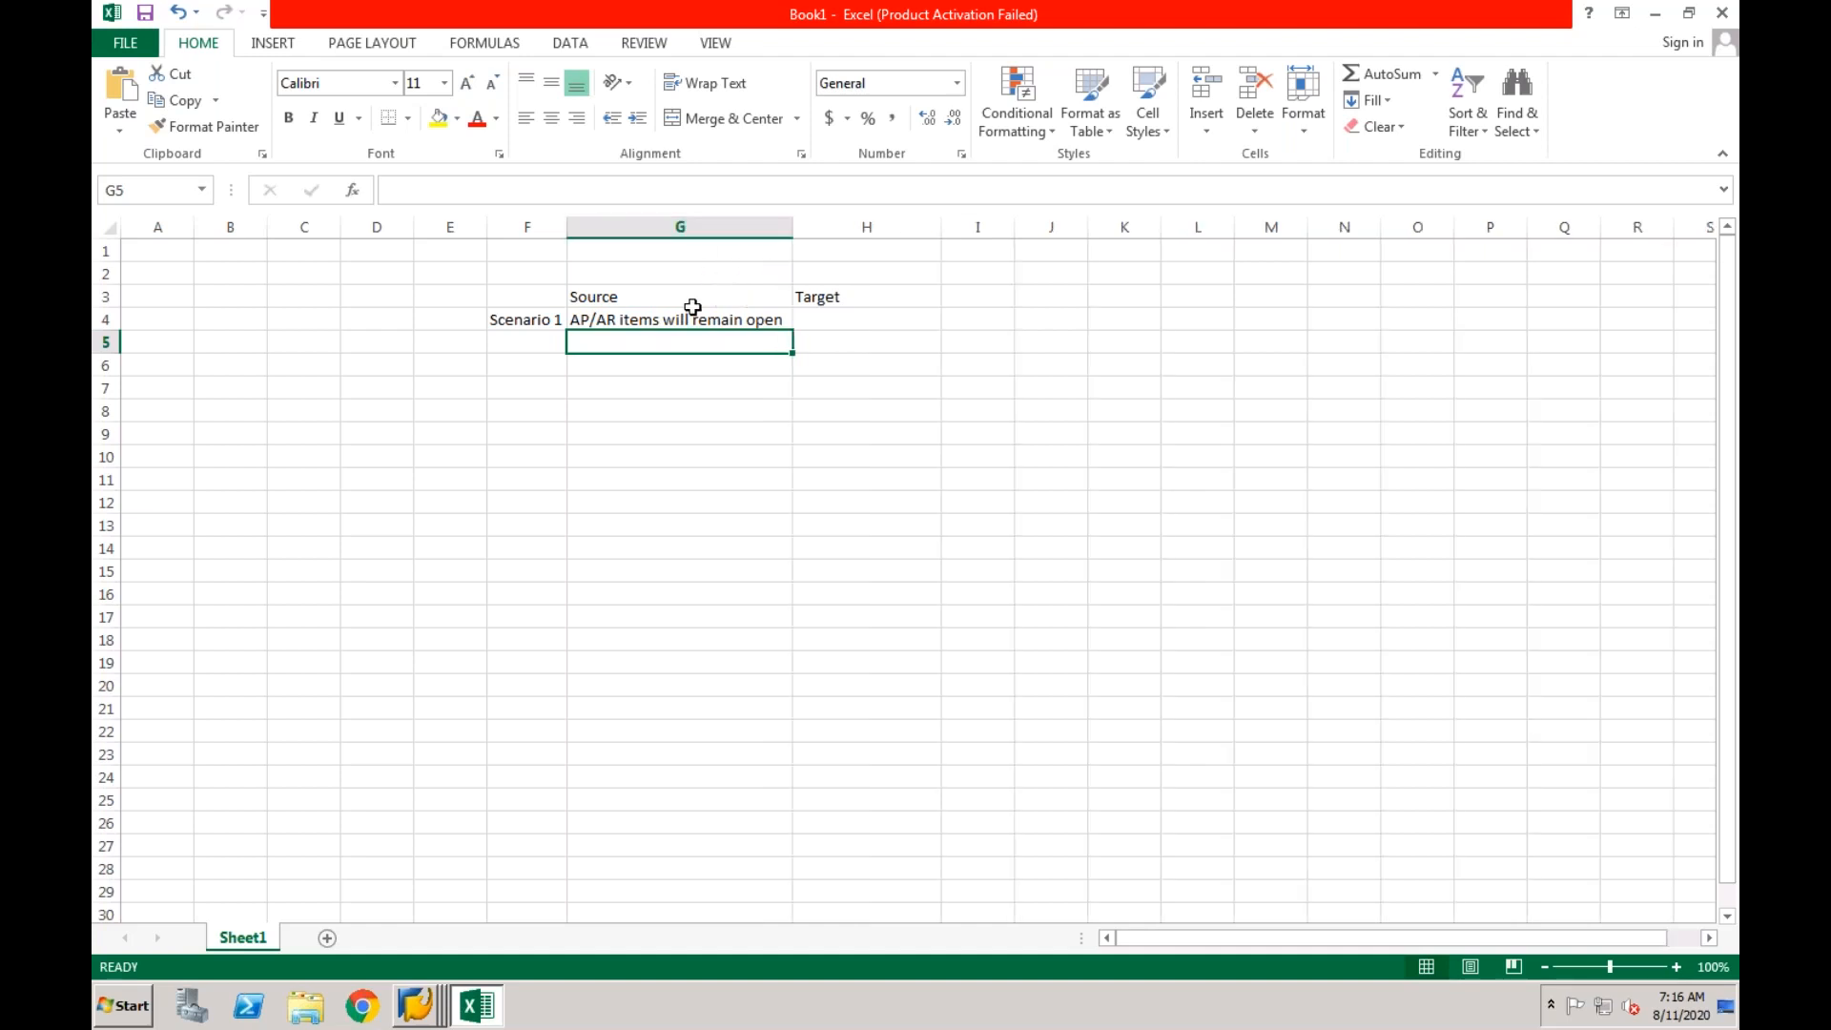
# Enter "Open Items will get technically cleared" in cell H4 and widen column H to about 34 to fit it.
pyautogui.click(818, 320)
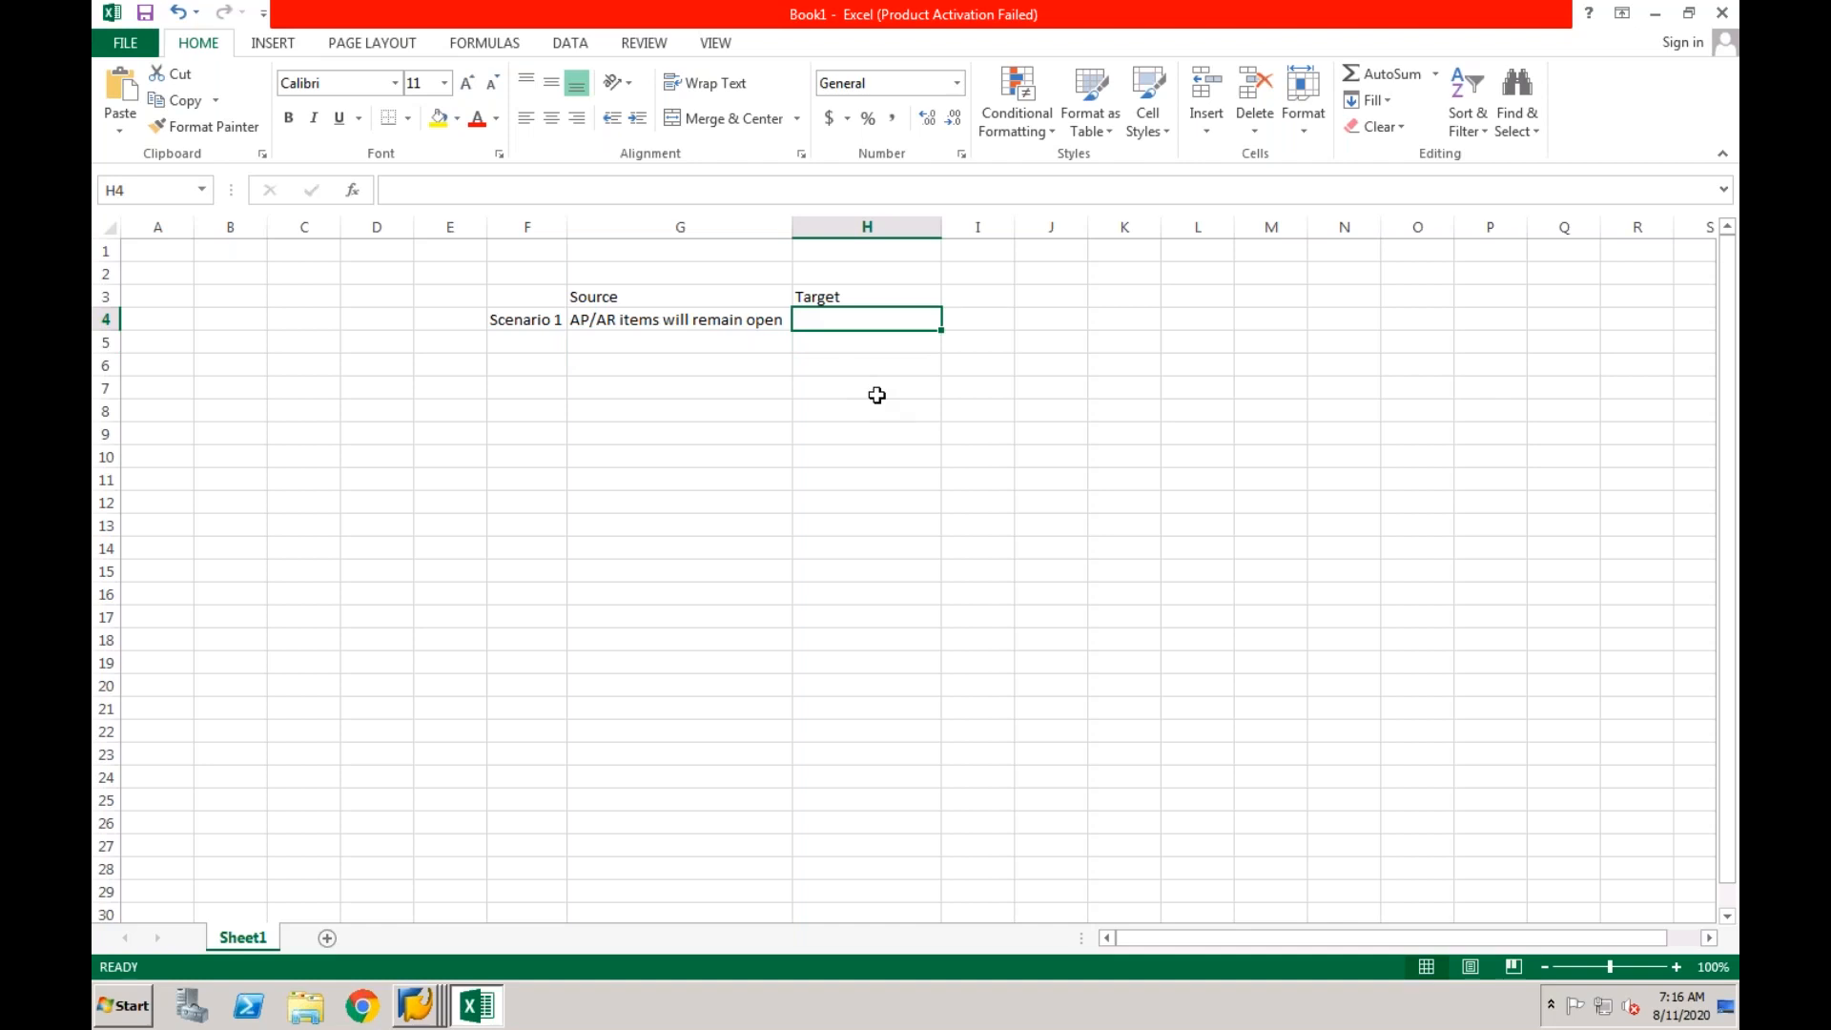
pyautogui.write('Open Items will get technically cleared')
pyautogui.press('Return')
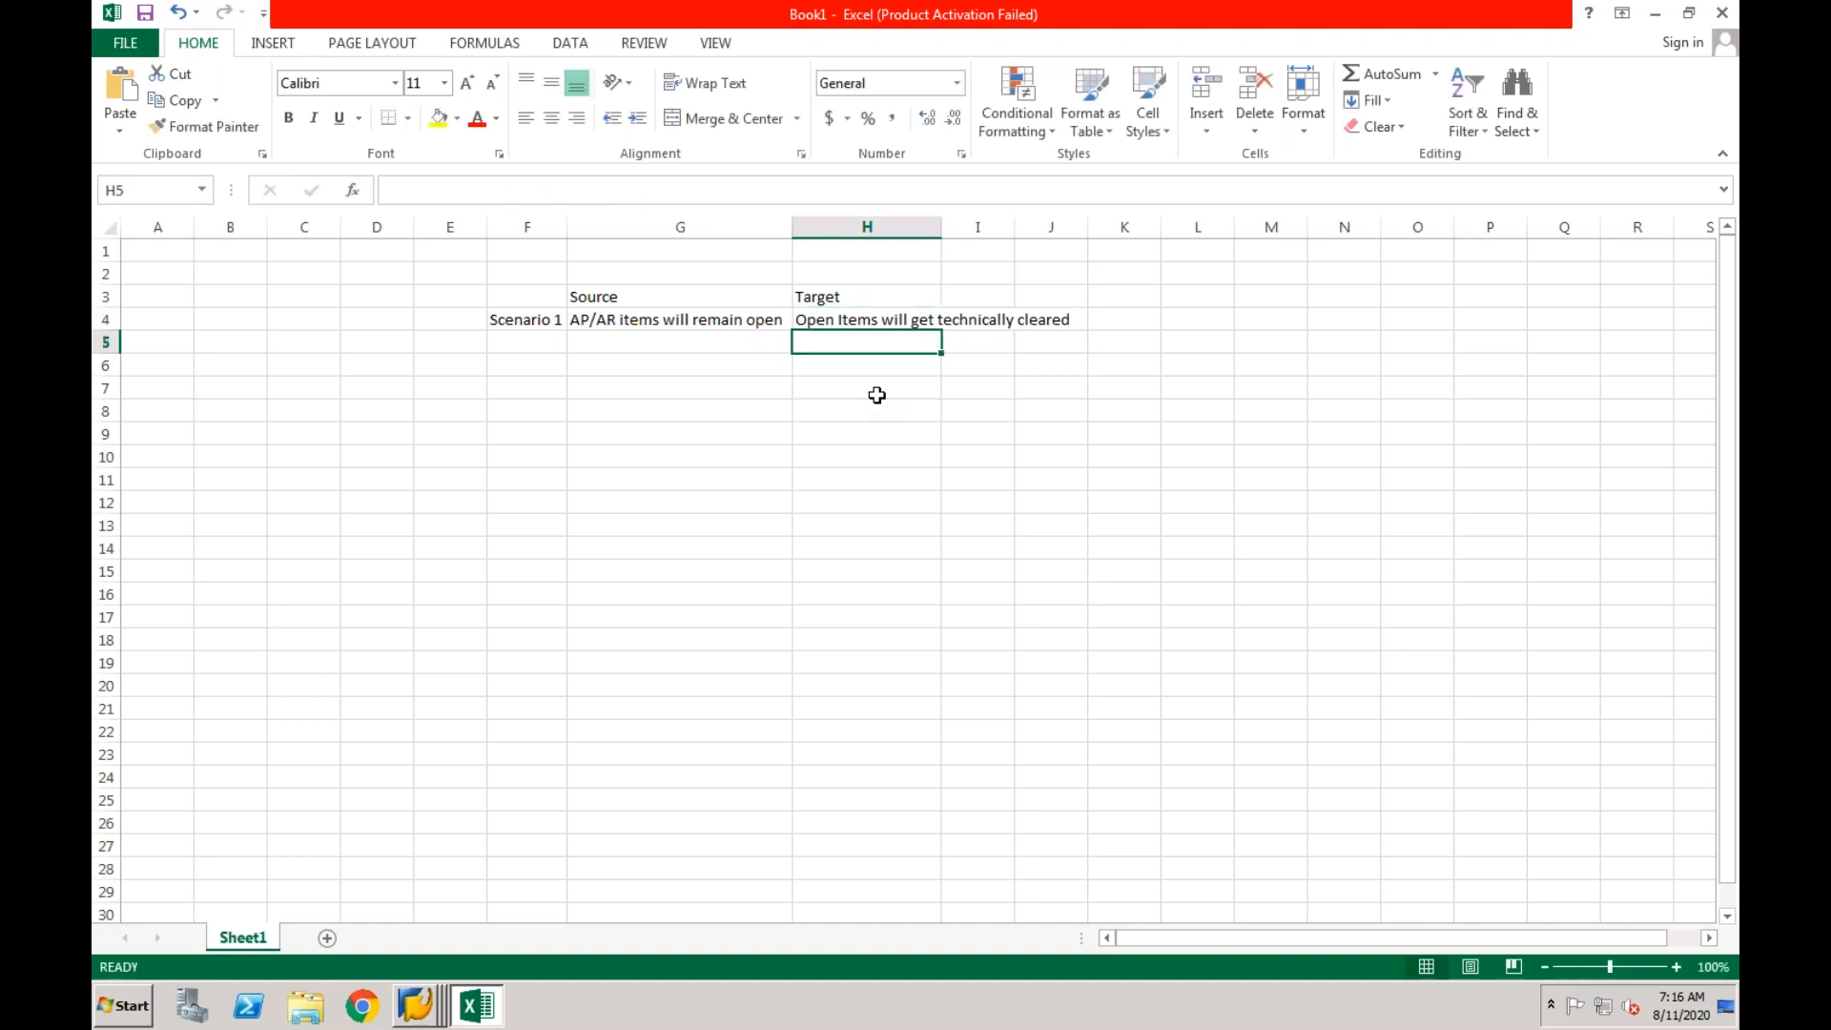
pyautogui.click(543, 320)
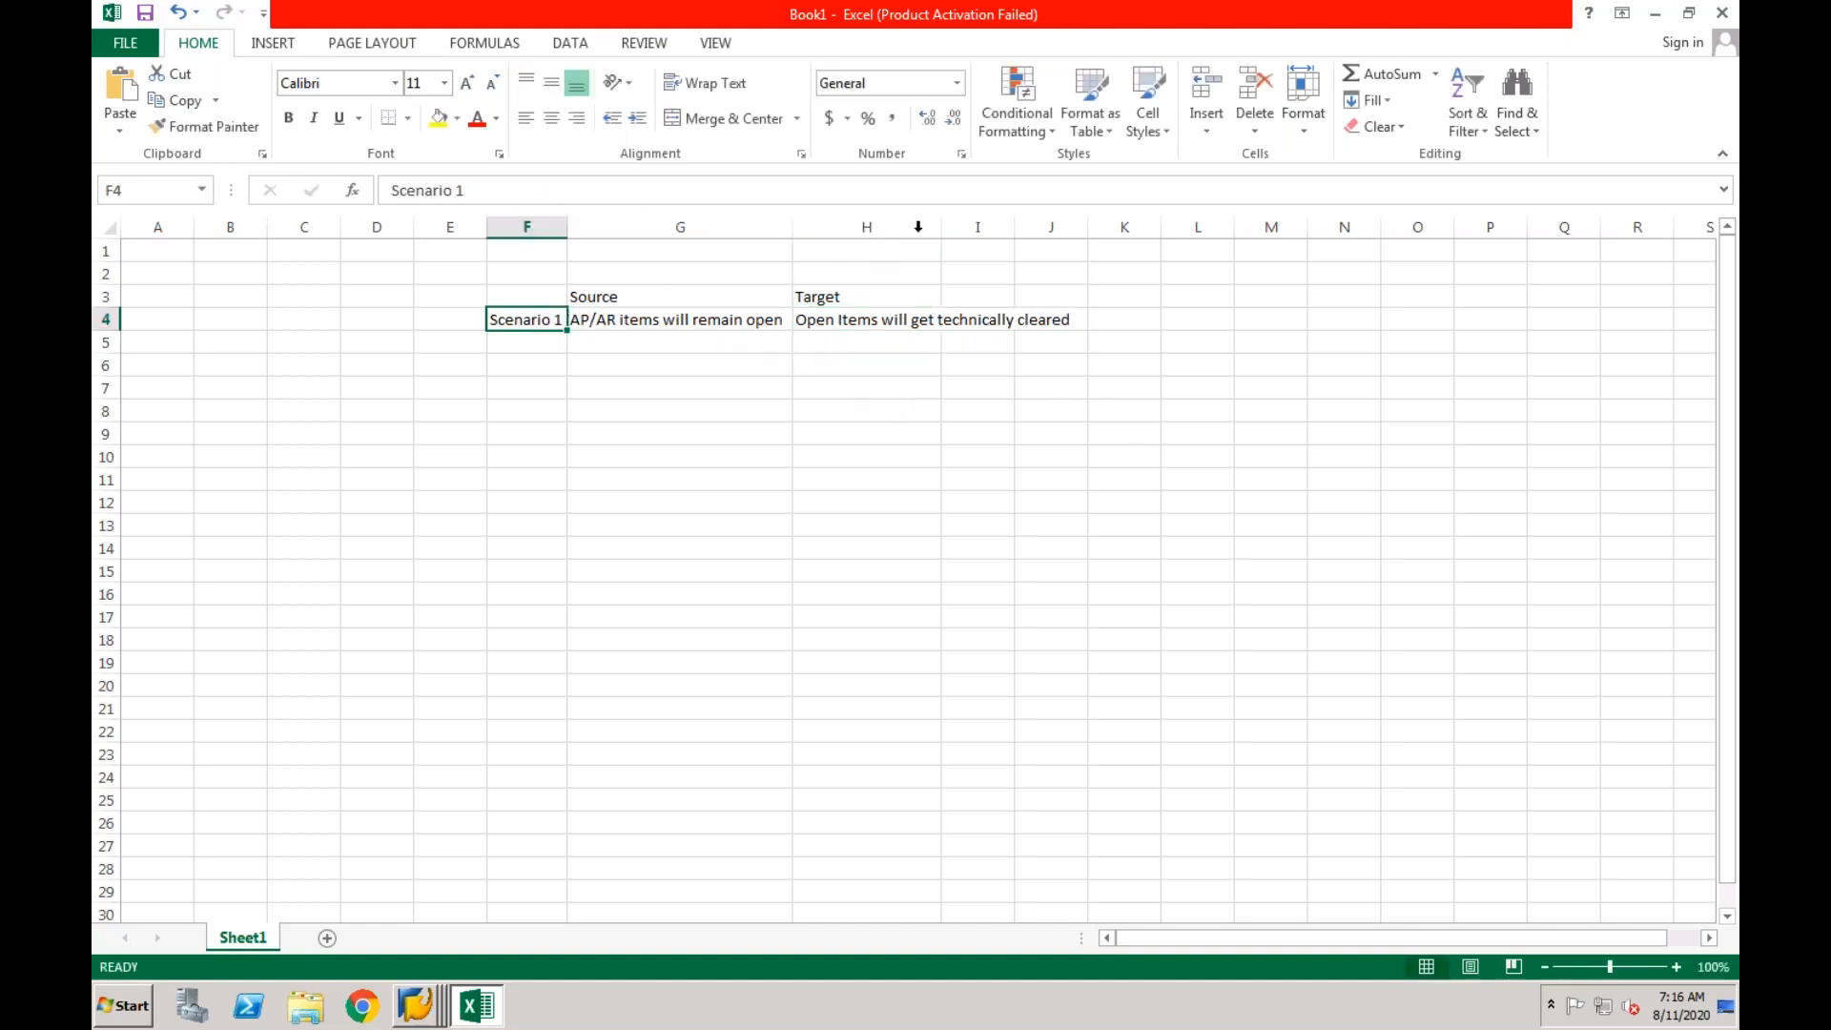
pyautogui.moveTo(939, 227); pyautogui.dragTo(1073, 227)
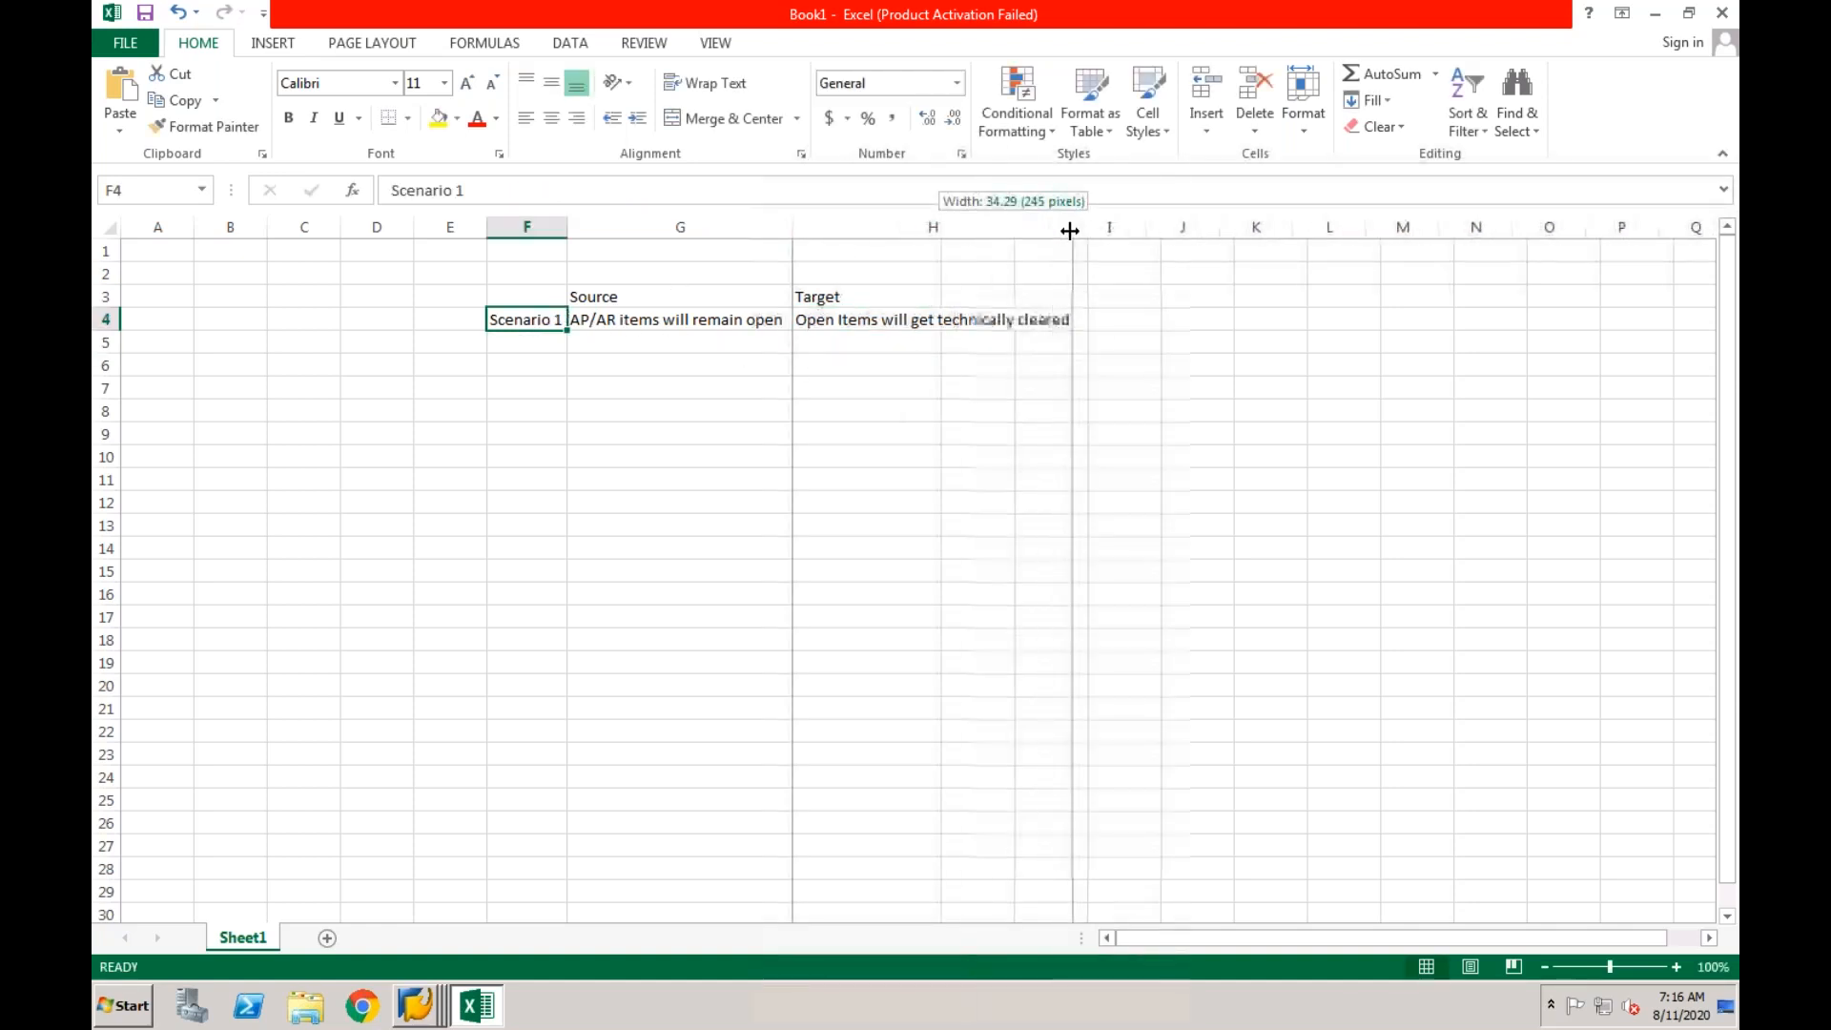
pyautogui.click(856, 355)
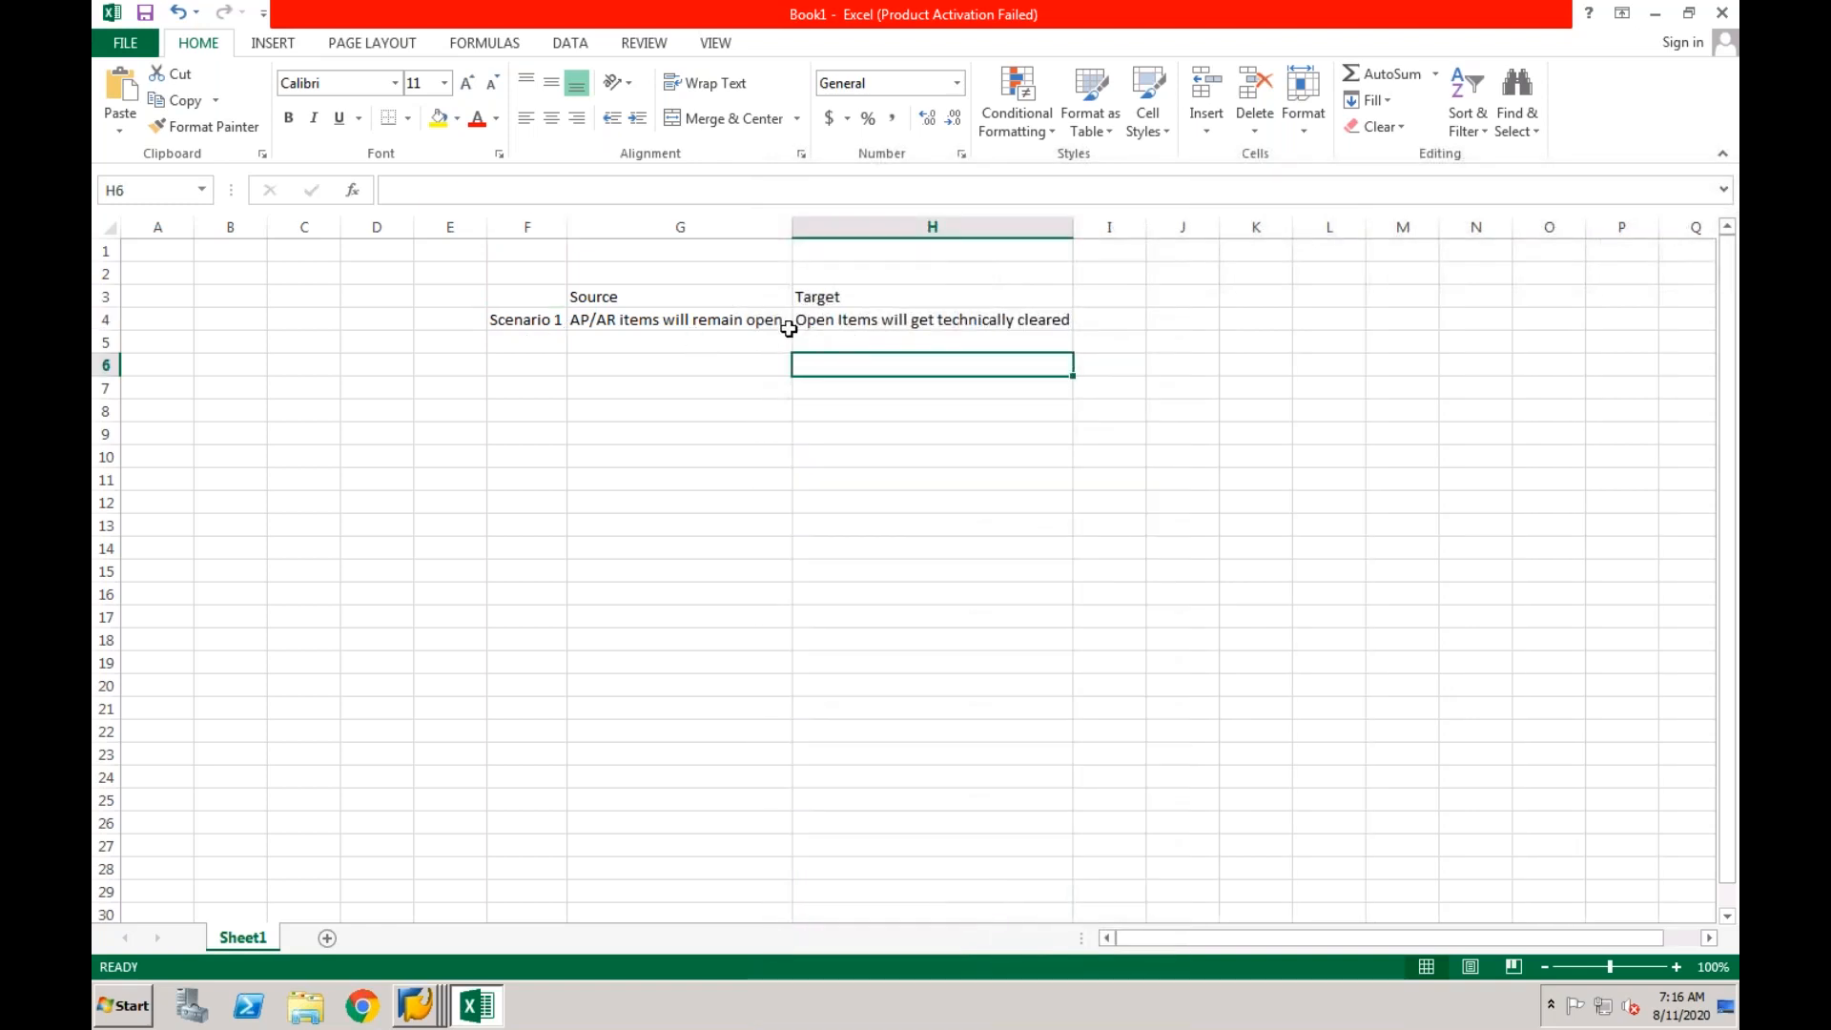
pyautogui.click(746, 329)
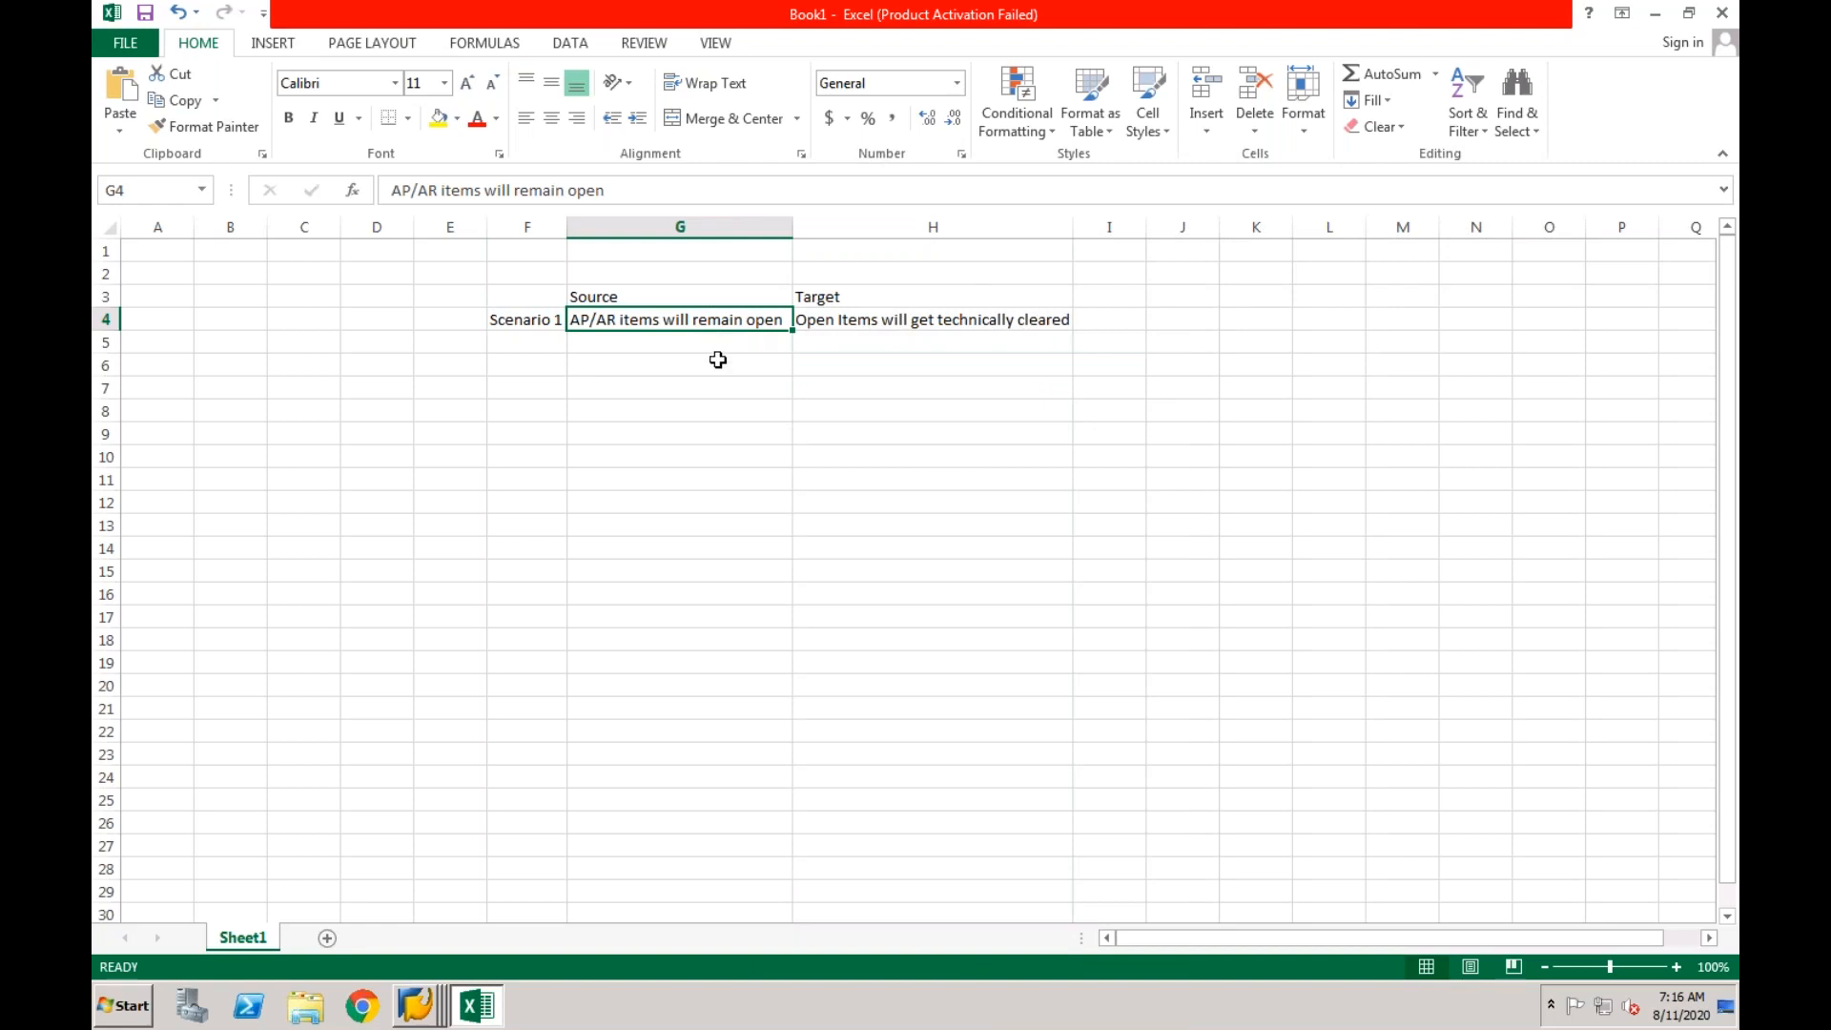
pyautogui.click(874, 316)
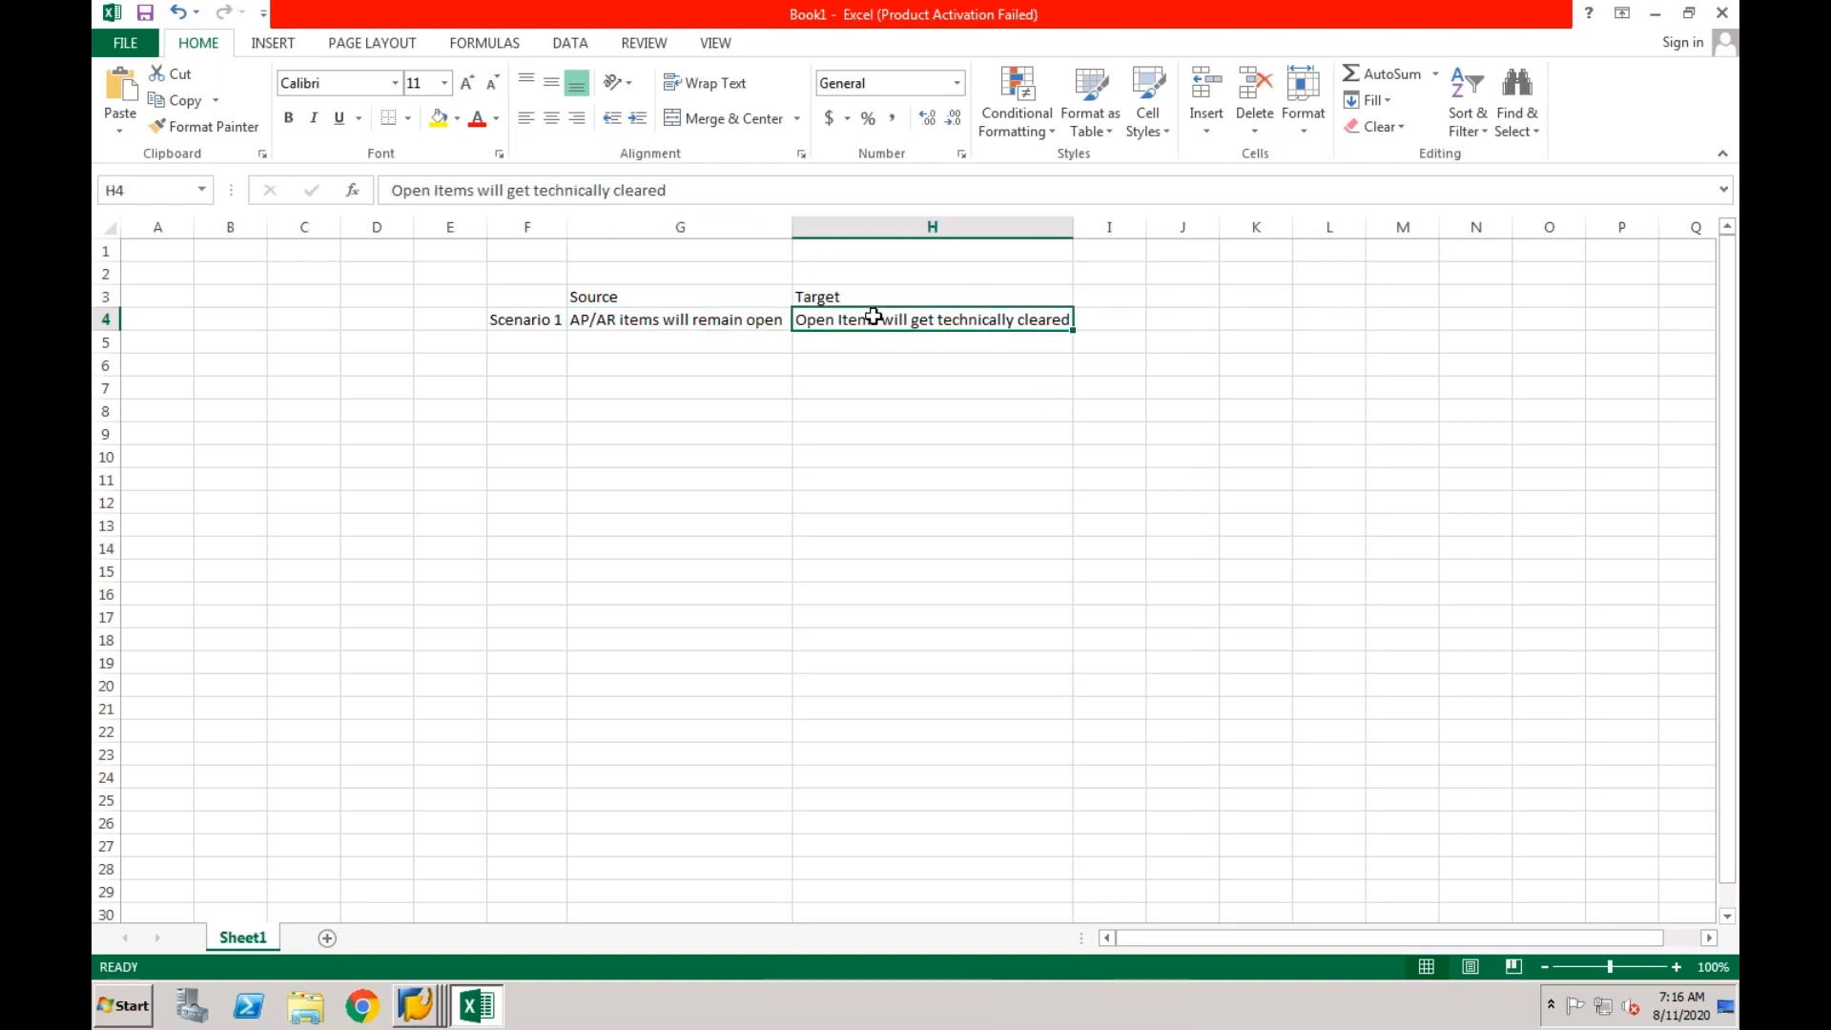
pyautogui.click(772, 321)
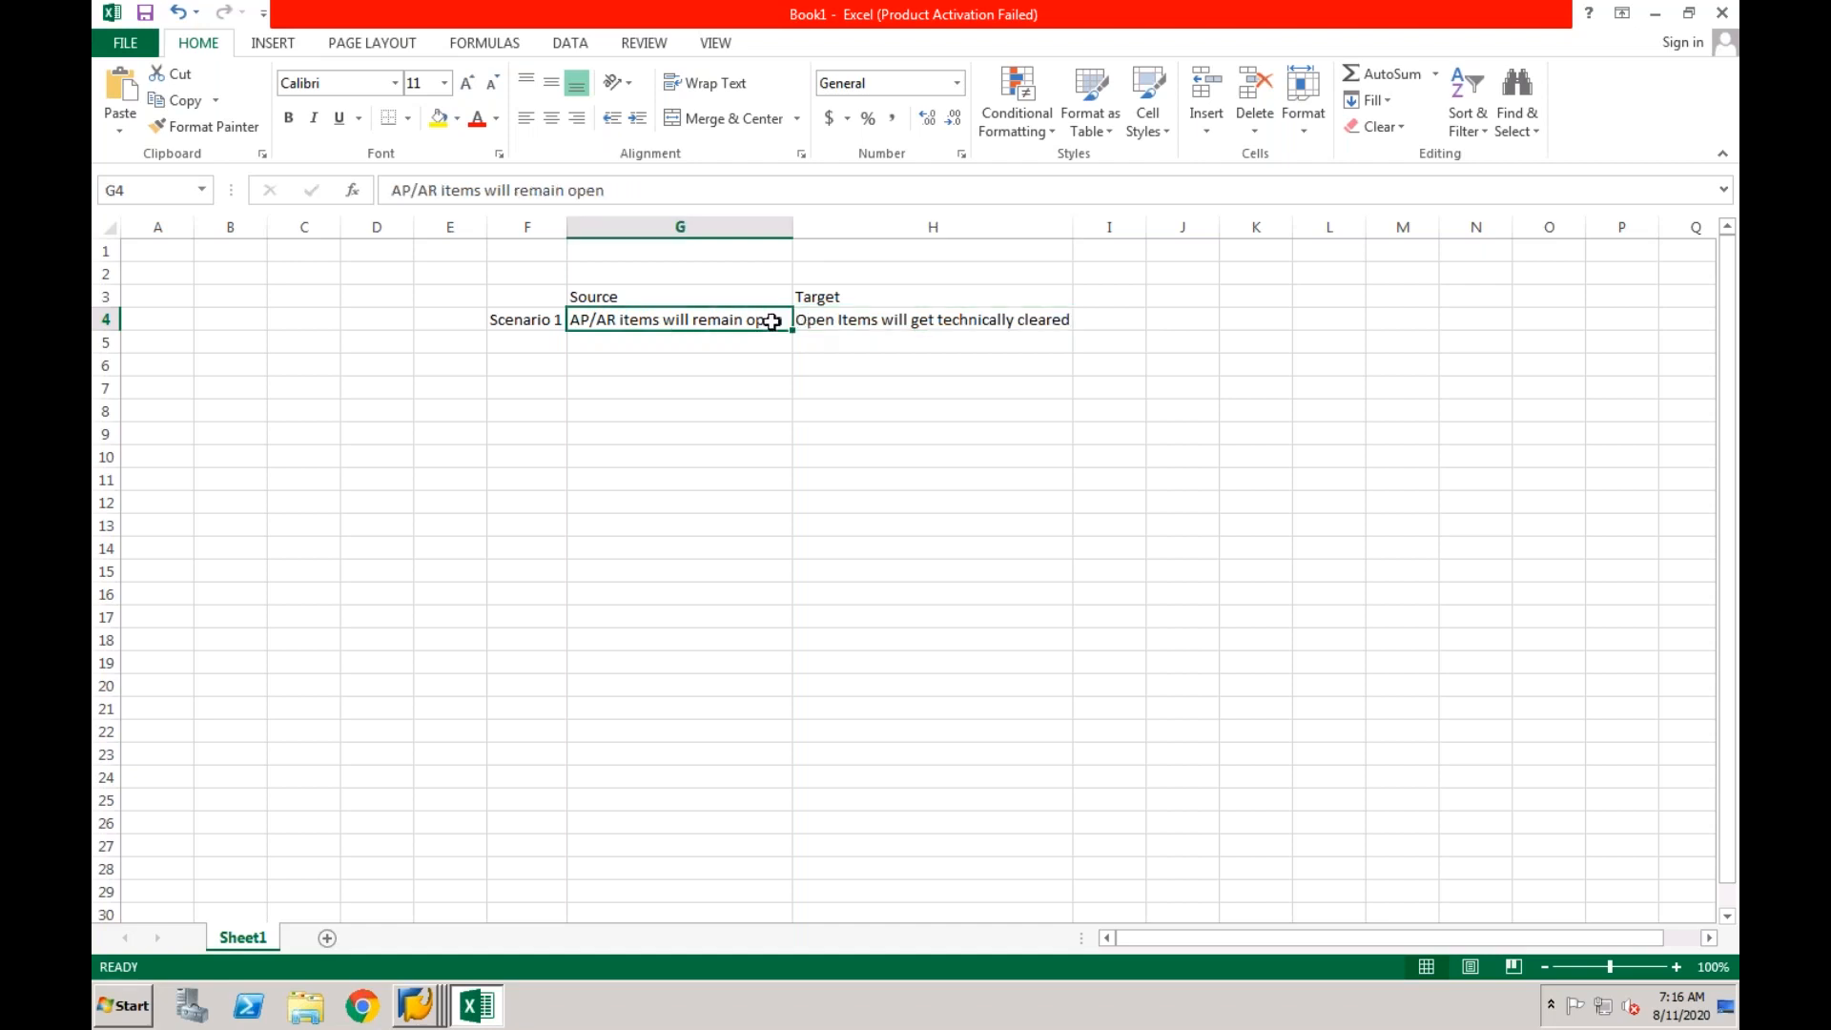
pyautogui.click(857, 316)
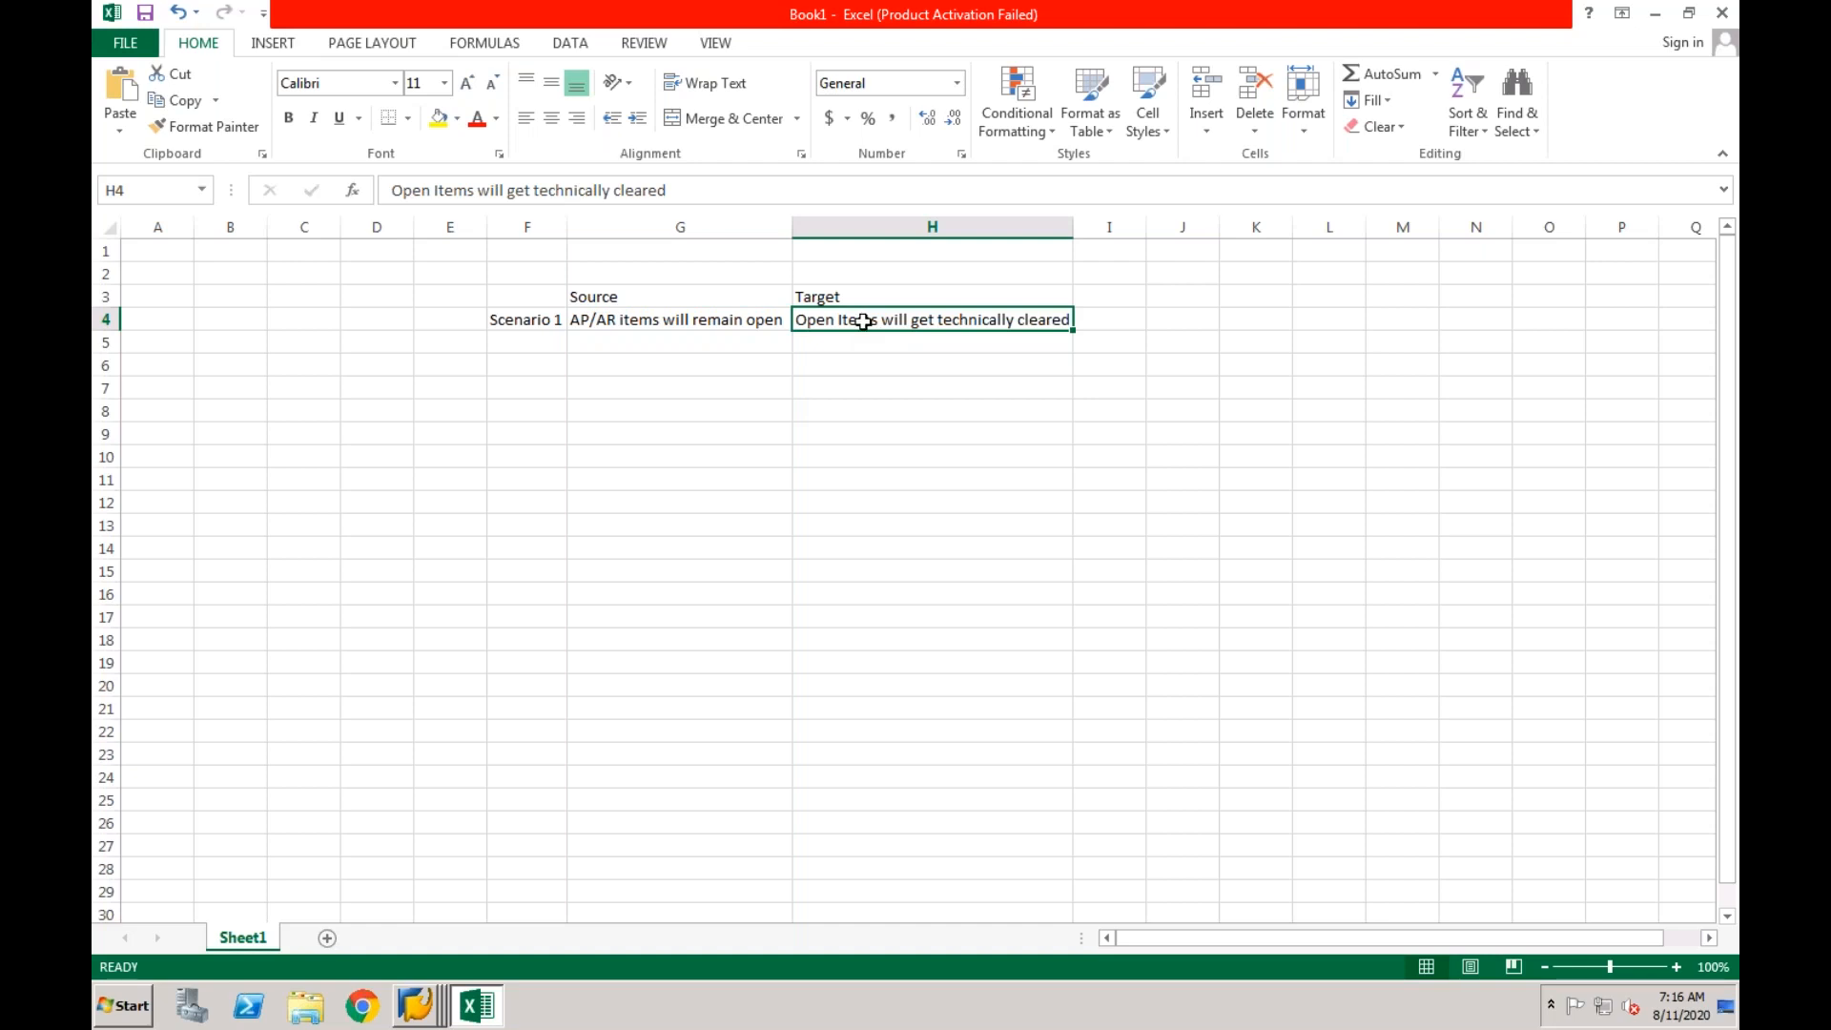
pyautogui.click(717, 318)
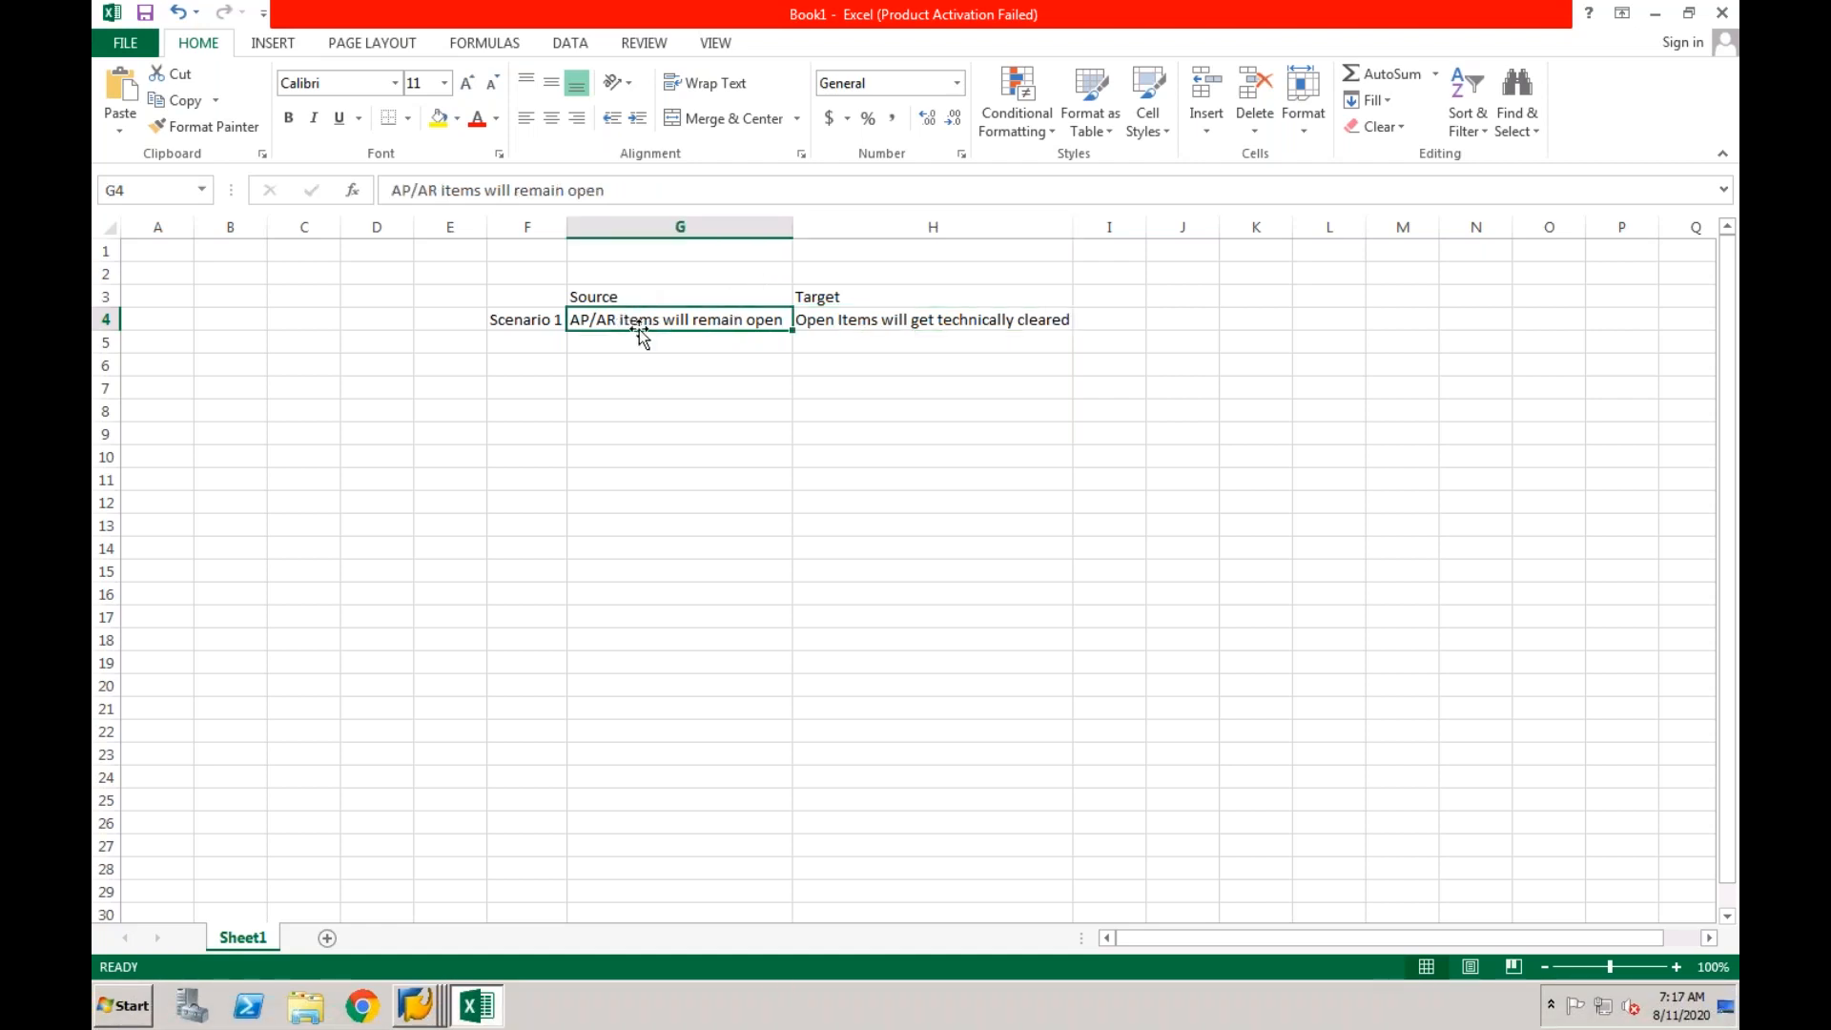
pyautogui.click(864, 319)
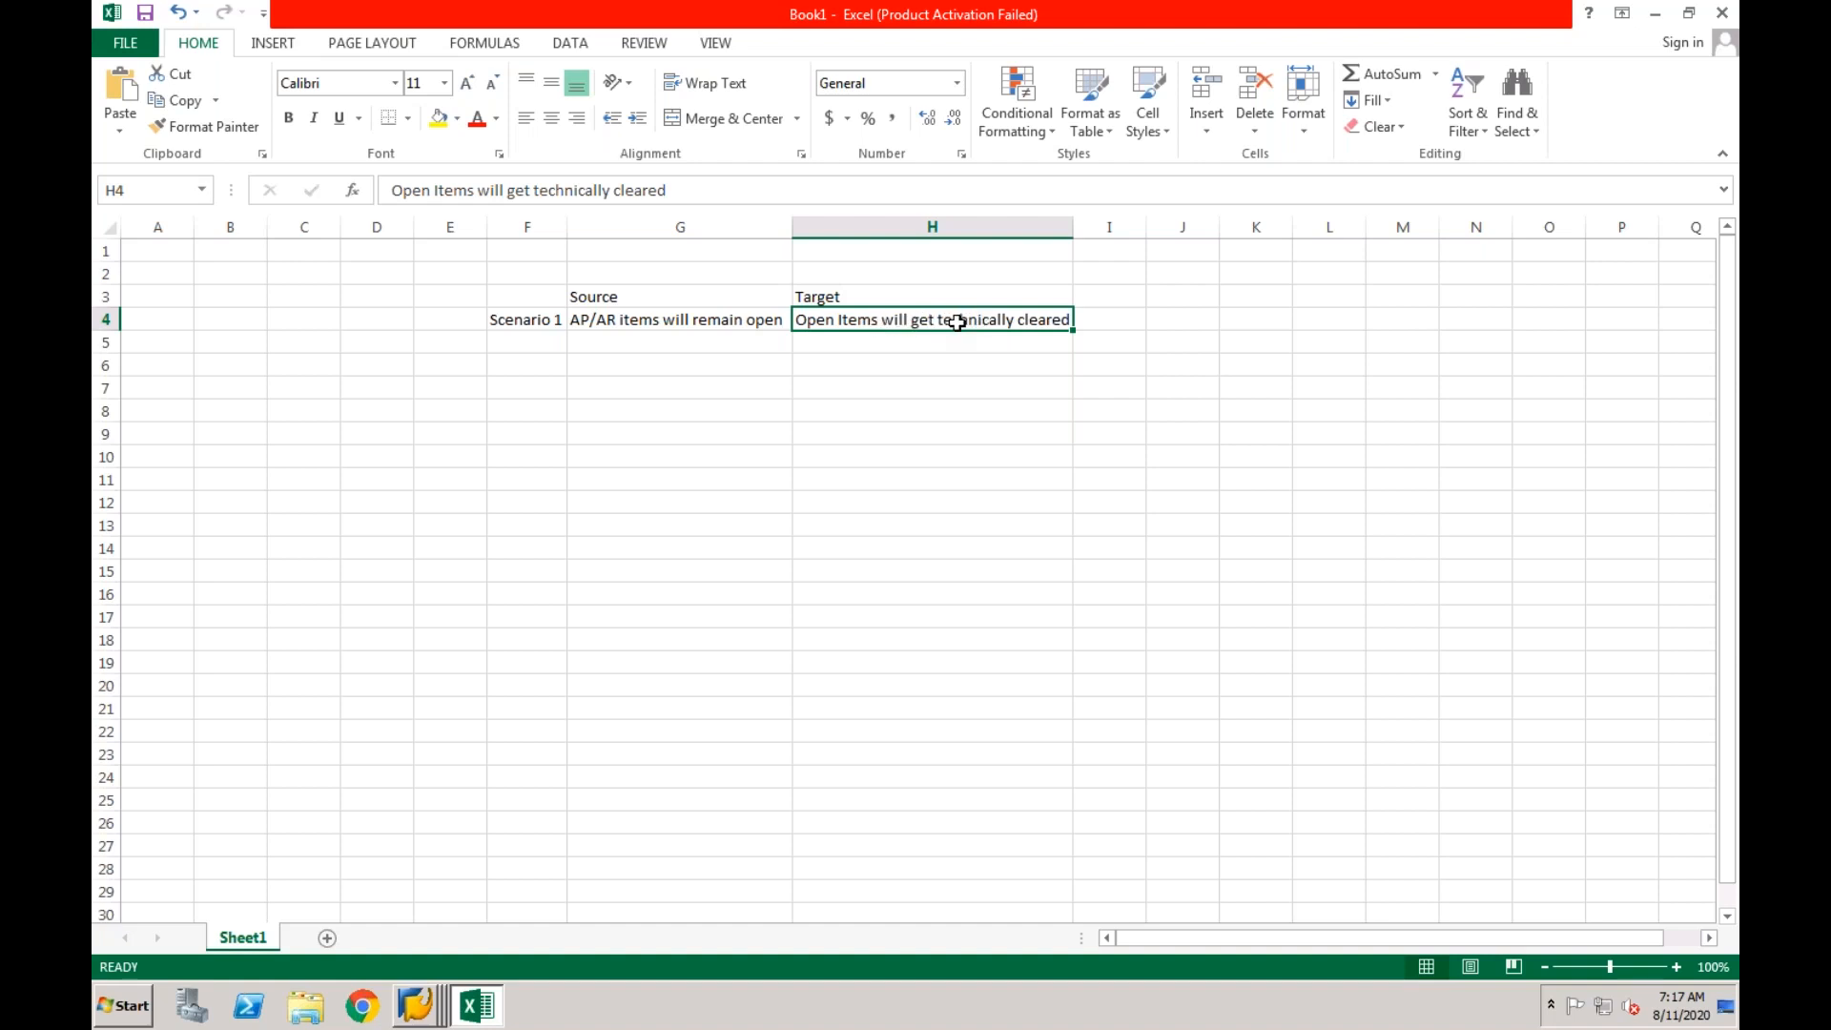
pyautogui.click(751, 331)
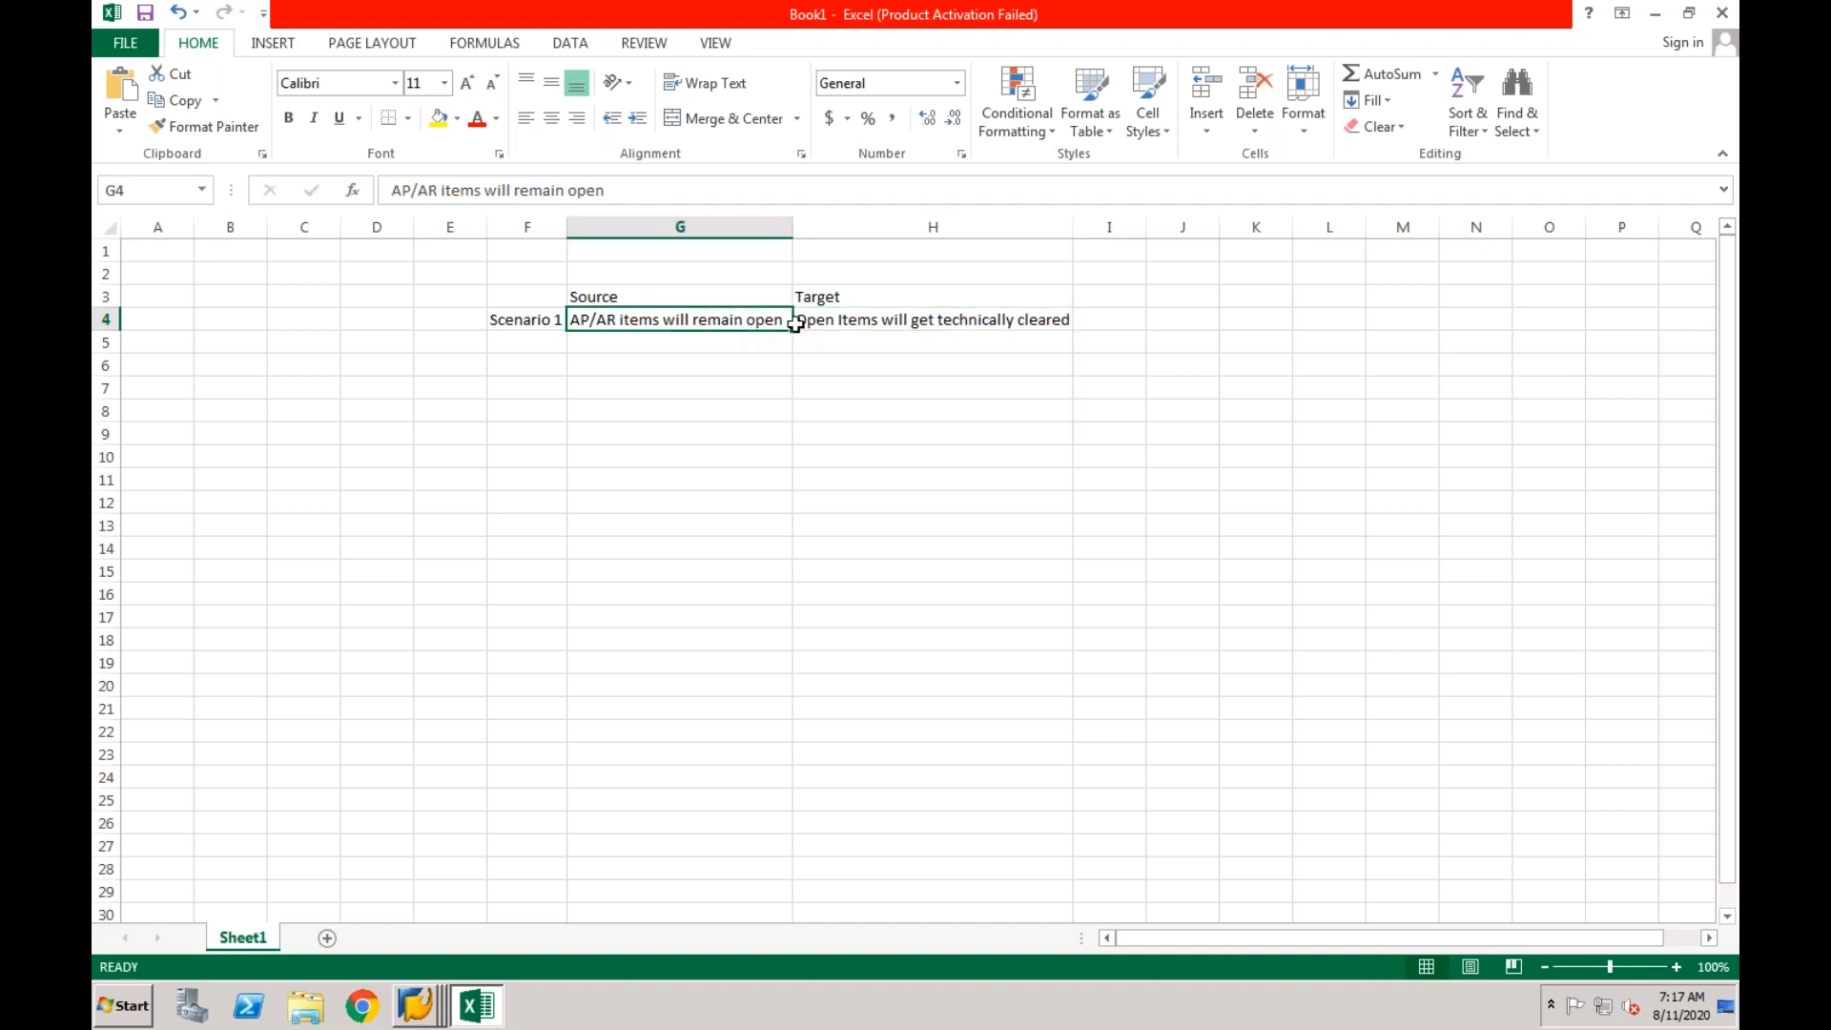
pyautogui.click(856, 320)
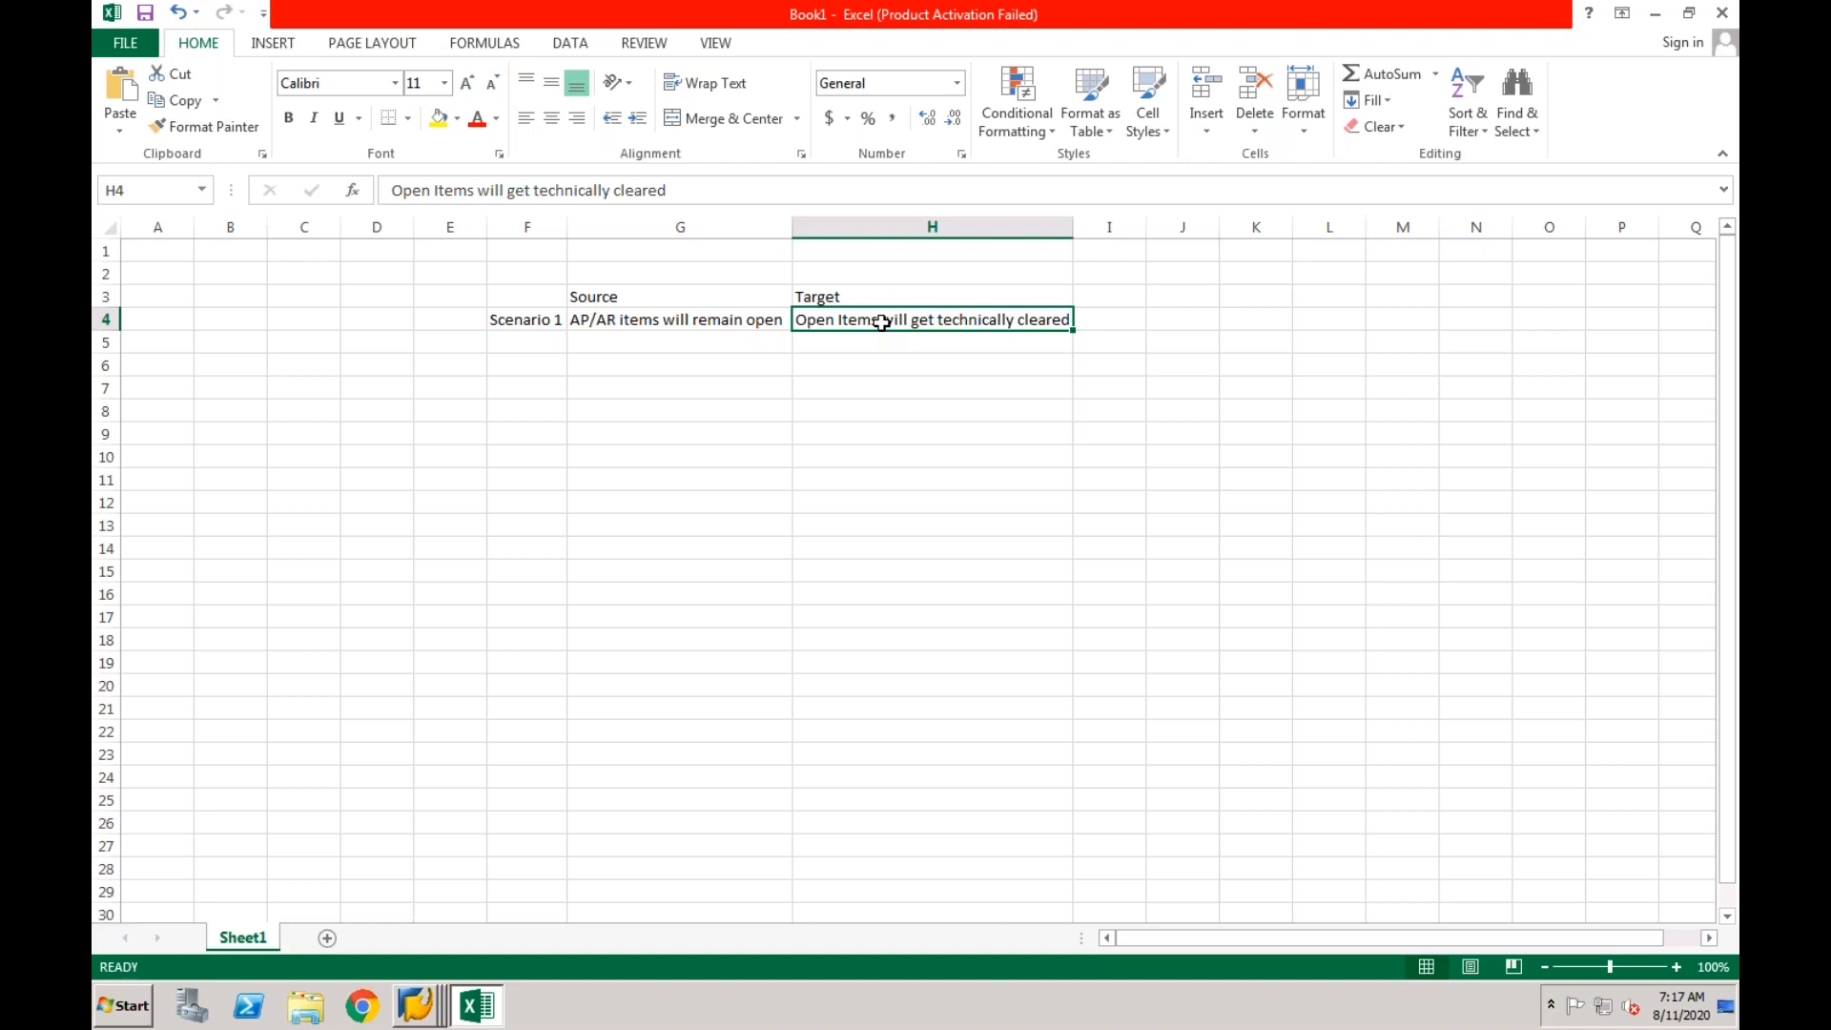
# Enter the row label "Scenario 2" in cell F5.
pyautogui.click(539, 348)
pyautogui.write('Scenario ')
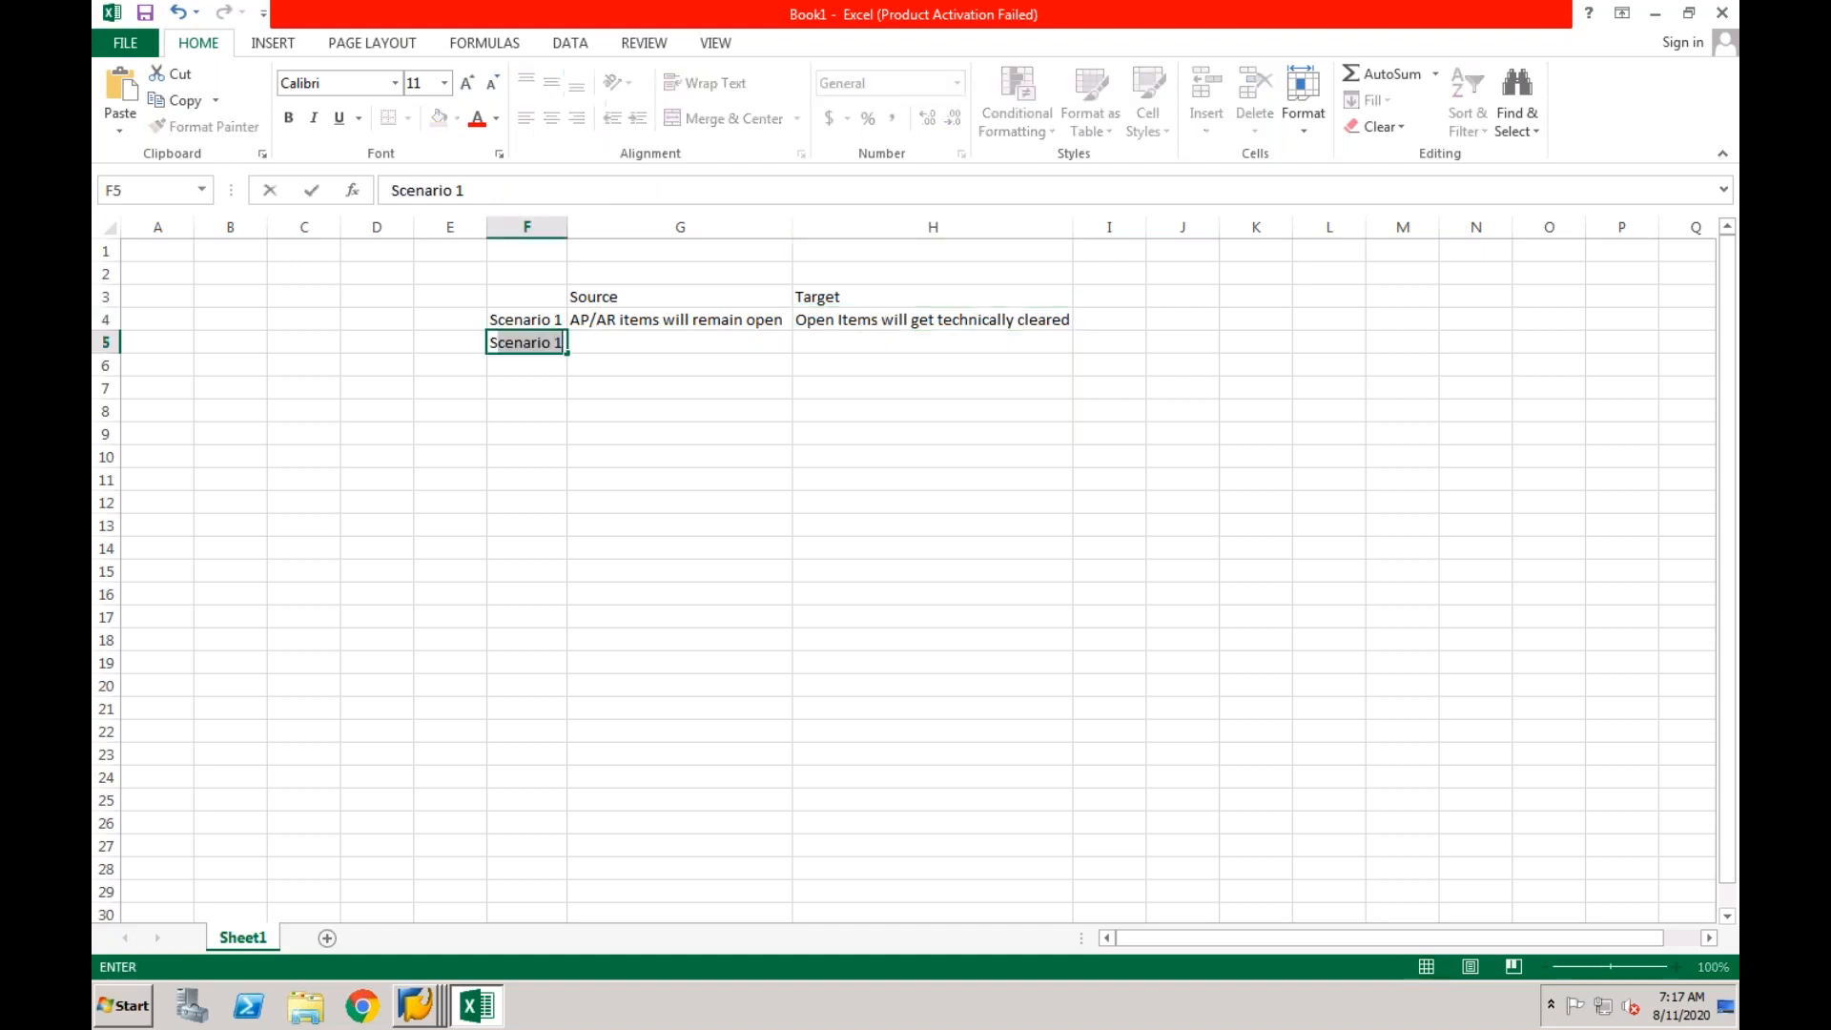
pyautogui.write('2')
pyautogui.press('Return')
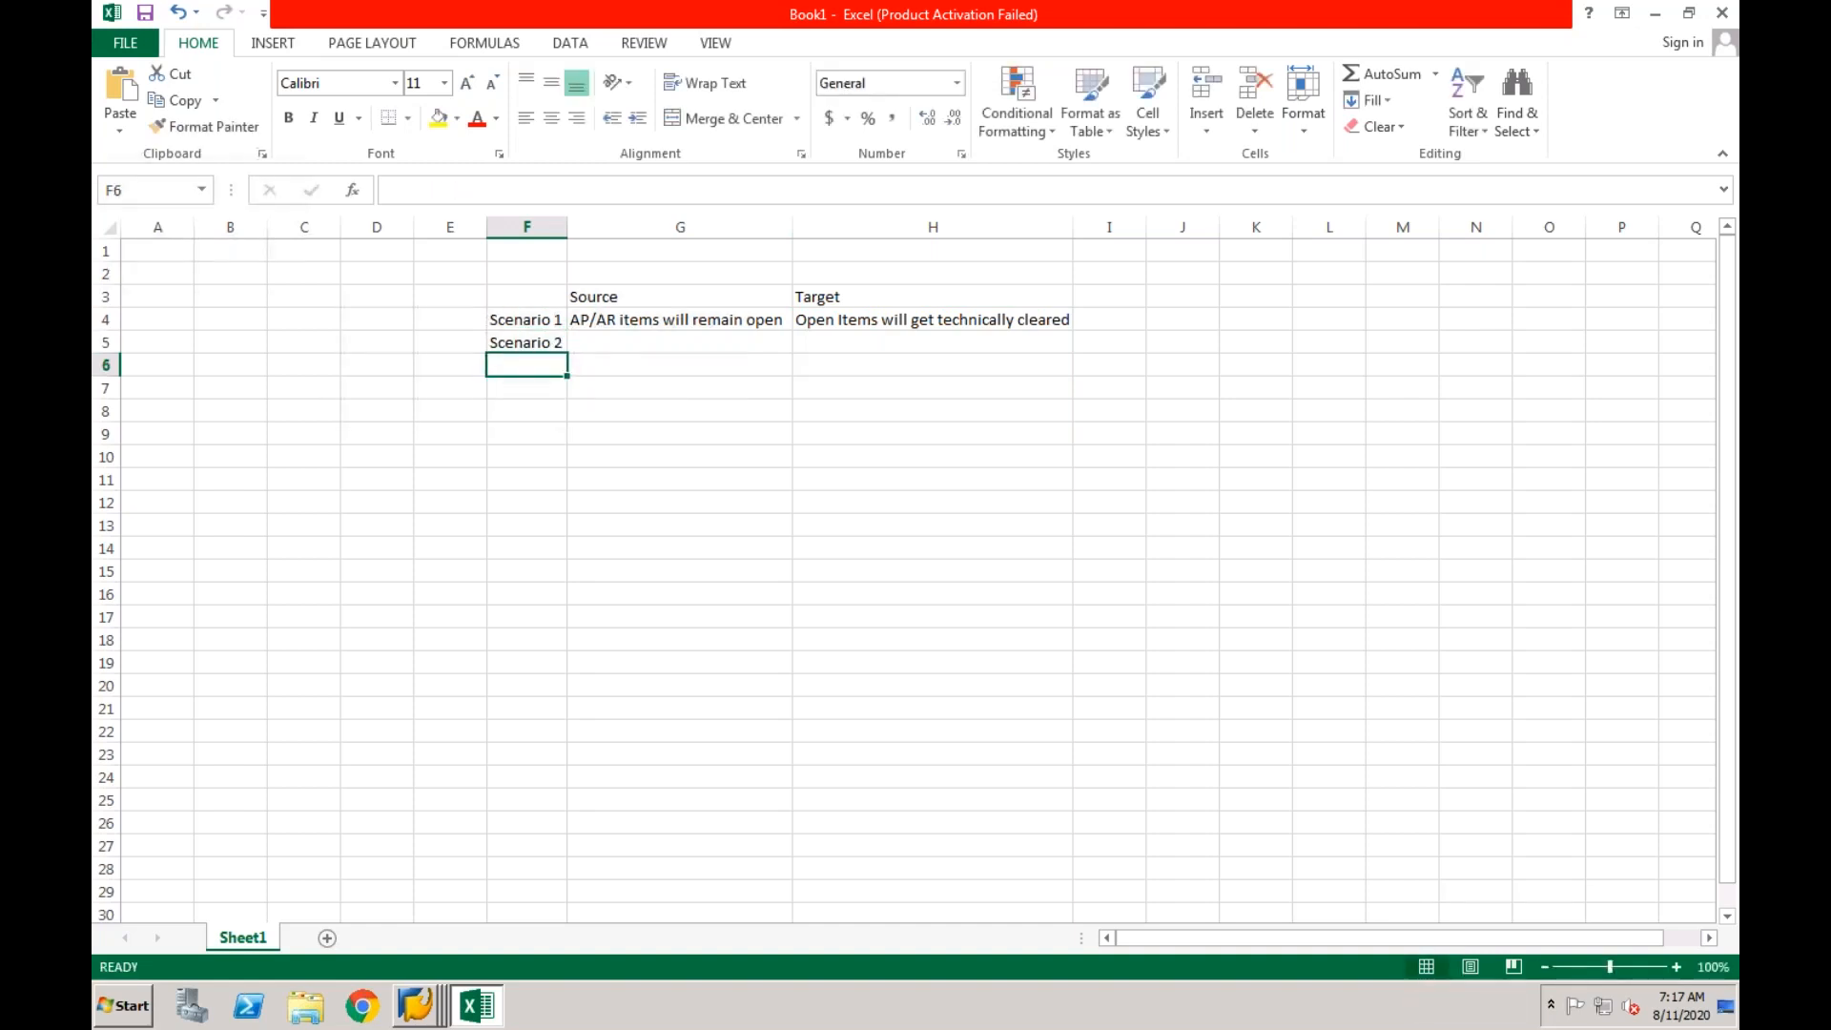
# Copy the text "AP/AR items will remain open" from G4 into the Scenario 2 source and target cells, G5 and H5.
pyautogui.click(610, 345)
pyautogui.click(726, 320)
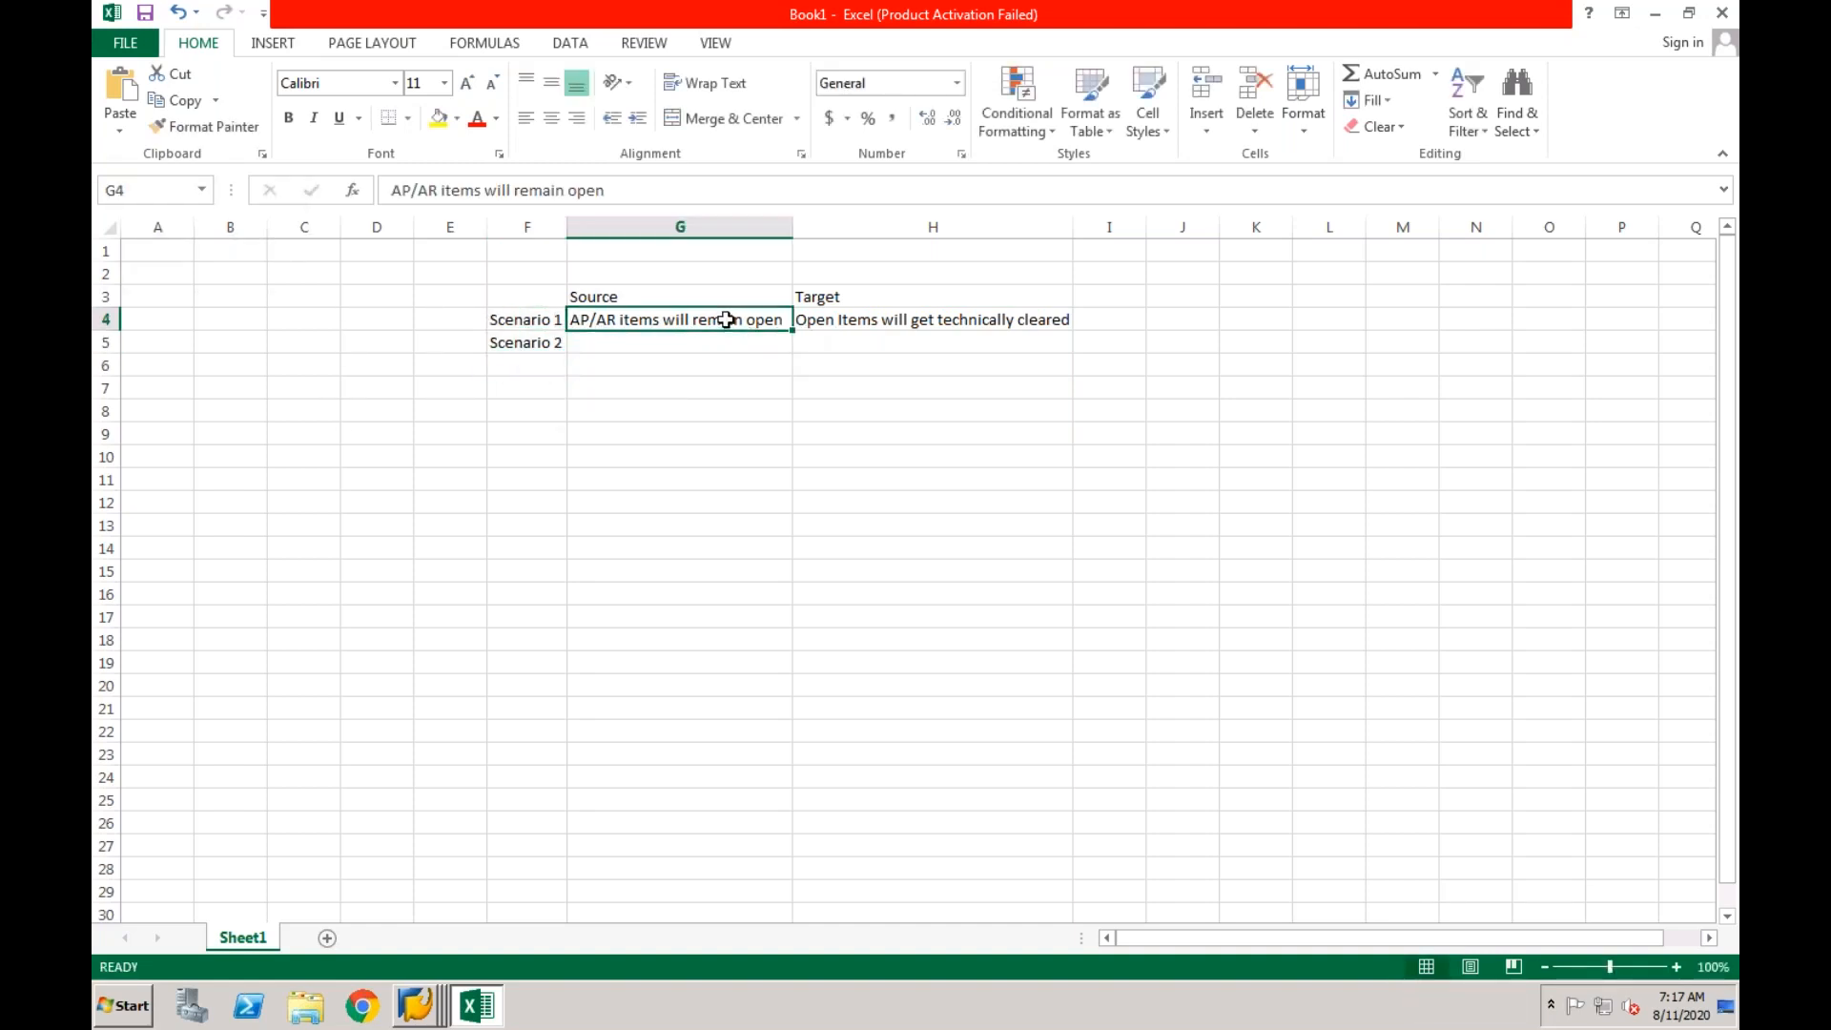
pyautogui.hotkey('ctrl', 'c')
pyautogui.click(692, 344)
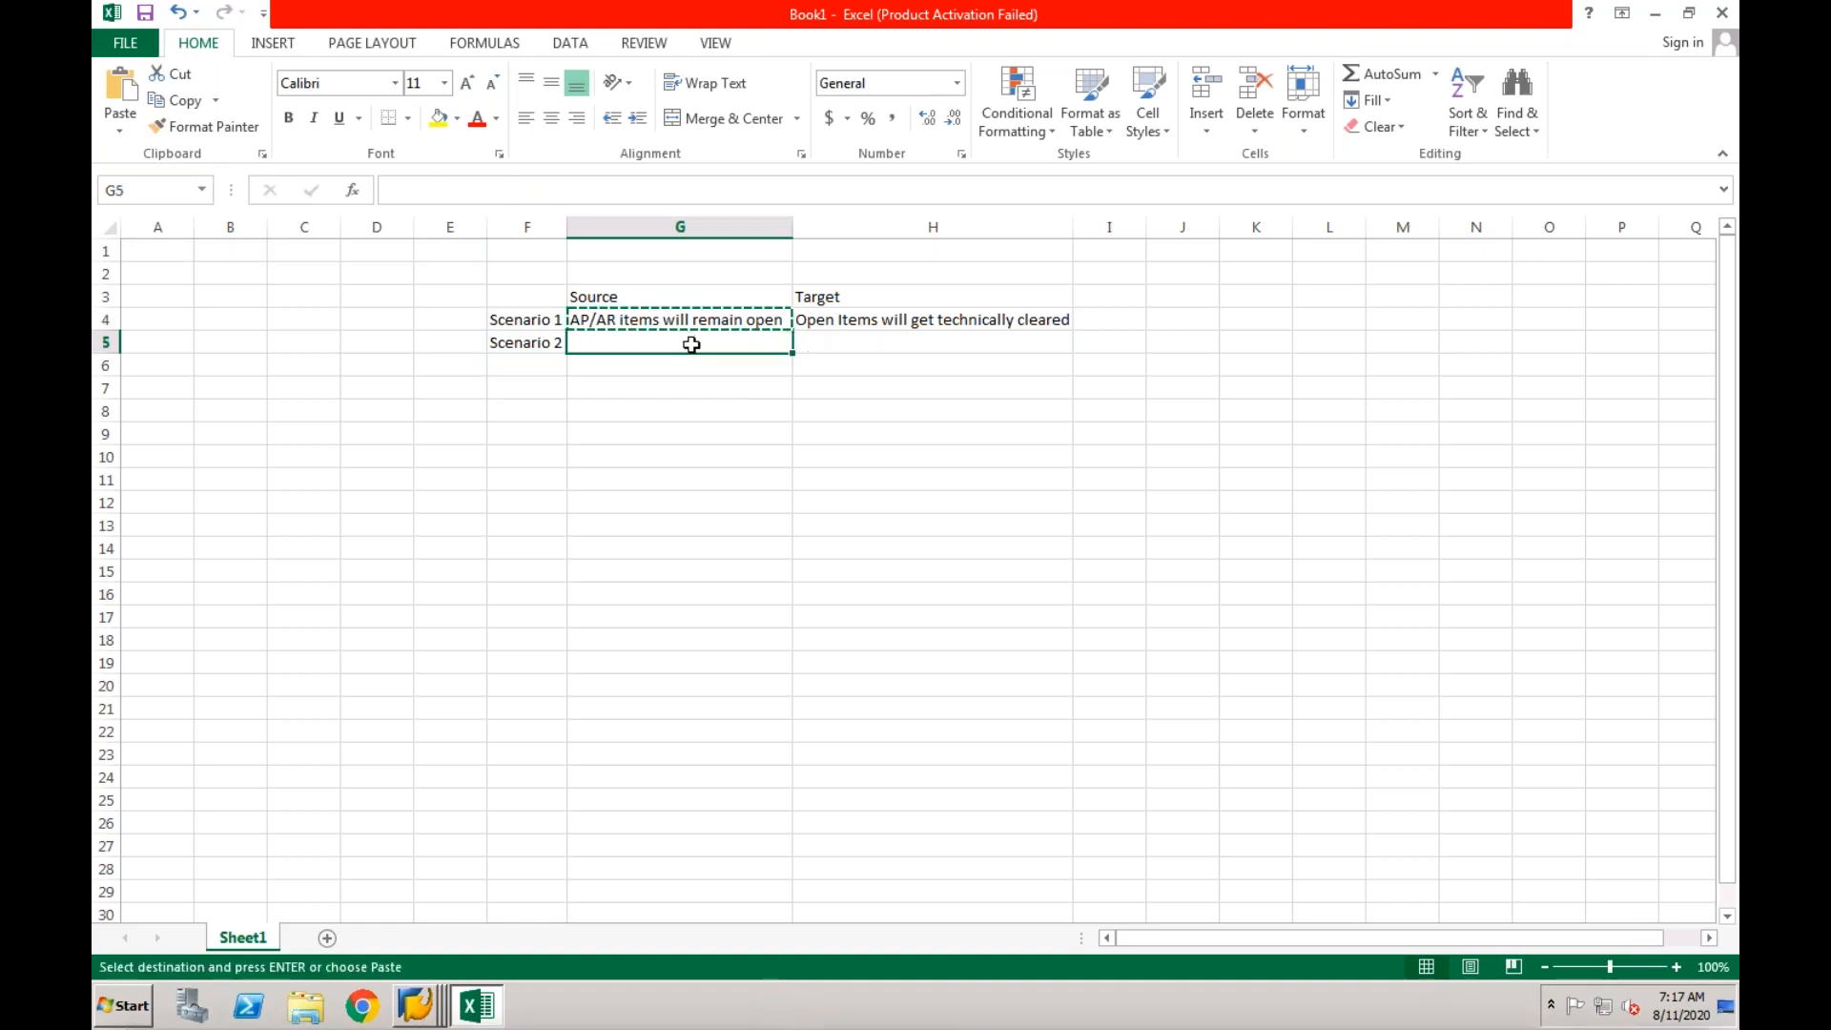
pyautogui.hotkey('ctrl', 'v')
pyautogui.click(833, 342)
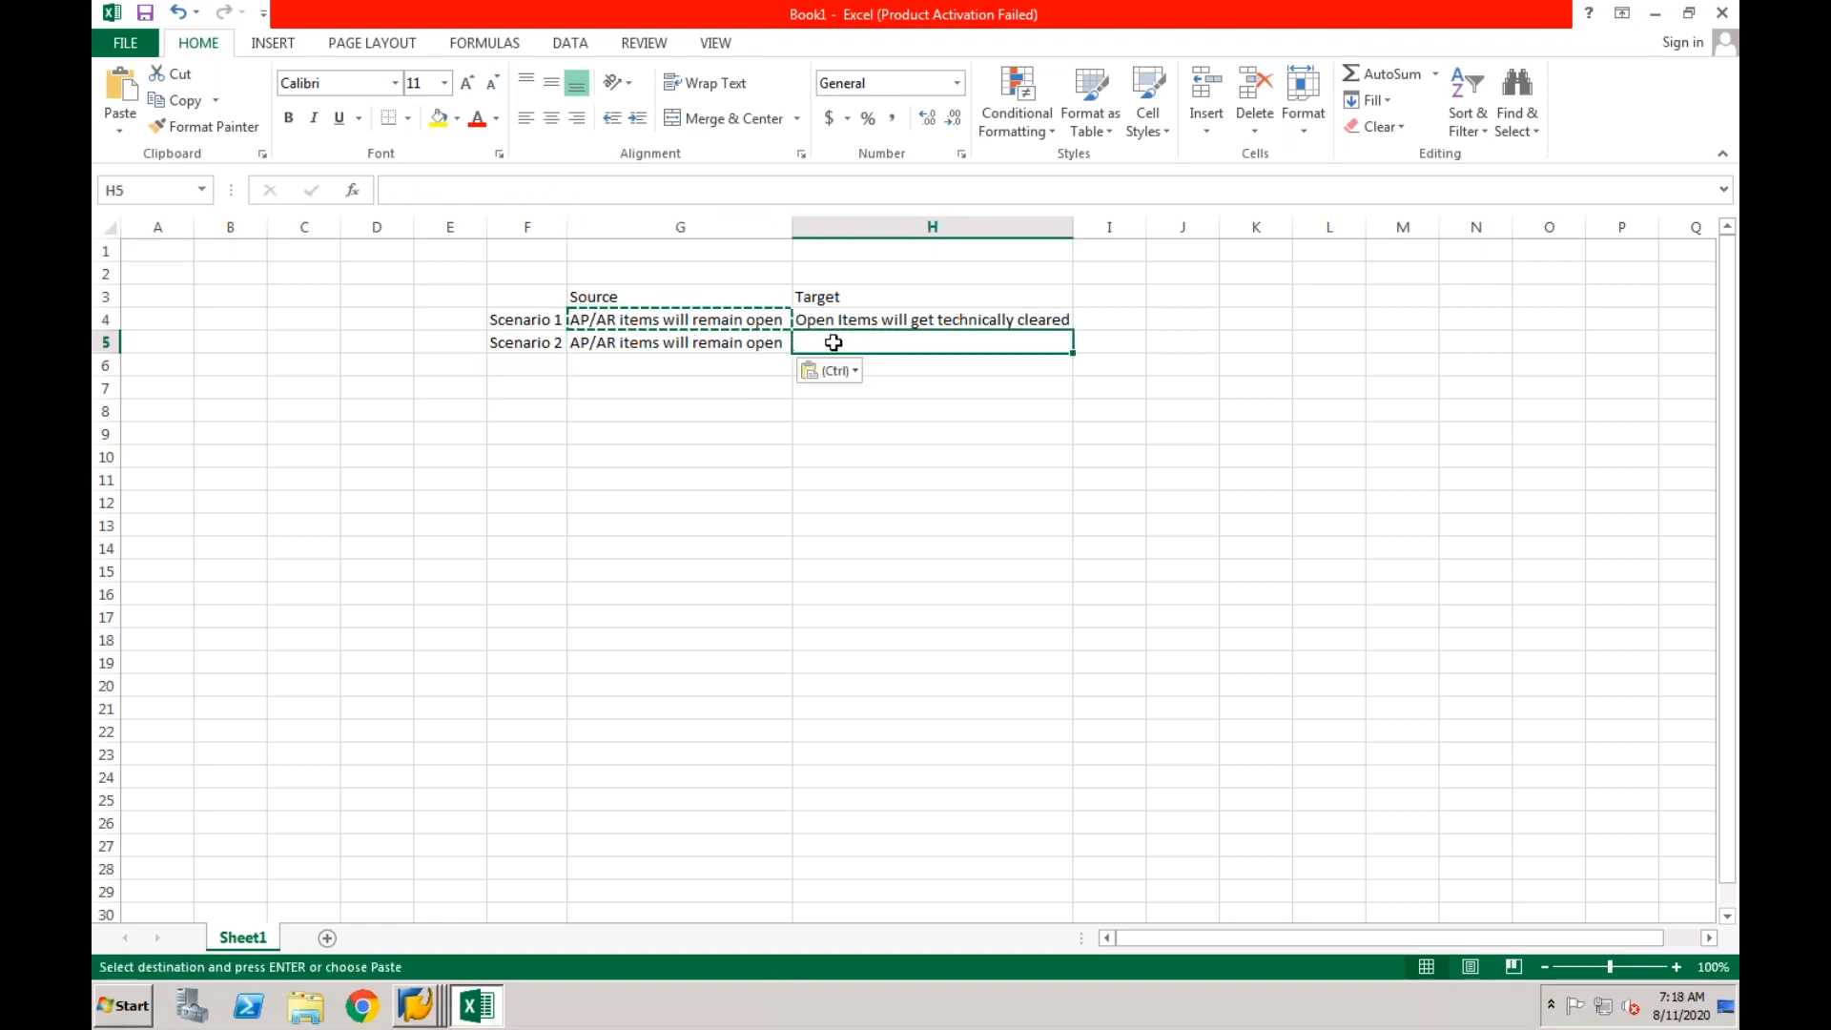
pyautogui.hotkey('ctrl', 'v')
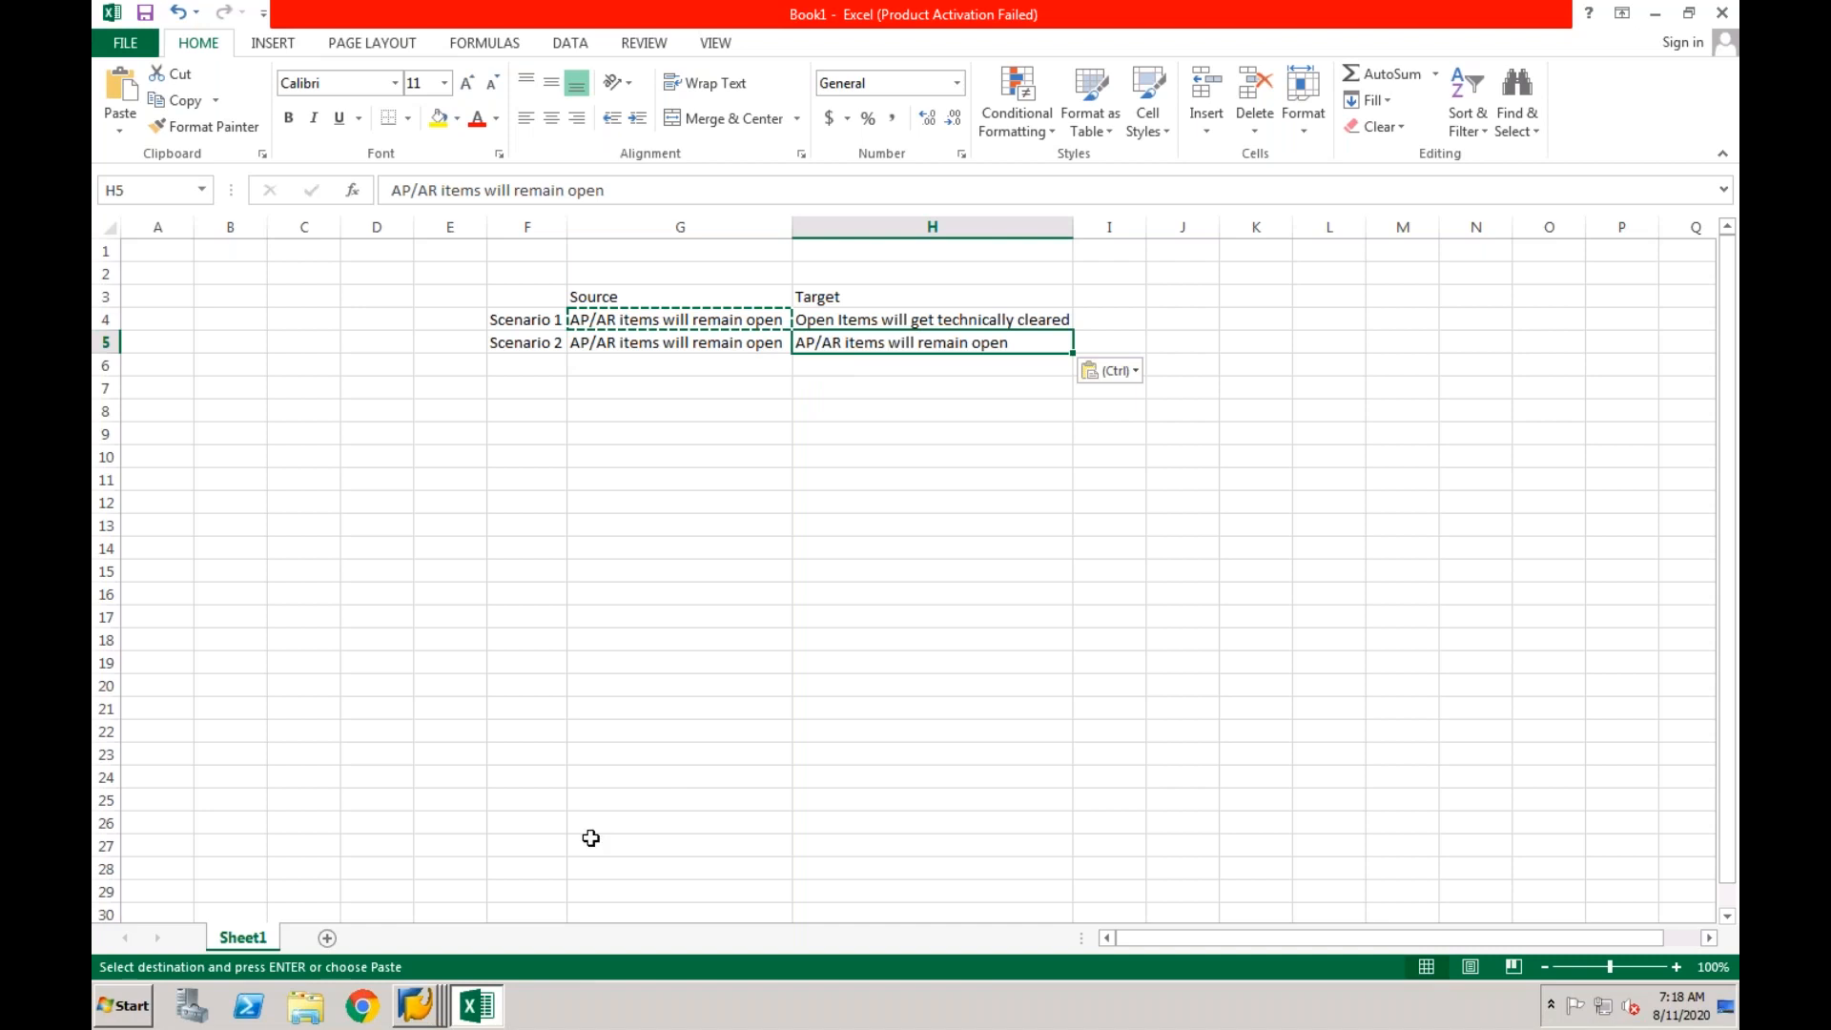
# Switch to SAP to view the vendor invoice's data entry view for company code CF01, and return to the Excel workbook.
pyautogui.click(426, 1004)
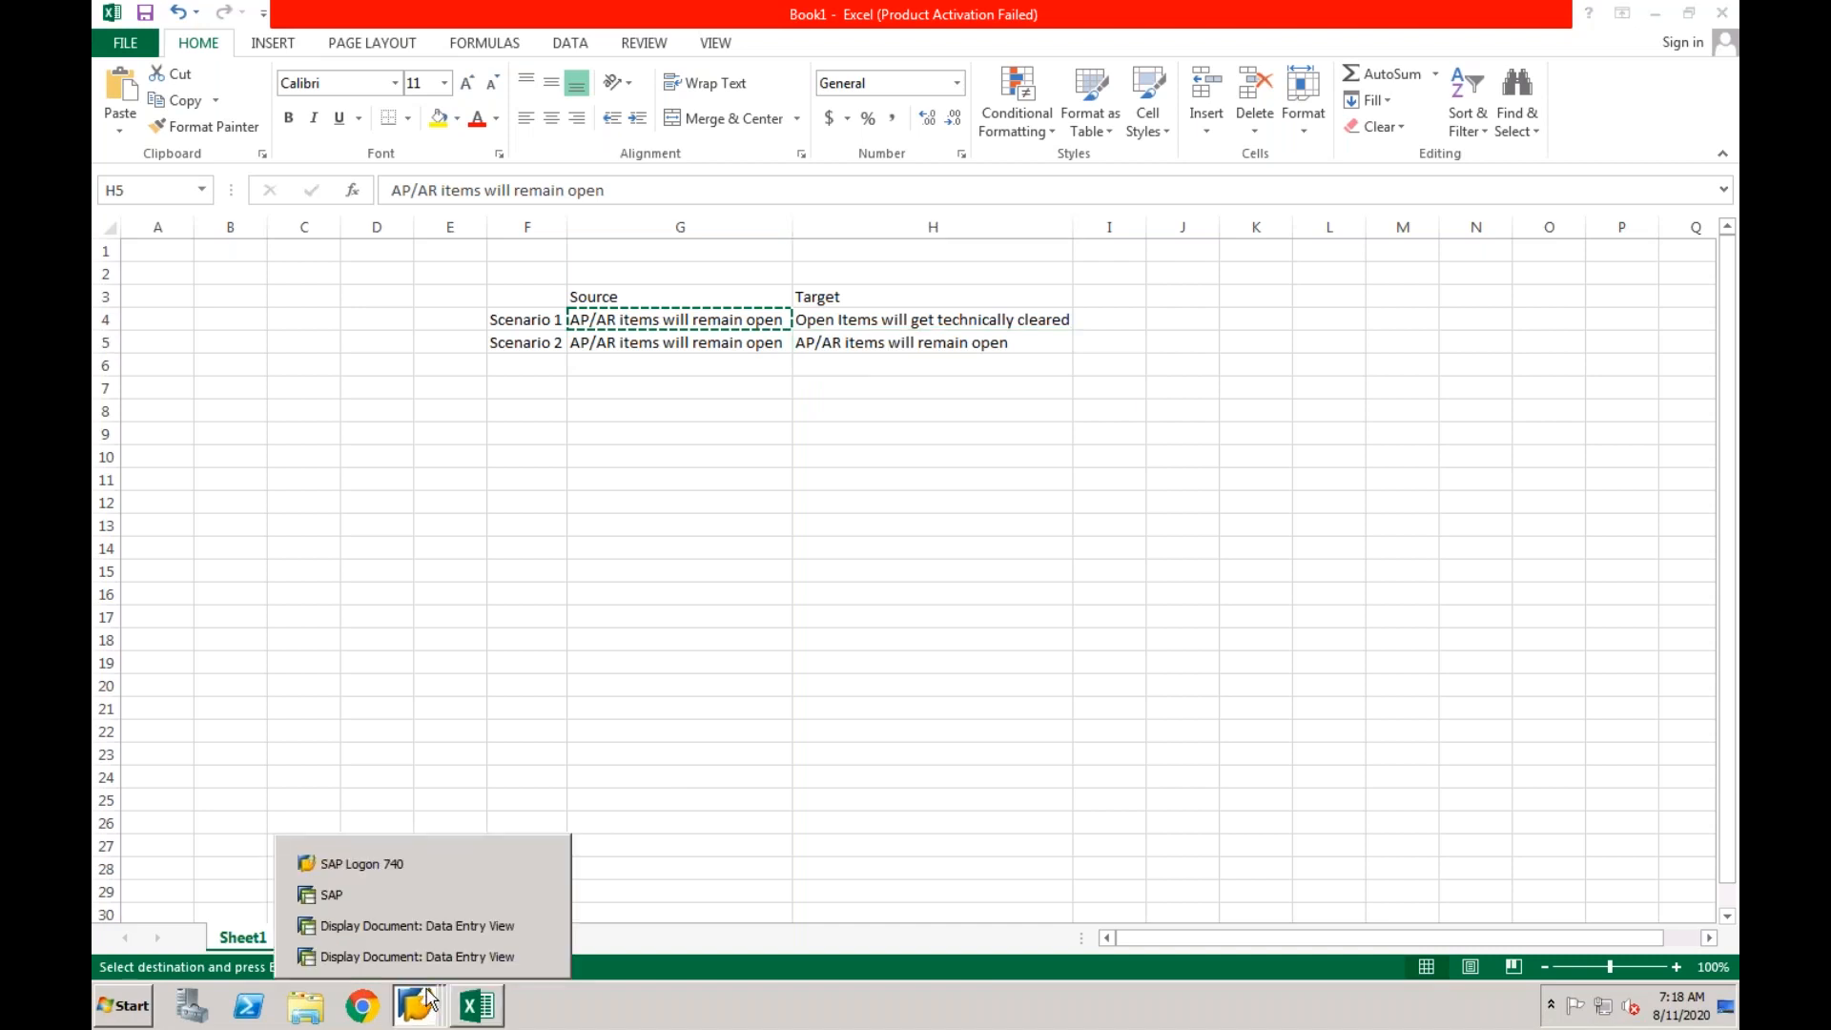
pyautogui.click(433, 927)
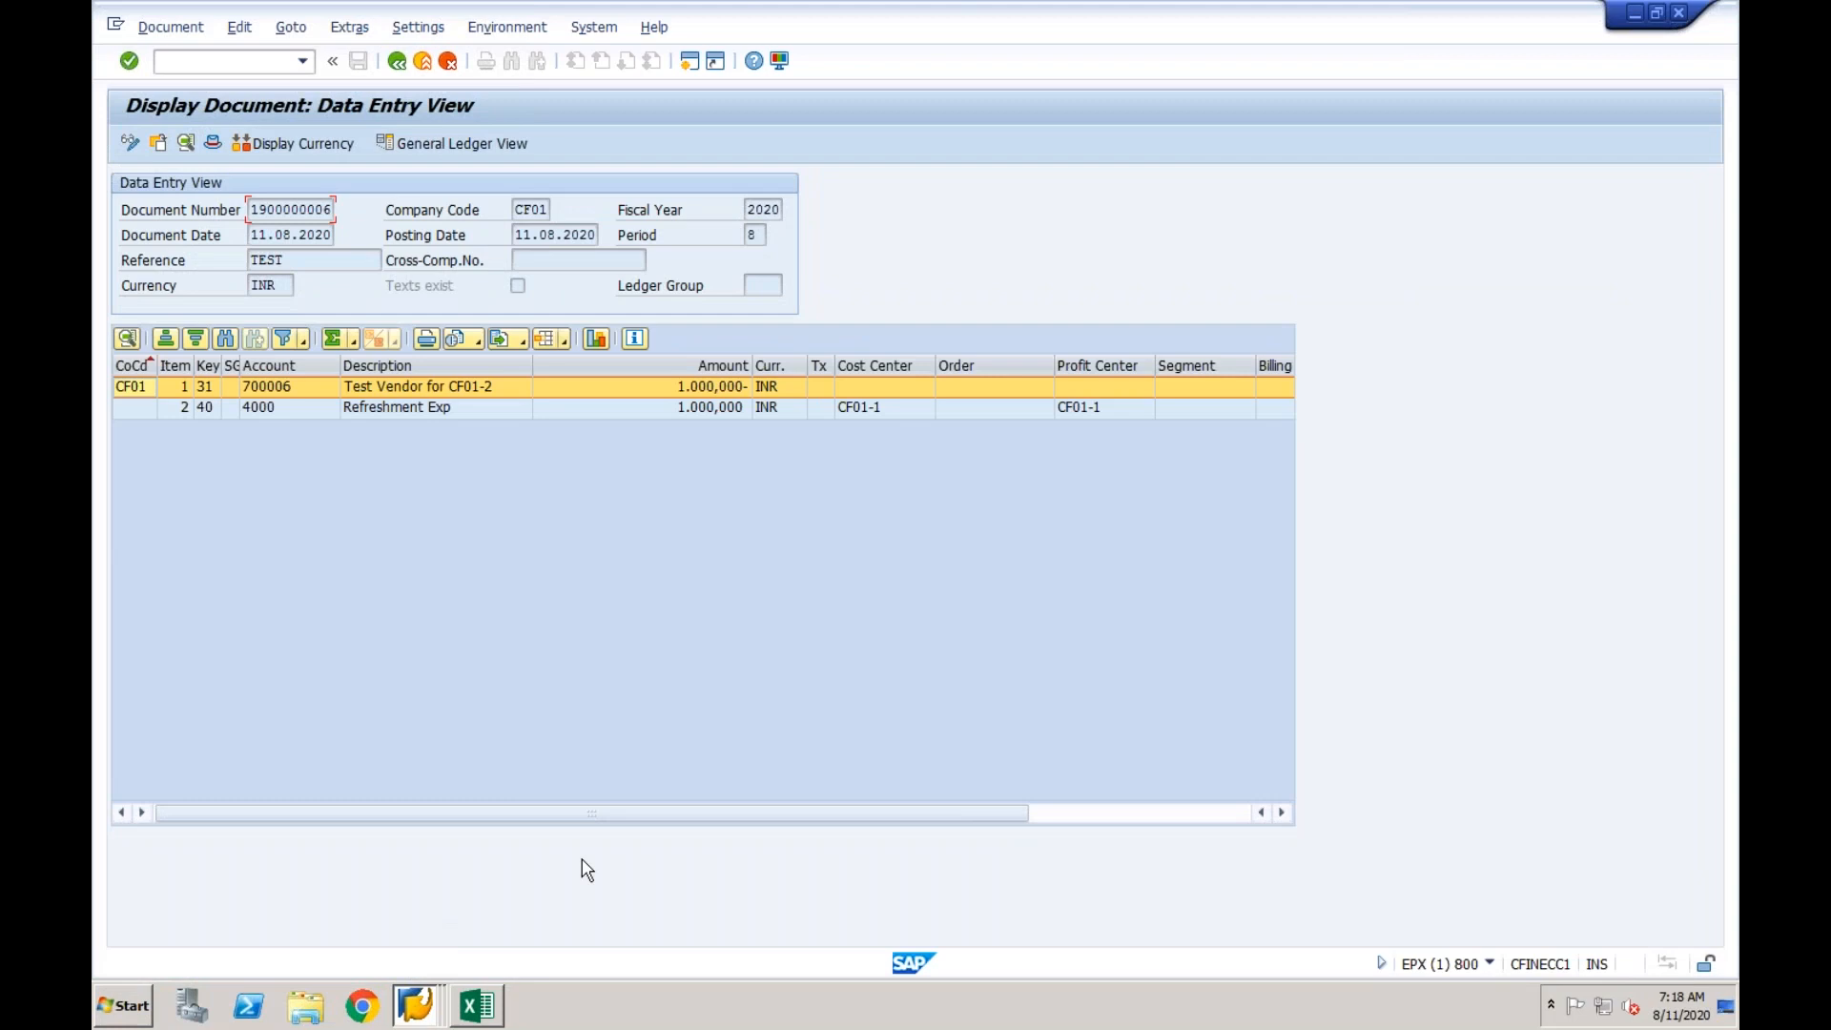
pyautogui.click(477, 1006)
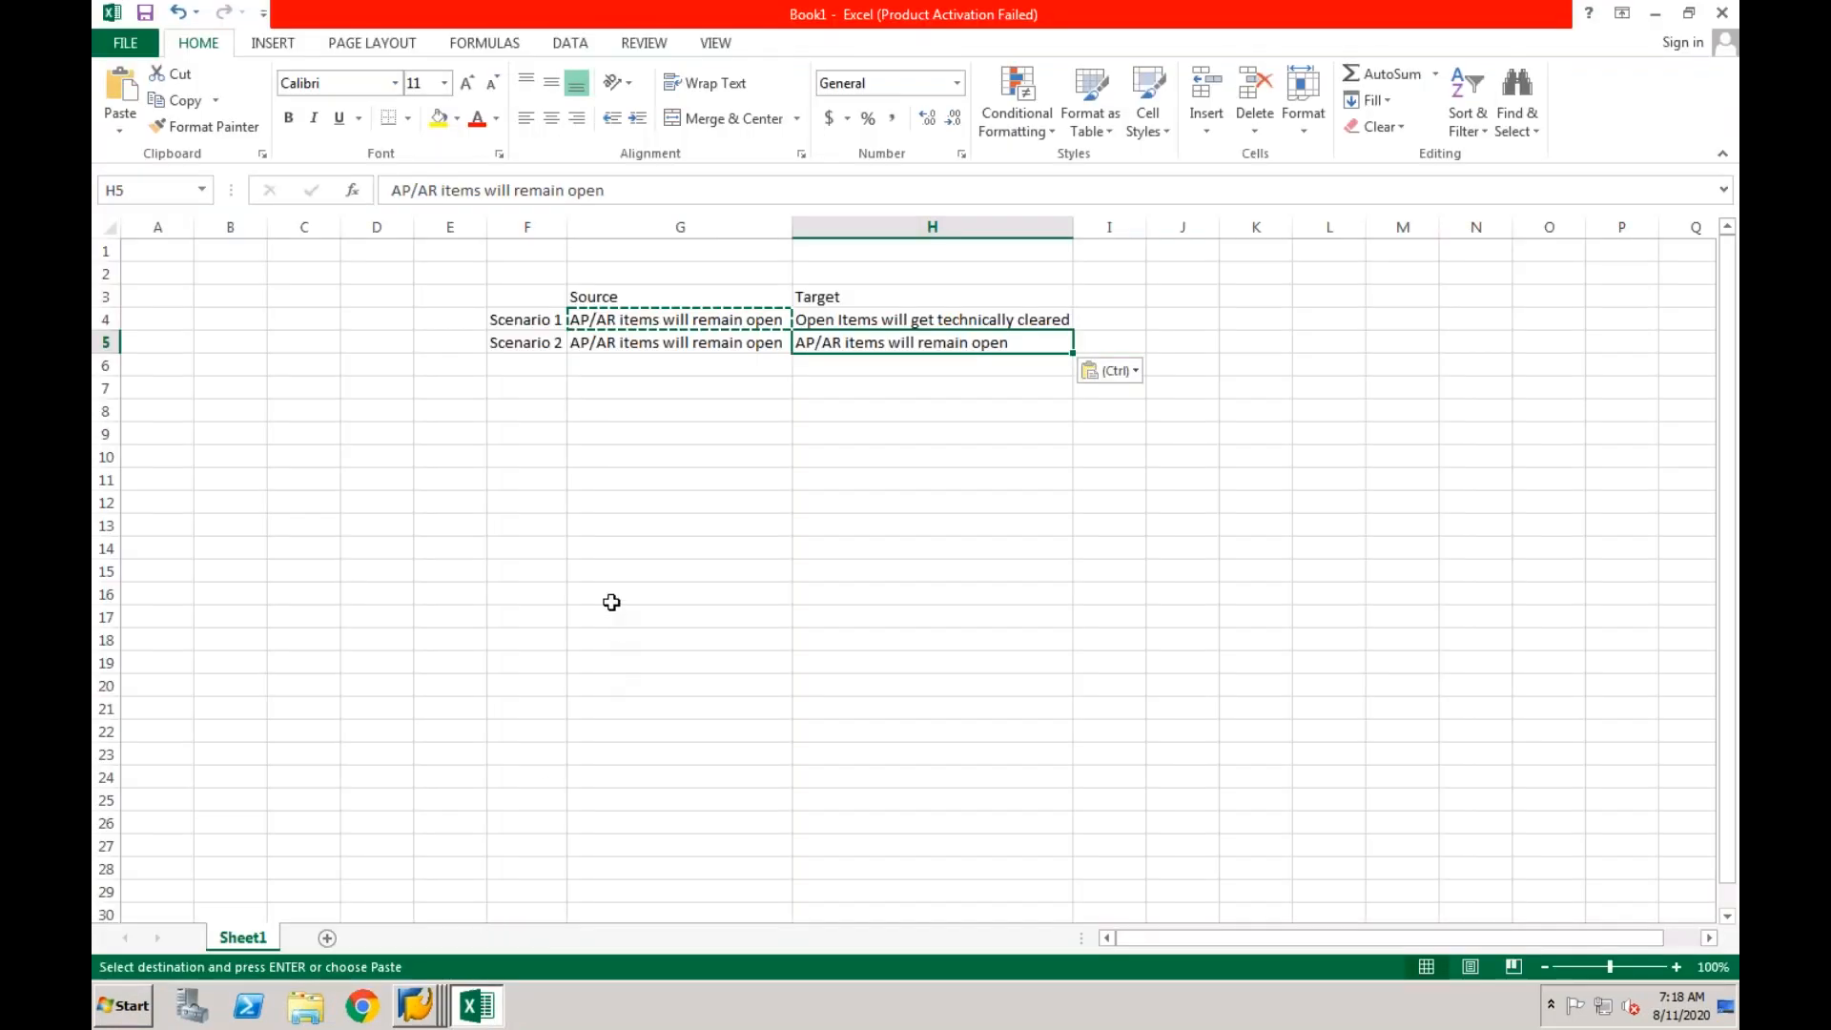
pyautogui.press('Escape')
# Copy the Scenario 2 source text from G5 into the target cell H5 again.
pyautogui.click(680, 346)
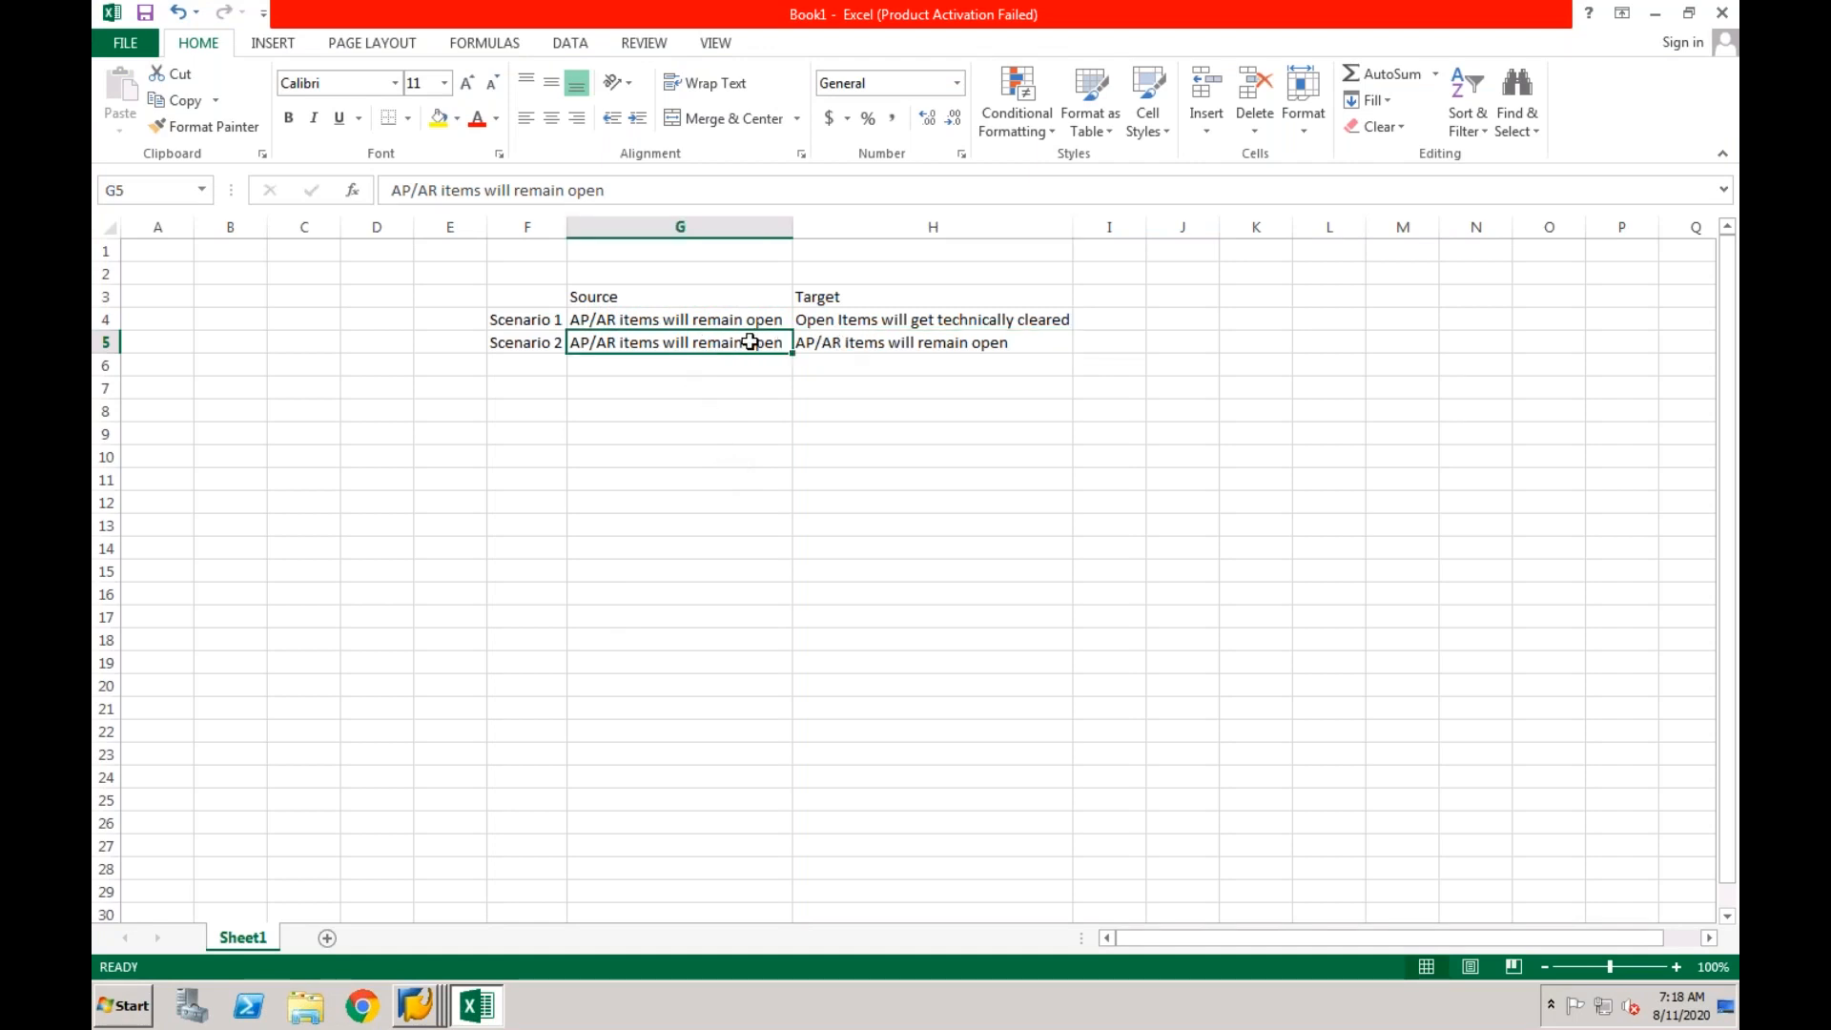
pyautogui.hotkey('ctrl', 'c')
pyautogui.click(802, 343)
pyautogui.hotkey('ctrl', 'v')
pyautogui.click(759, 395)
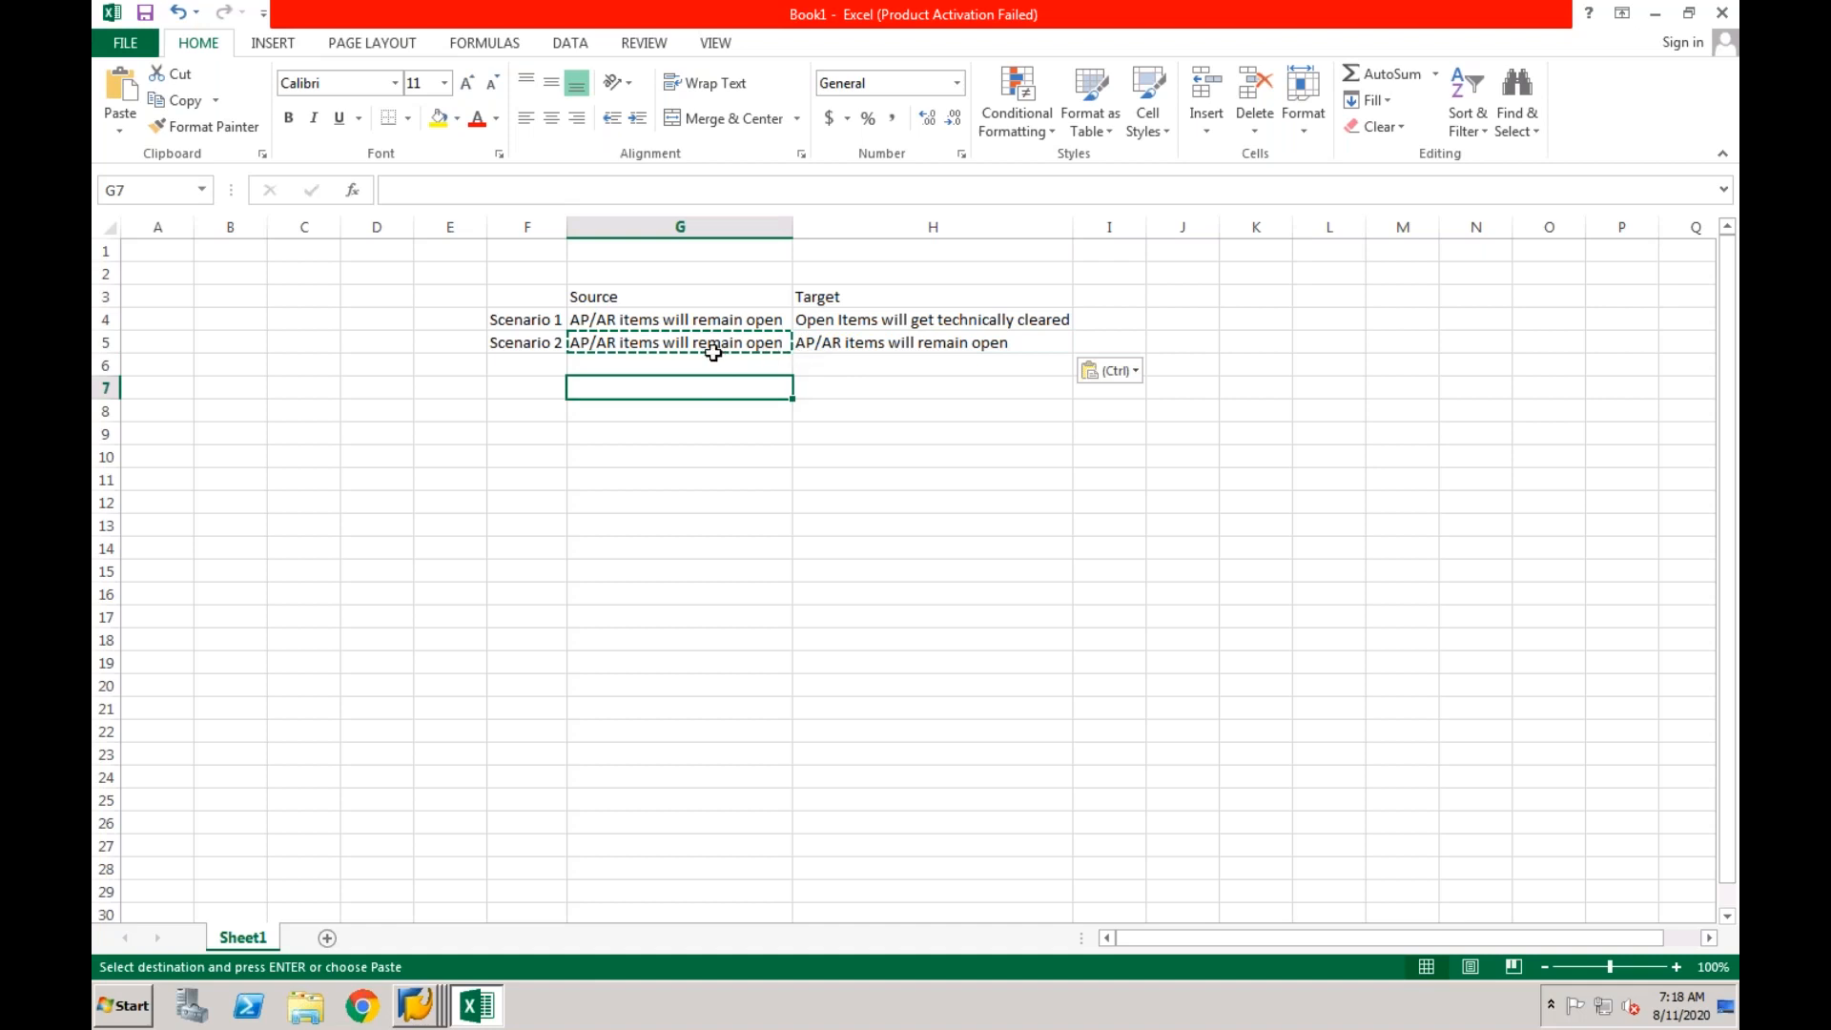
pyautogui.click(665, 361)
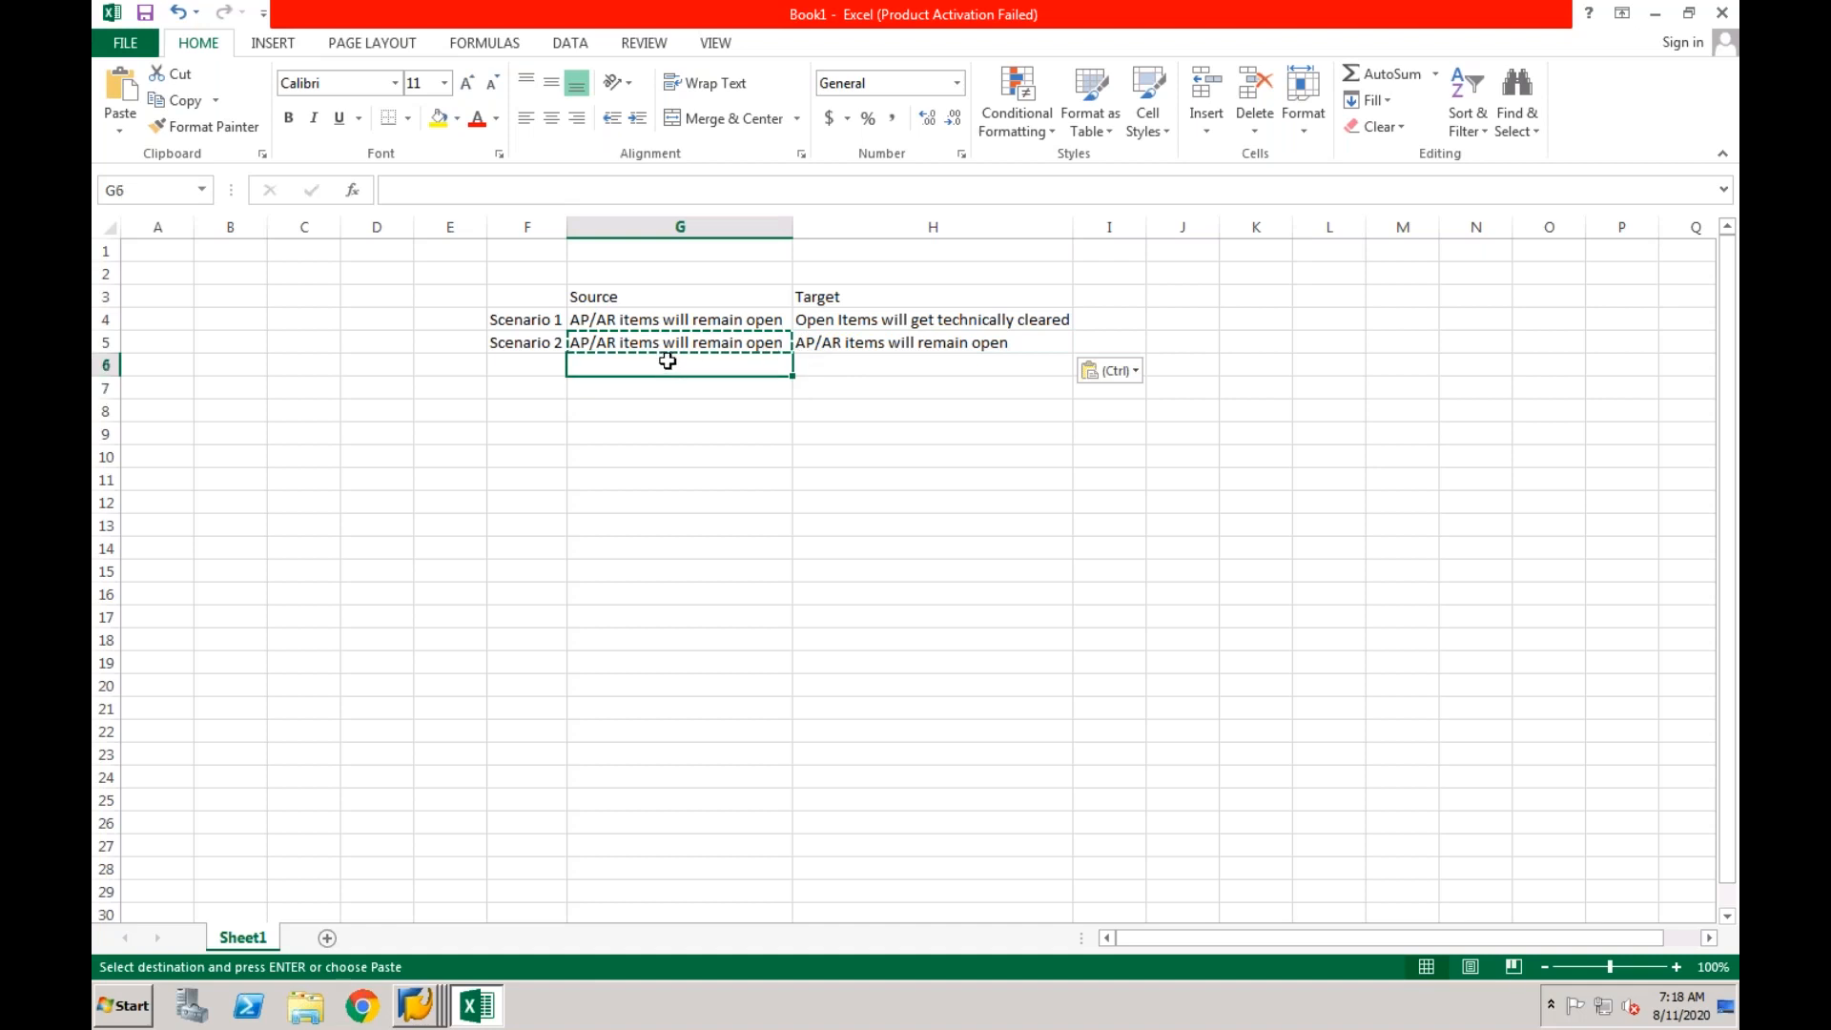
pyautogui.press('Escape')
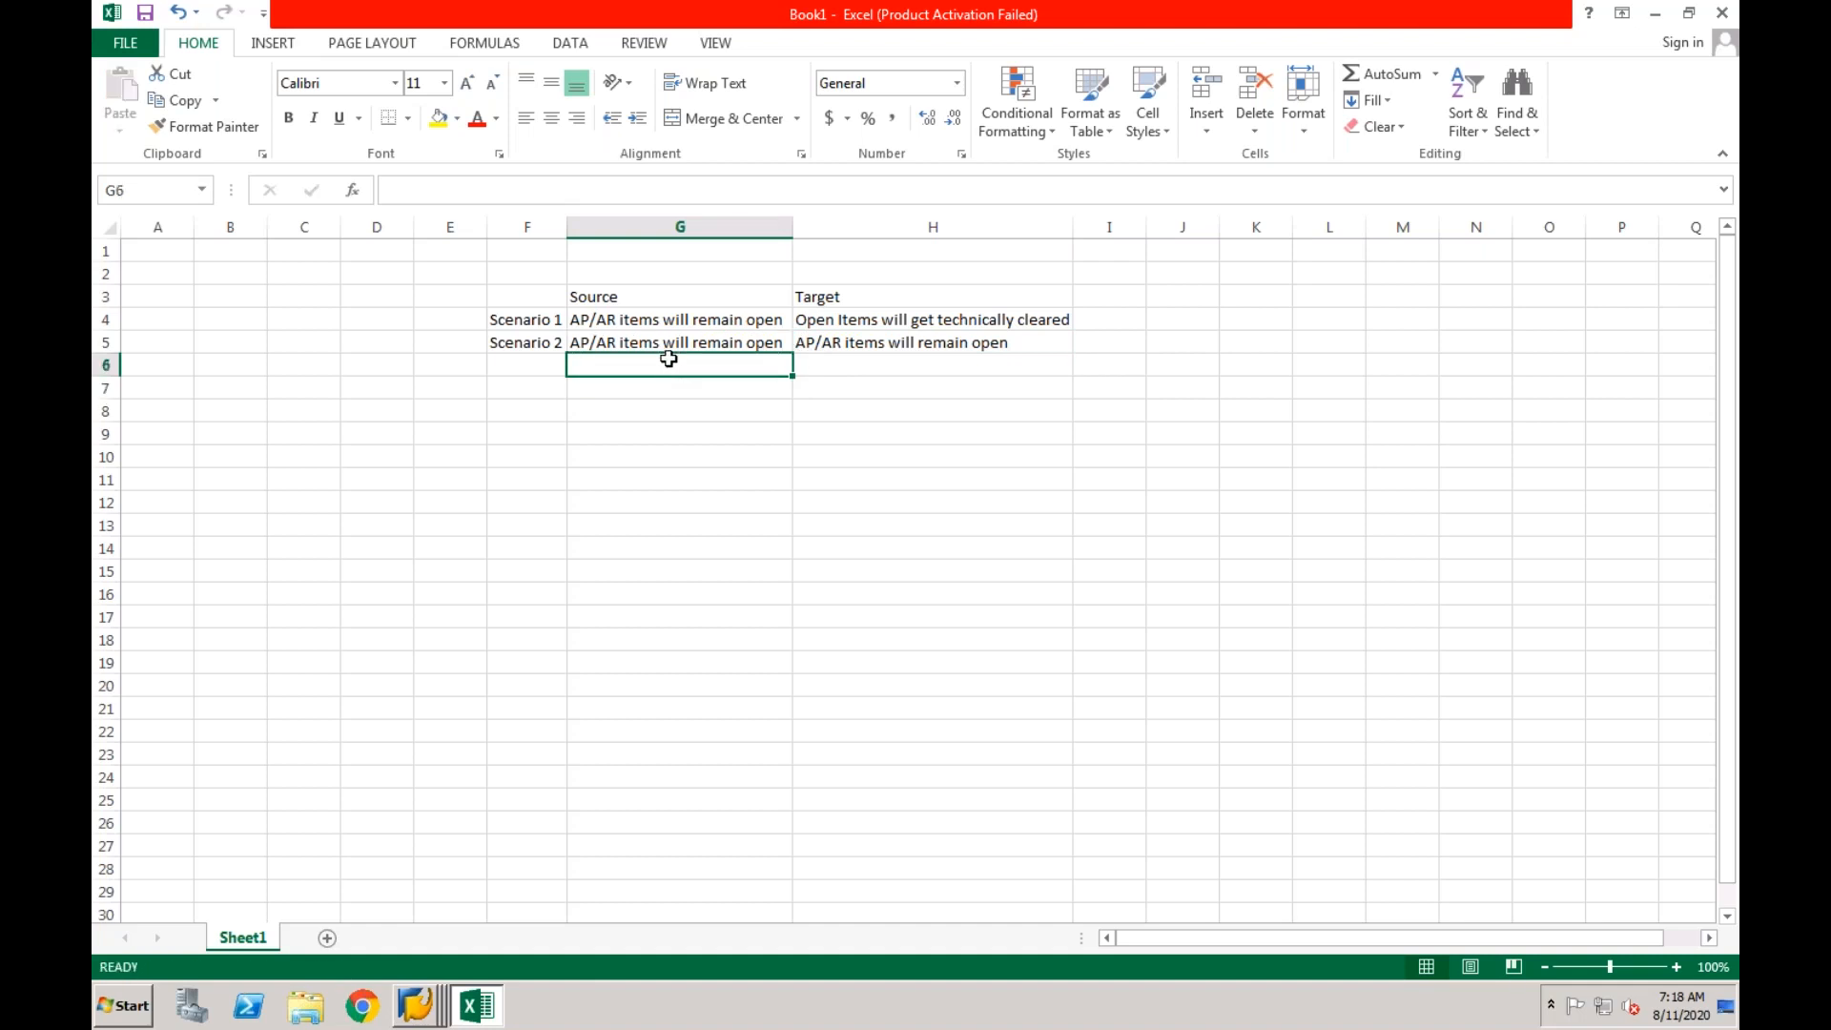
pyautogui.click(673, 343)
pyautogui.click(821, 345)
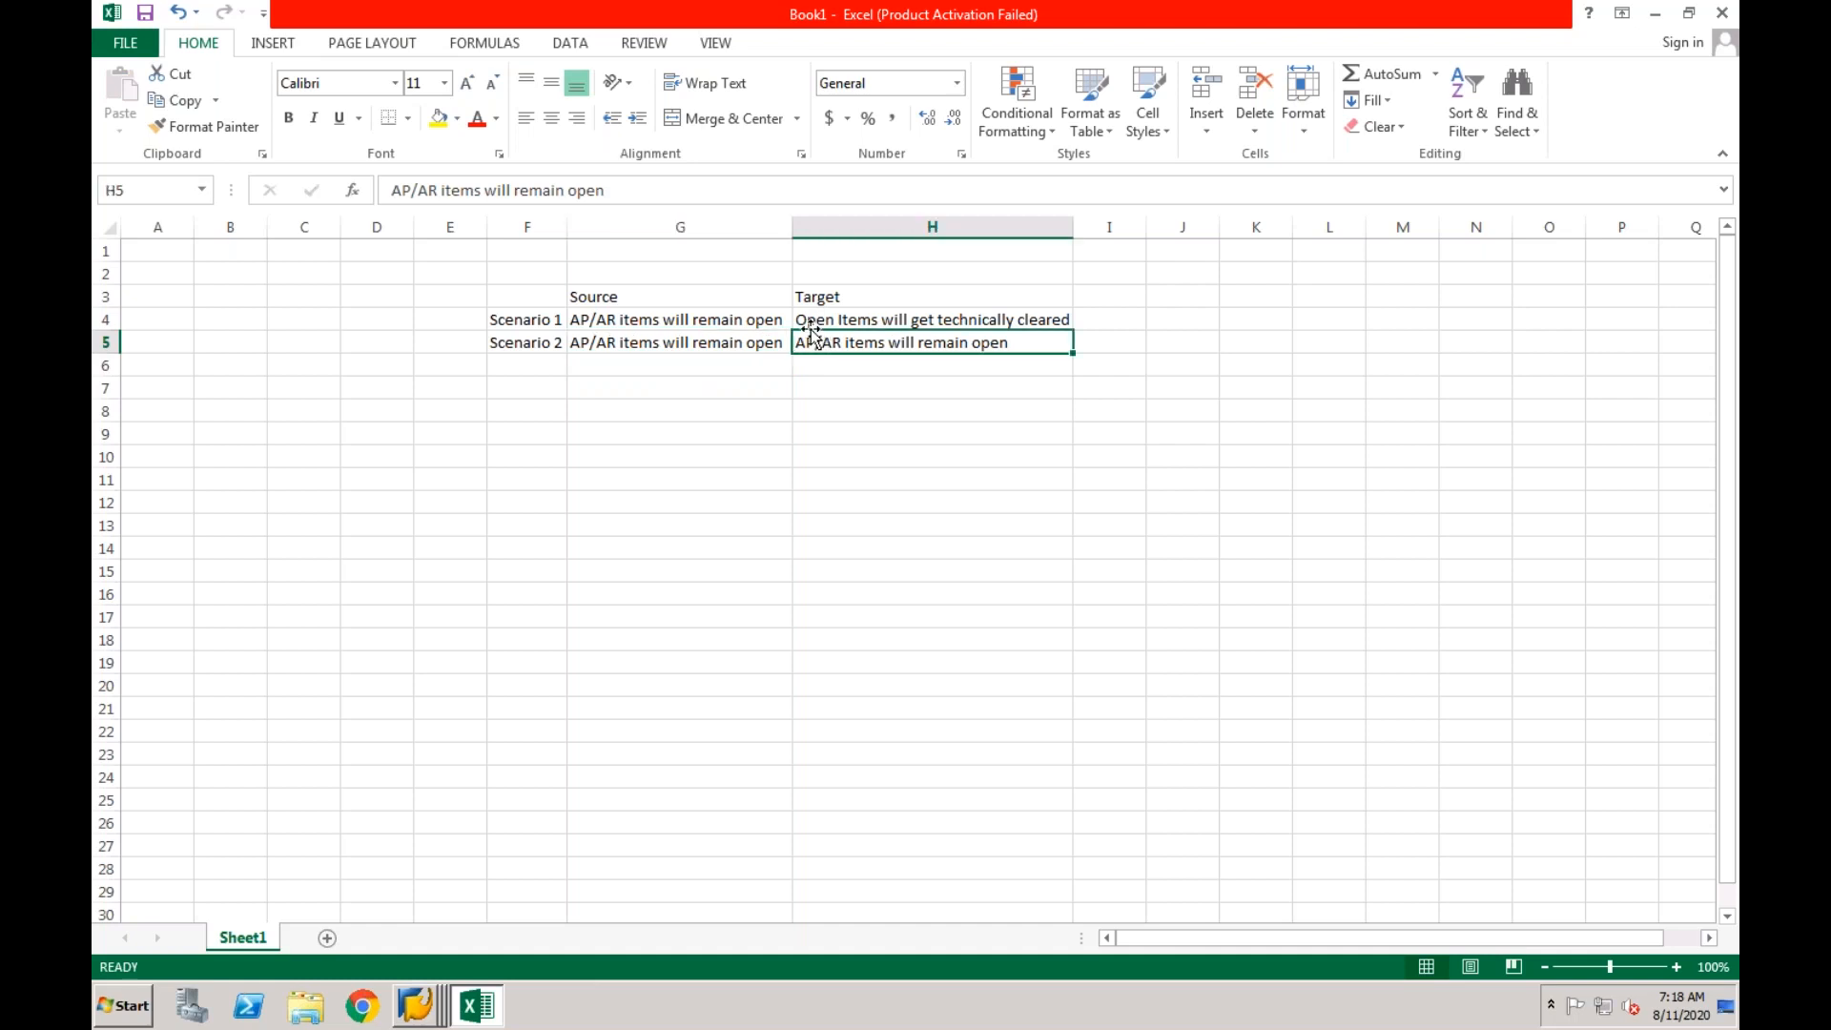
pyautogui.click(741, 347)
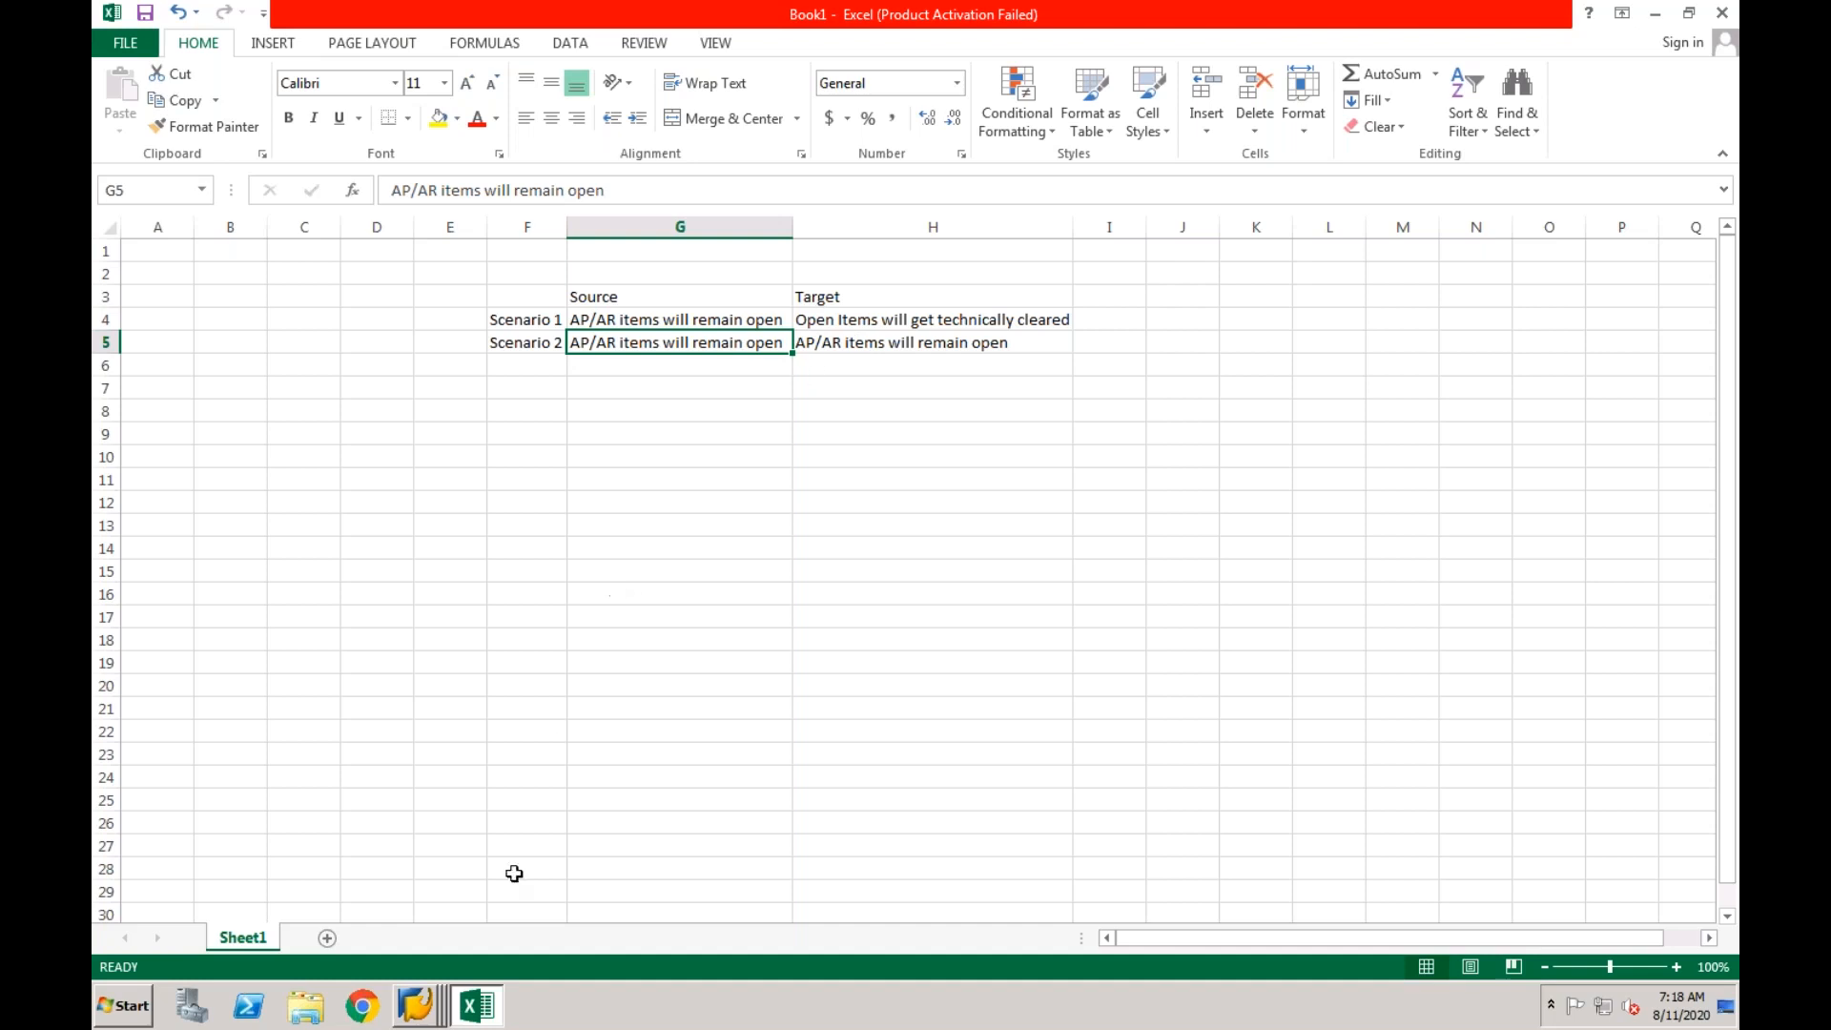
# Switch to SAP to examine the document number of the CF01 vendor invoice, and return to the Excel workbook.
pyautogui.click(425, 1008)
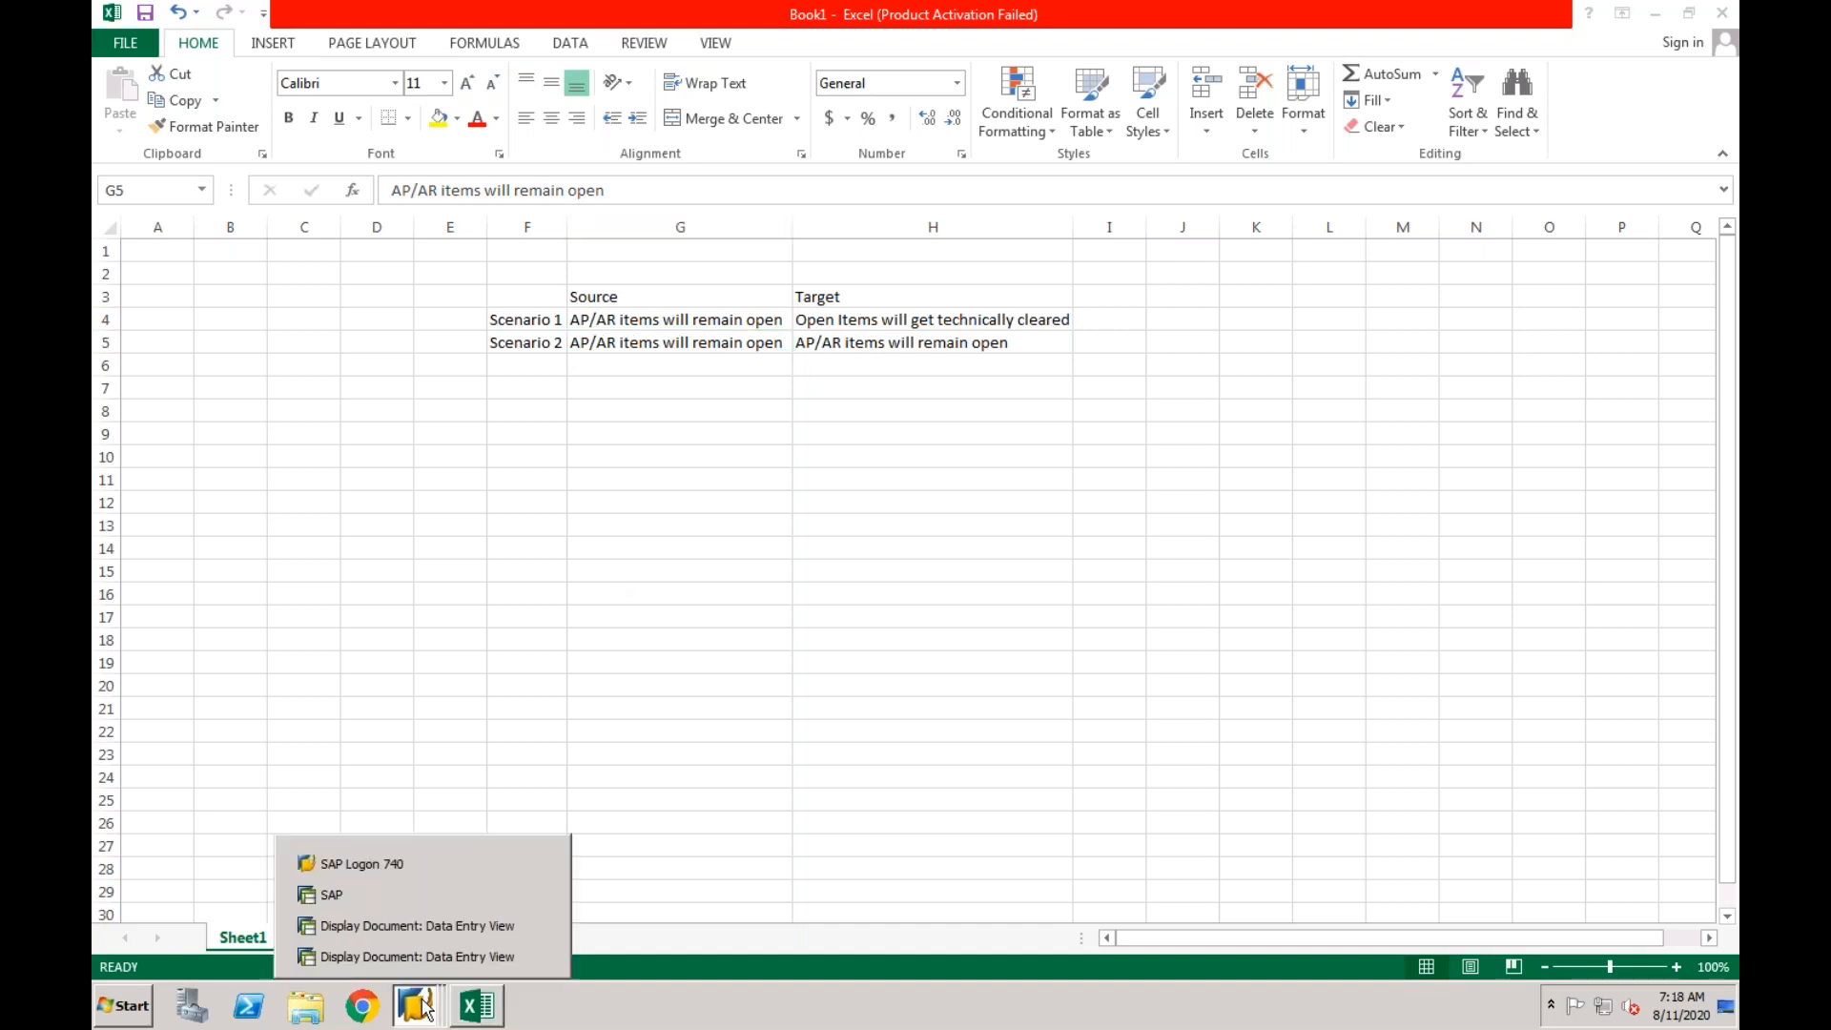
pyautogui.click(426, 930)
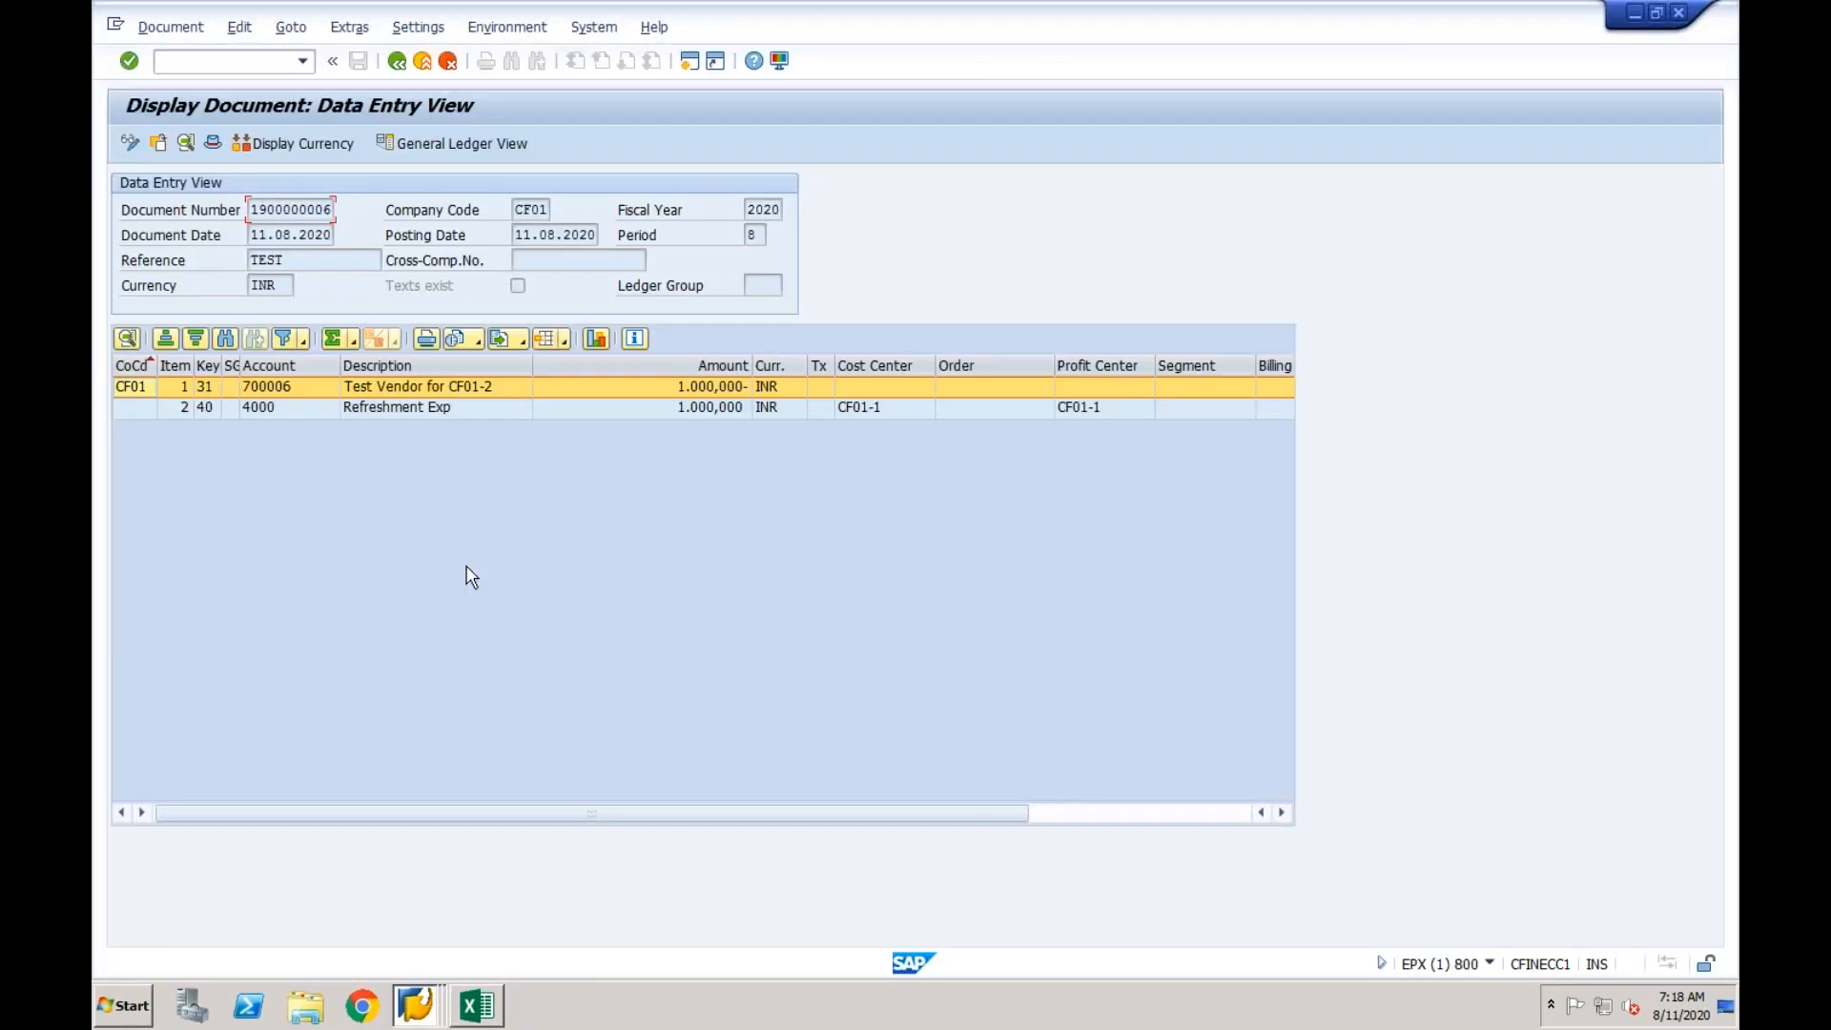
pyautogui.moveTo(253, 212); pyautogui.dragTo(341, 212)
pyautogui.click(255, 62)
pyautogui.click(281, 209)
pyautogui.click(480, 1006)
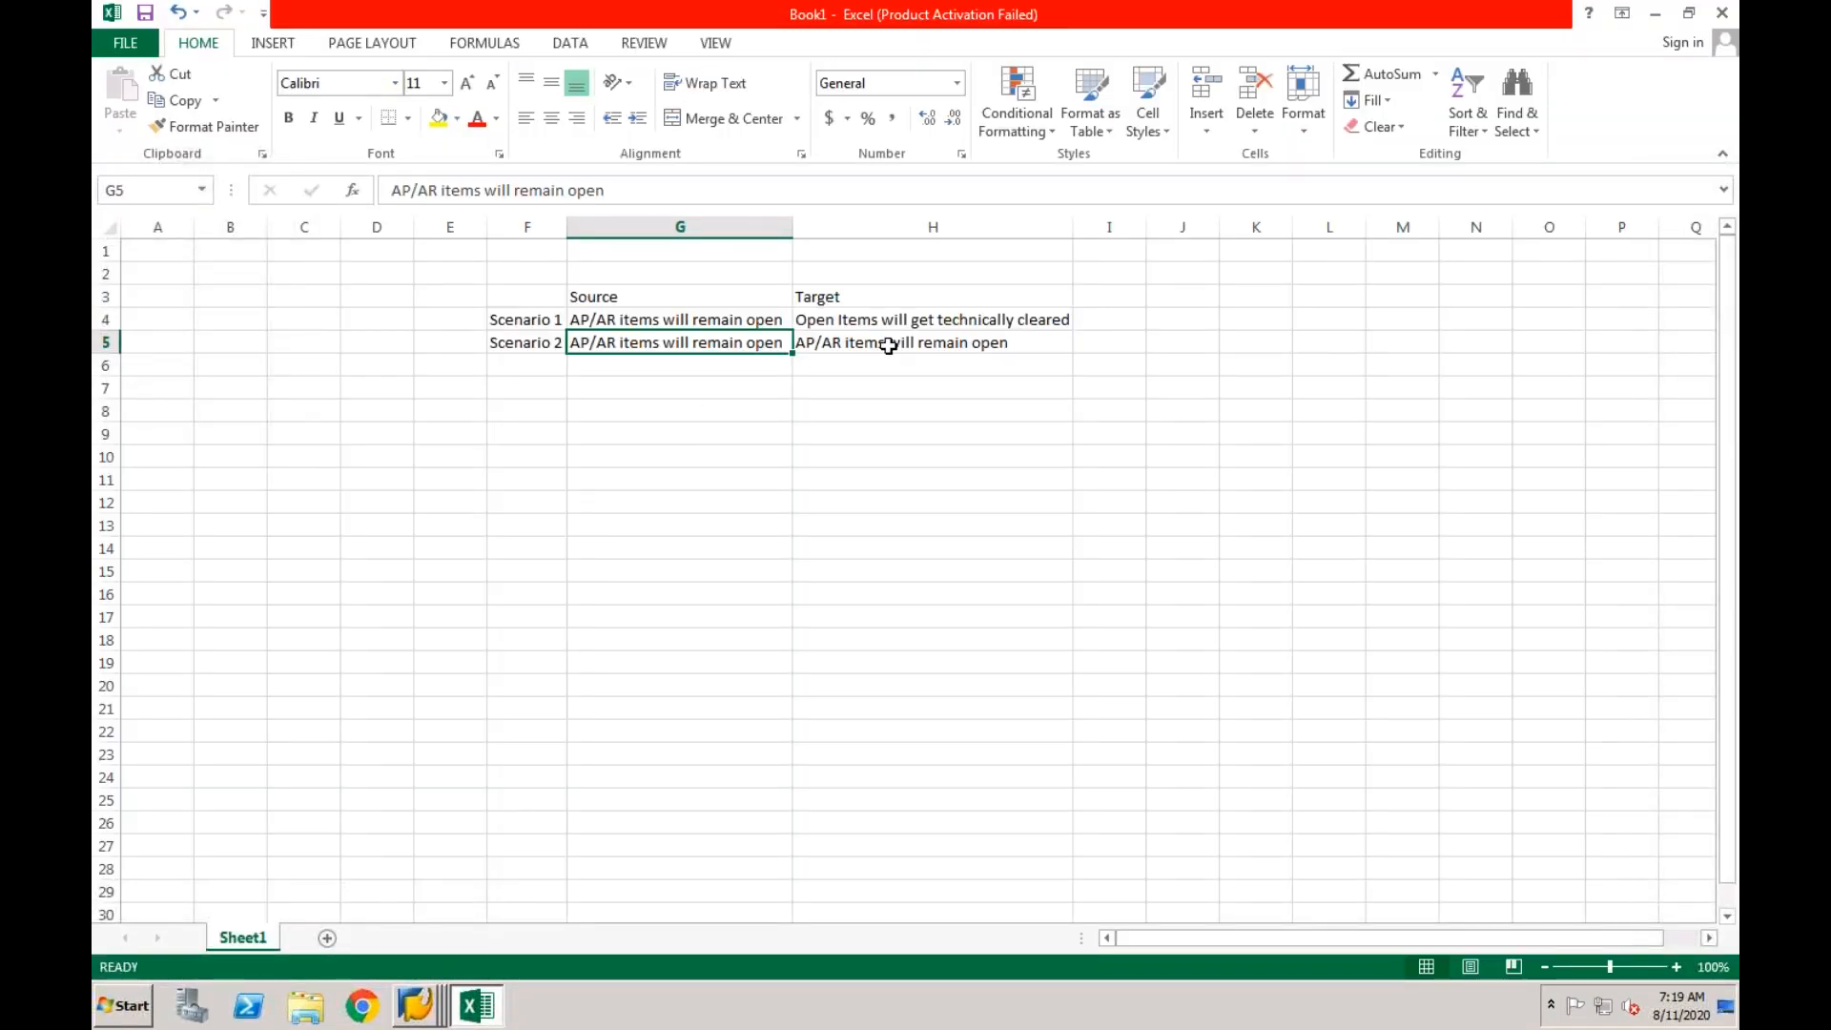
# Enter 1503 in cell E4 beside the Scenario 1 label.
pyautogui.click(547, 365)
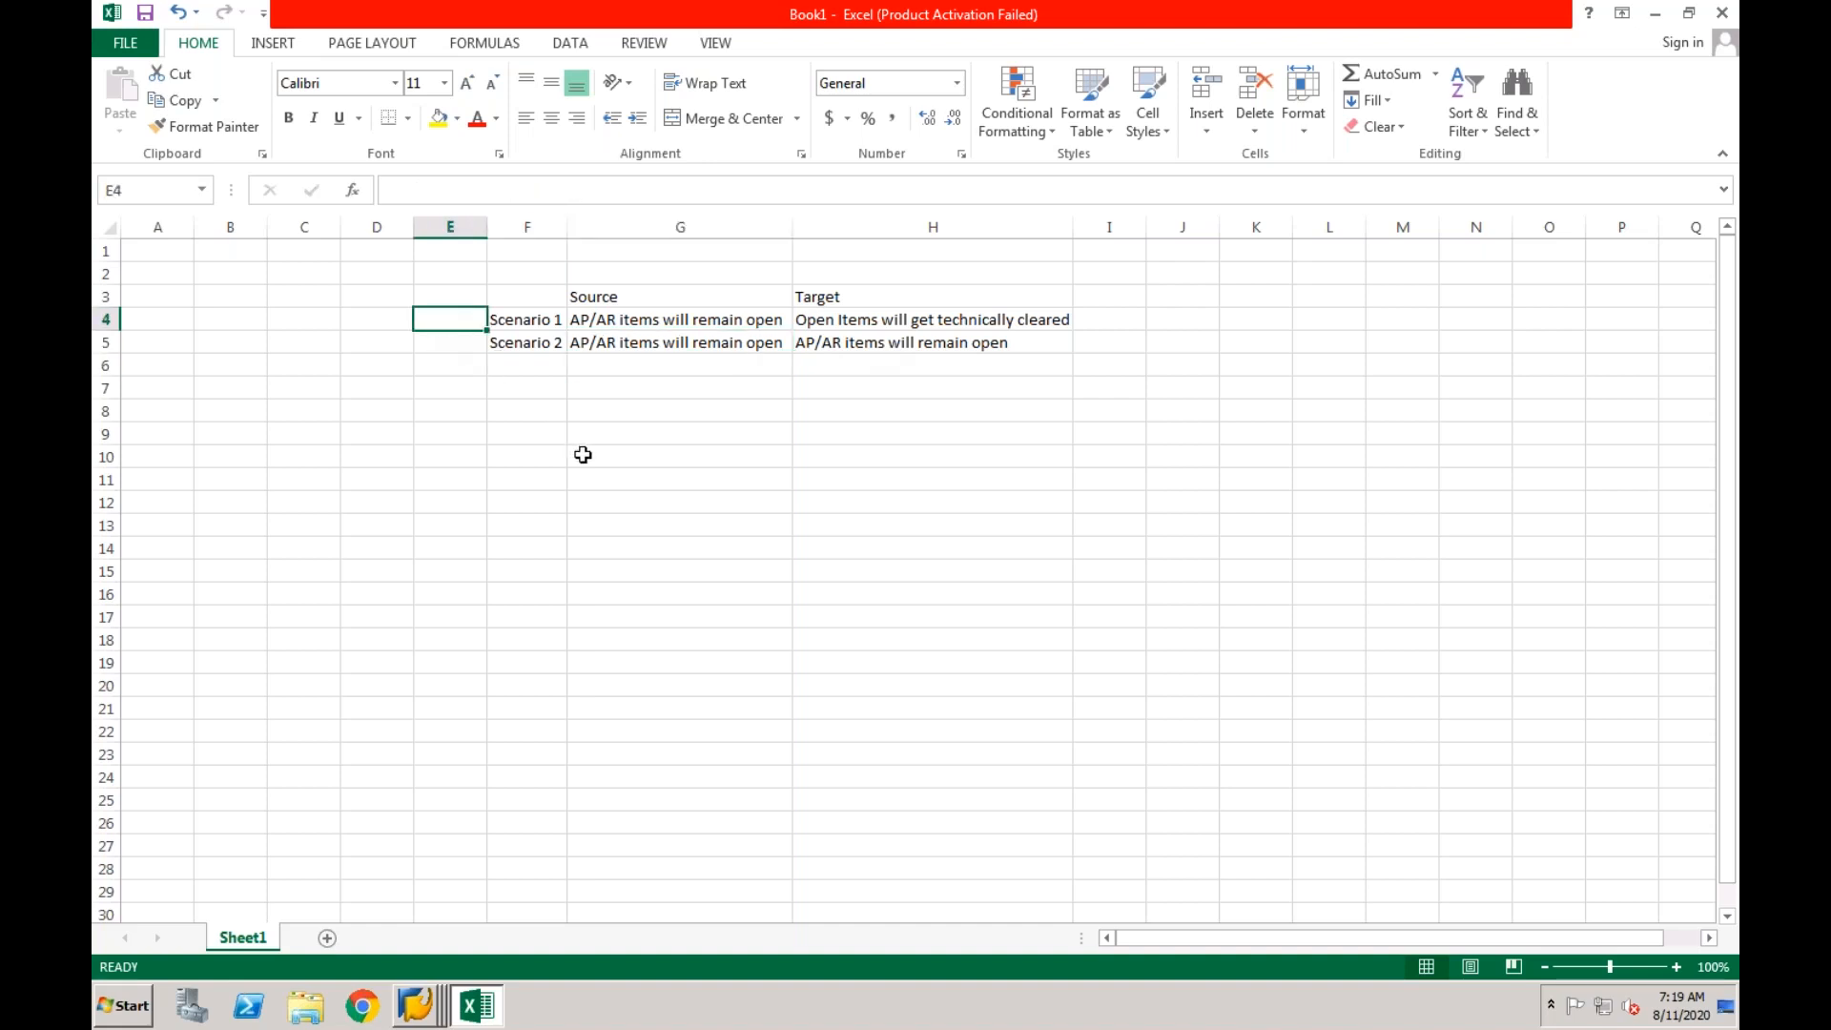
pyautogui.write('1503')
pyautogui.press('Return')
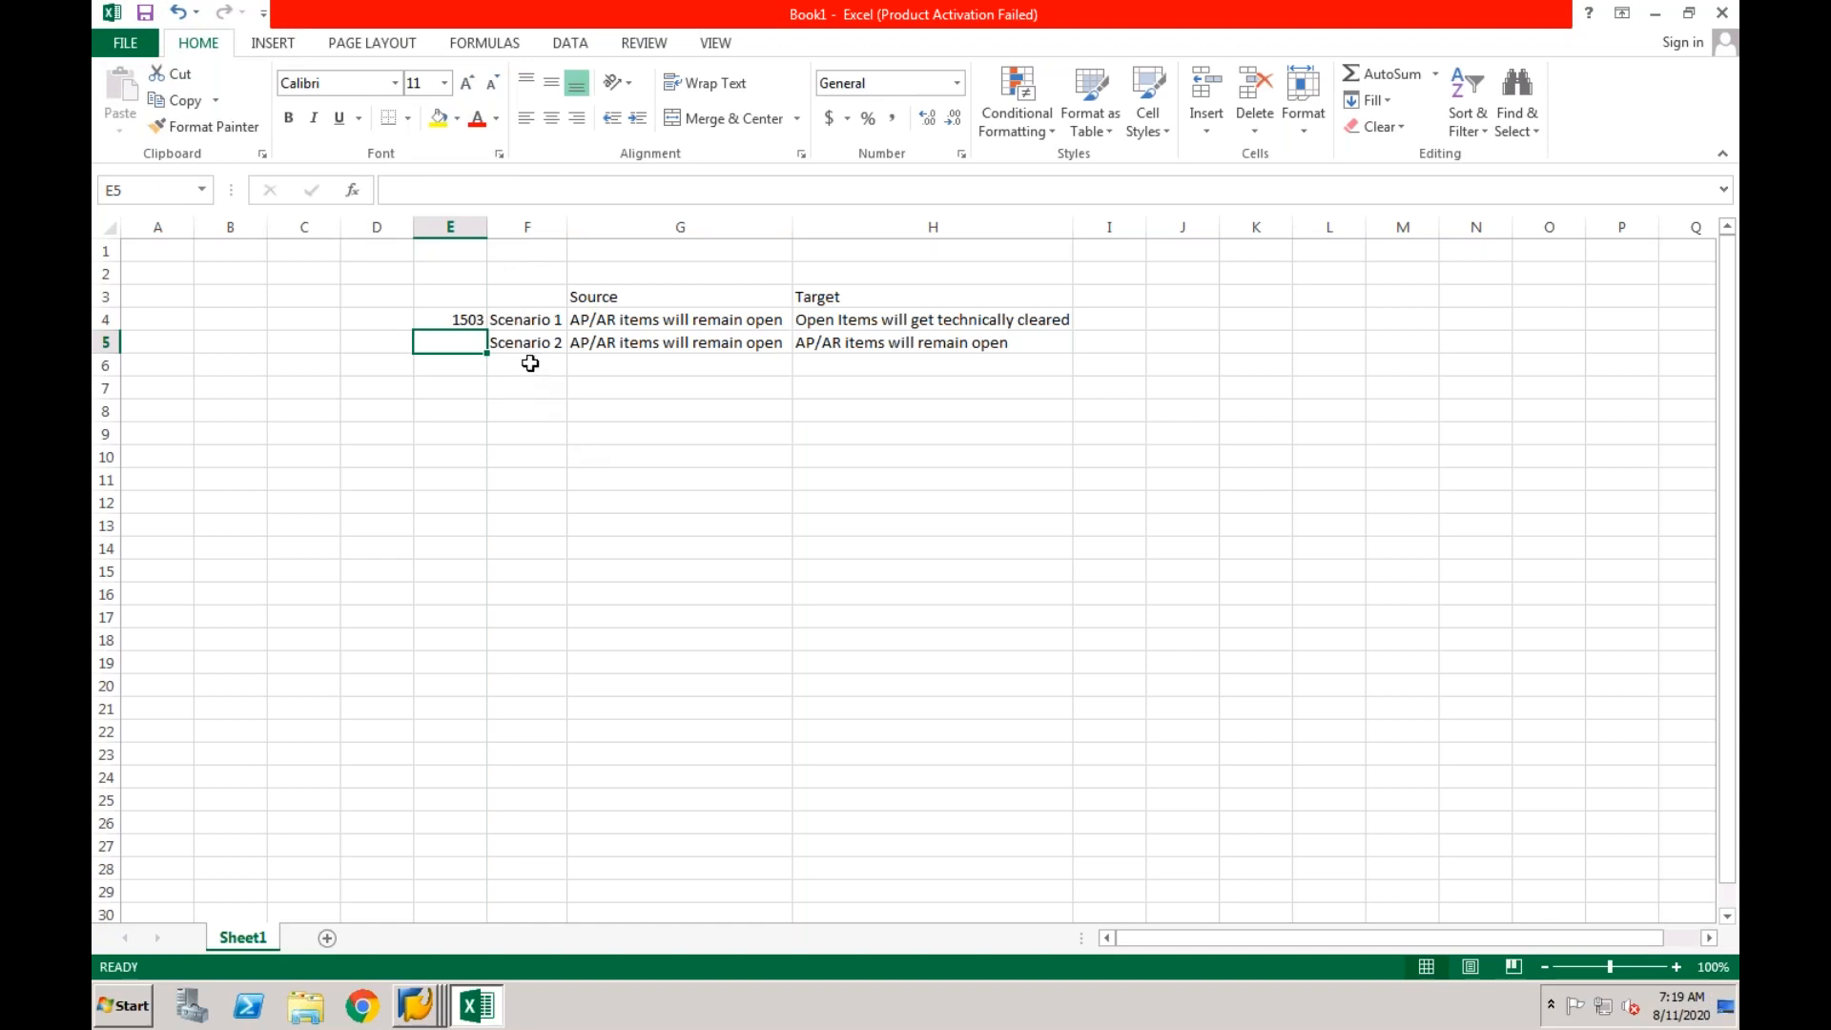
pyautogui.click(504, 322)
pyautogui.click(480, 321)
pyautogui.click(491, 322)
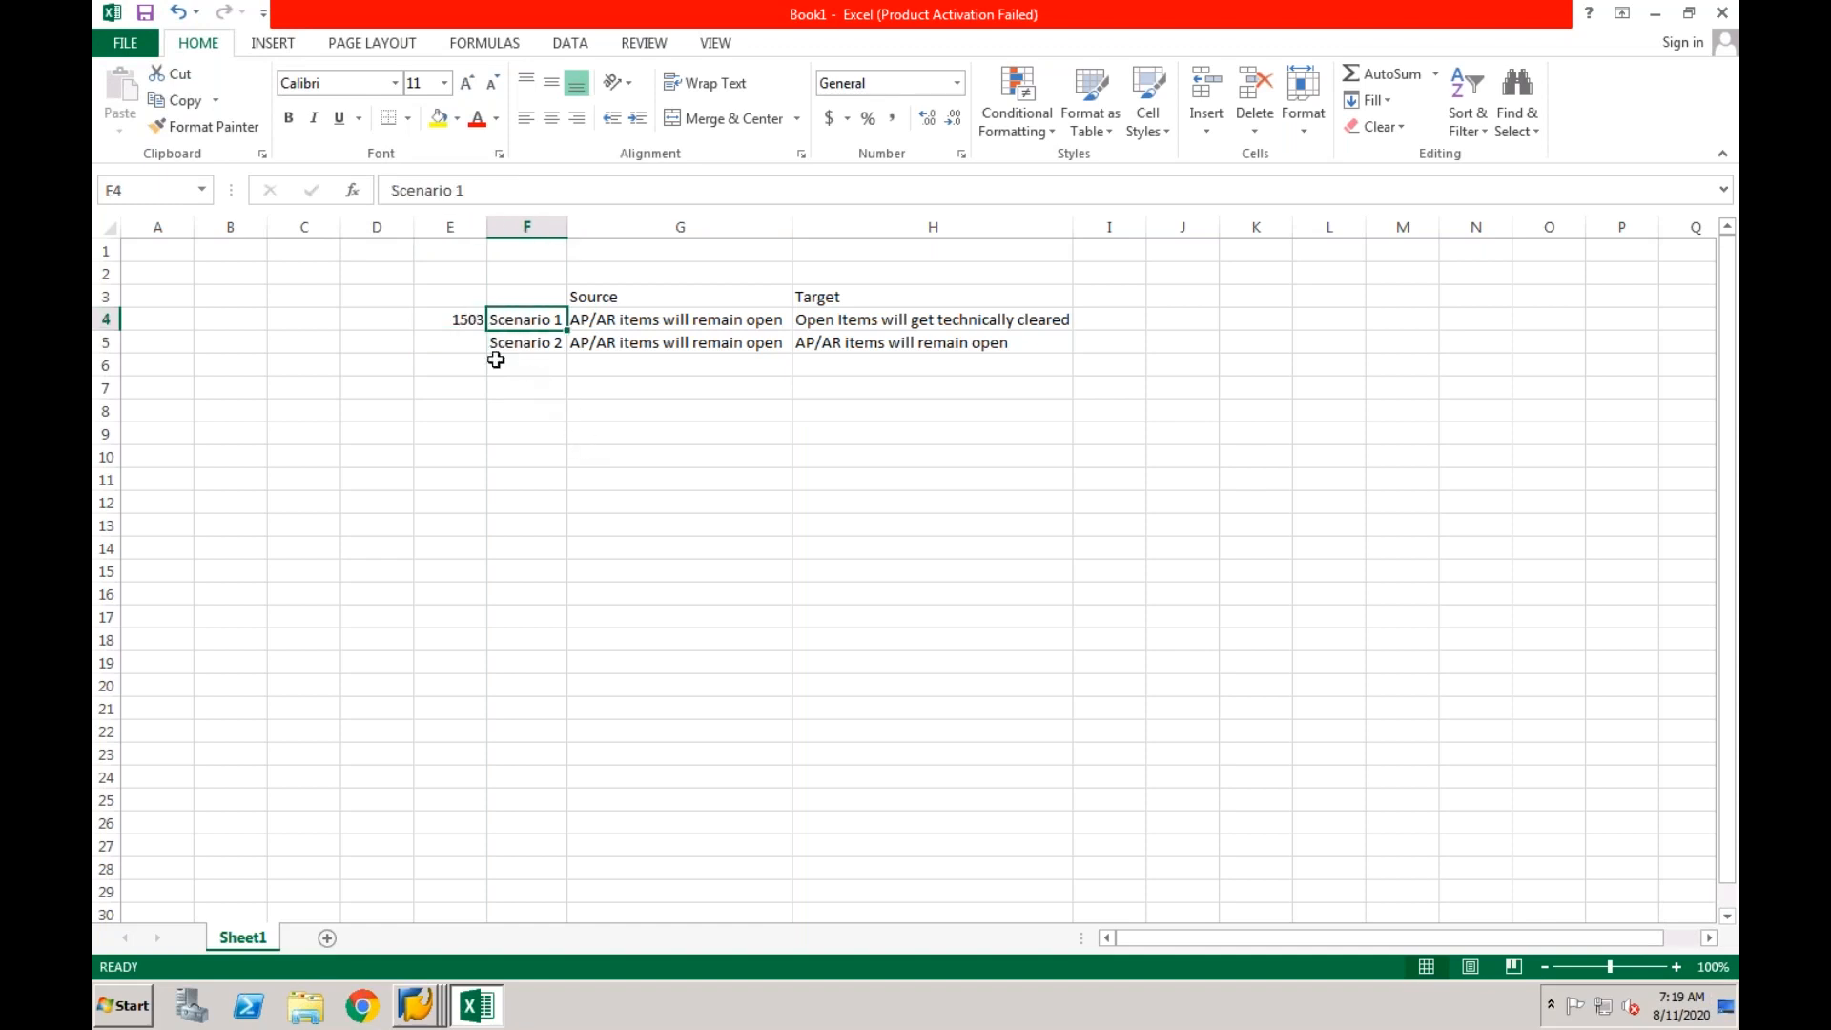
# Enter 1605 in cell E5 beside the Scenario 2 label.
pyautogui.click(470, 351)
pyautogui.write('1605')
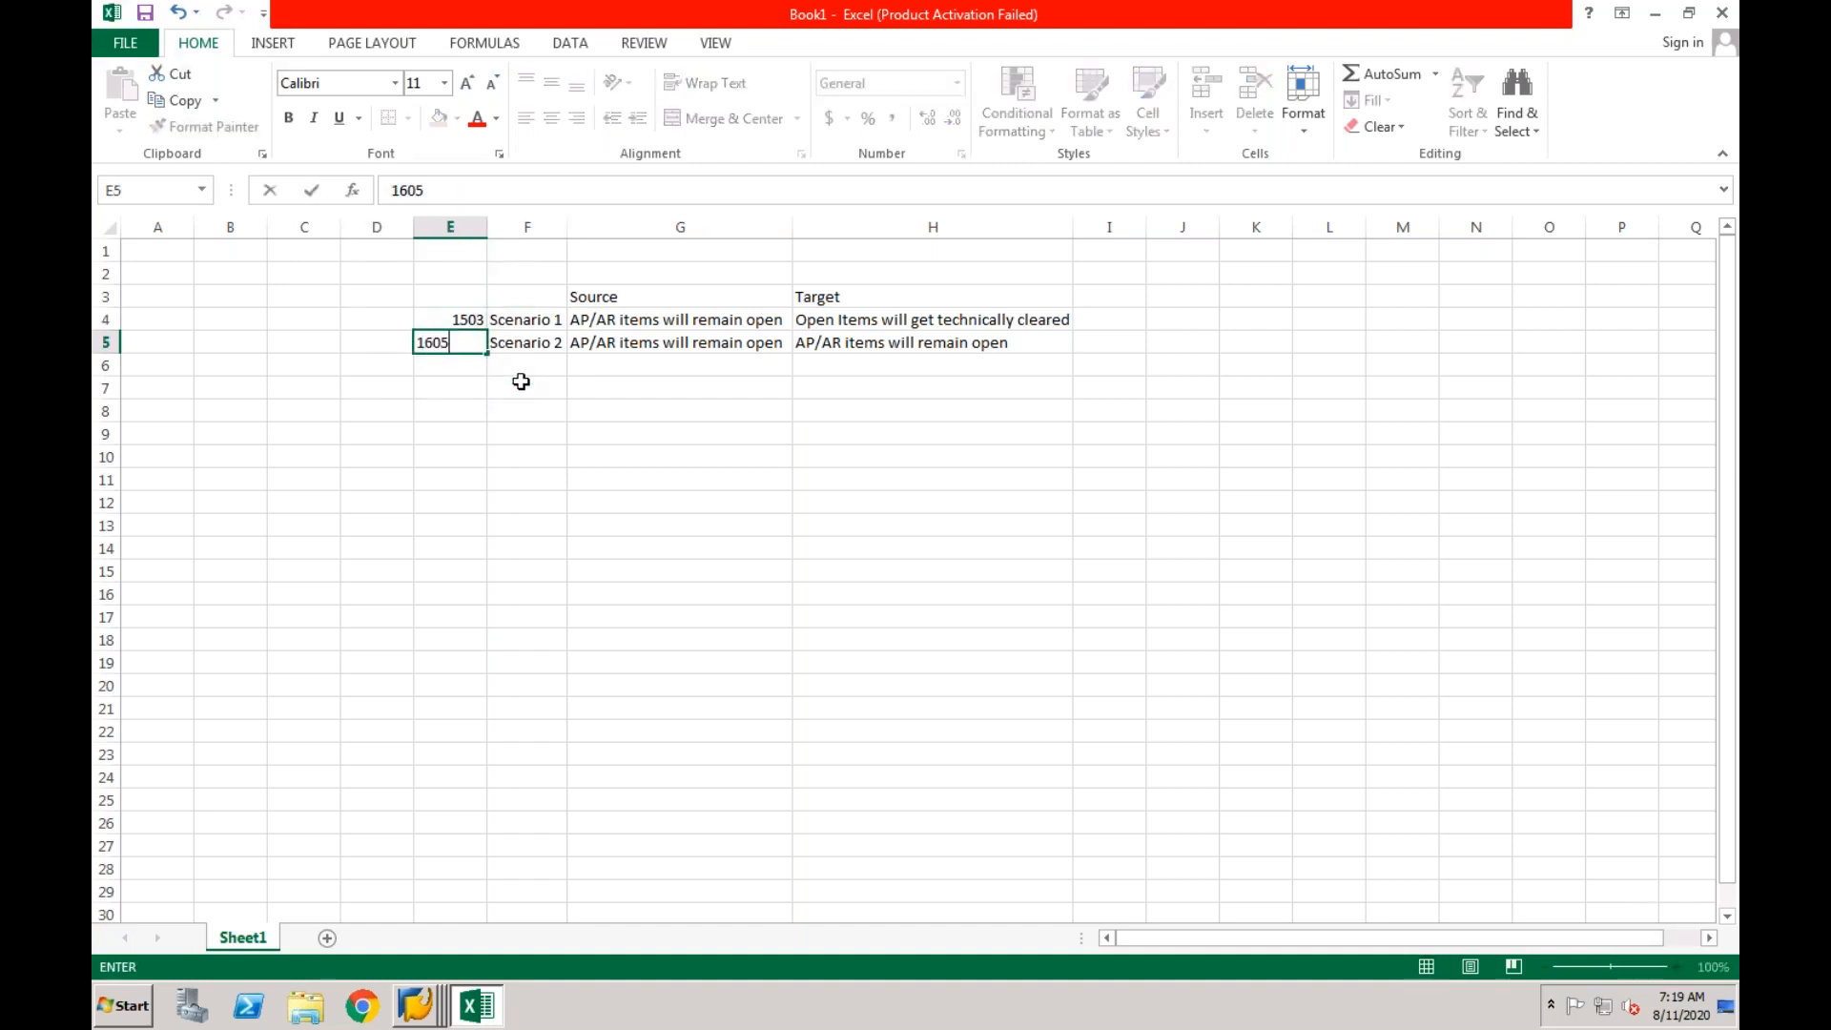
pyautogui.click(449, 383)
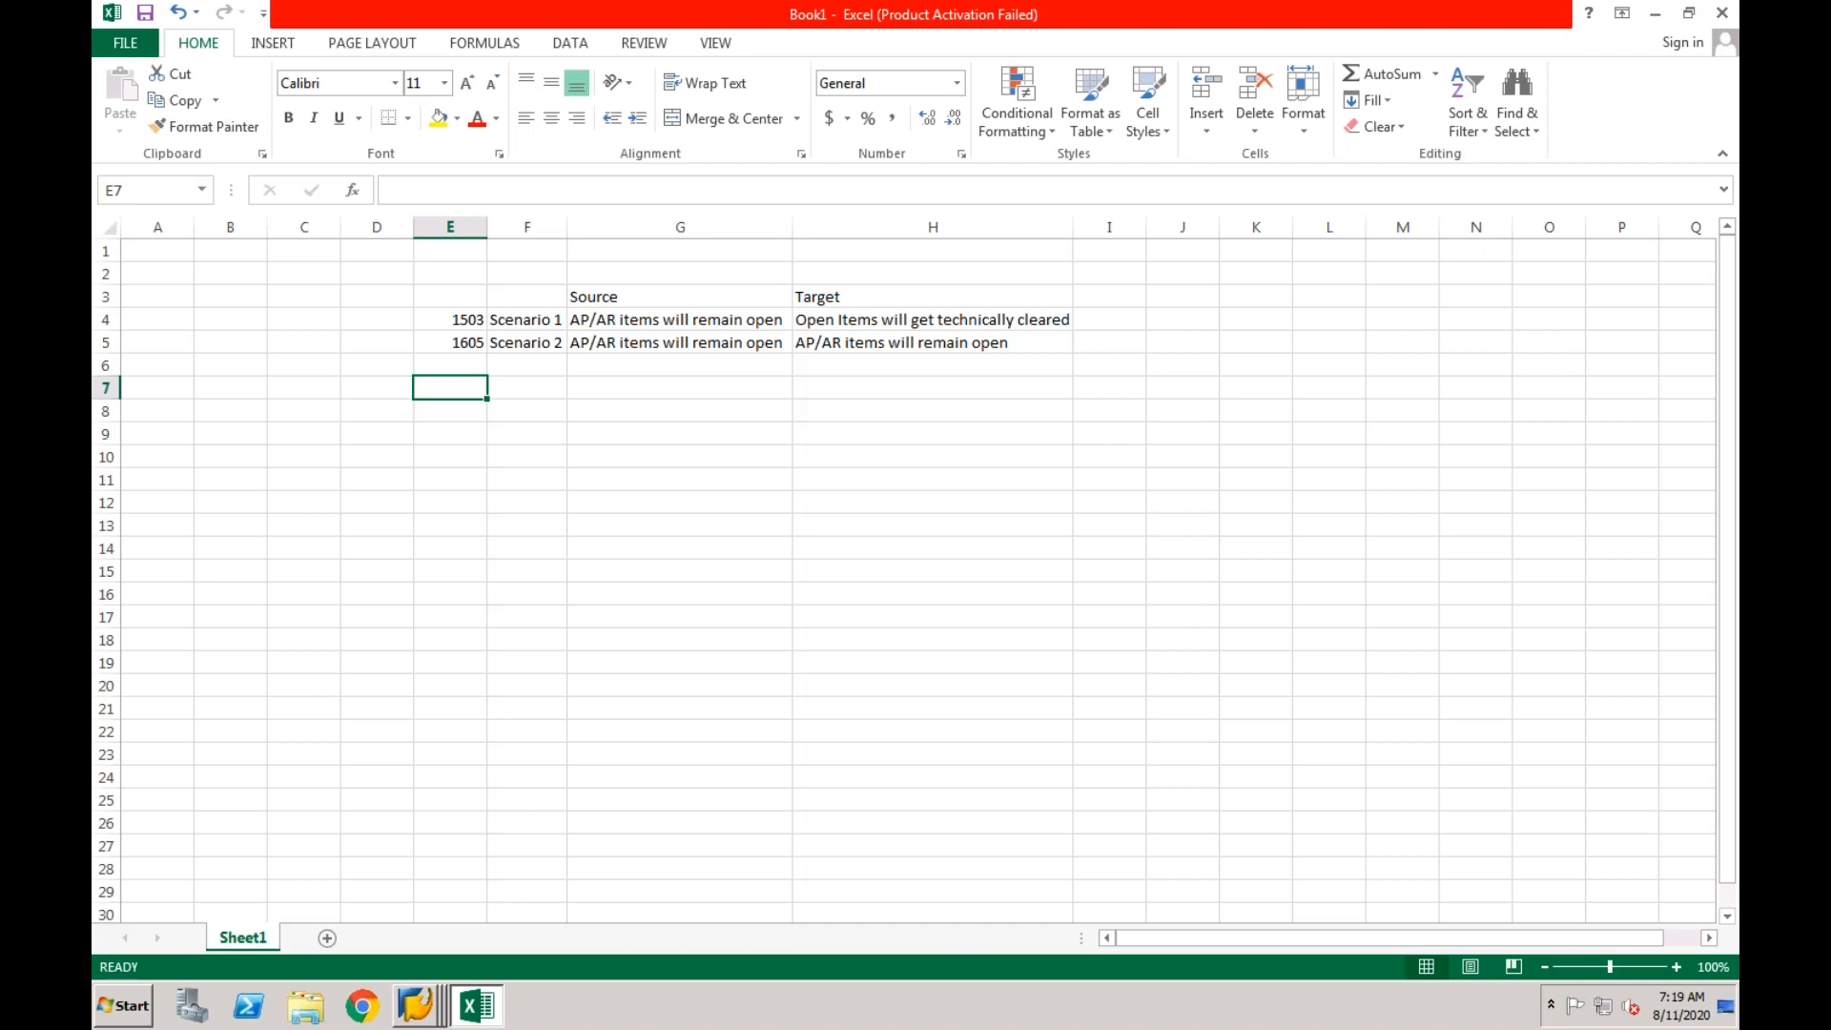
# Add a third row with 1709 in cell E6 and the label "Scenario 3" in F6.
pyautogui.click(455, 367)
pyautogui.write('1709')
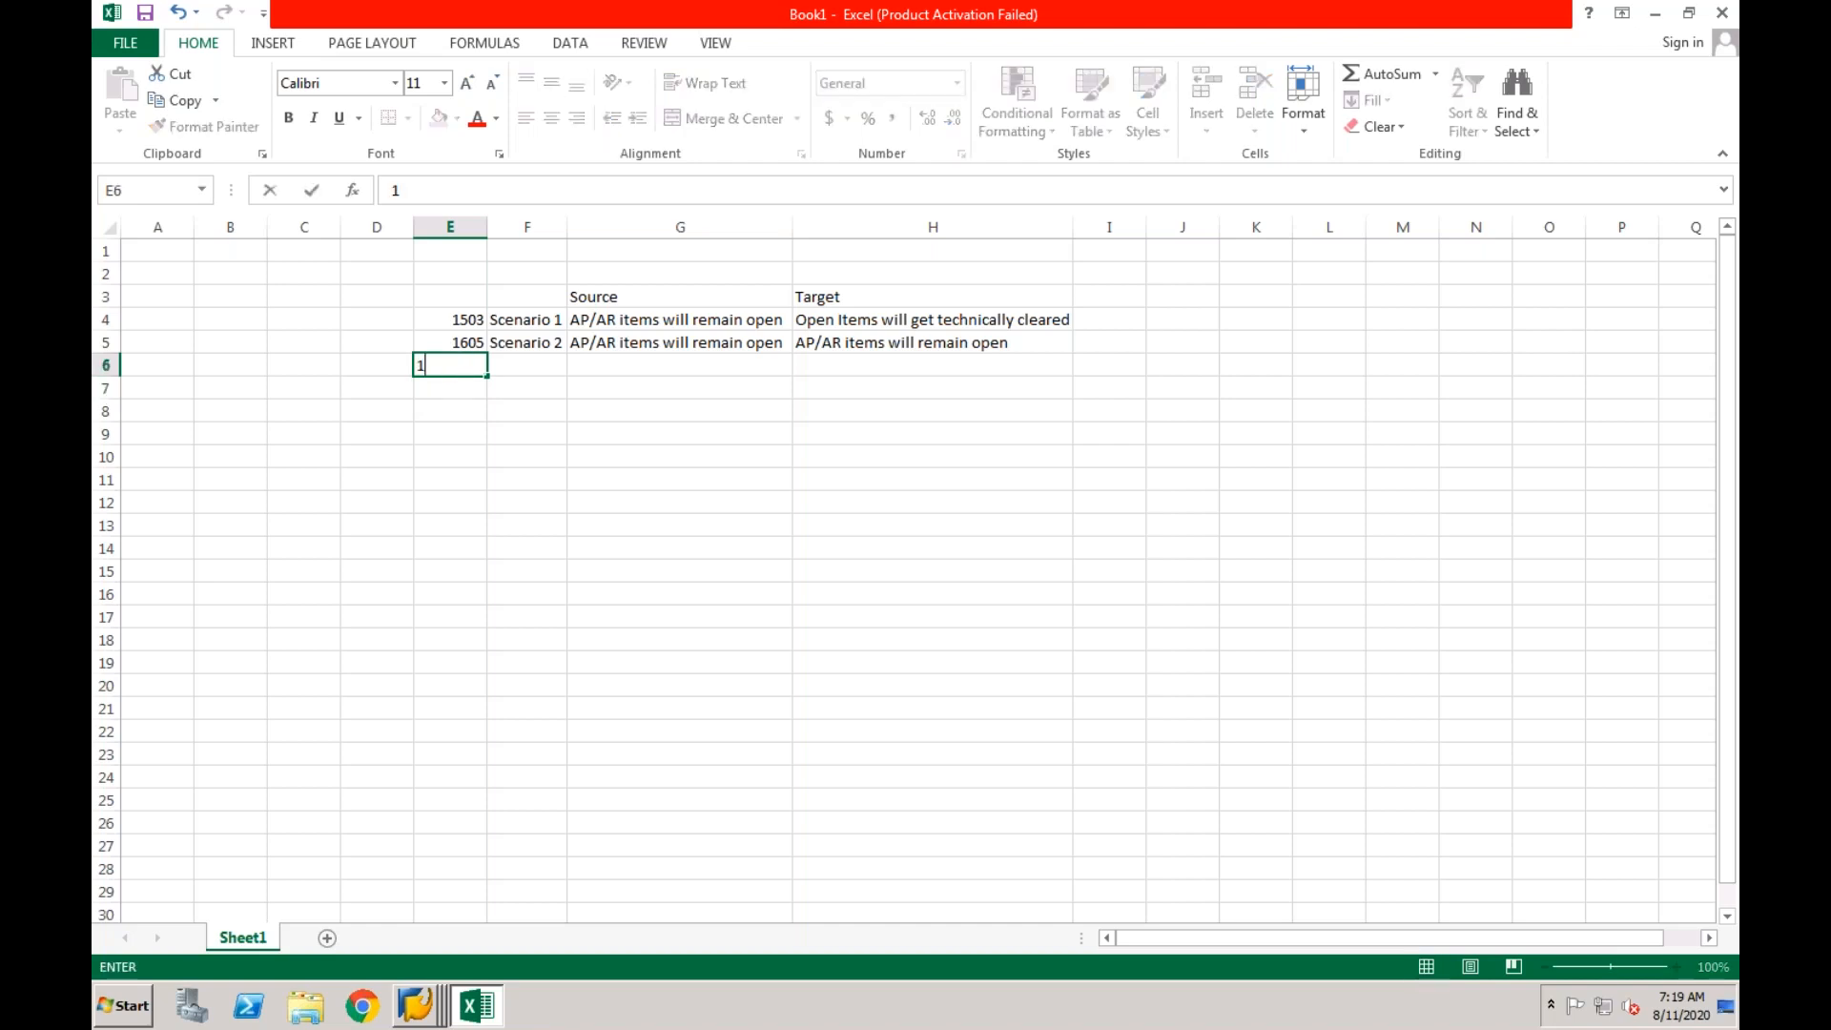
pyautogui.click(503, 368)
pyautogui.write('Scen')
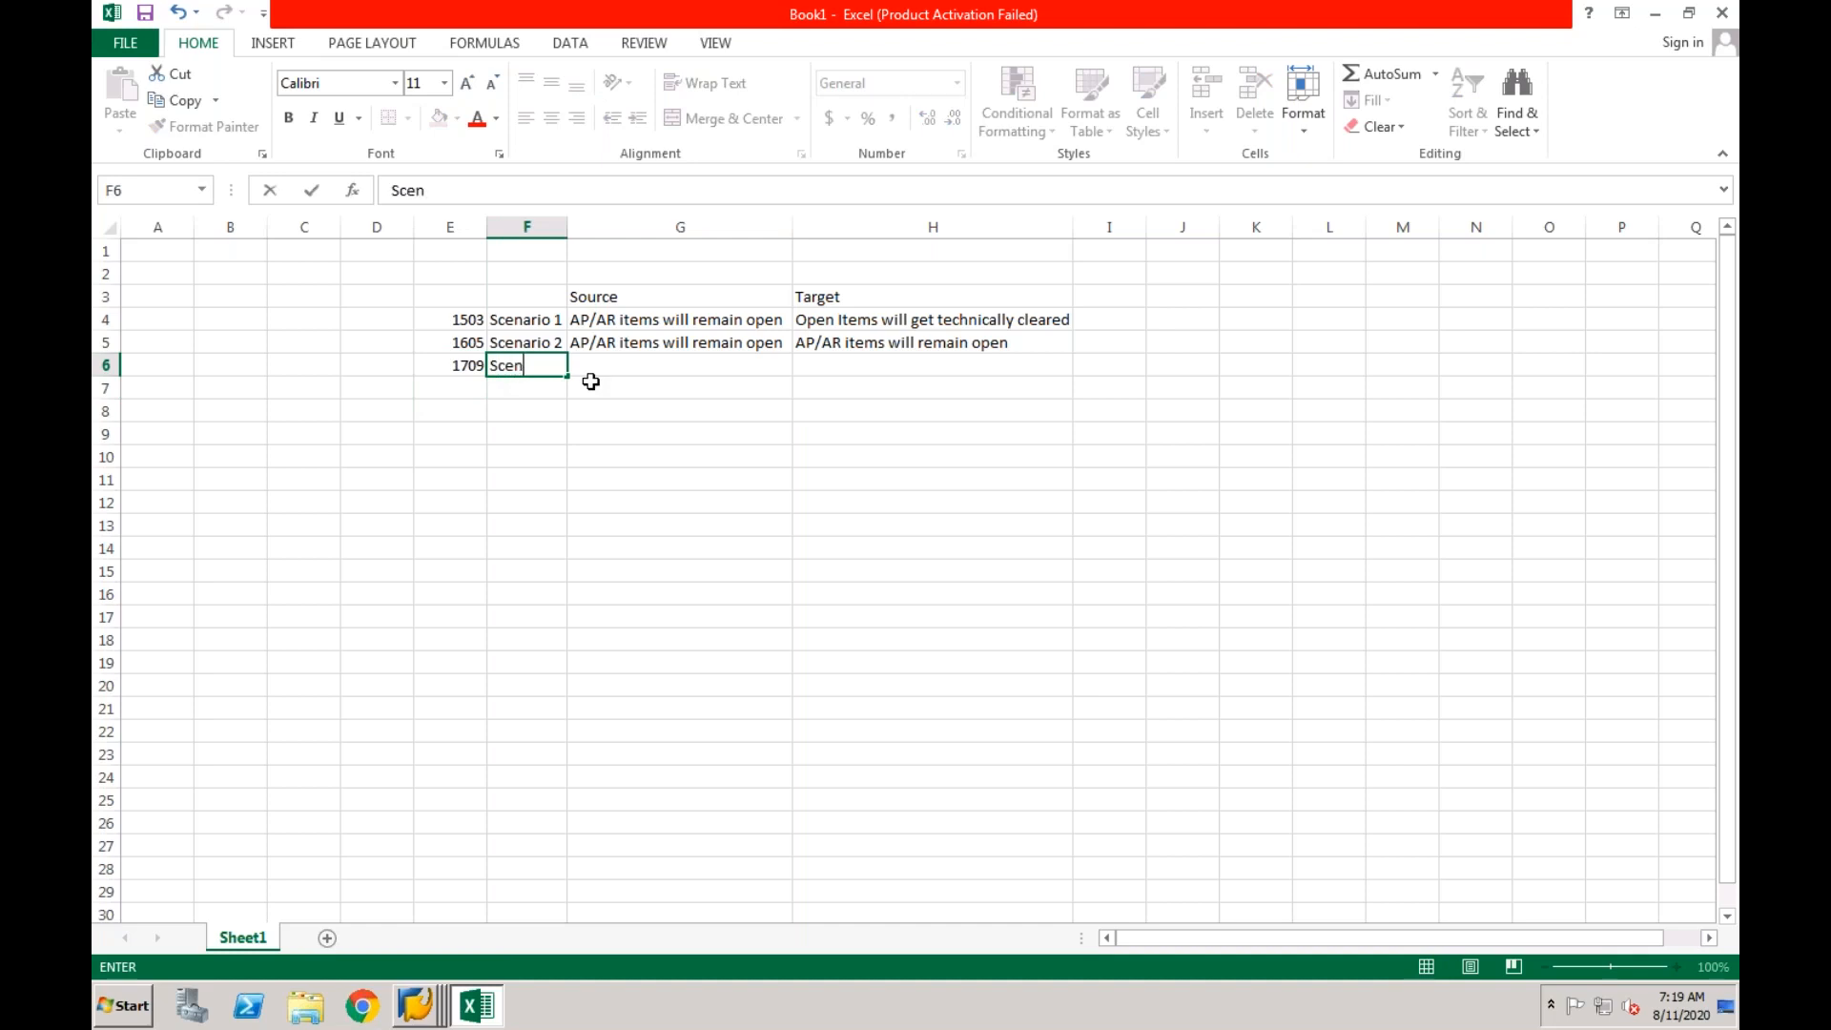
pyautogui.write('ario 3')
pyautogui.press('Return')
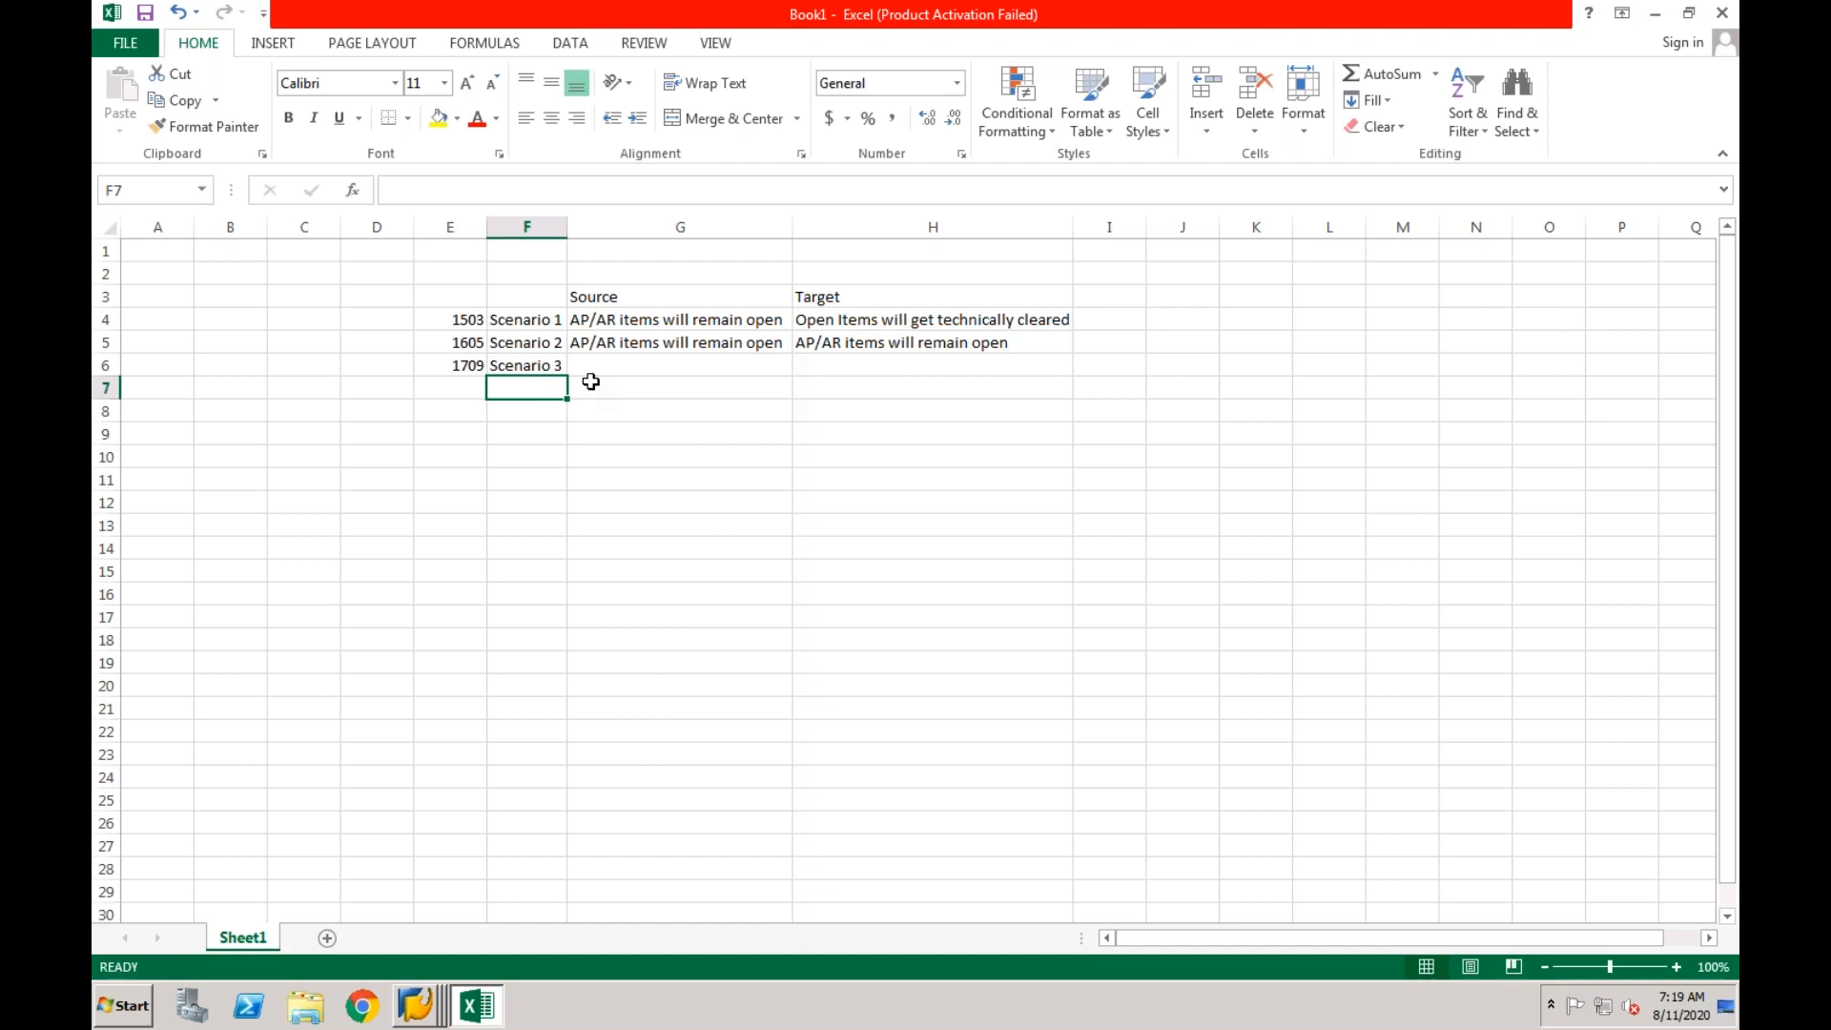
# Enter "AP/AR items will be technically cleared" as the Scenario 3 source text in cell G6.
pyautogui.click(597, 367)
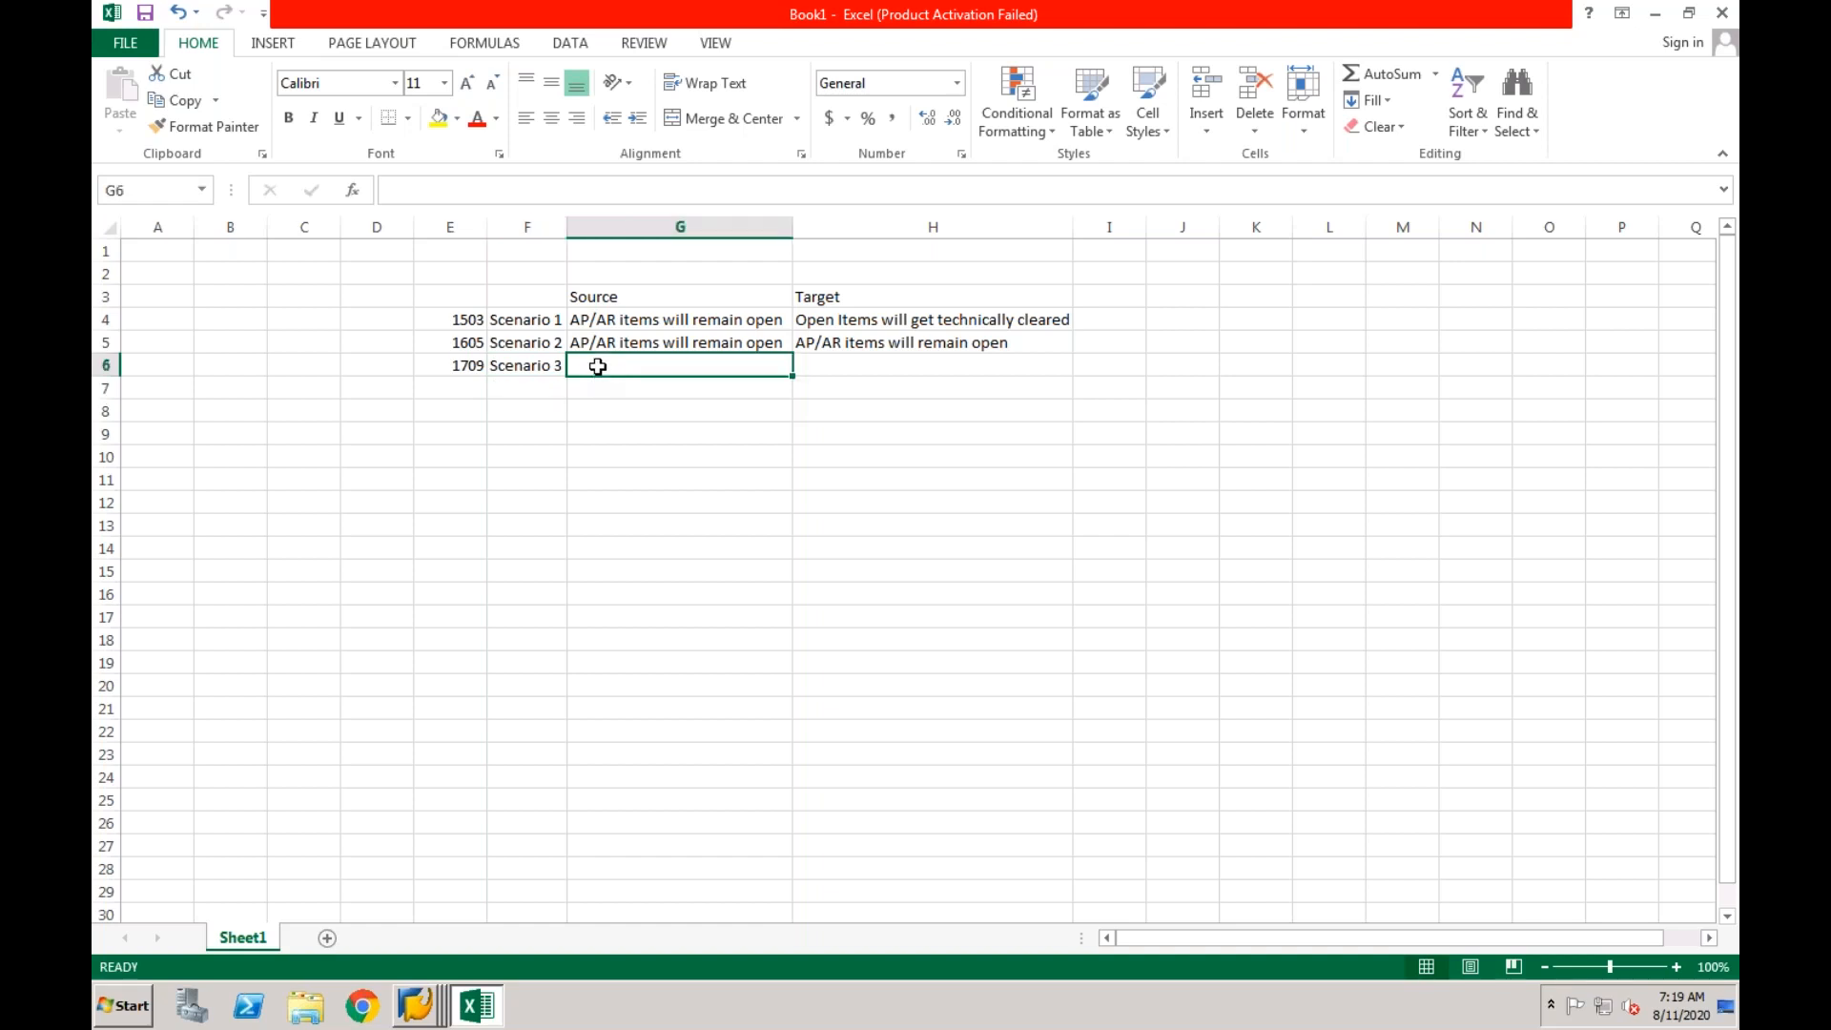
pyautogui.write('AP/AR')
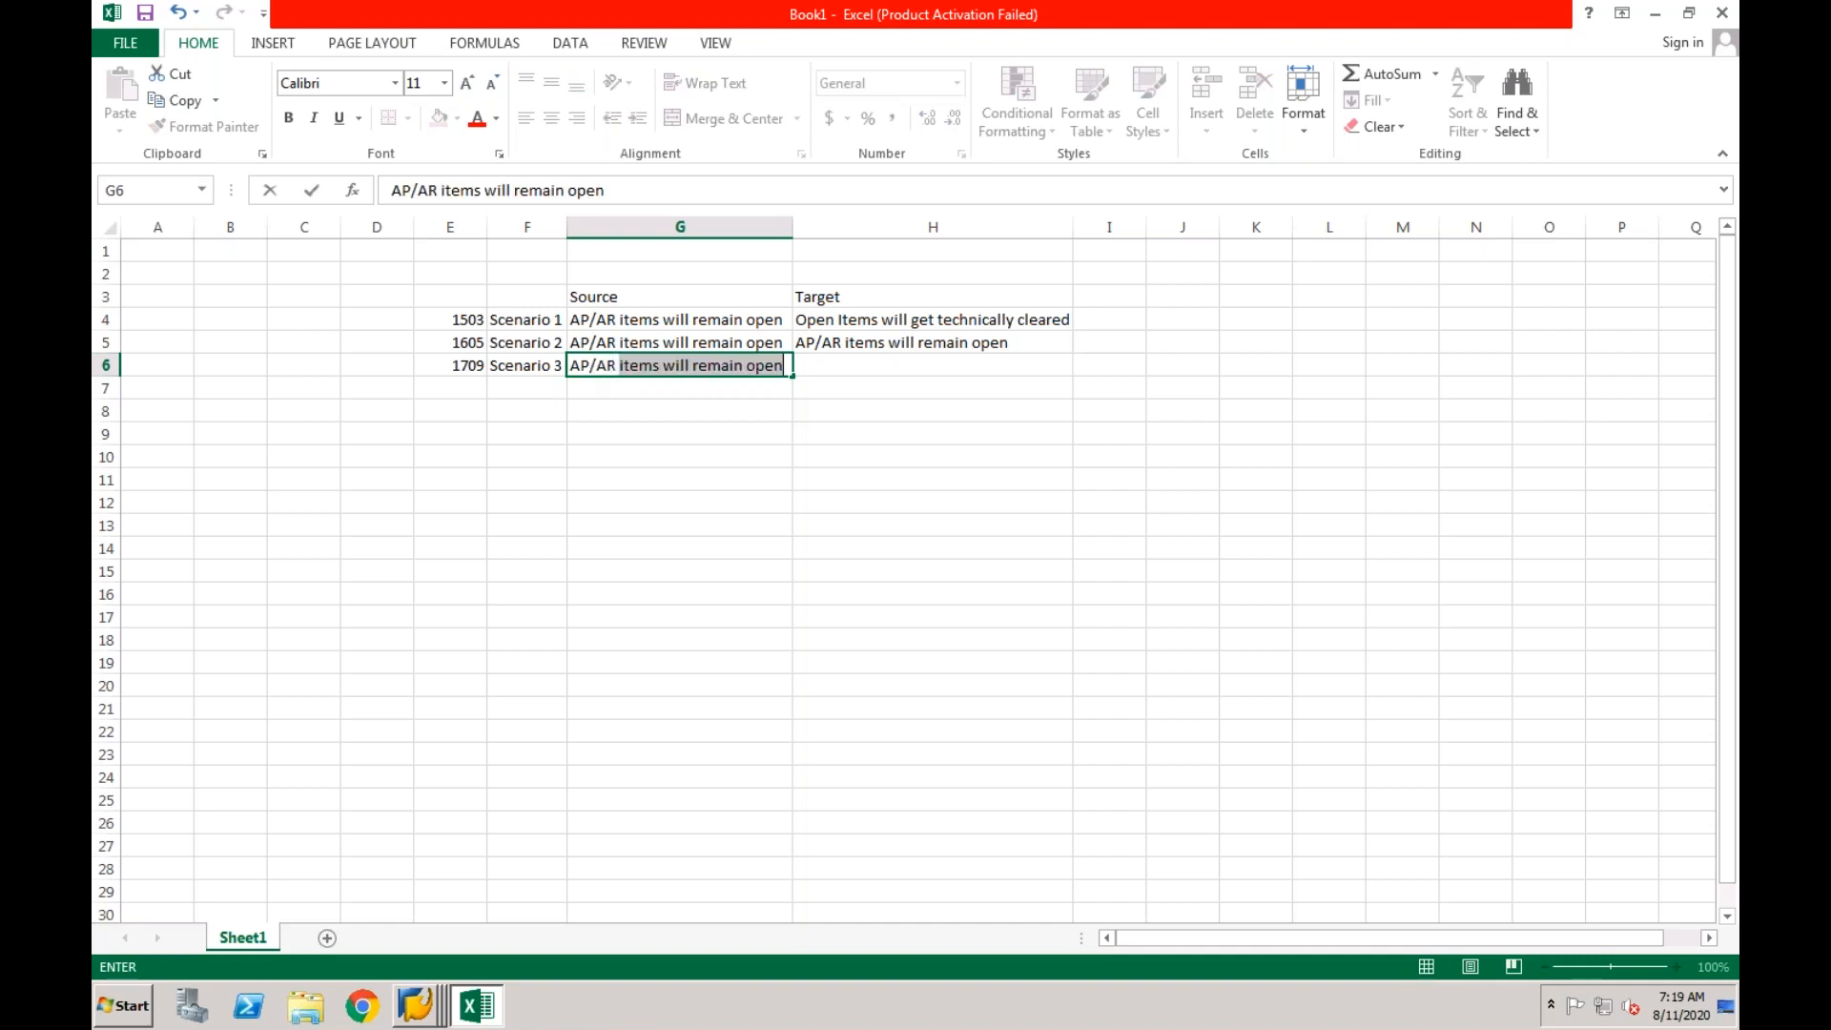
pyautogui.write(' items will ')
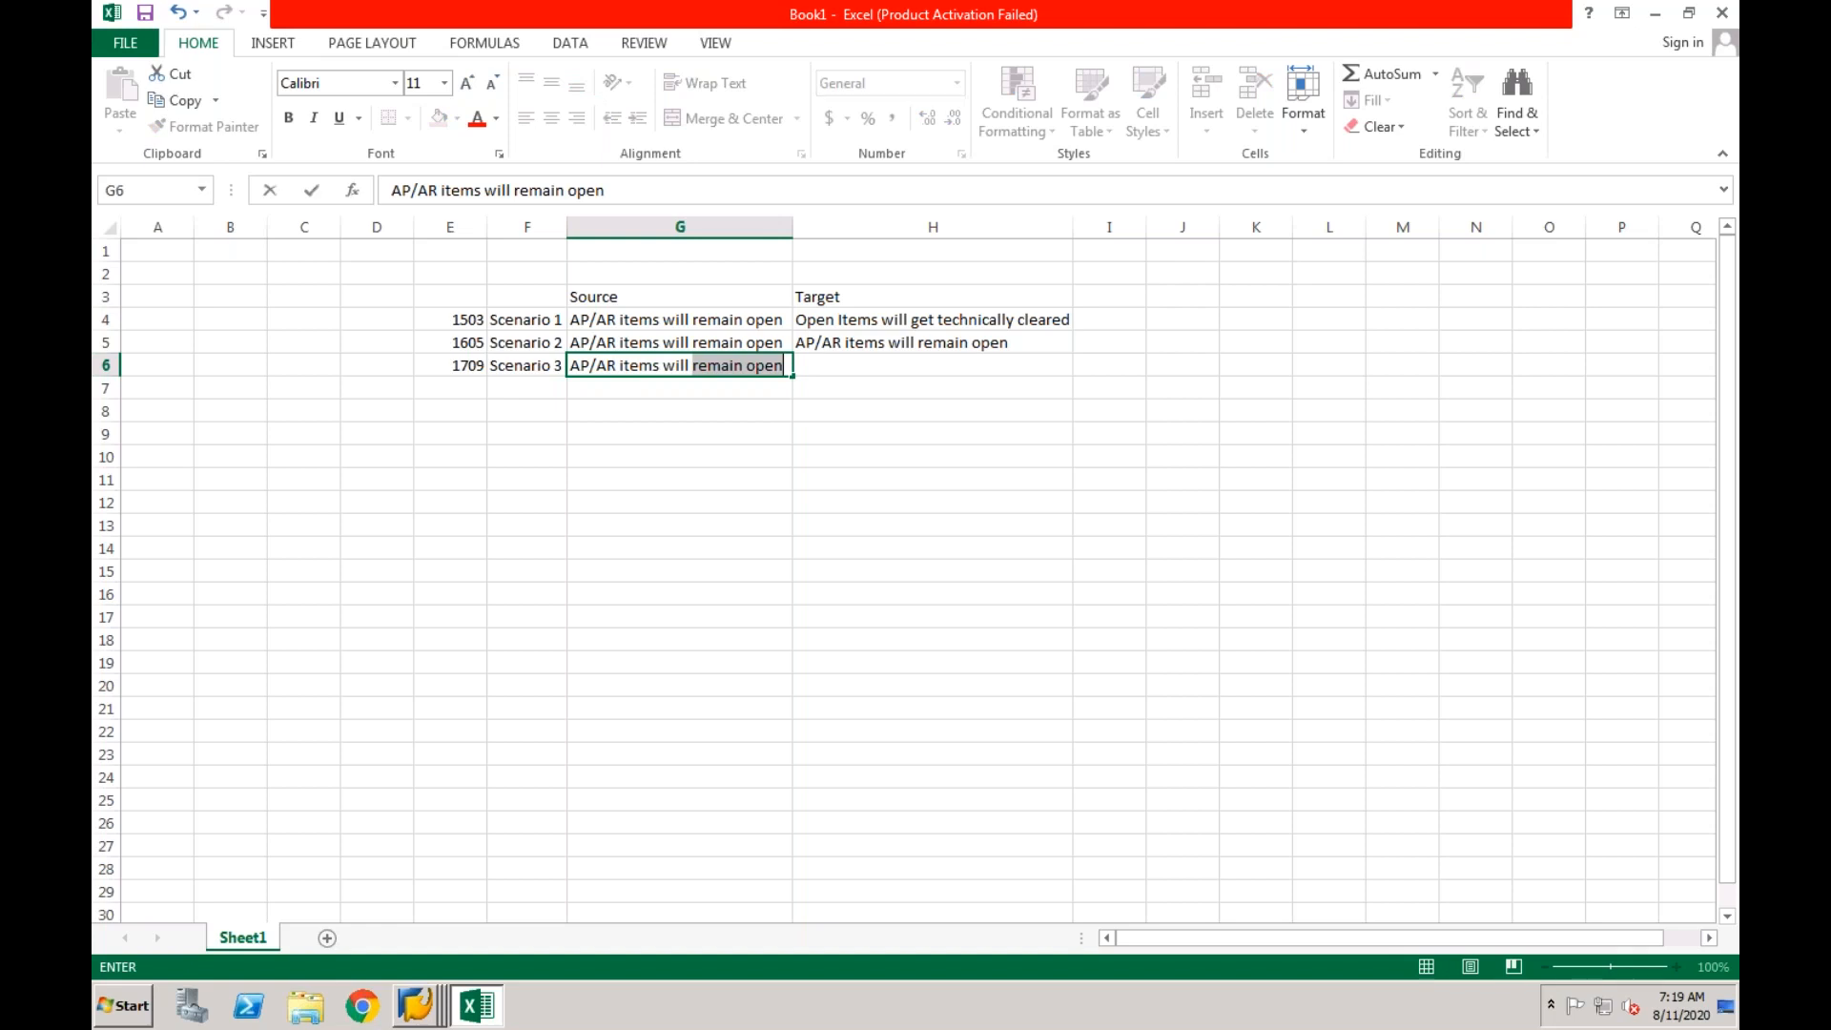
pyautogui.write('be techni')
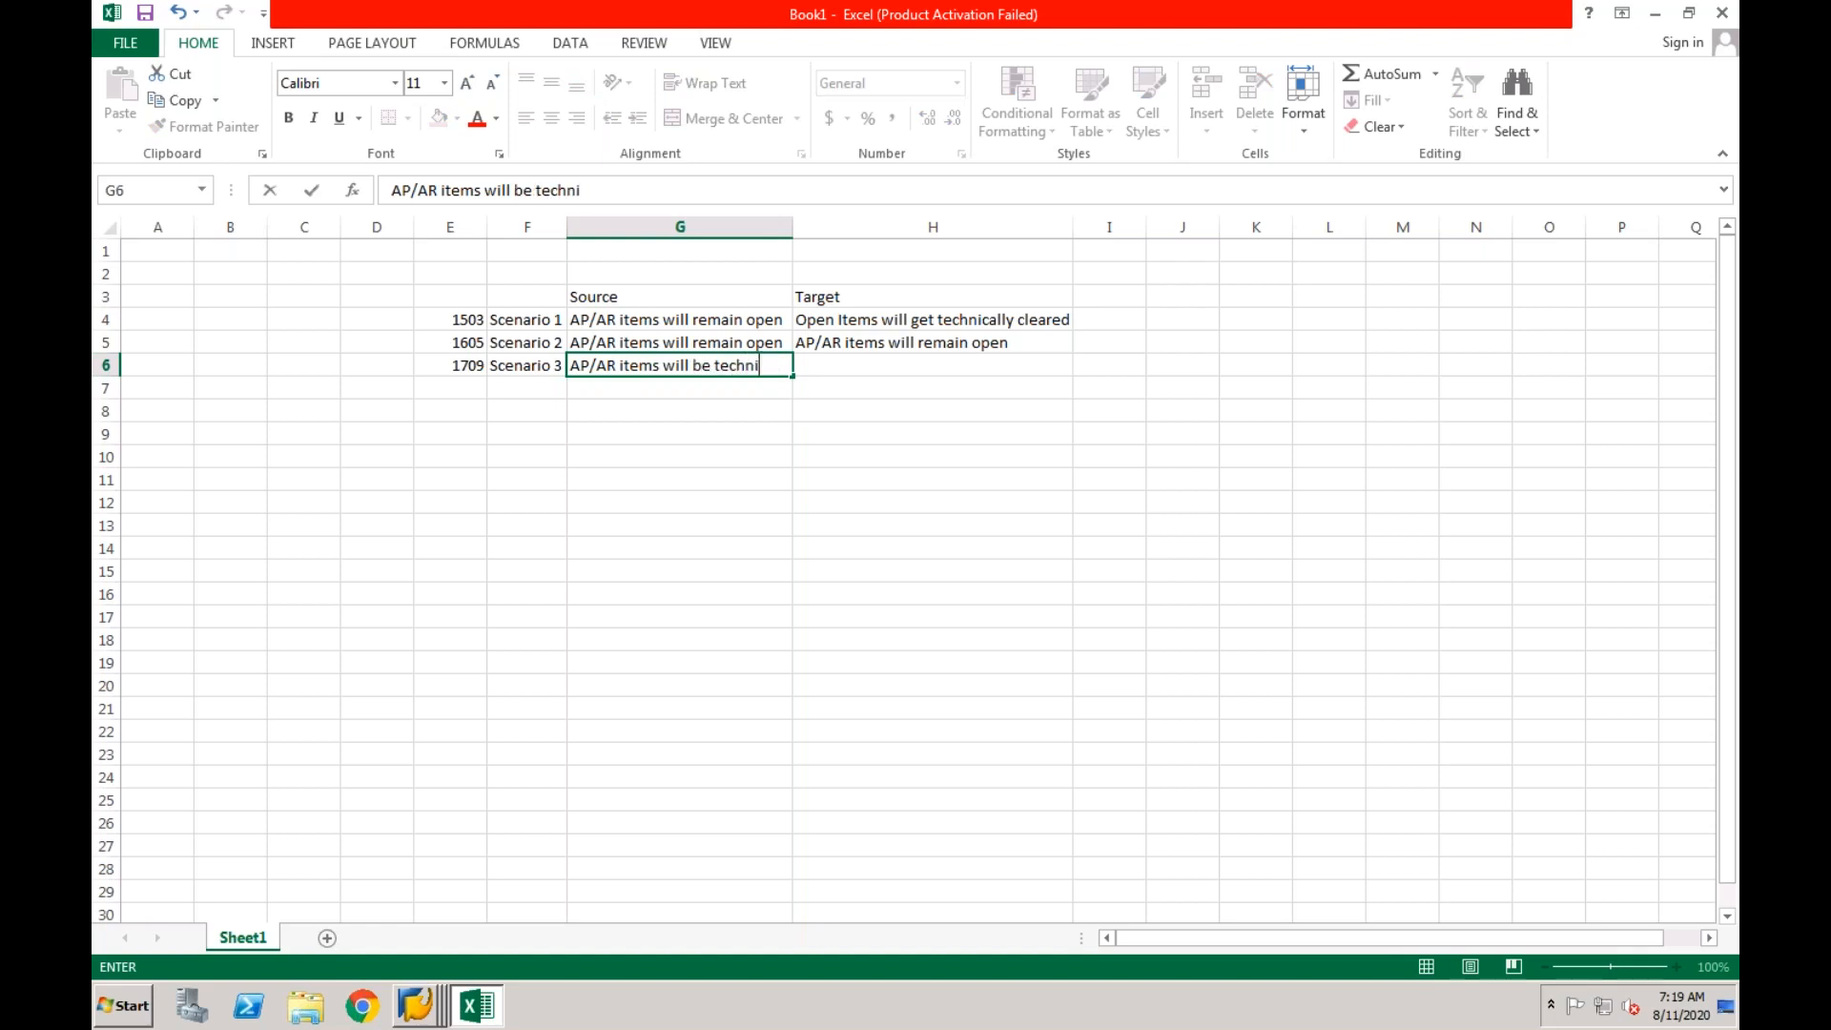
pyautogui.write('cally cleared')
pyautogui.press('Return')
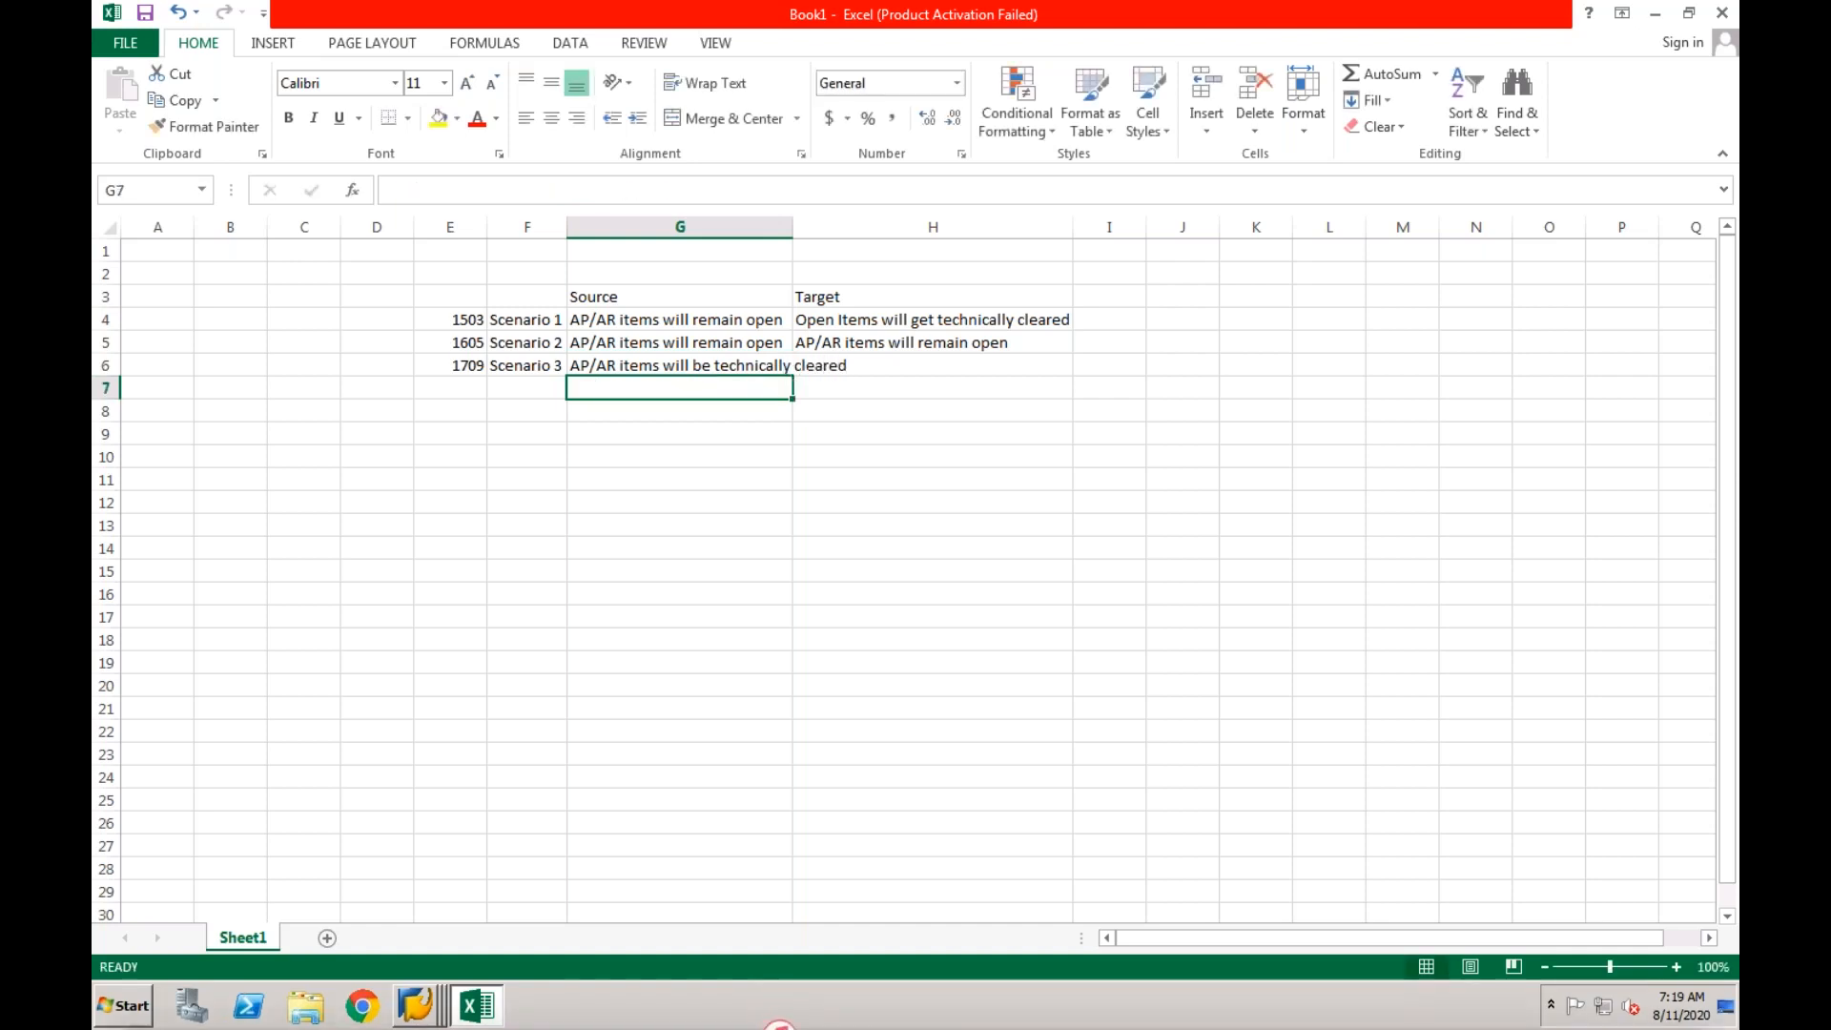
# Copy the Scenario 2 target text "AP/AR items will remain open" from H5 into the Scenario 3 target cell H6.
pyautogui.click(869, 367)
pyautogui.click(869, 342)
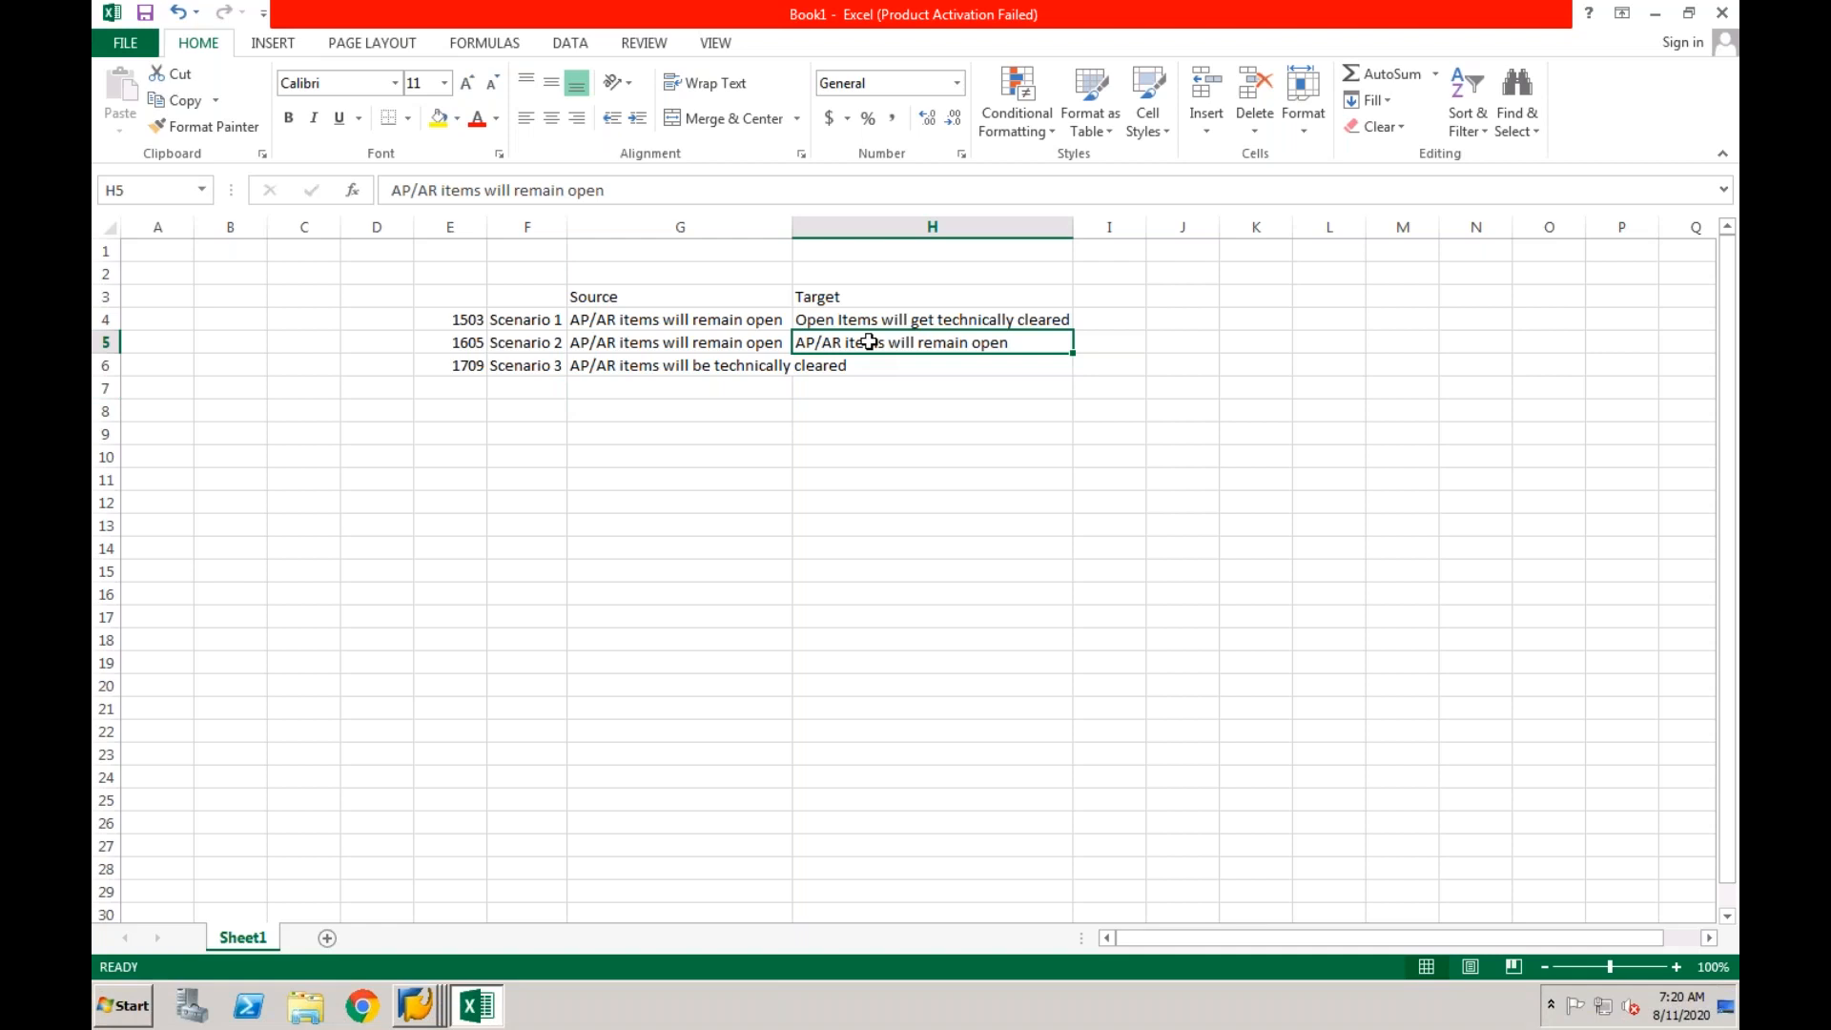
pyautogui.hotkey('ctrl', 'c')
pyautogui.click(863, 364)
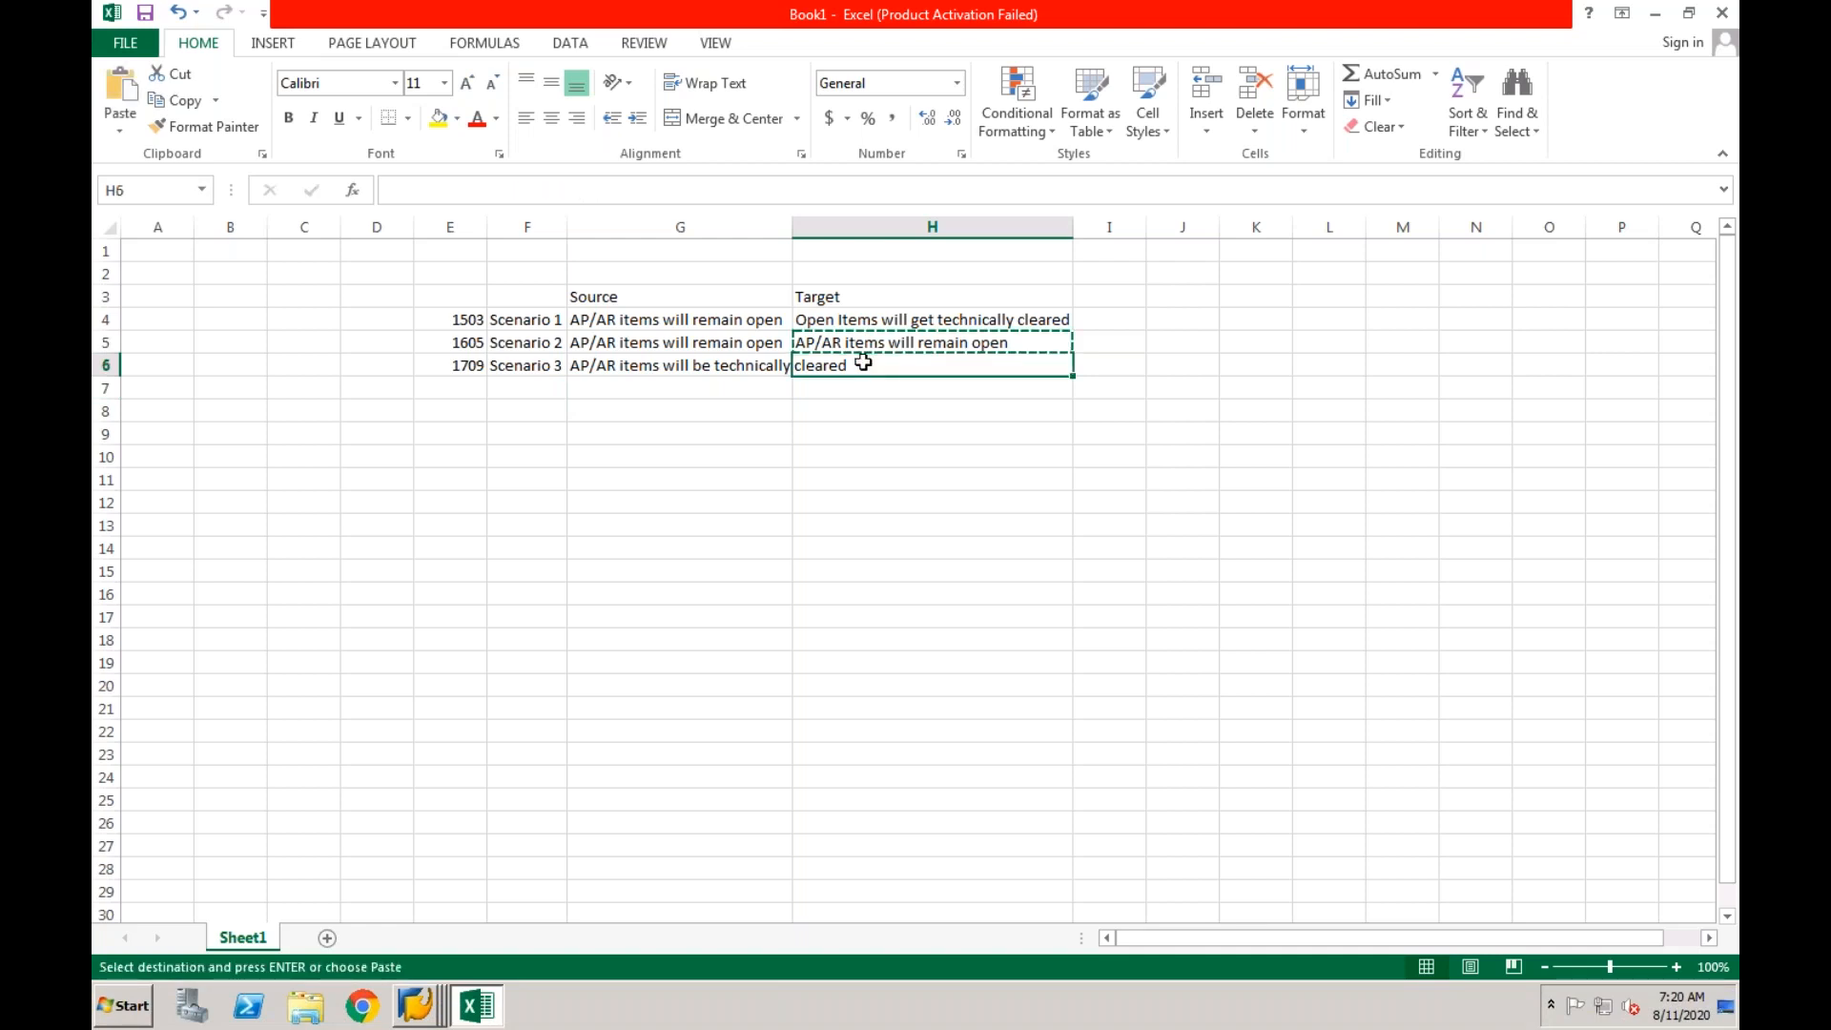
pyautogui.hotkey('ctrl', 'v')
pyautogui.click(854, 414)
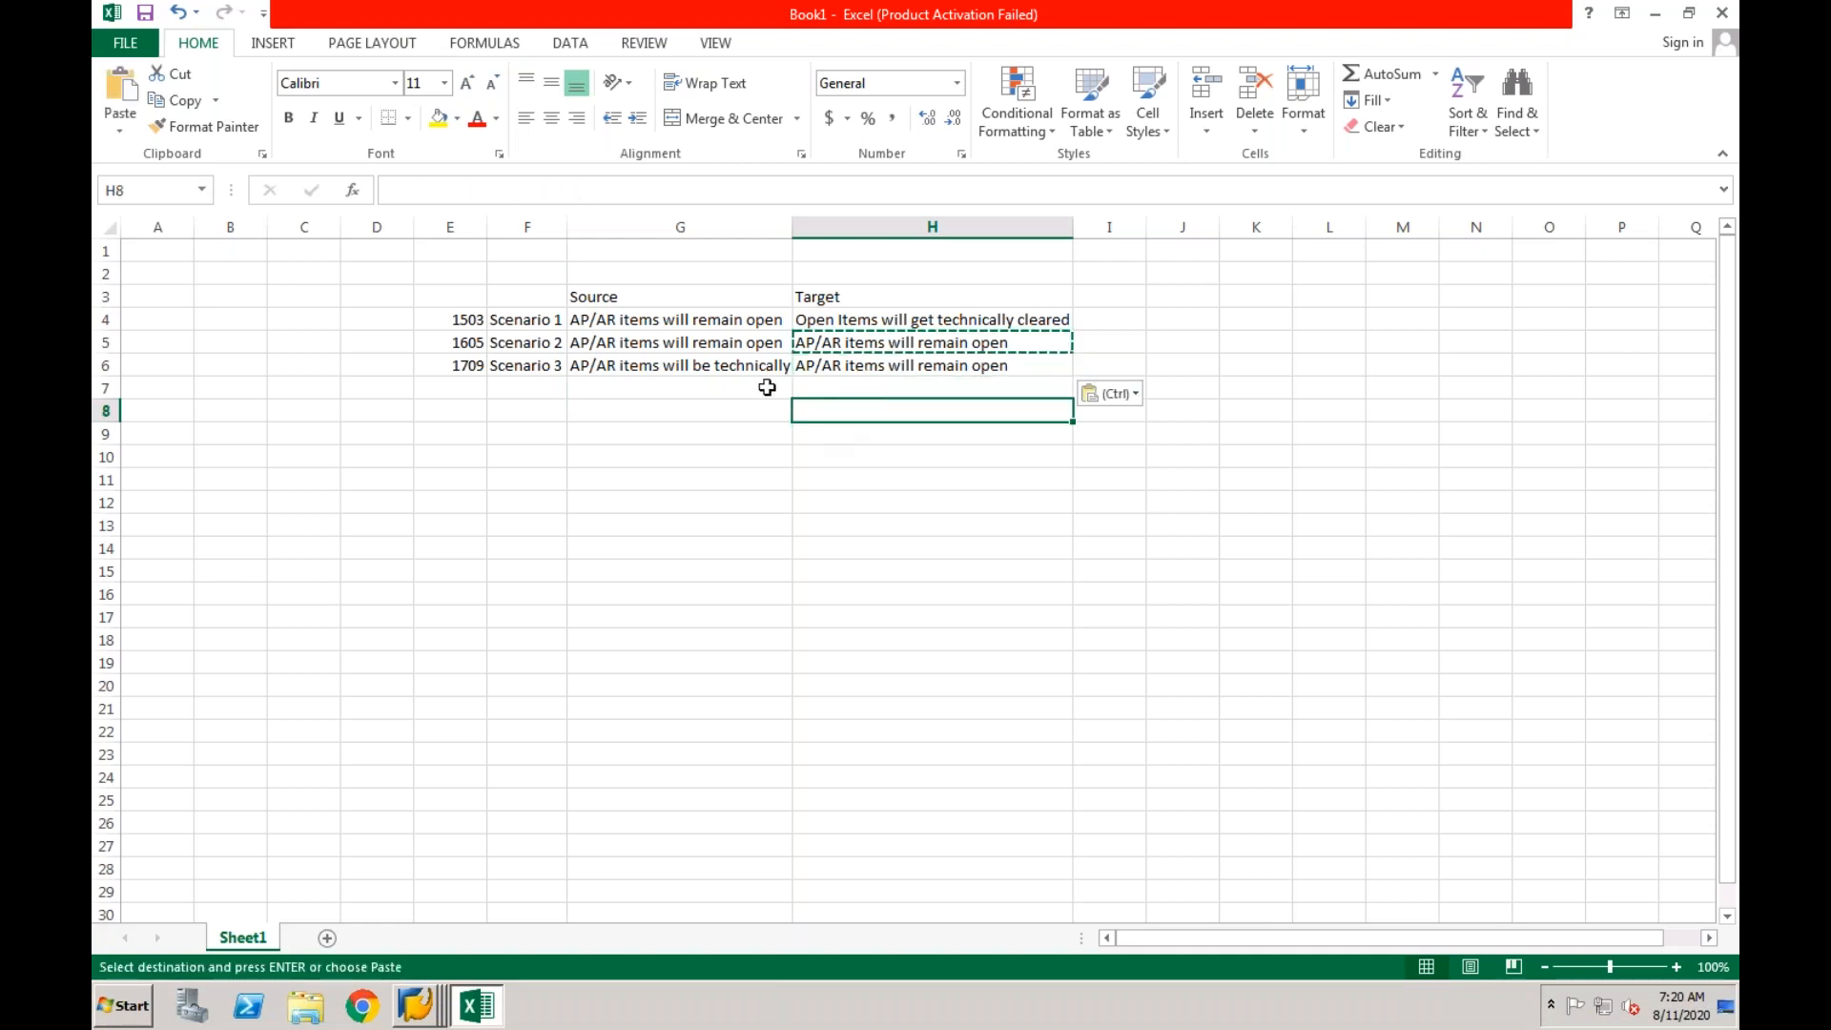
pyautogui.press('Escape')
pyautogui.click(920, 365)
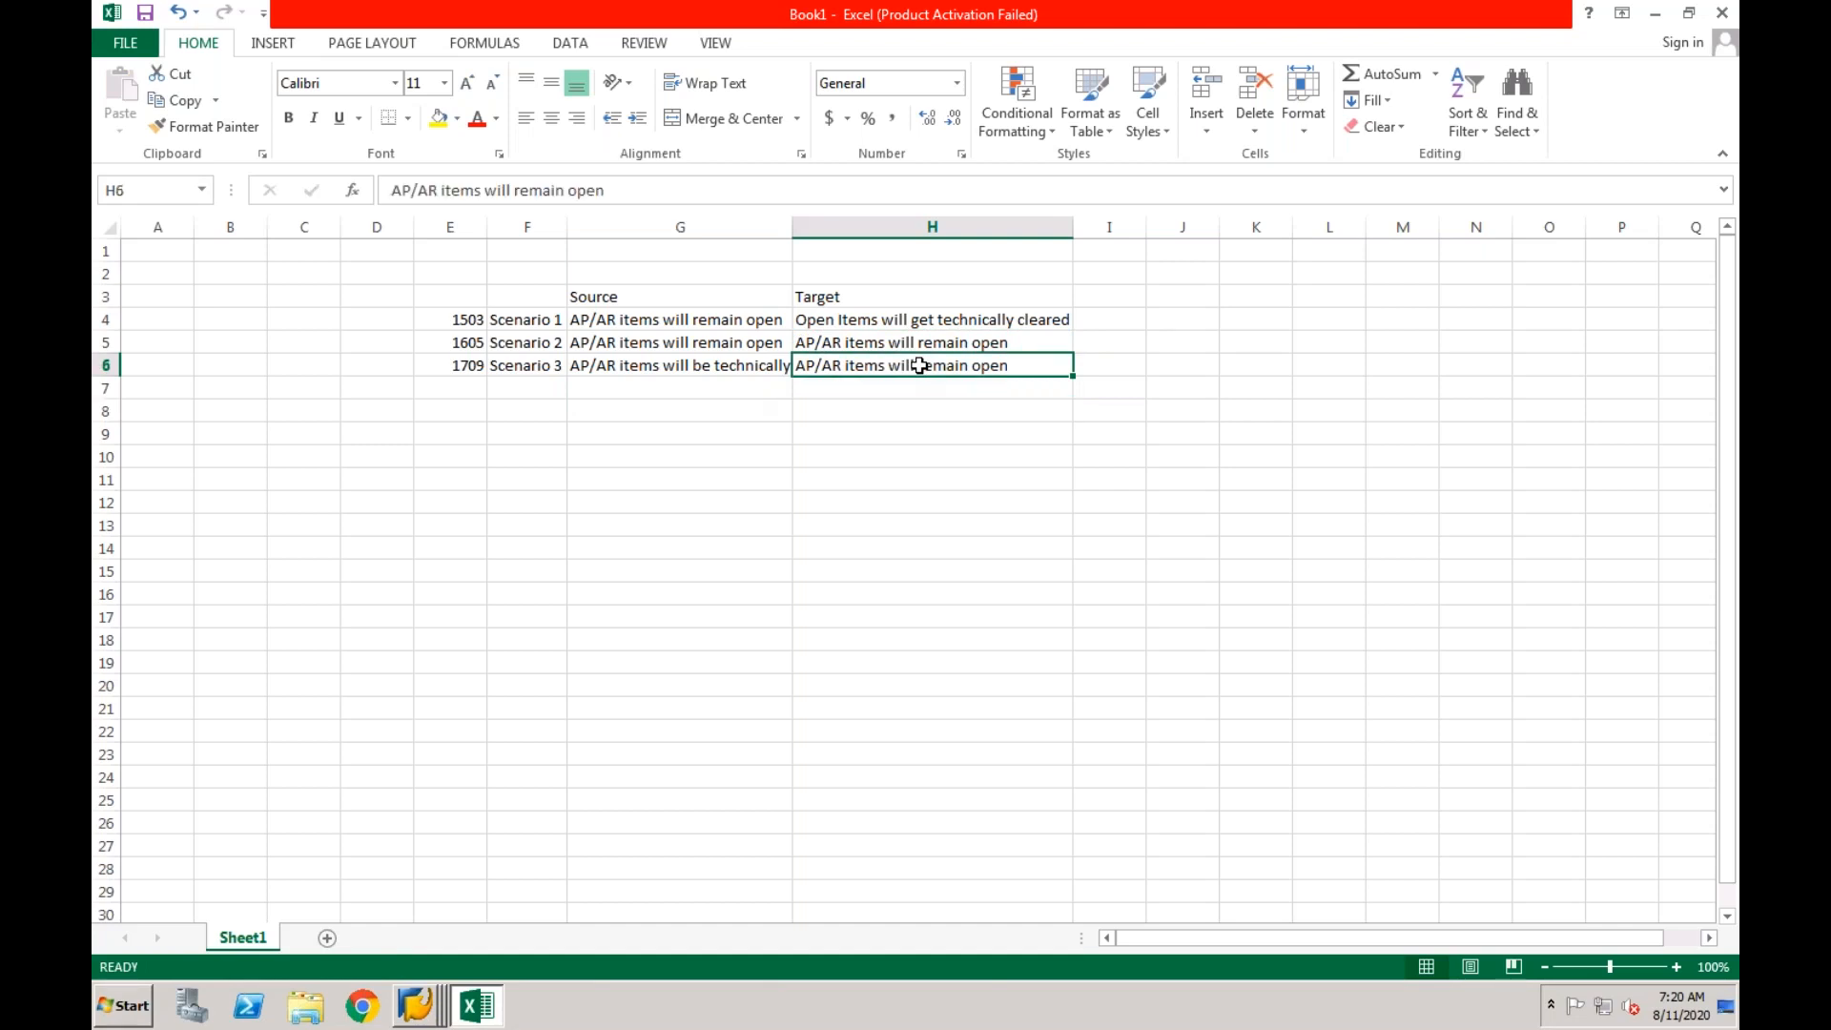
pyautogui.click(744, 367)
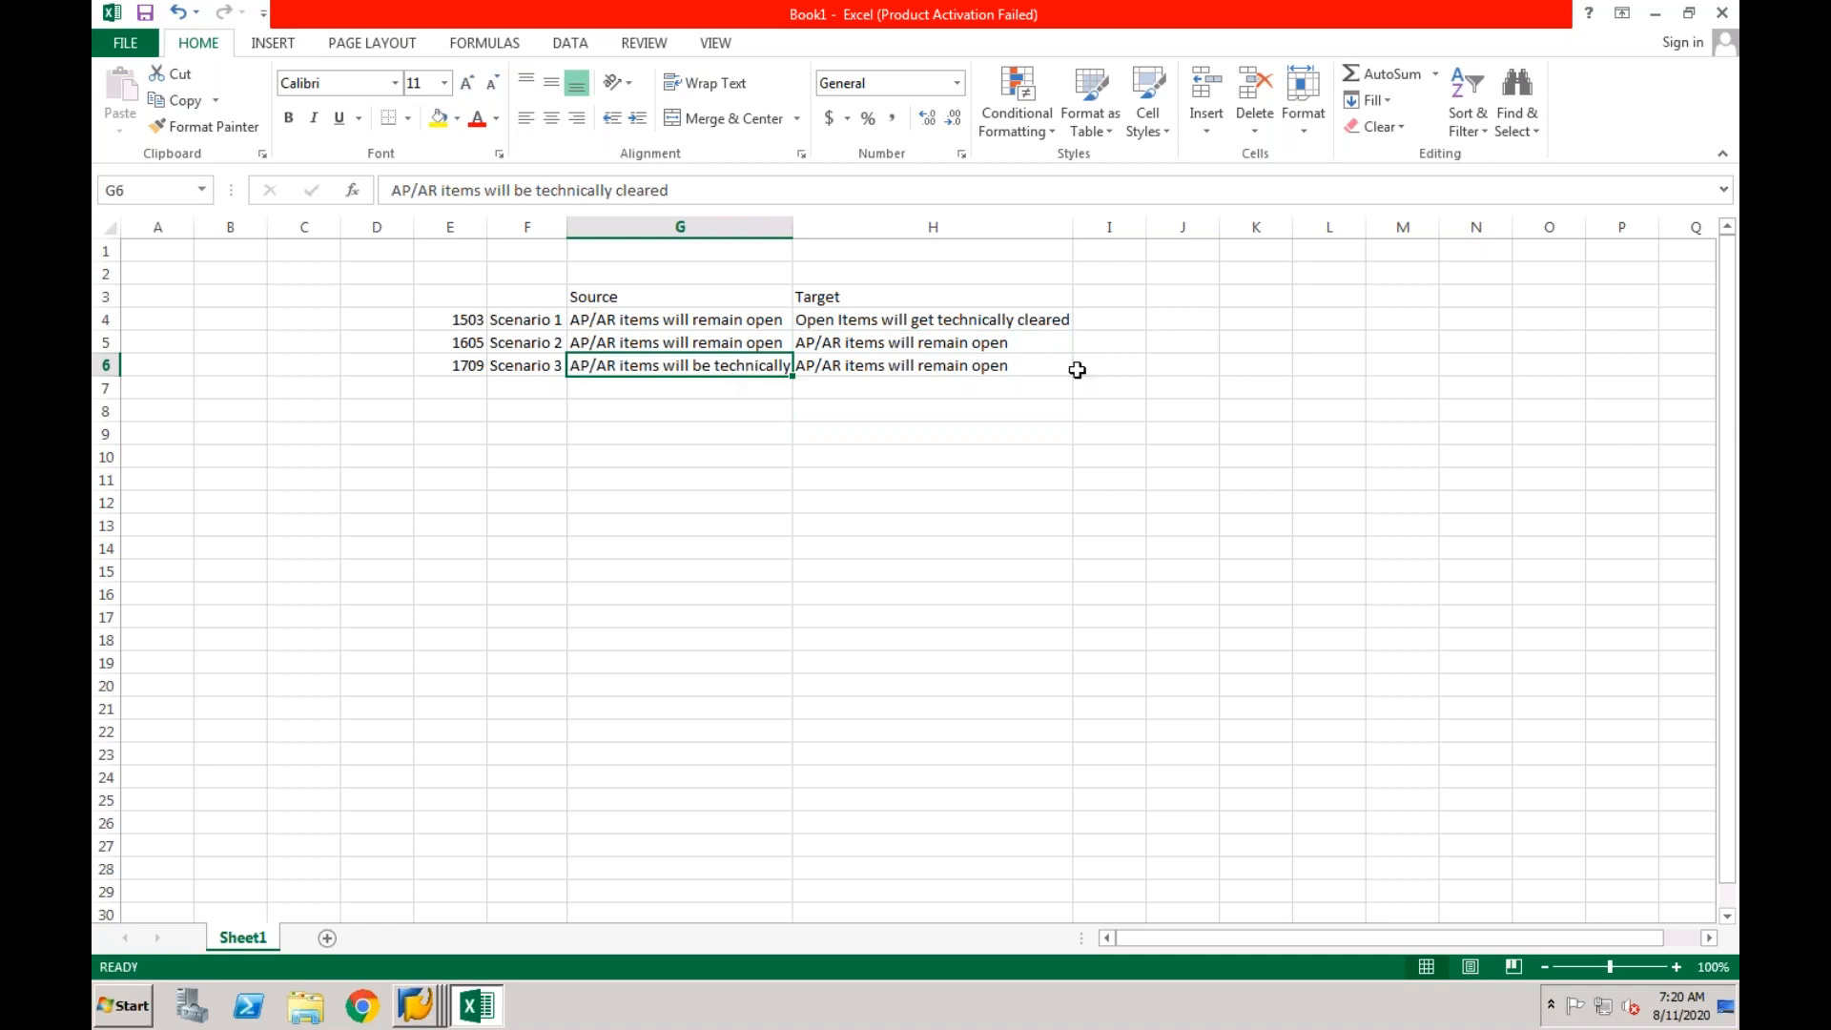
# Enter the note "Central Finance" in cell I6 beside the Scenario 3 target text.
pyautogui.click(1118, 369)
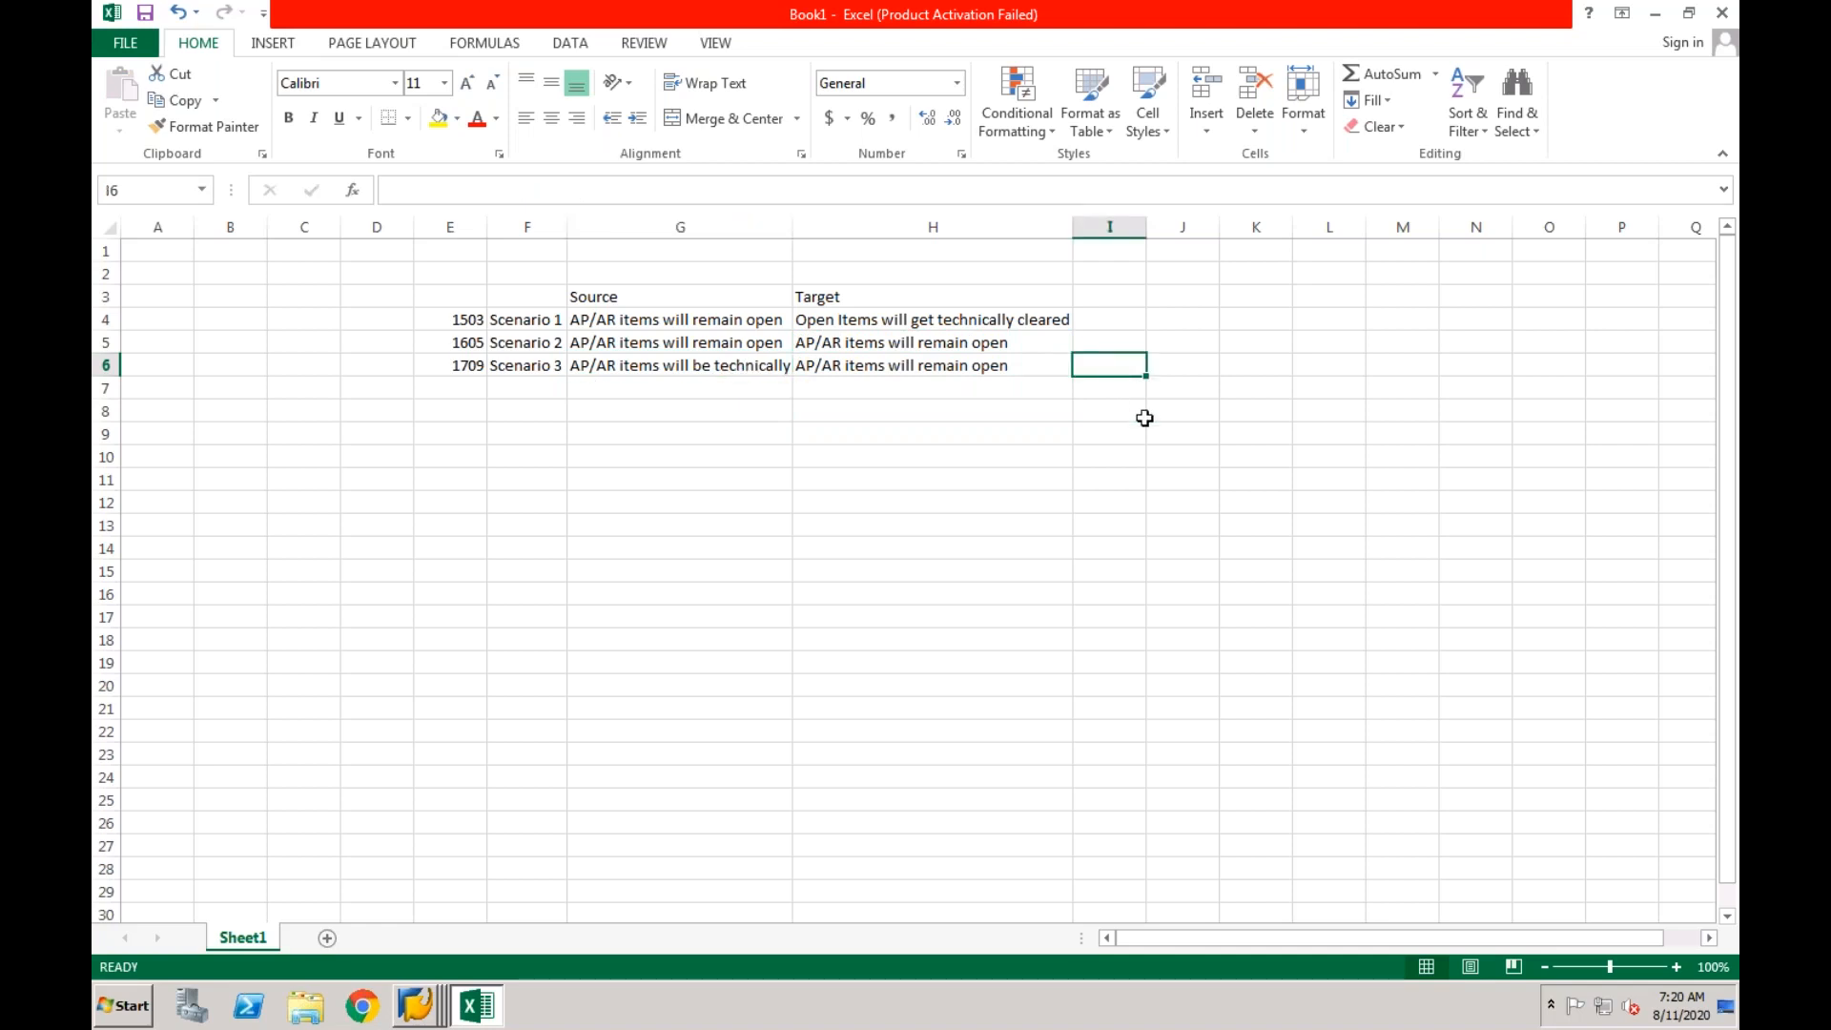
pyautogui.write('Central Finance')
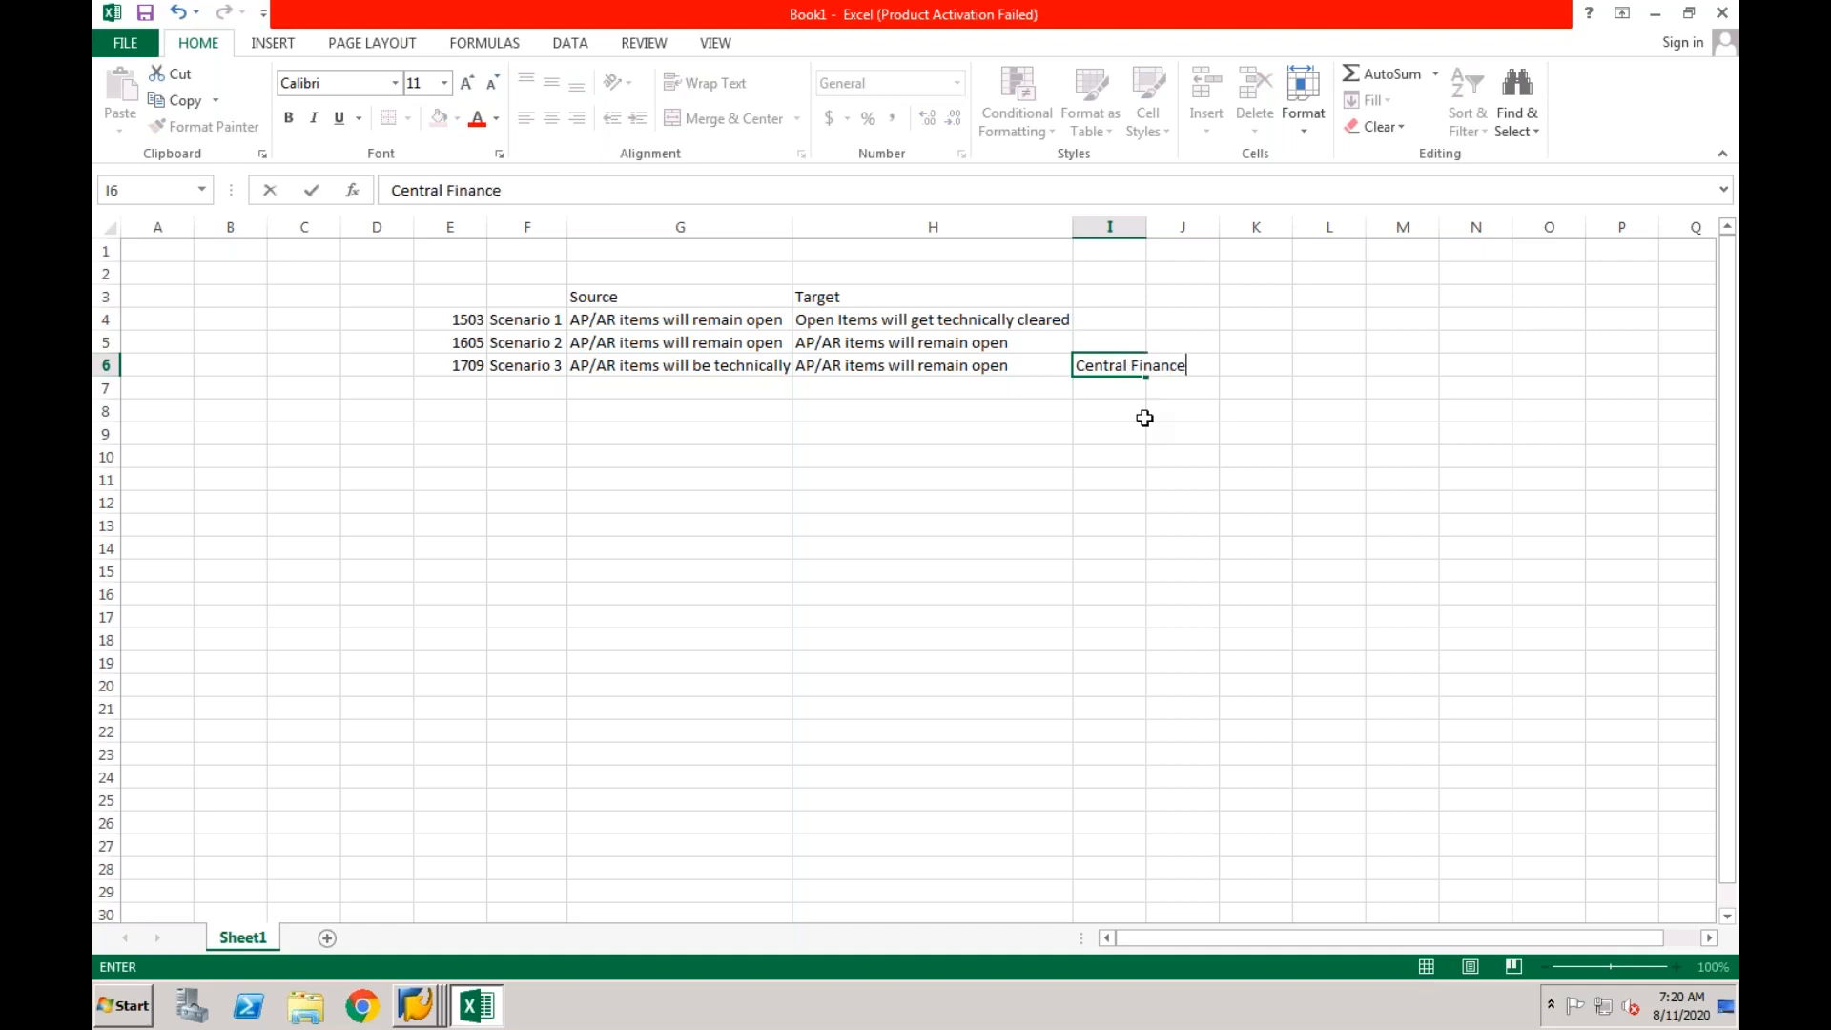
pyautogui.press('Return')
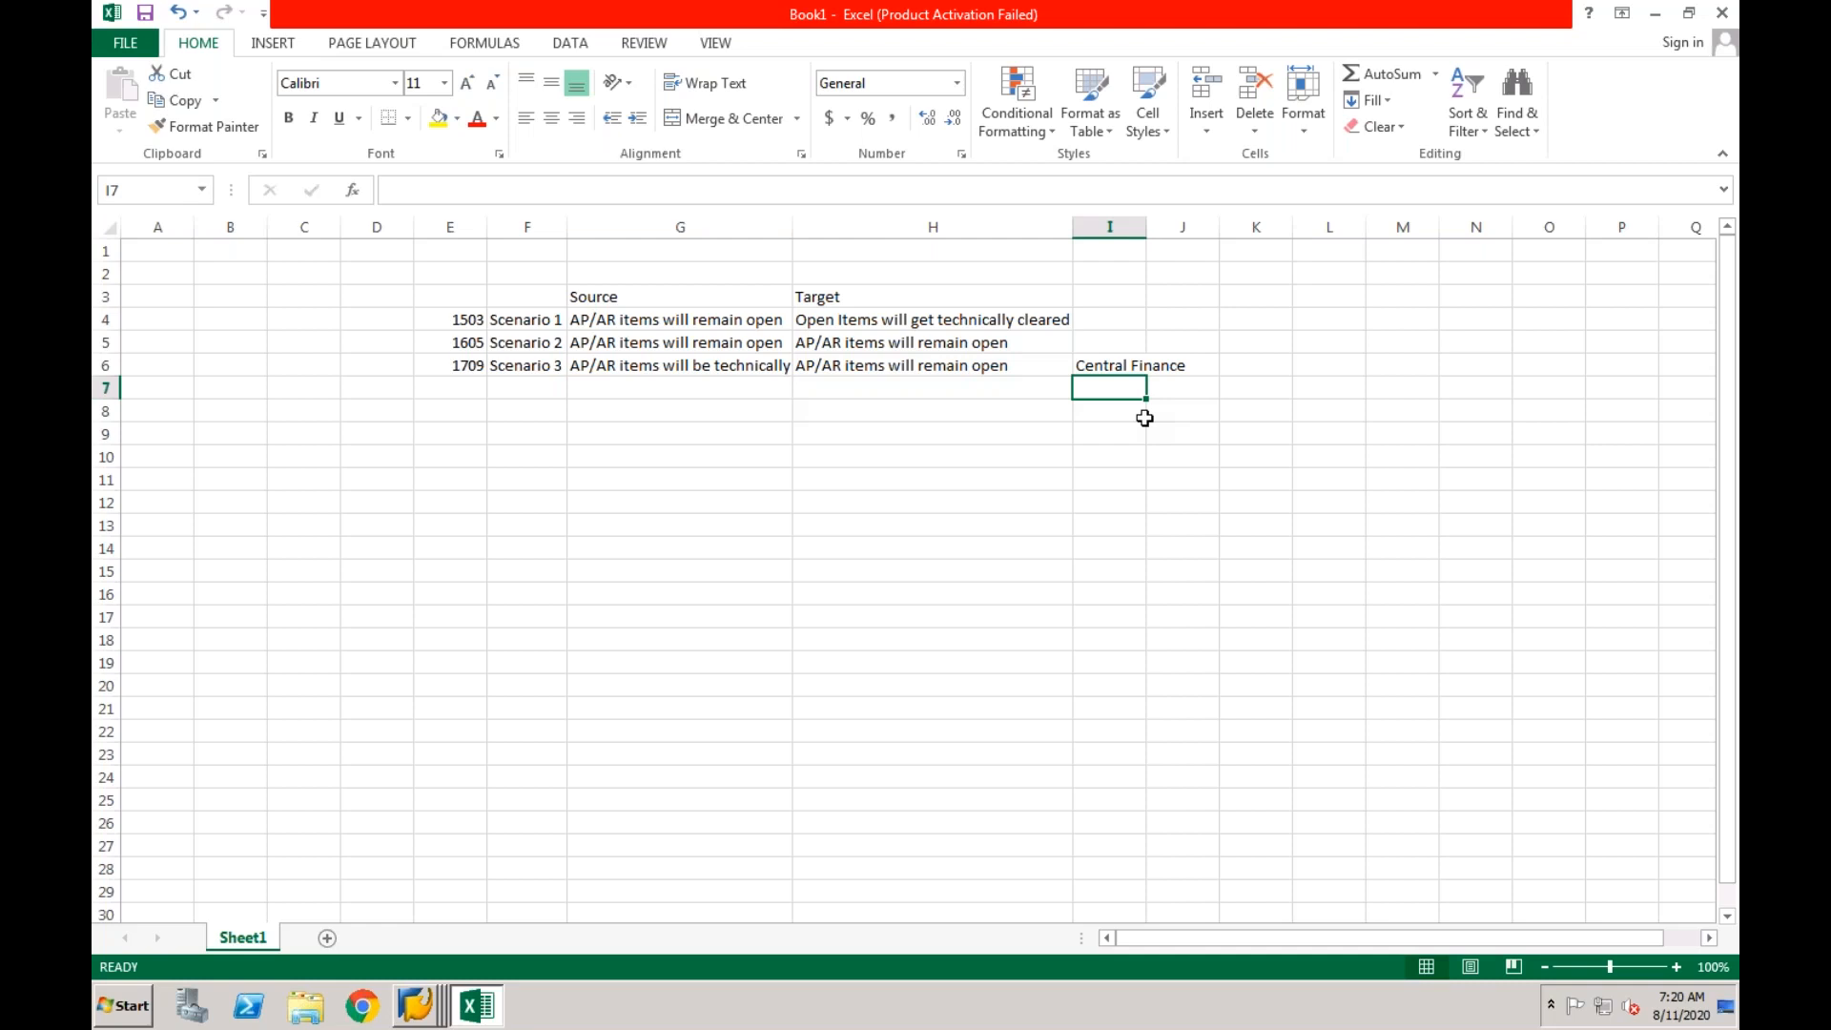
# Correct the note in cell I6 to read "Central Payment".
pyautogui.click(1126, 368)
pyautogui.doubleClick(1131, 366)
pyautogui.doubleClick(1160, 366)
pyautogui.write('Payment')
pyautogui.press('Return')
pyautogui.click(1092, 366)
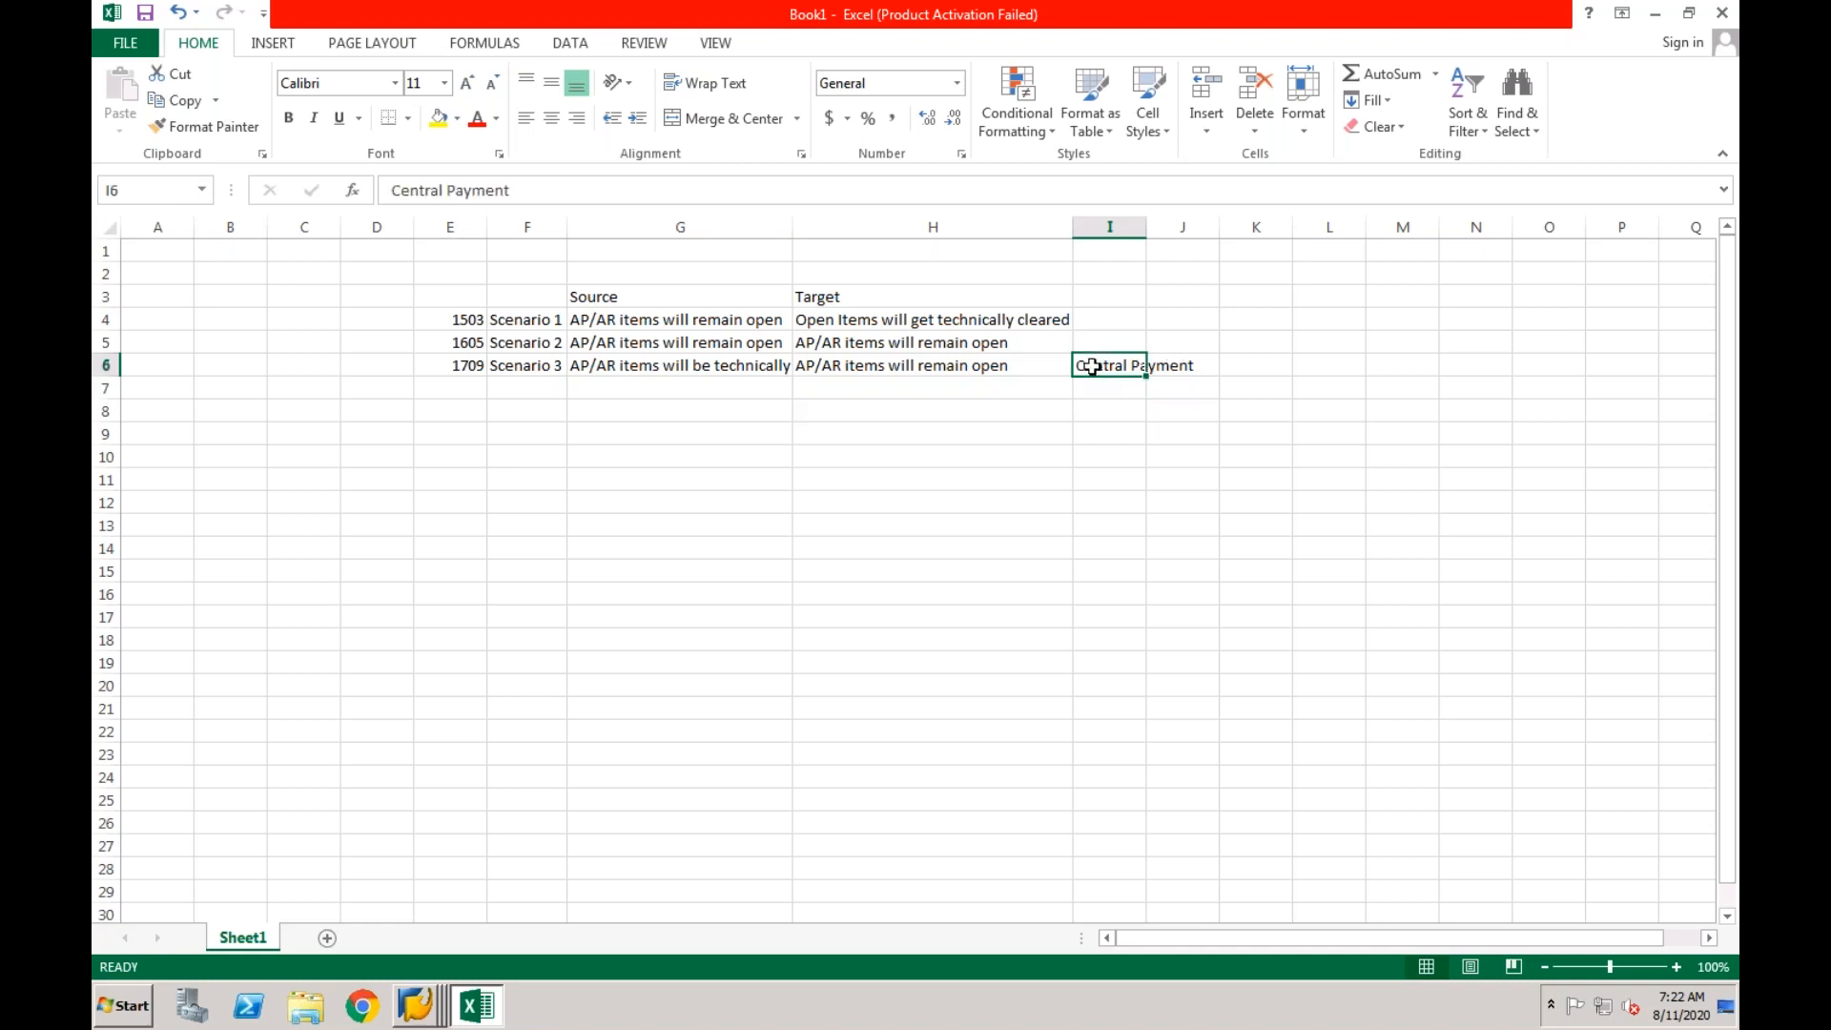
pyautogui.click(1041, 365)
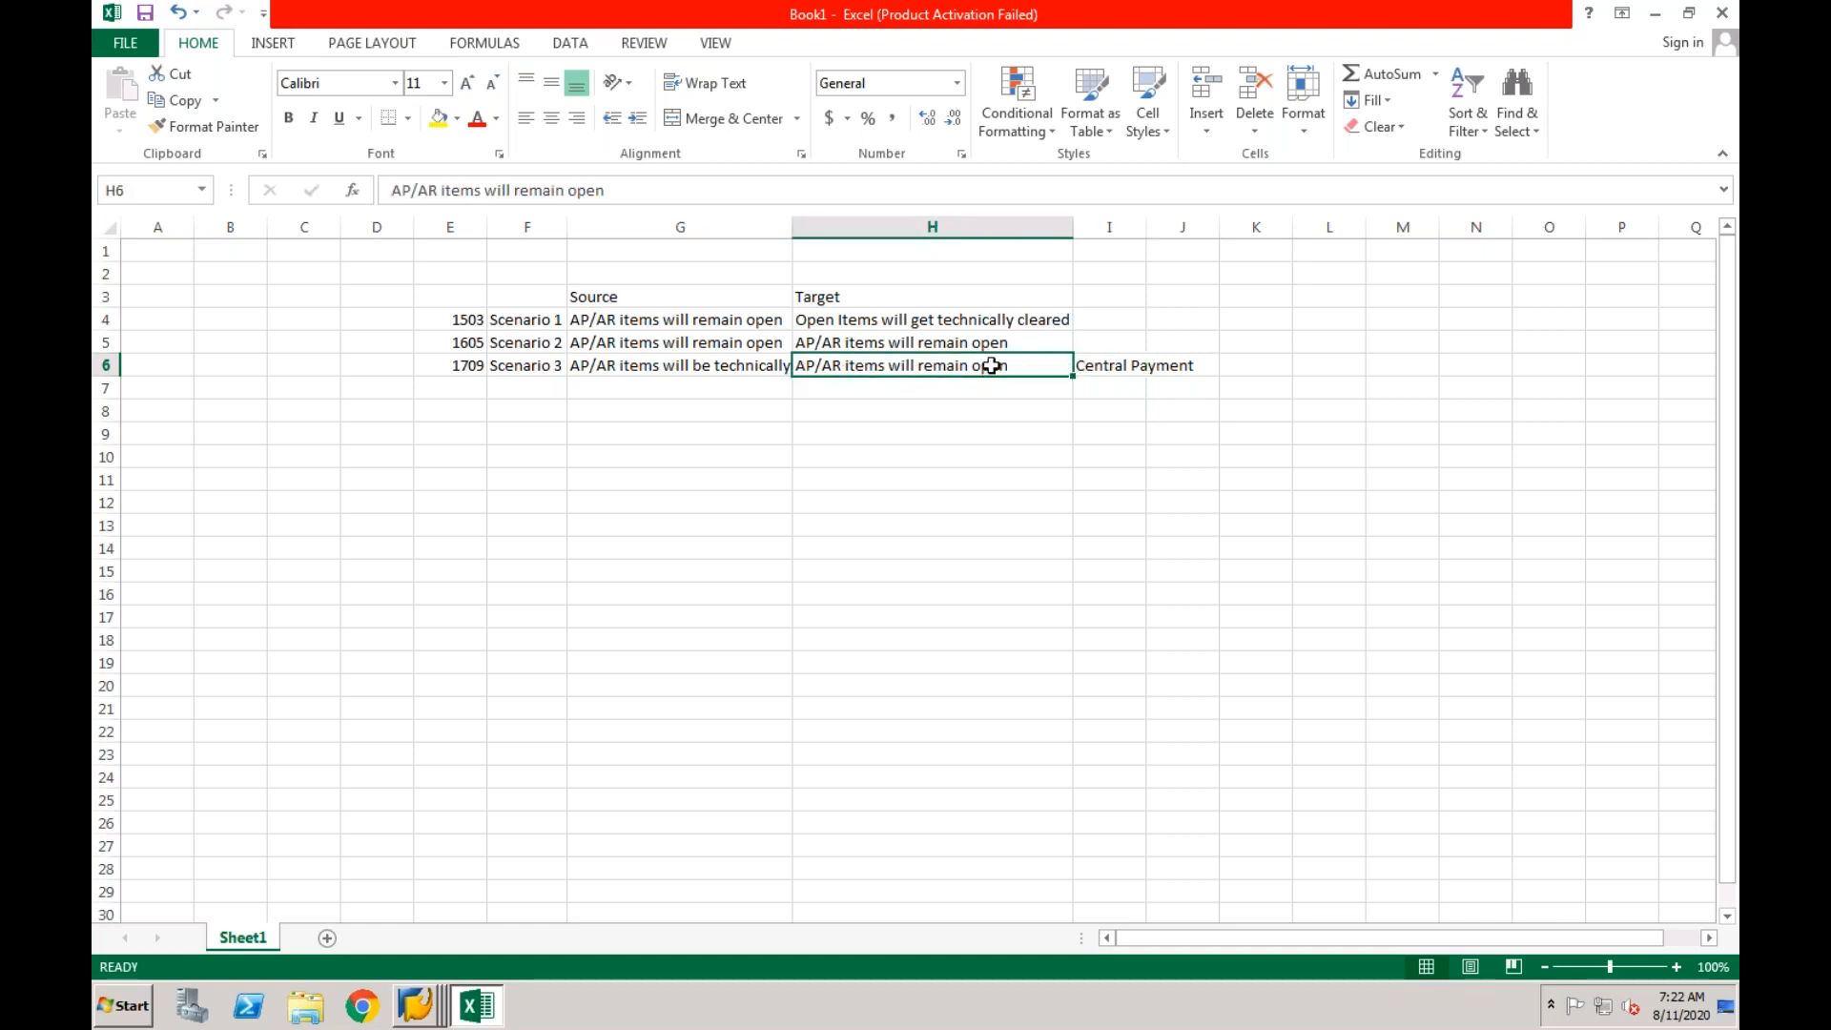
pyautogui.click(1087, 368)
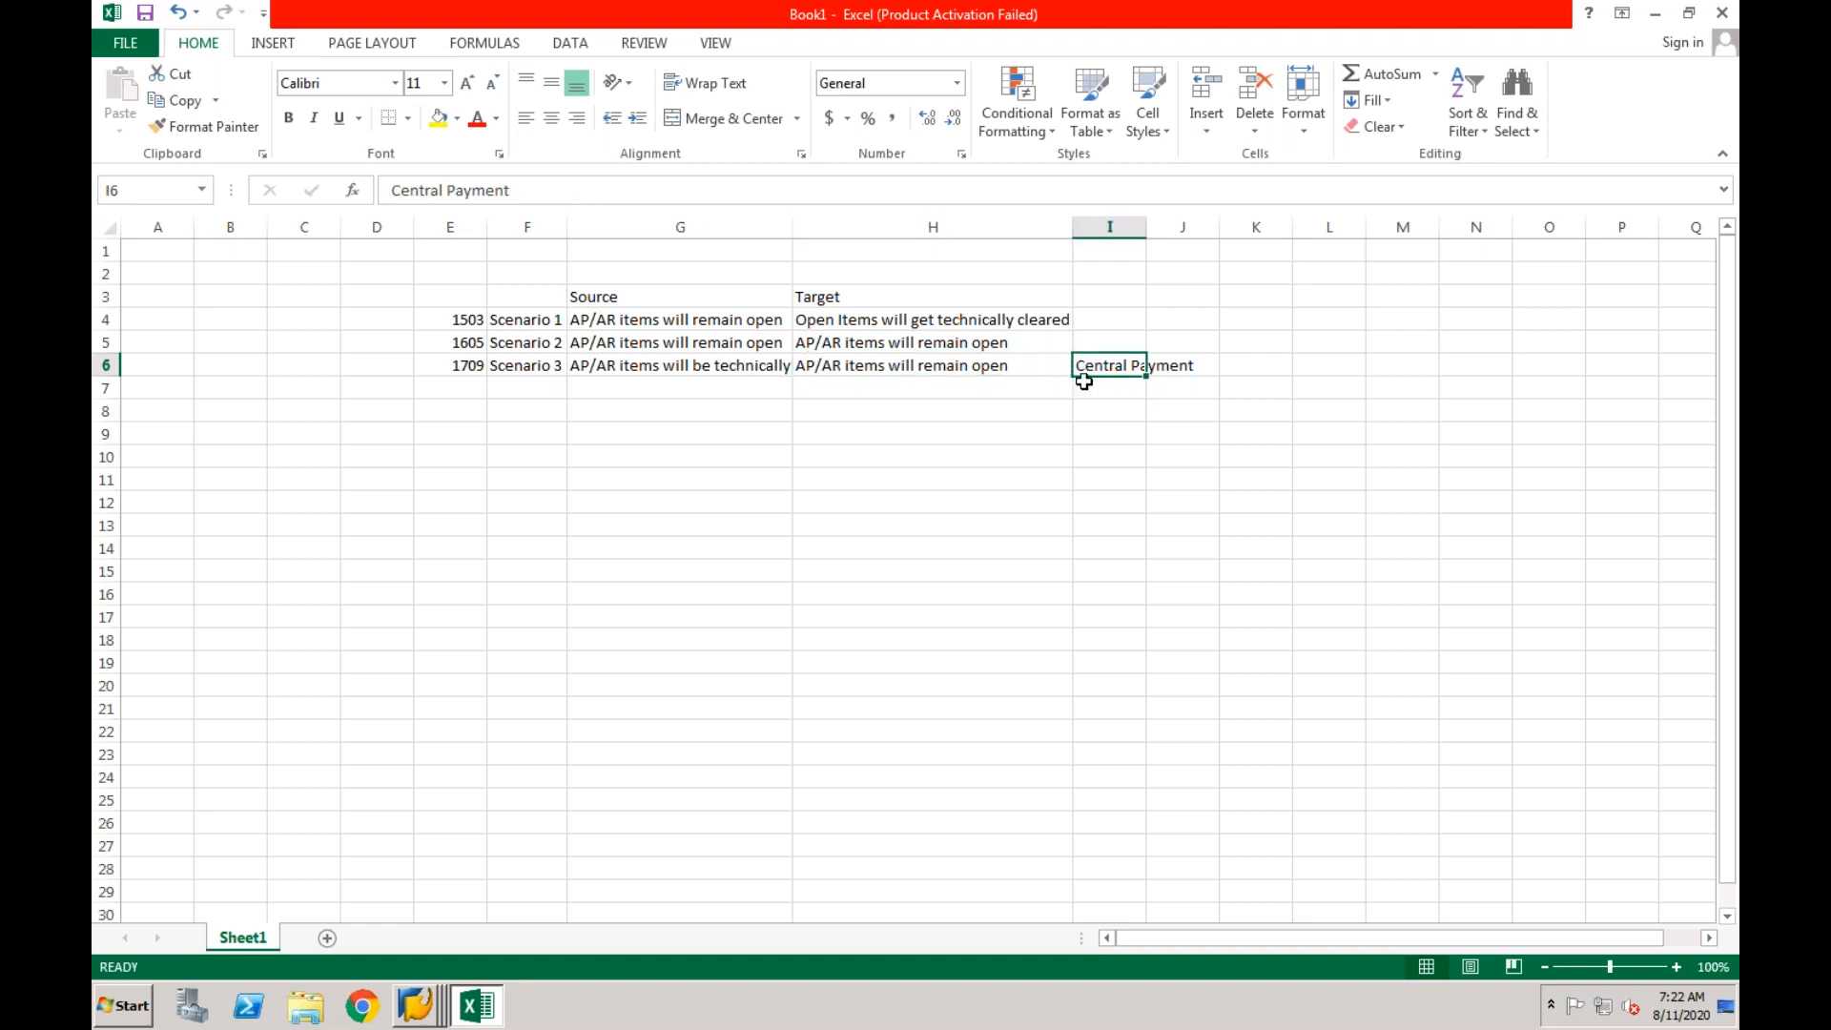
pyautogui.moveTo(892, 346); pyautogui.dragTo(673, 346)
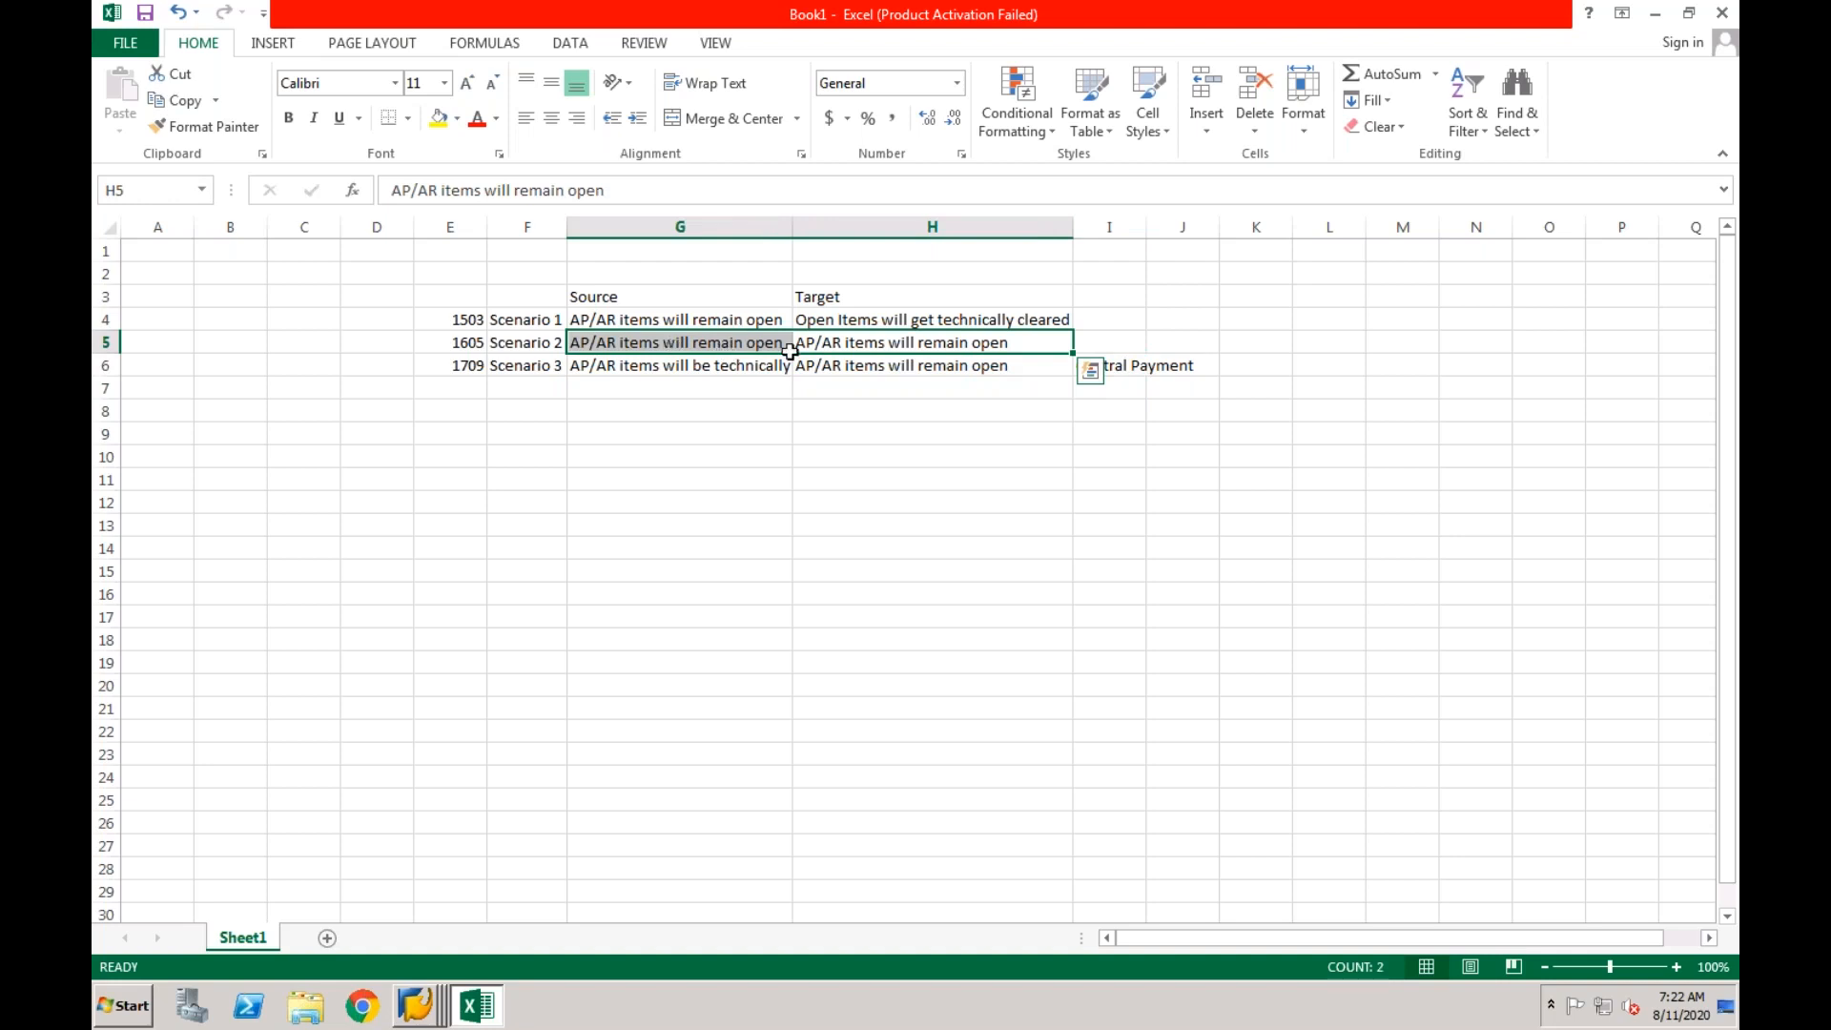
pyautogui.click(740, 344)
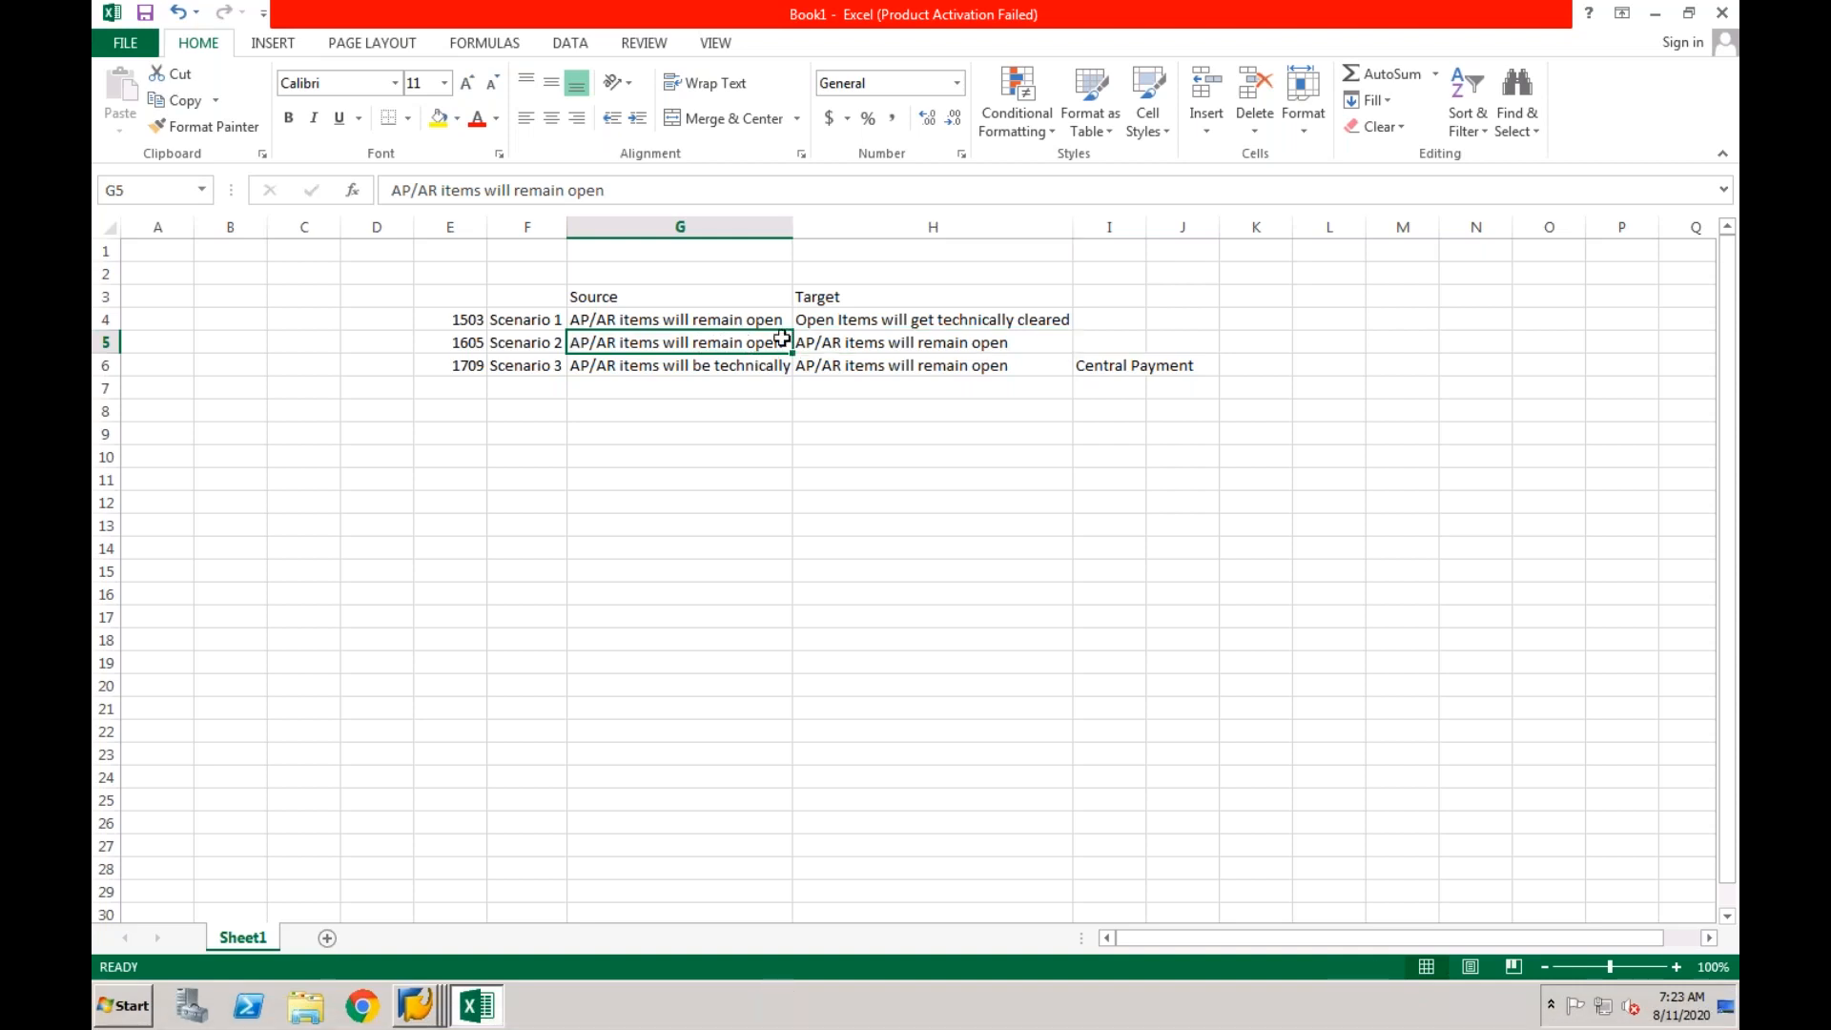
pyautogui.click(822, 342)
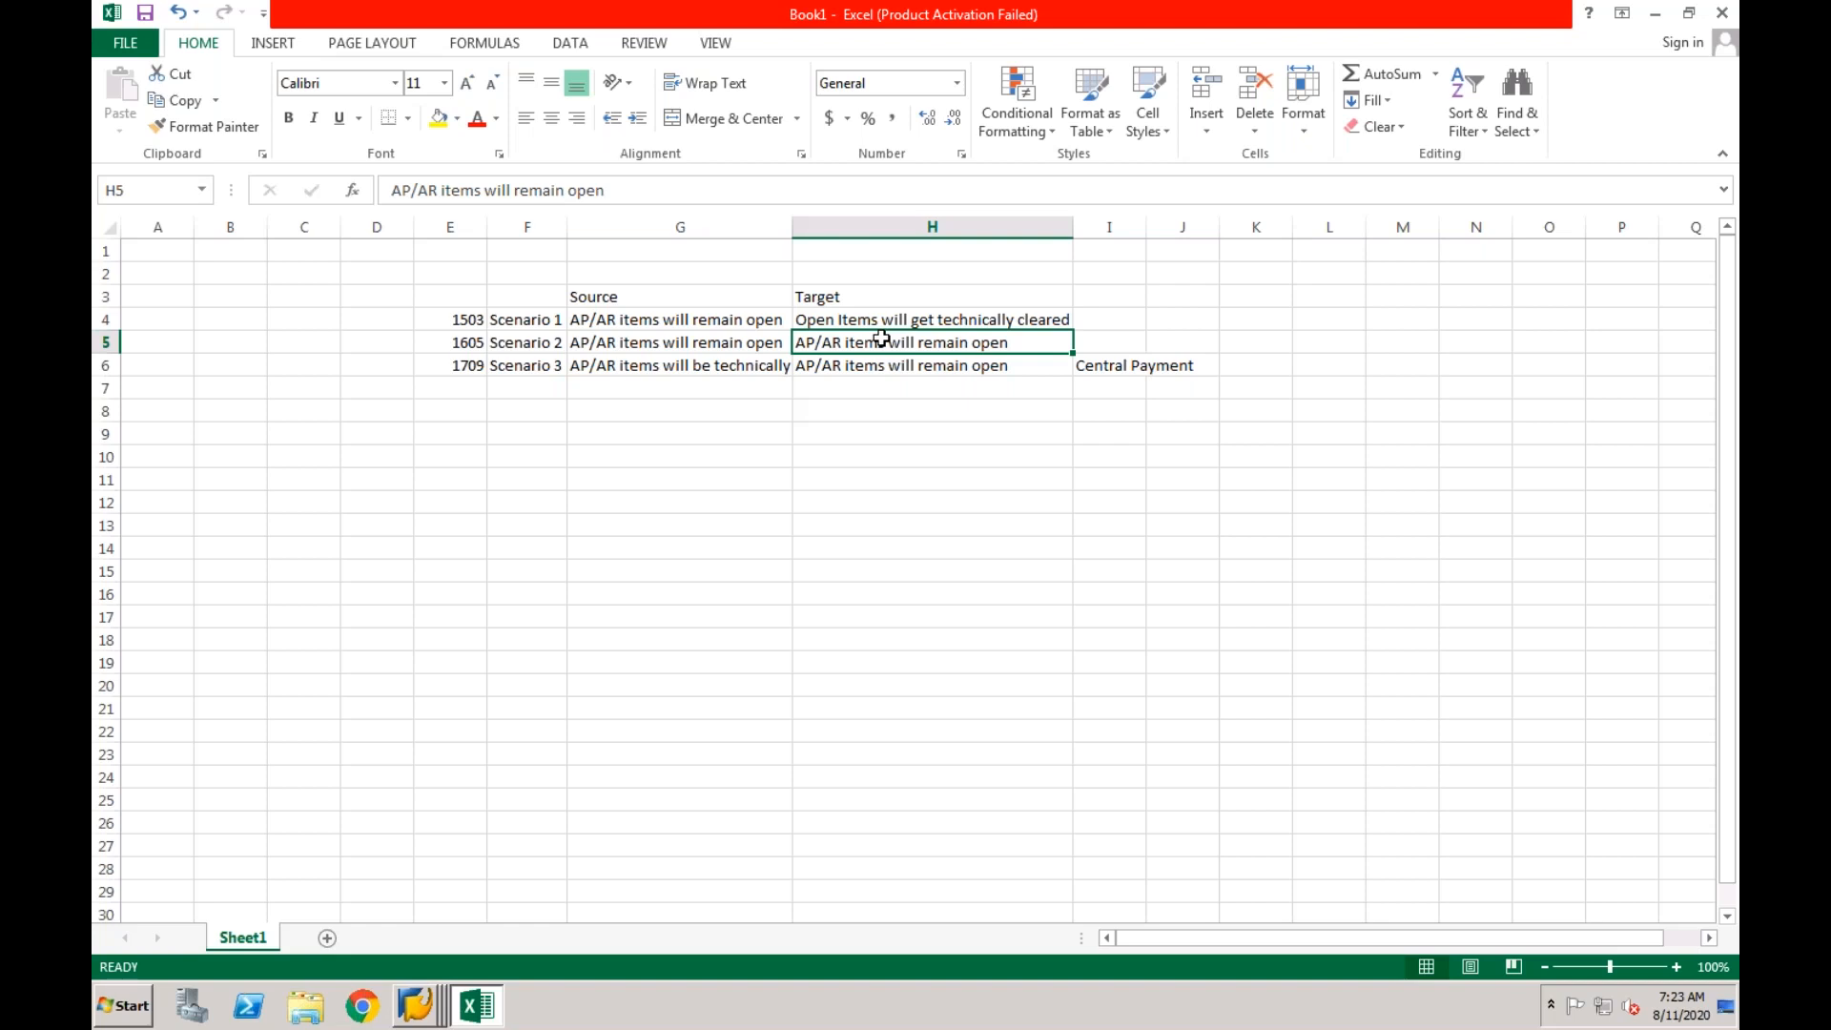
# Enter 1809 in cell E7 below the 1709 release.
pyautogui.click(460, 388)
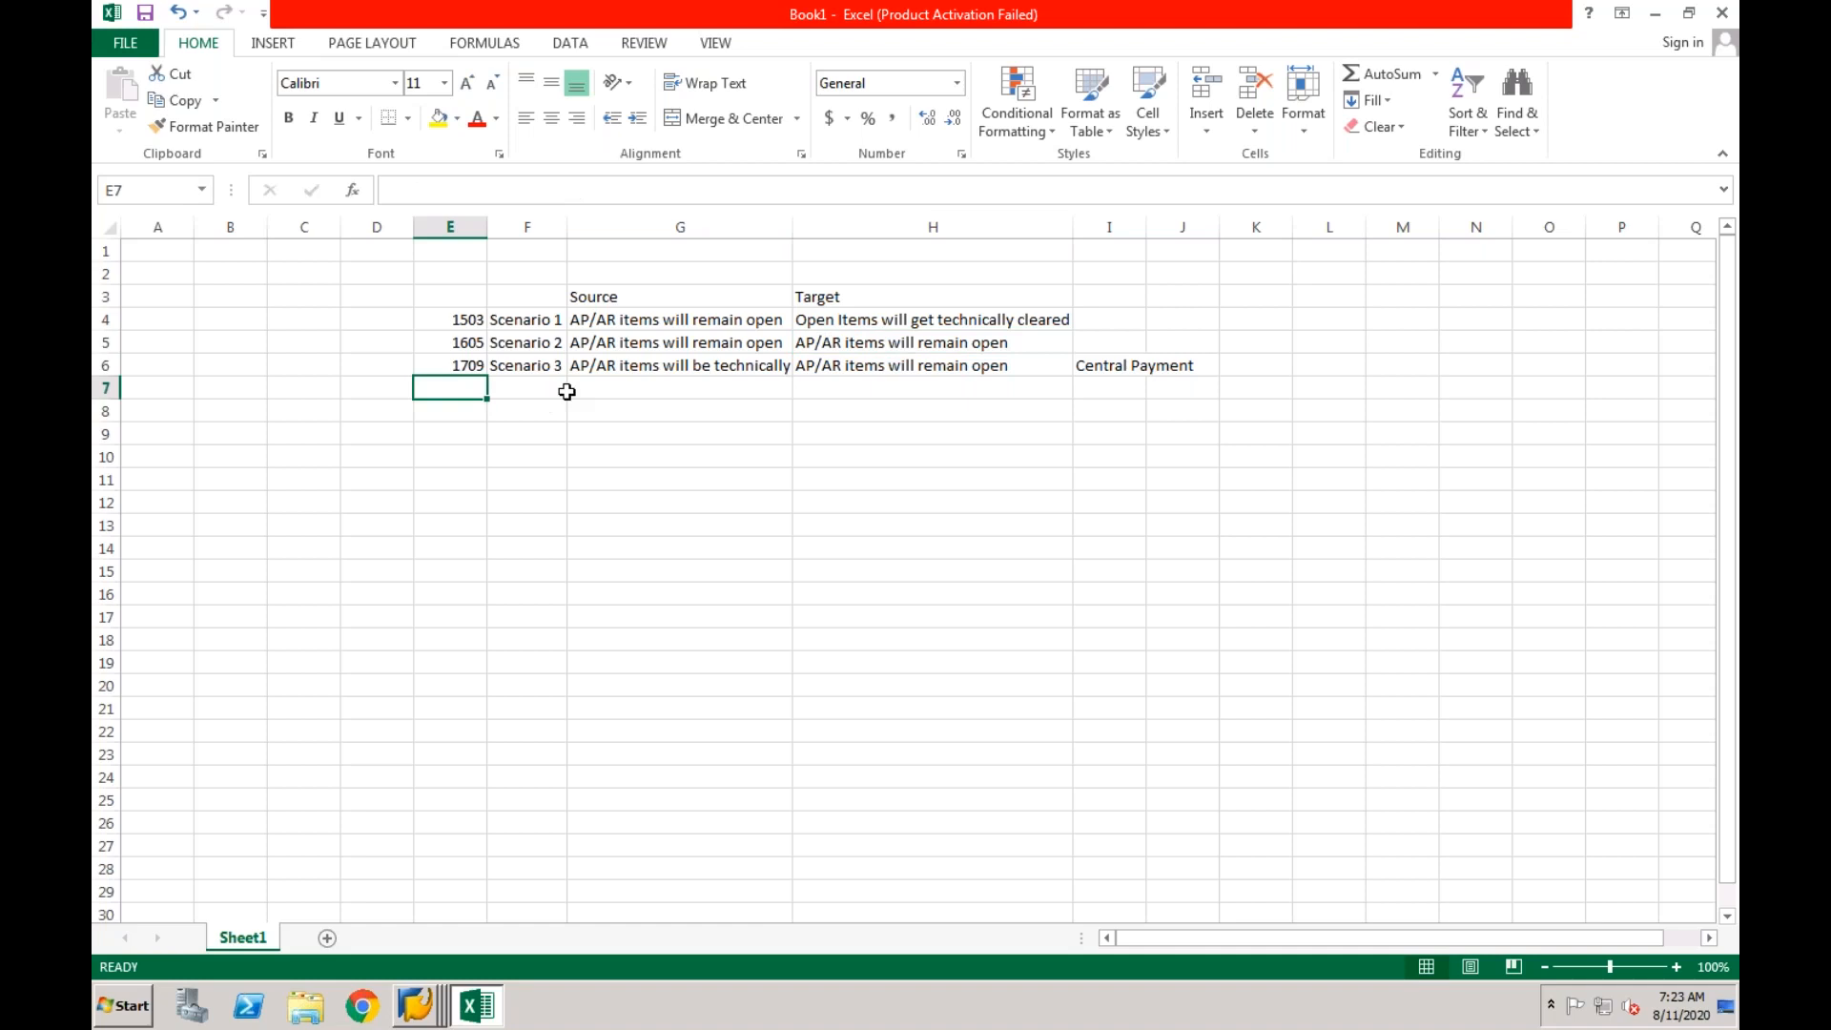
pyautogui.write('1809')
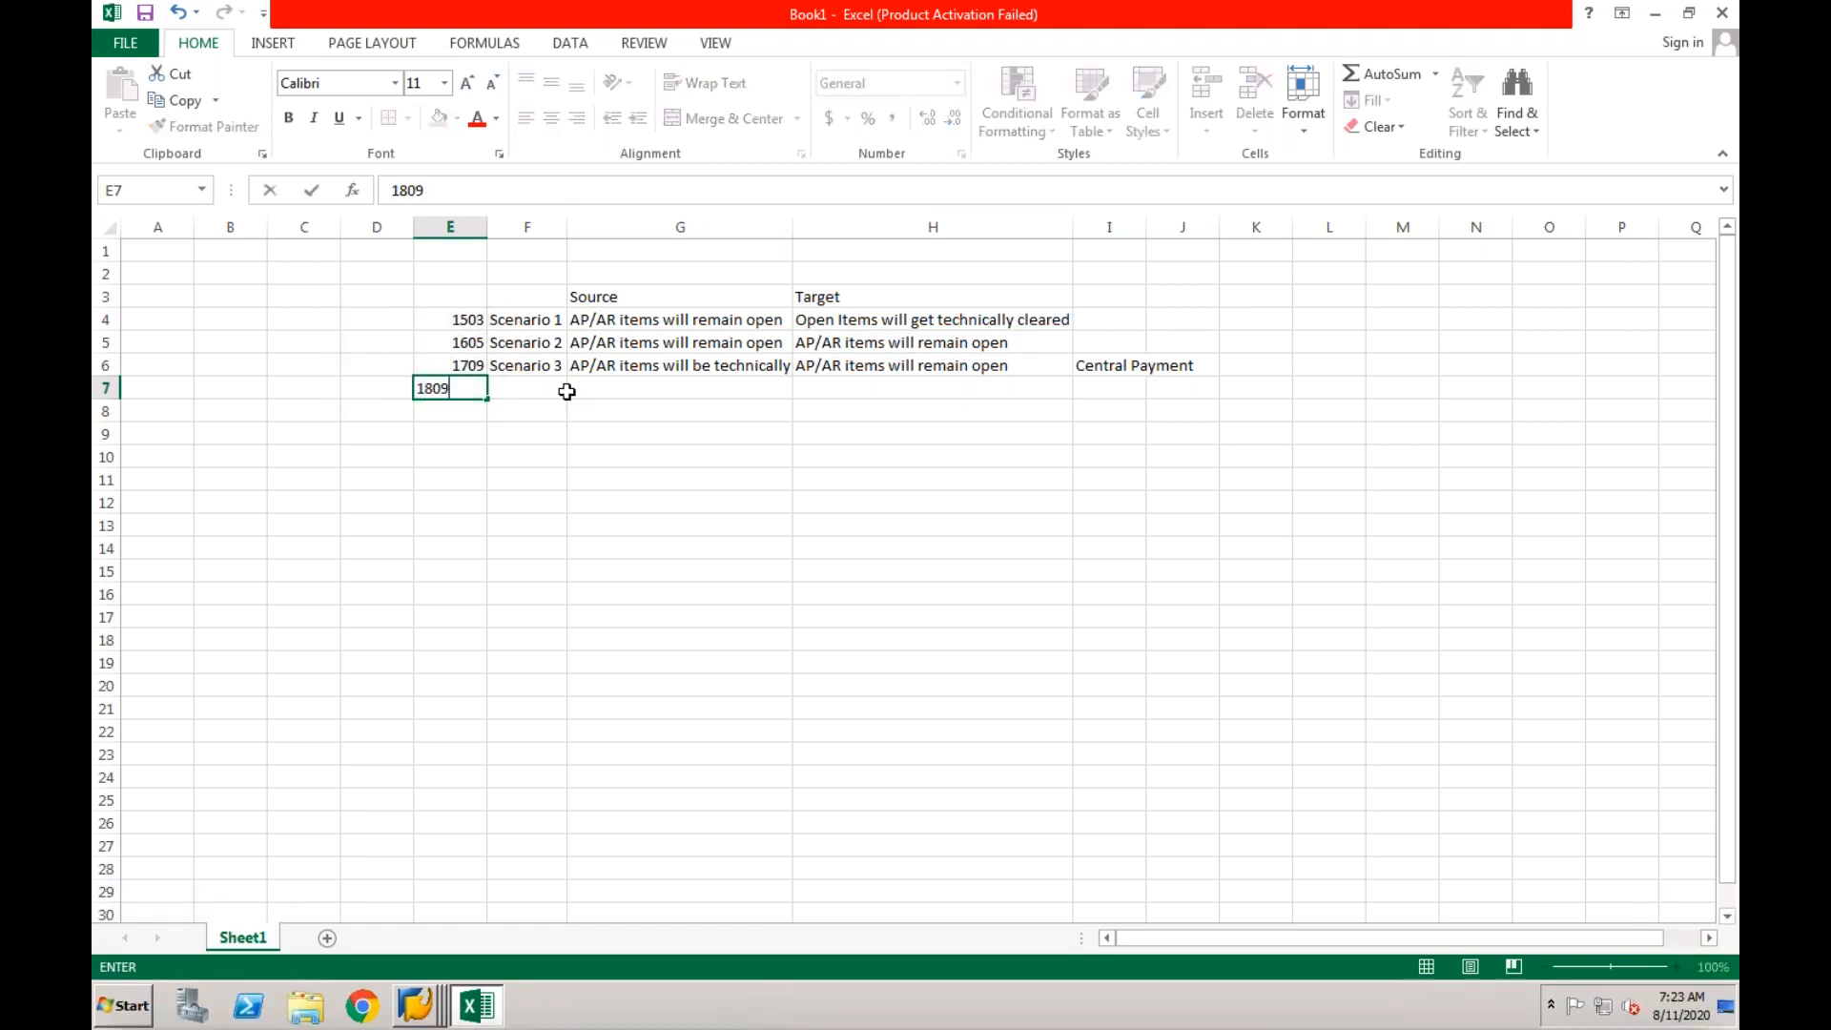
# Enter 1801 in cell B7, 1805 in C7 and 1 in D7.
pyautogui.click(231, 389)
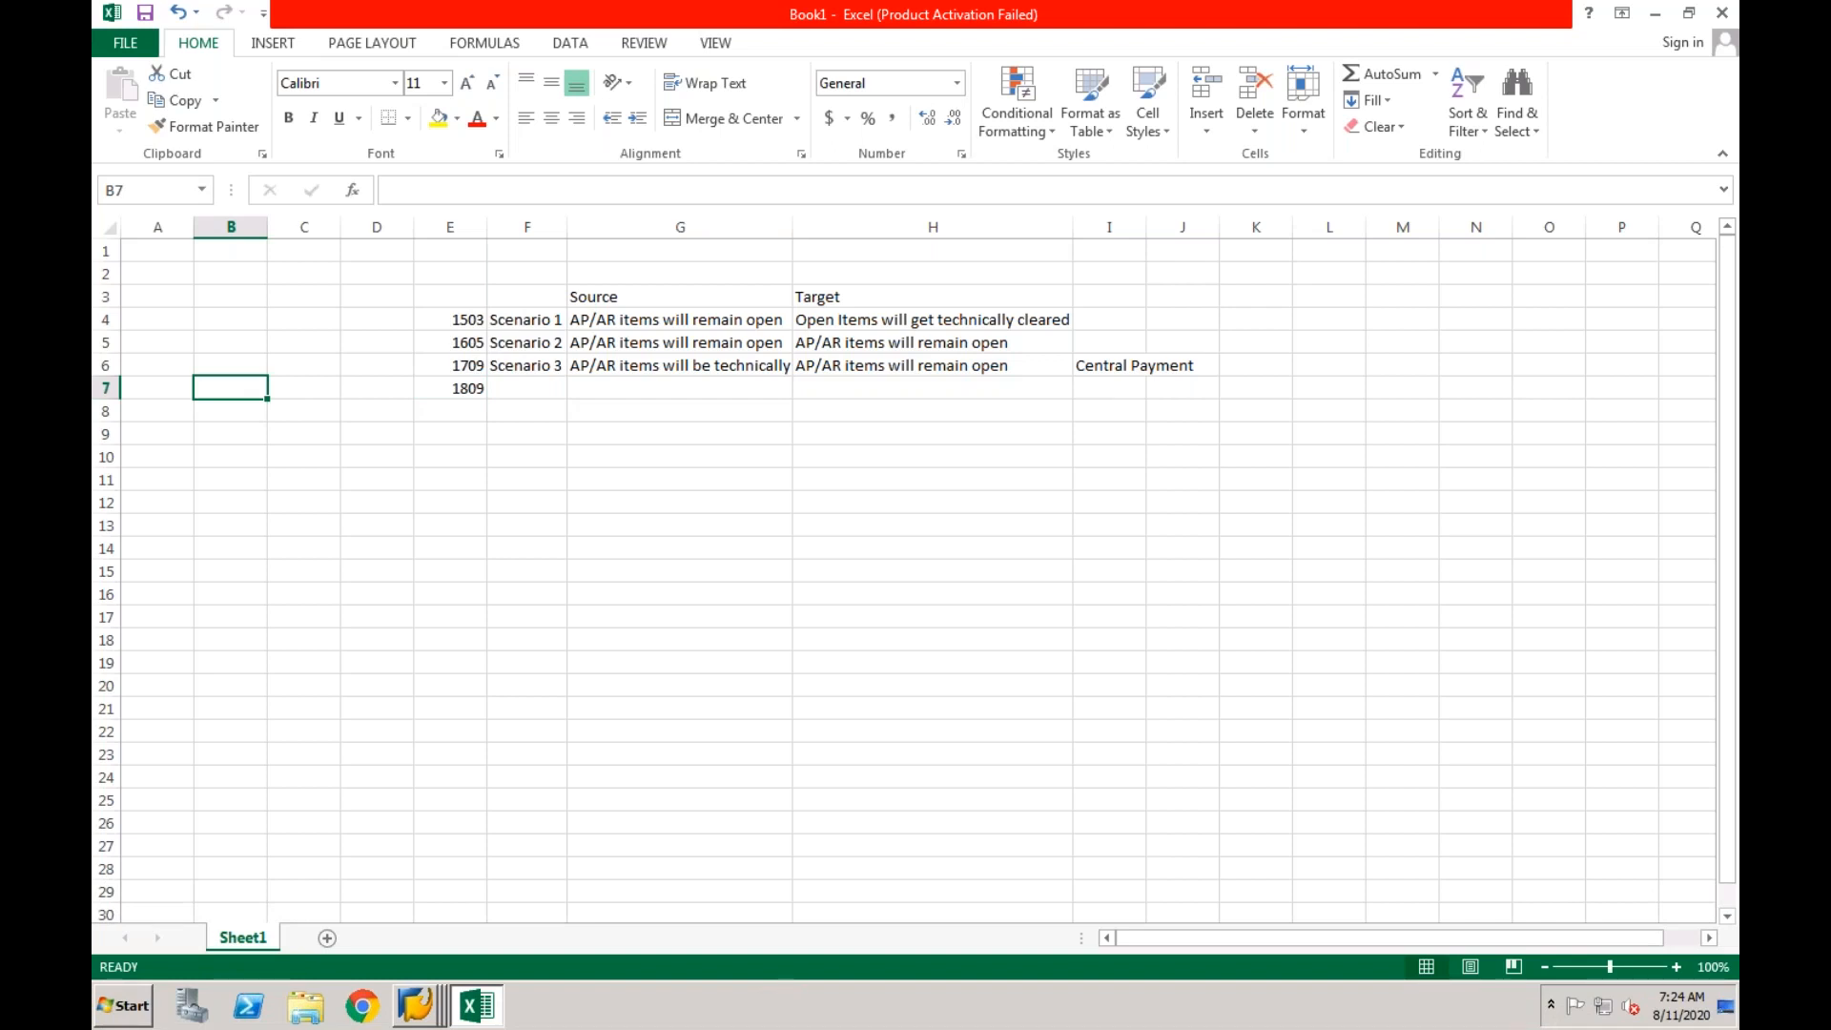
pyautogui.write('1801')
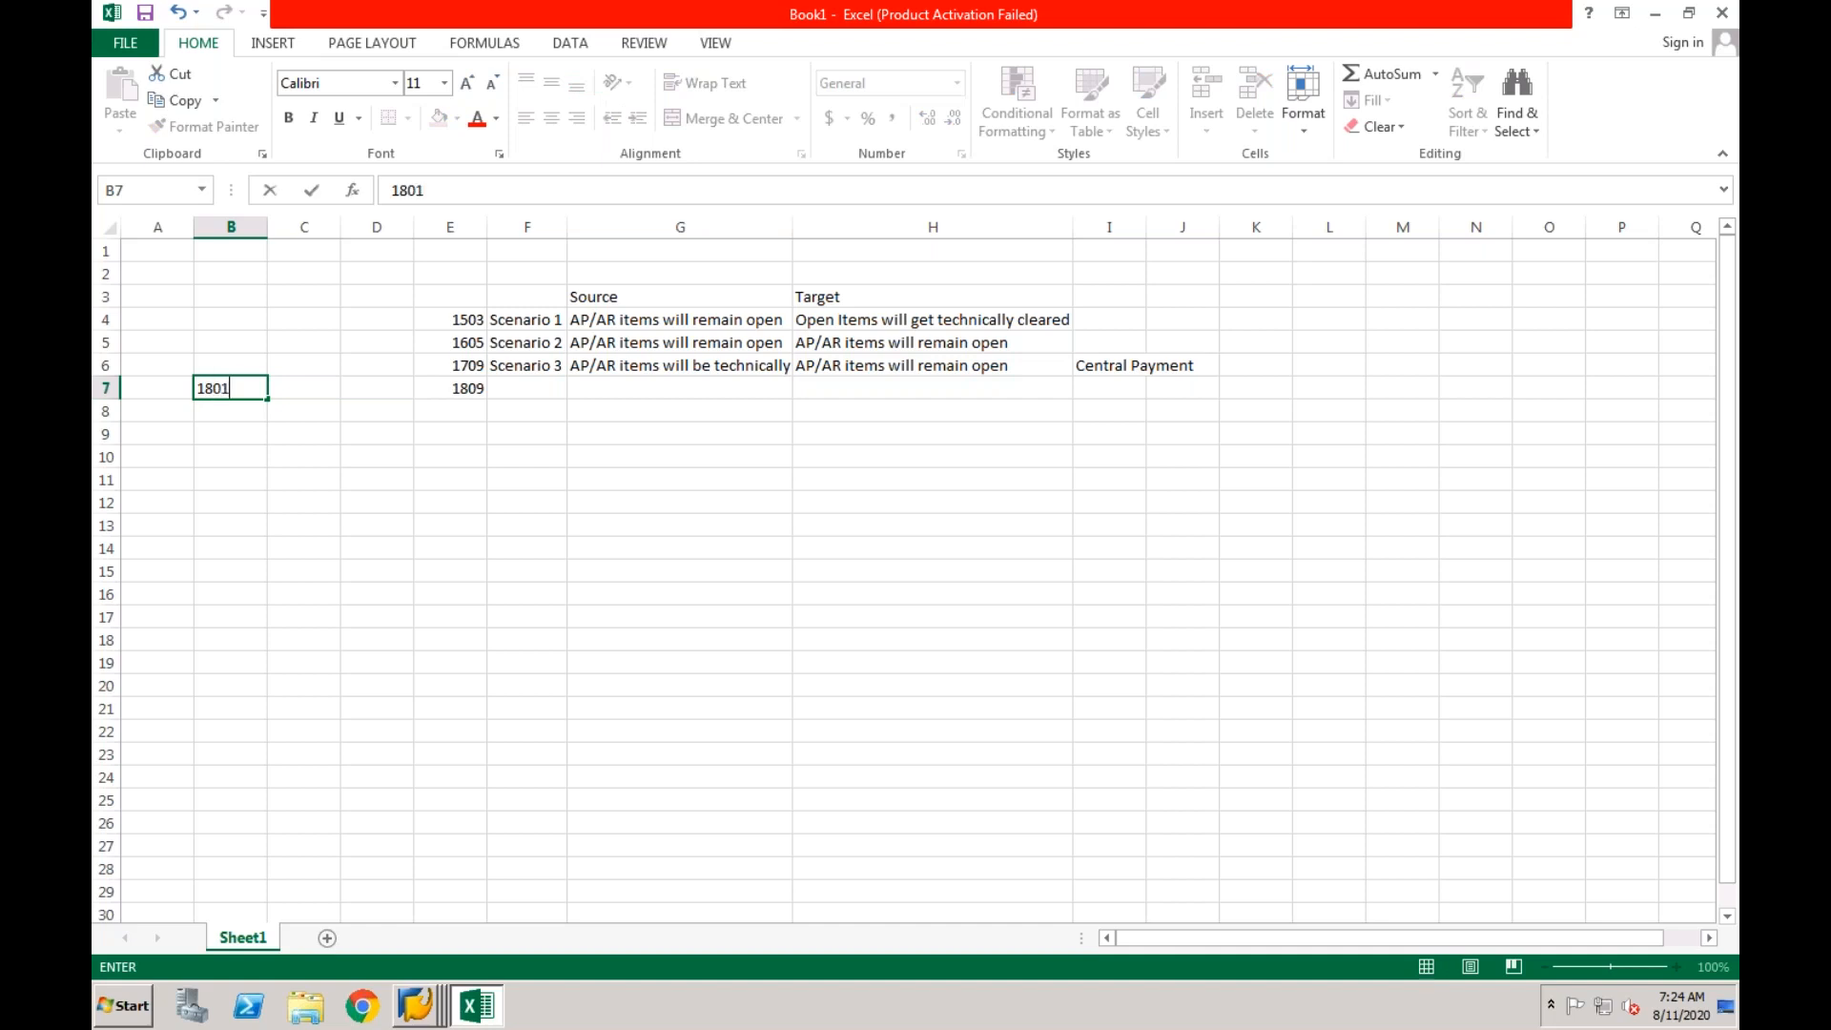
pyautogui.press('Tab')
pyautogui.write('1805')
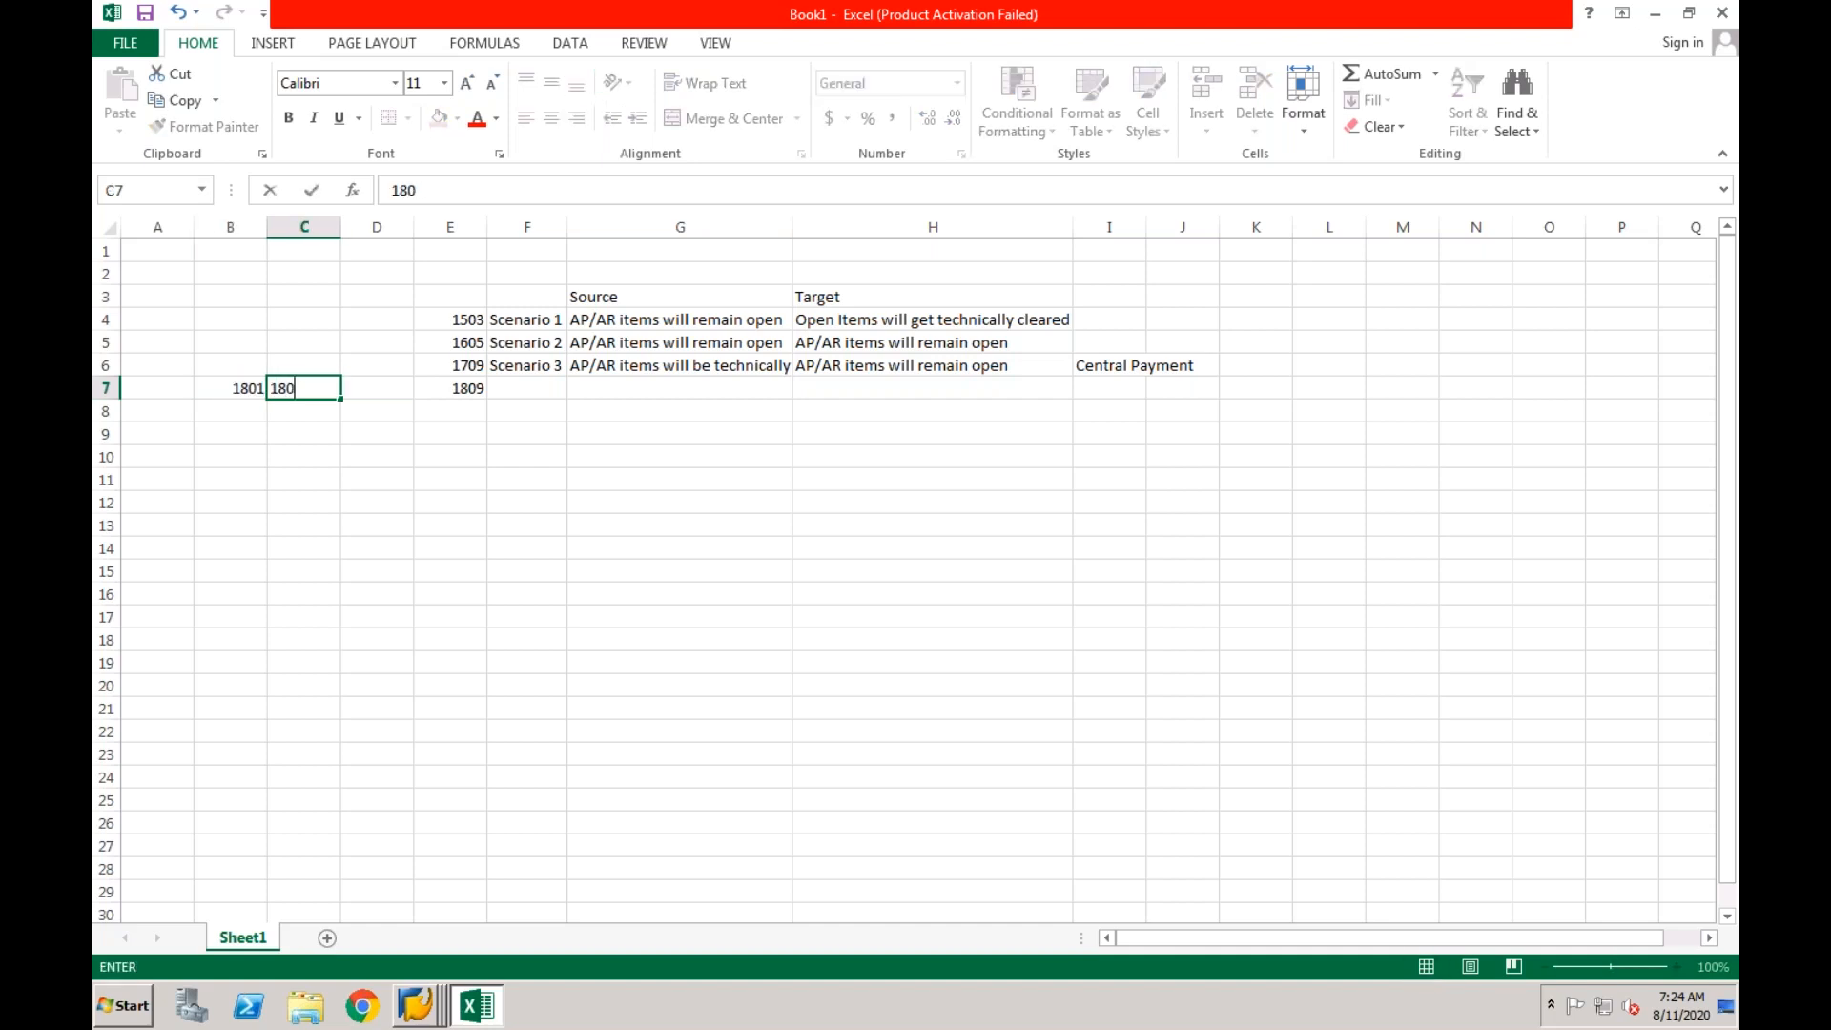
pyautogui.press('Tab')
pyautogui.write('1')
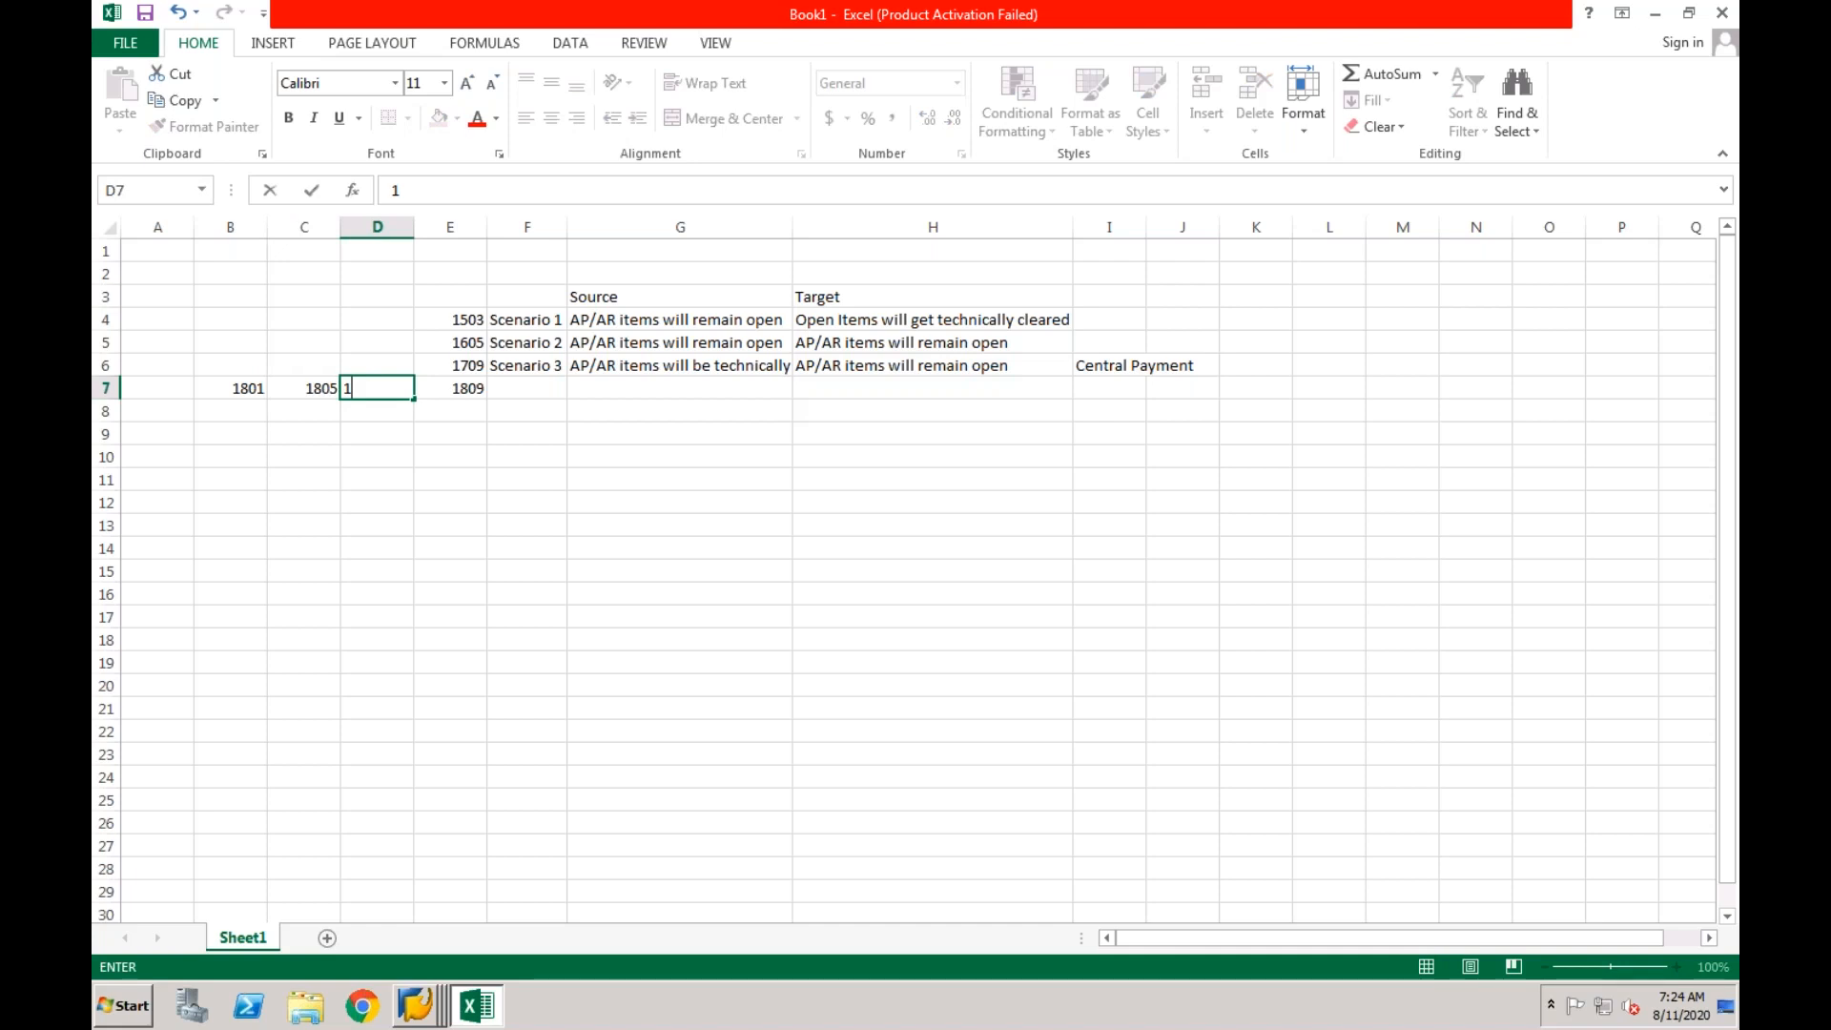
pyautogui.press('Left')
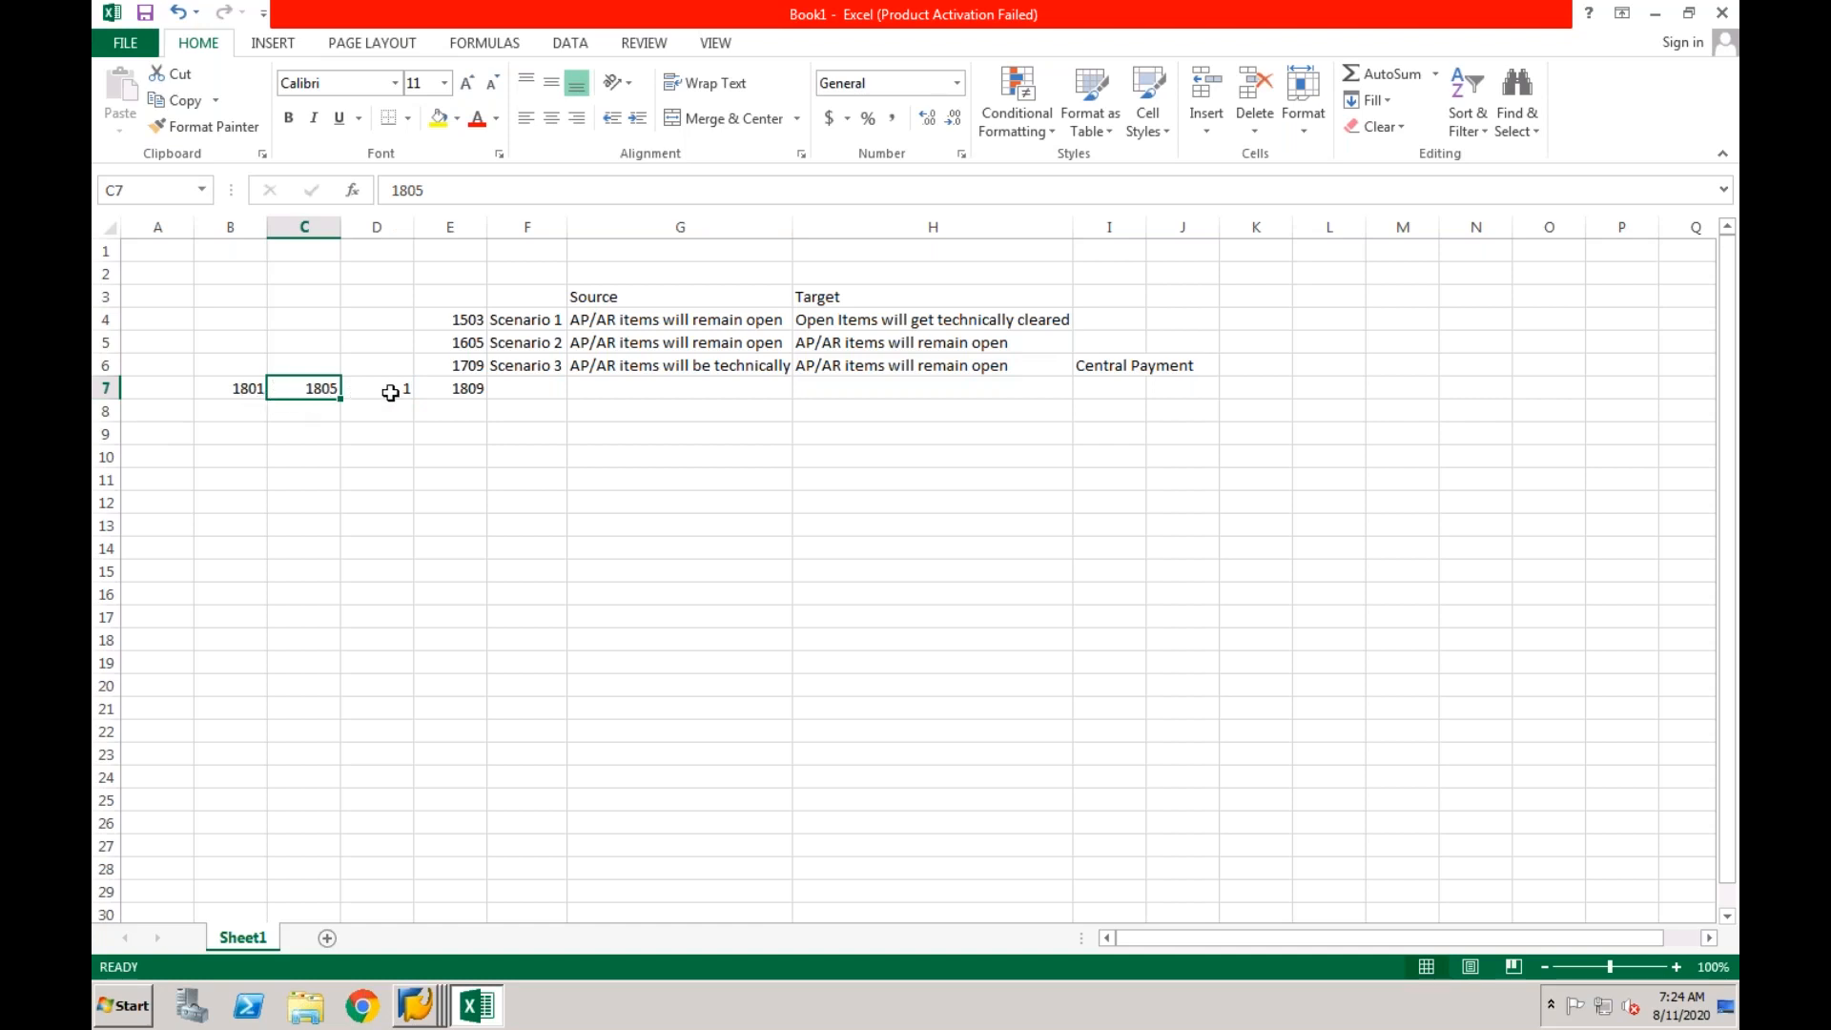
pyautogui.click(464, 346)
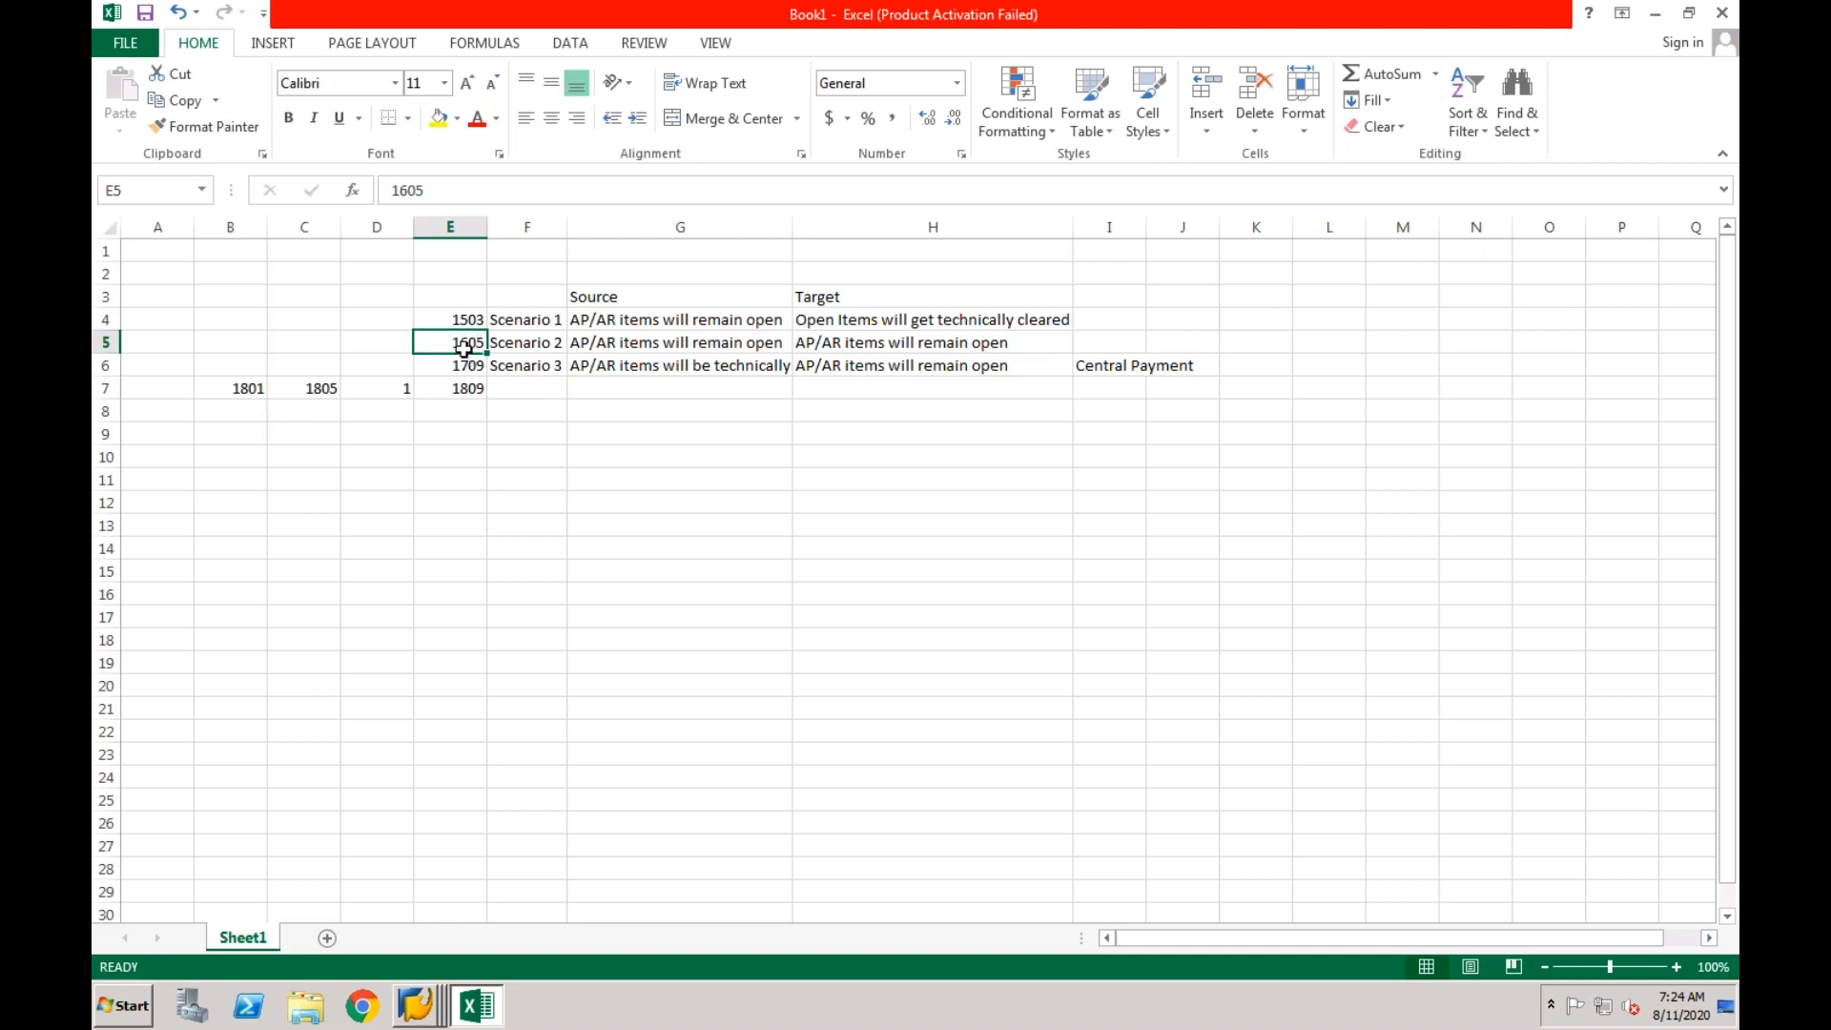
pyautogui.click(613, 347)
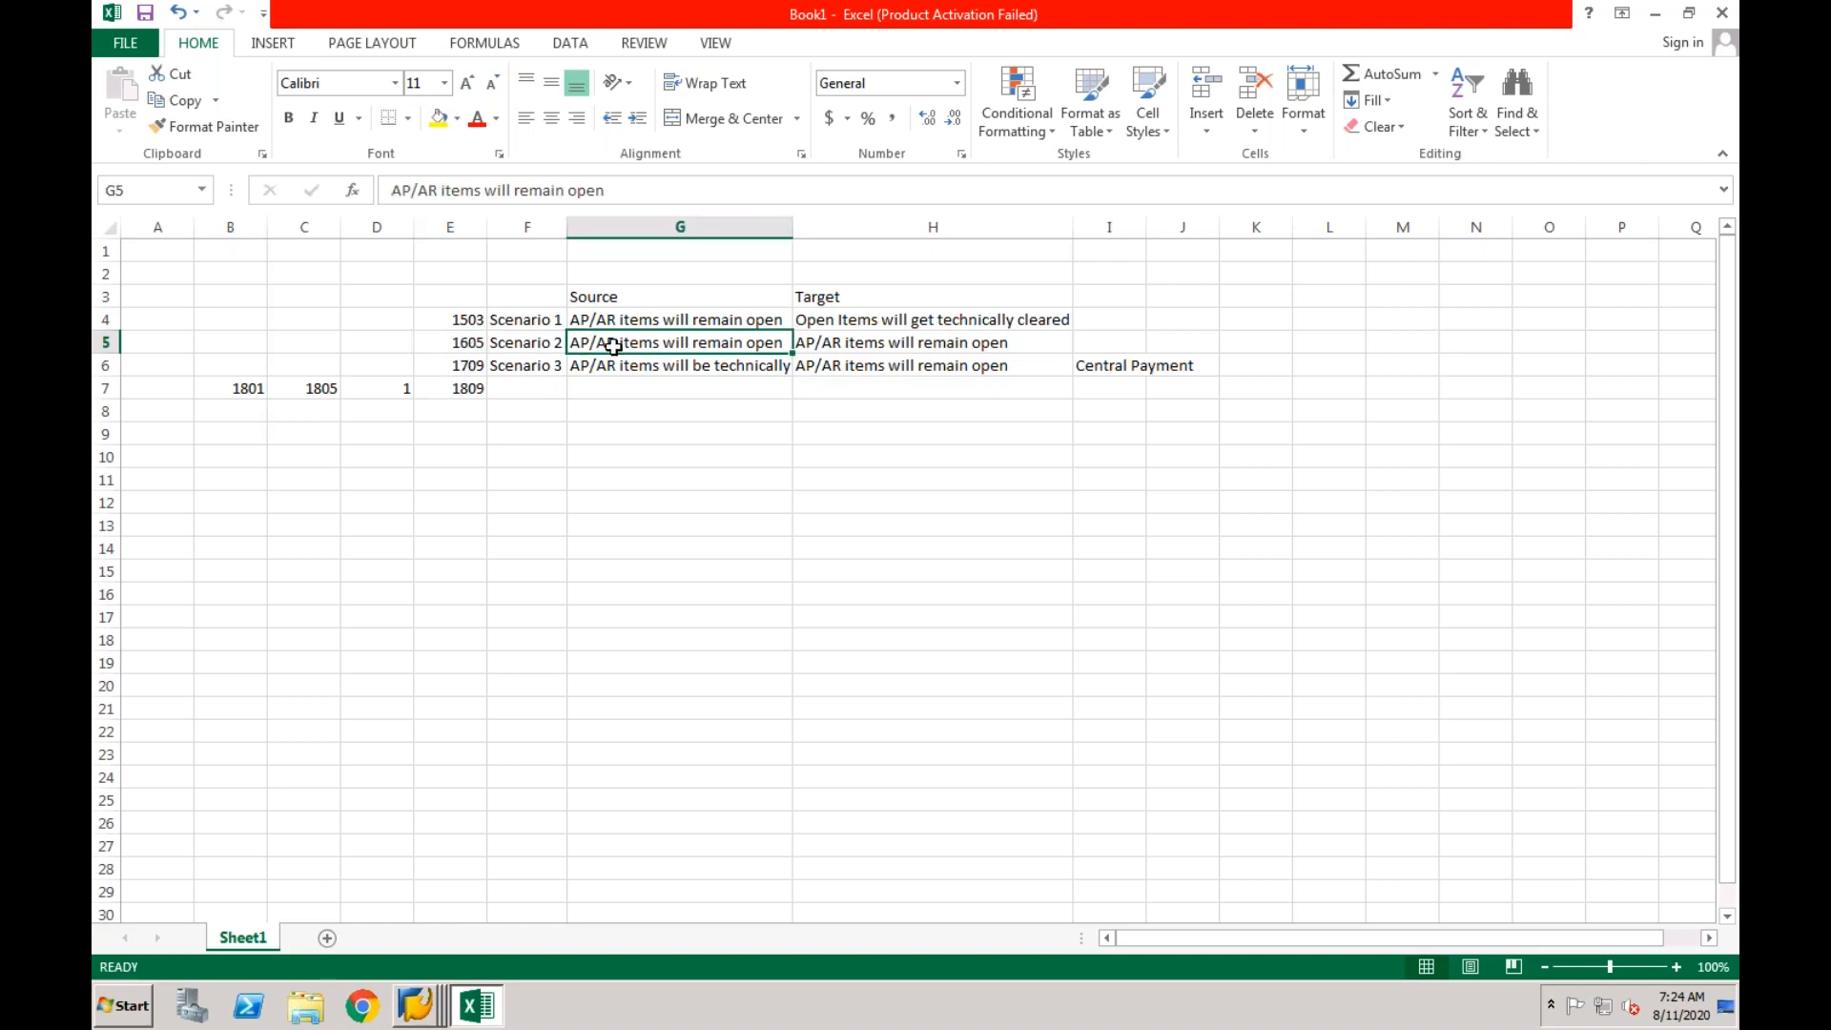
pyautogui.click(466, 345)
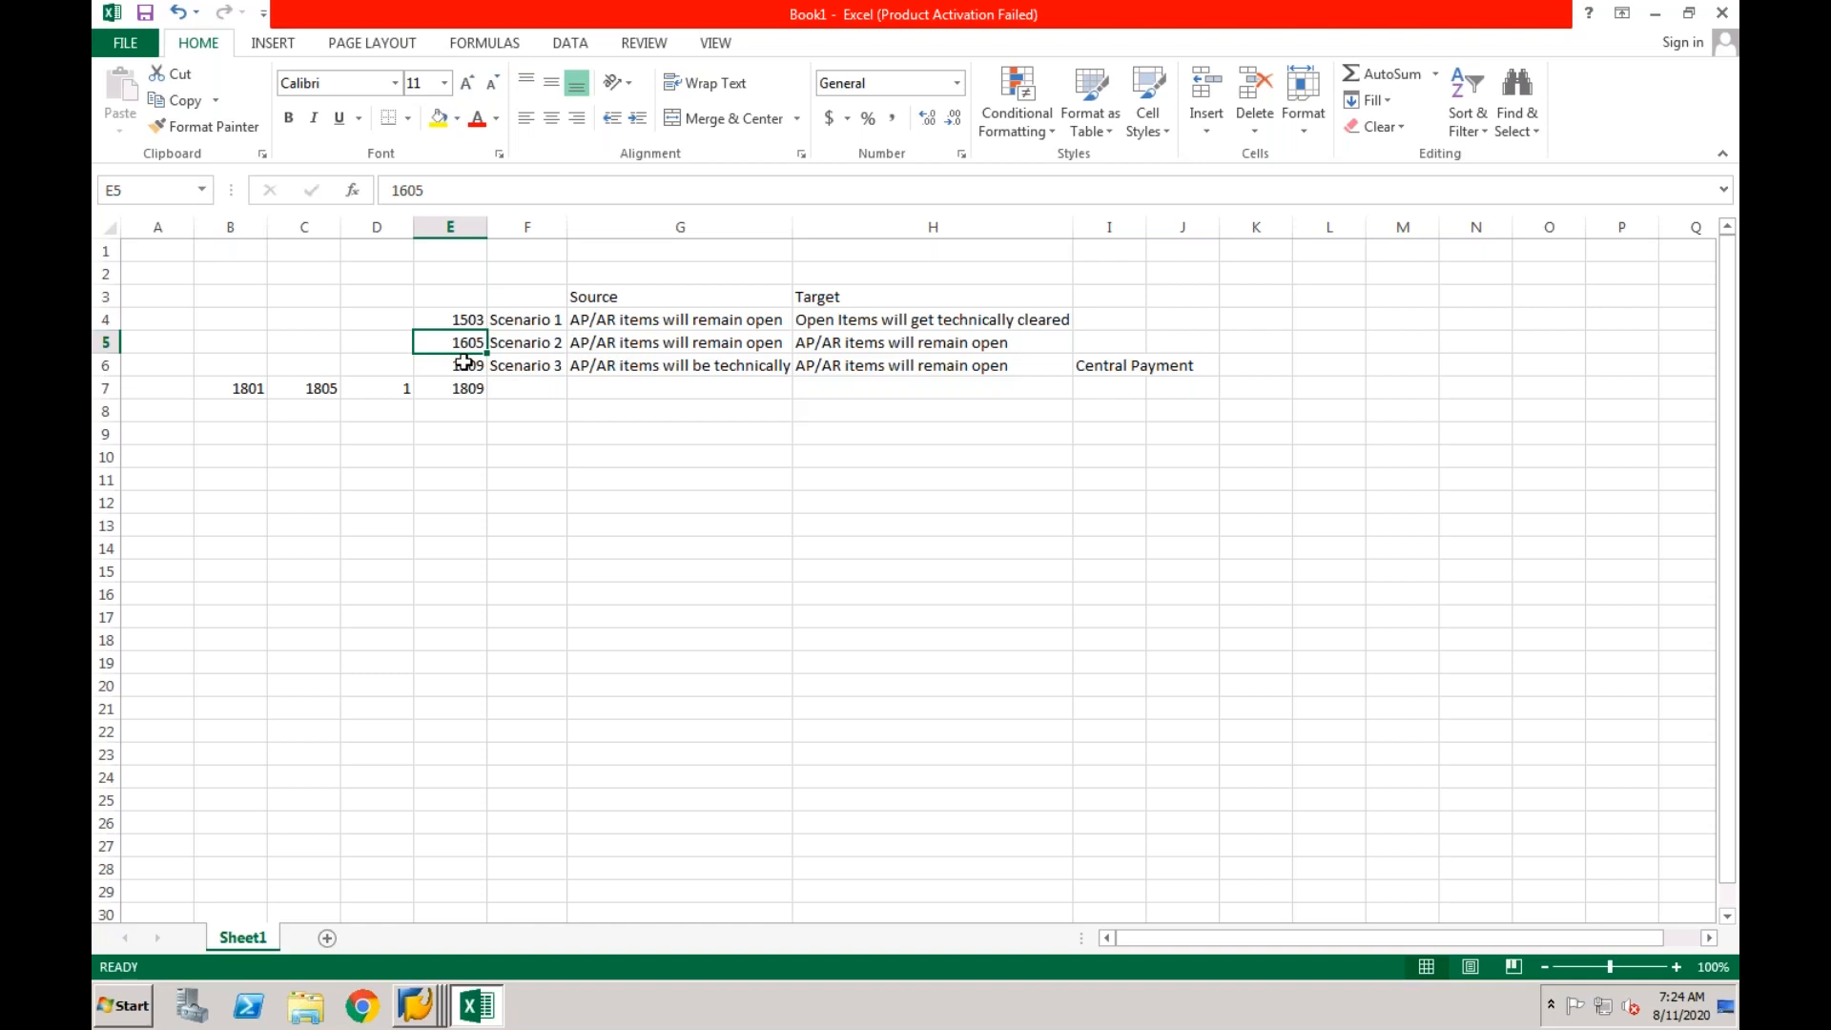
pyautogui.click(497, 349)
pyautogui.click(477, 347)
# Clear the entries from cells B7, C7 and D7, leaving only 1809 in row 7.
pyautogui.moveTo(254, 388); pyautogui.dragTo(301, 388)
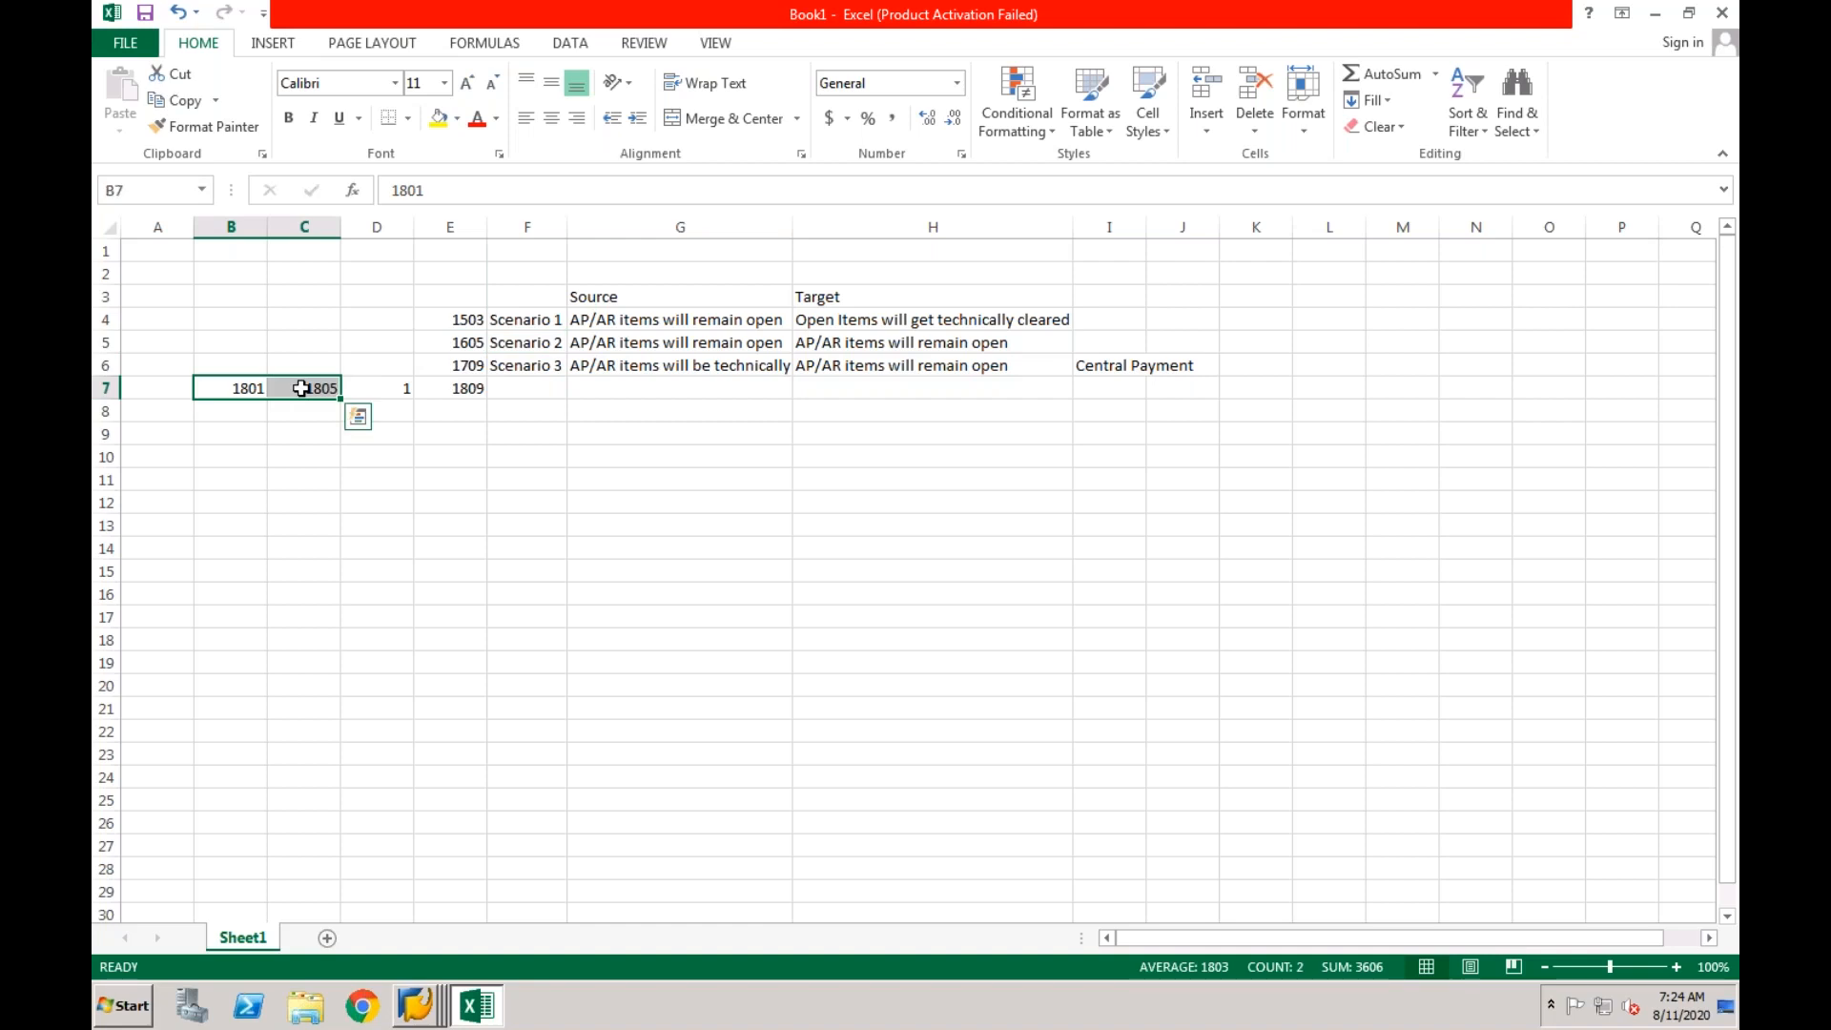
pyautogui.press('BackSpace')
pyautogui.click(324, 434)
pyautogui.click(327, 395)
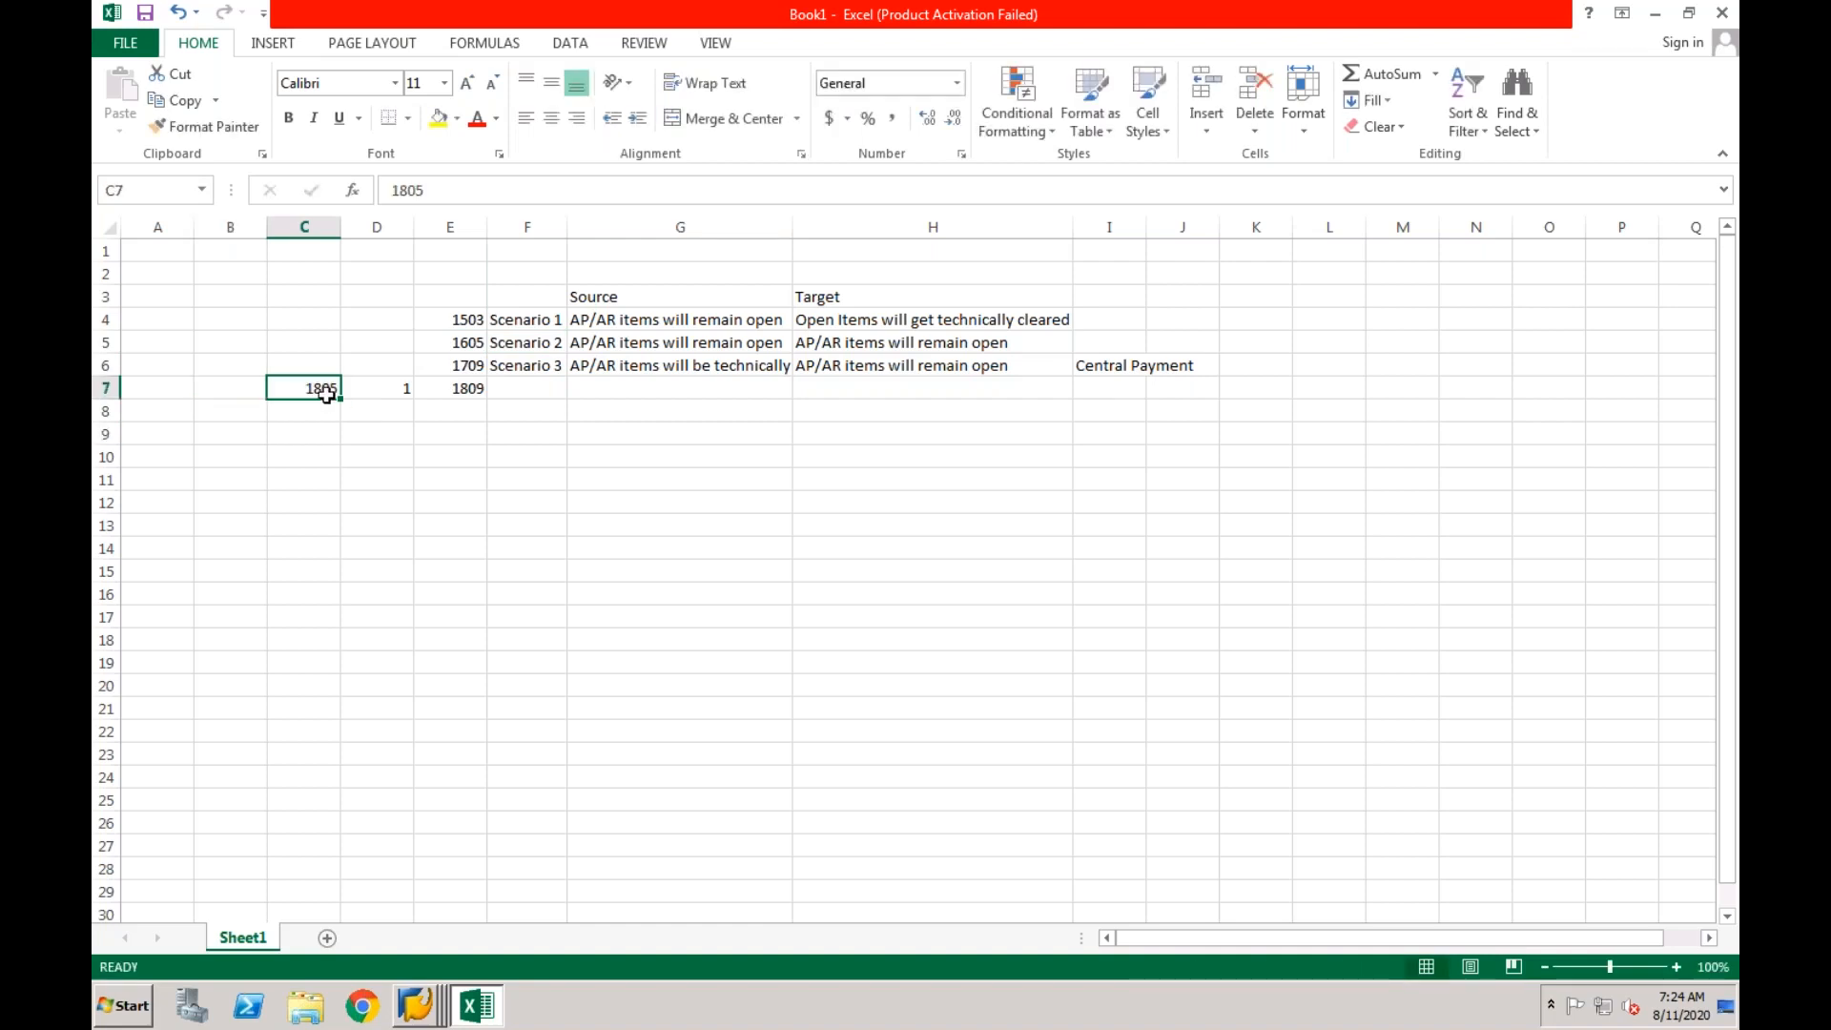
pyautogui.press('BackSpace')
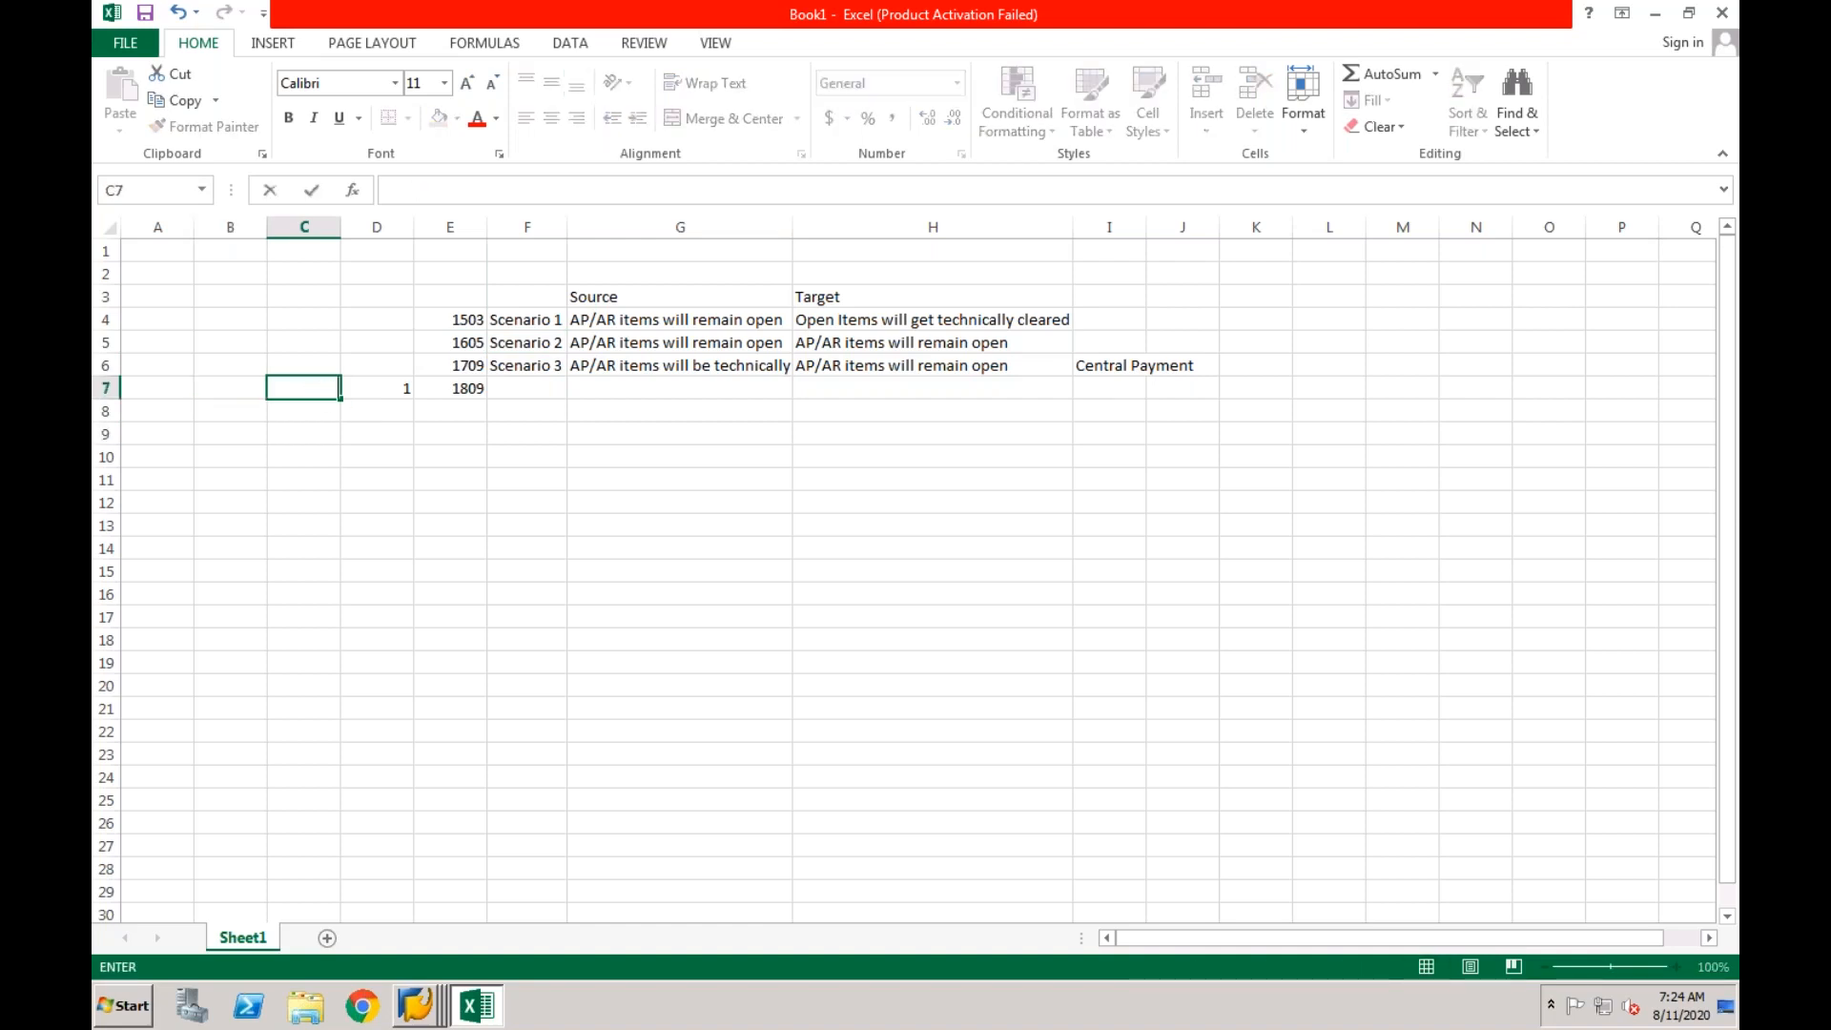
pyautogui.click(371, 389)
pyautogui.press('BackSpace')
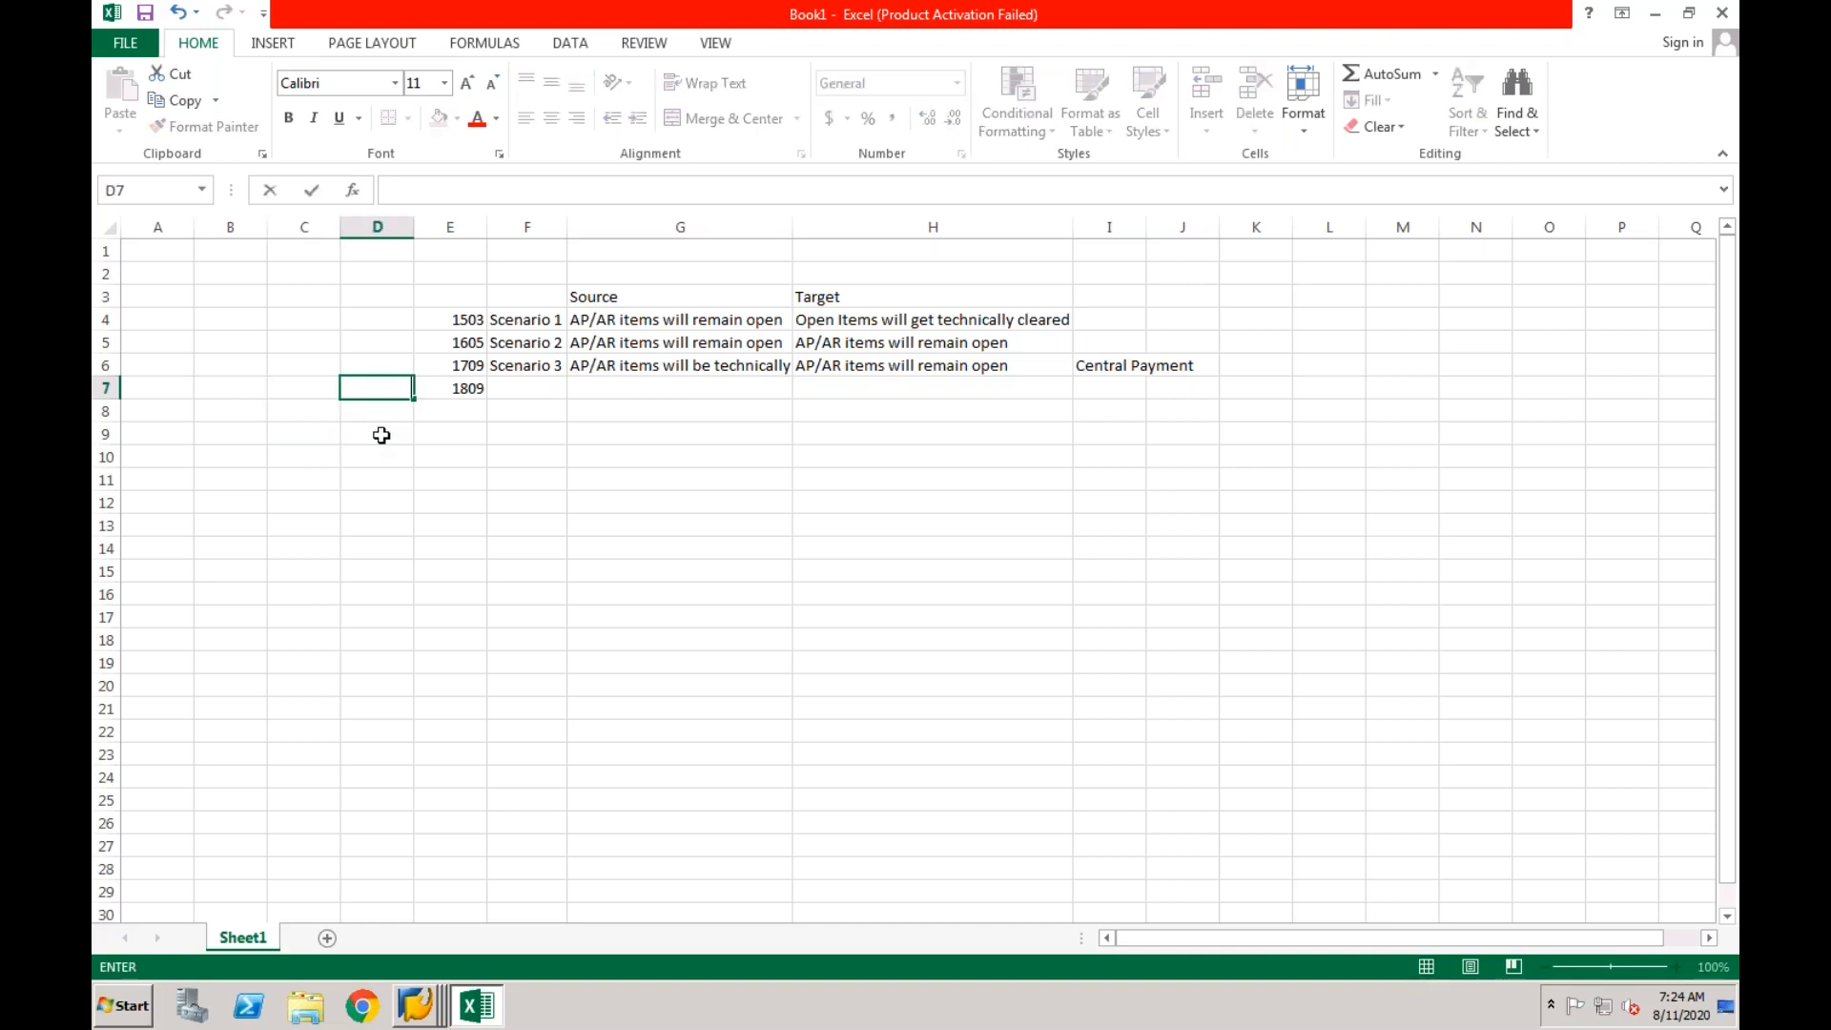
pyautogui.click(468, 540)
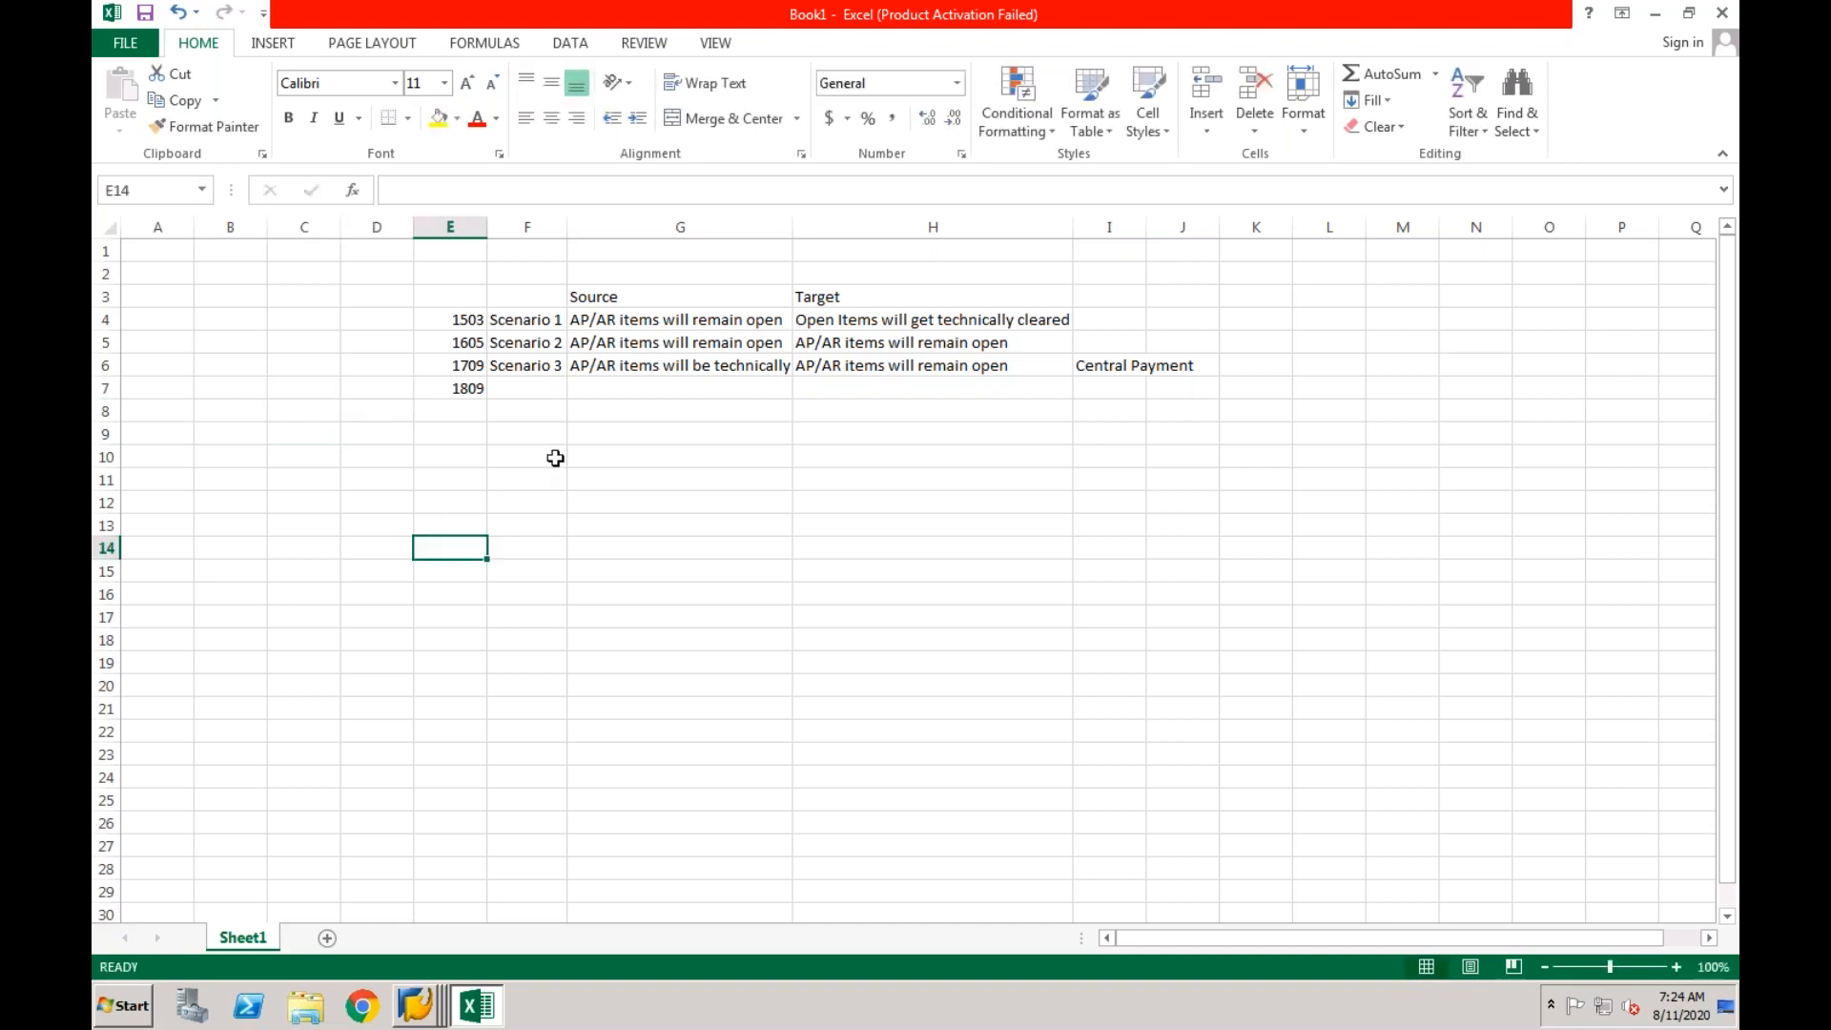
pyautogui.click(540, 345)
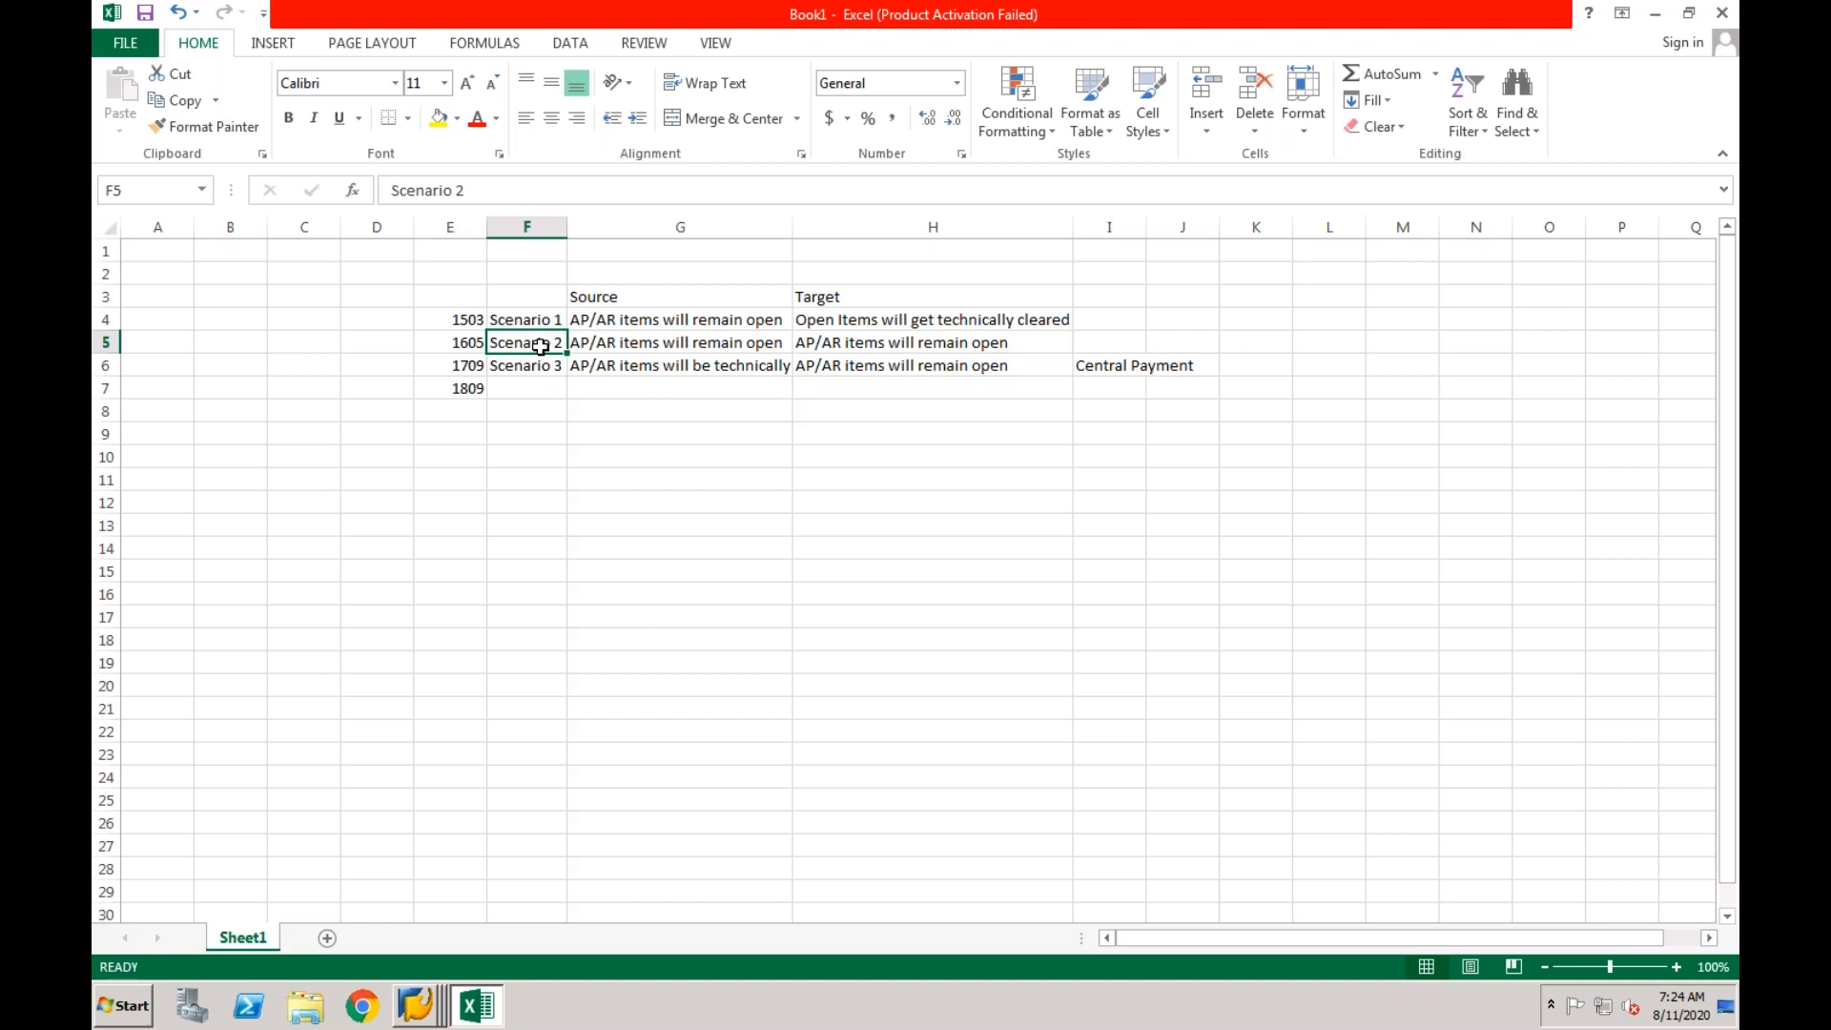
# Switch to the Keynote presentation and show the Central Processes slide.
pyautogui.press('super+Tab')
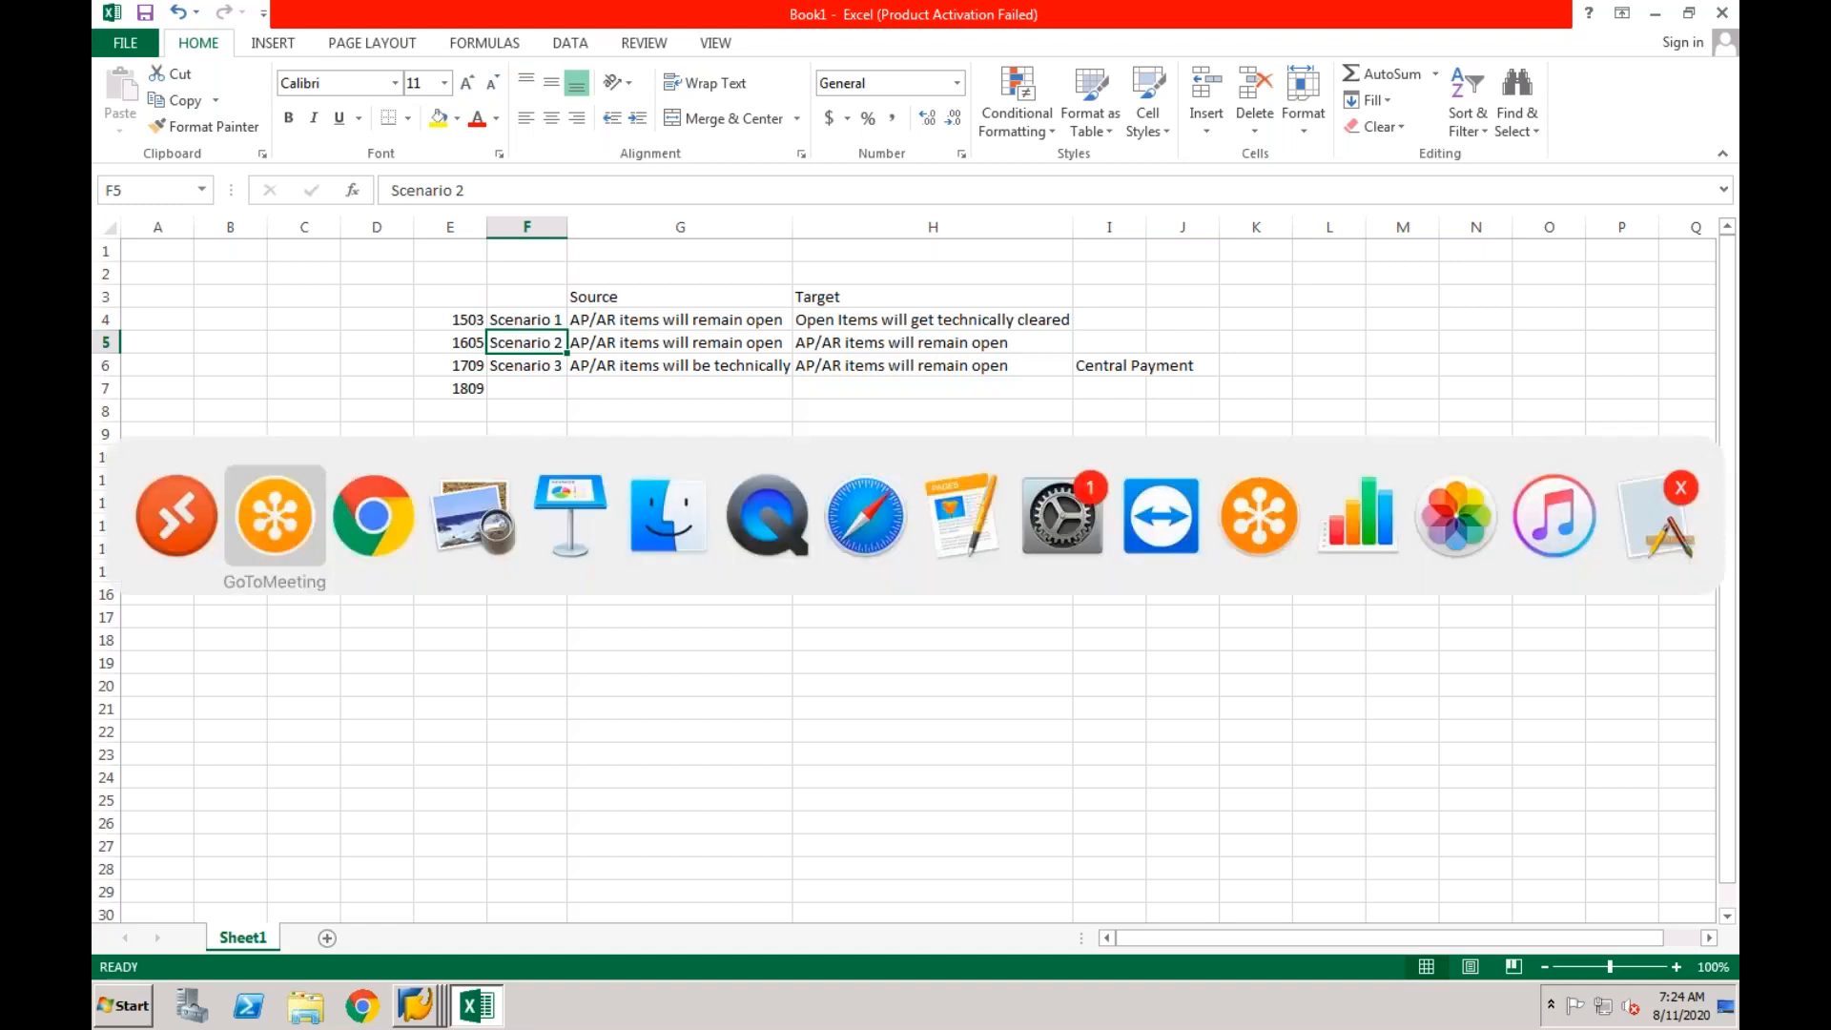
pyautogui.press('super+Tab')
pyautogui.press('super+Tab')
pyautogui.press('super+Tab')
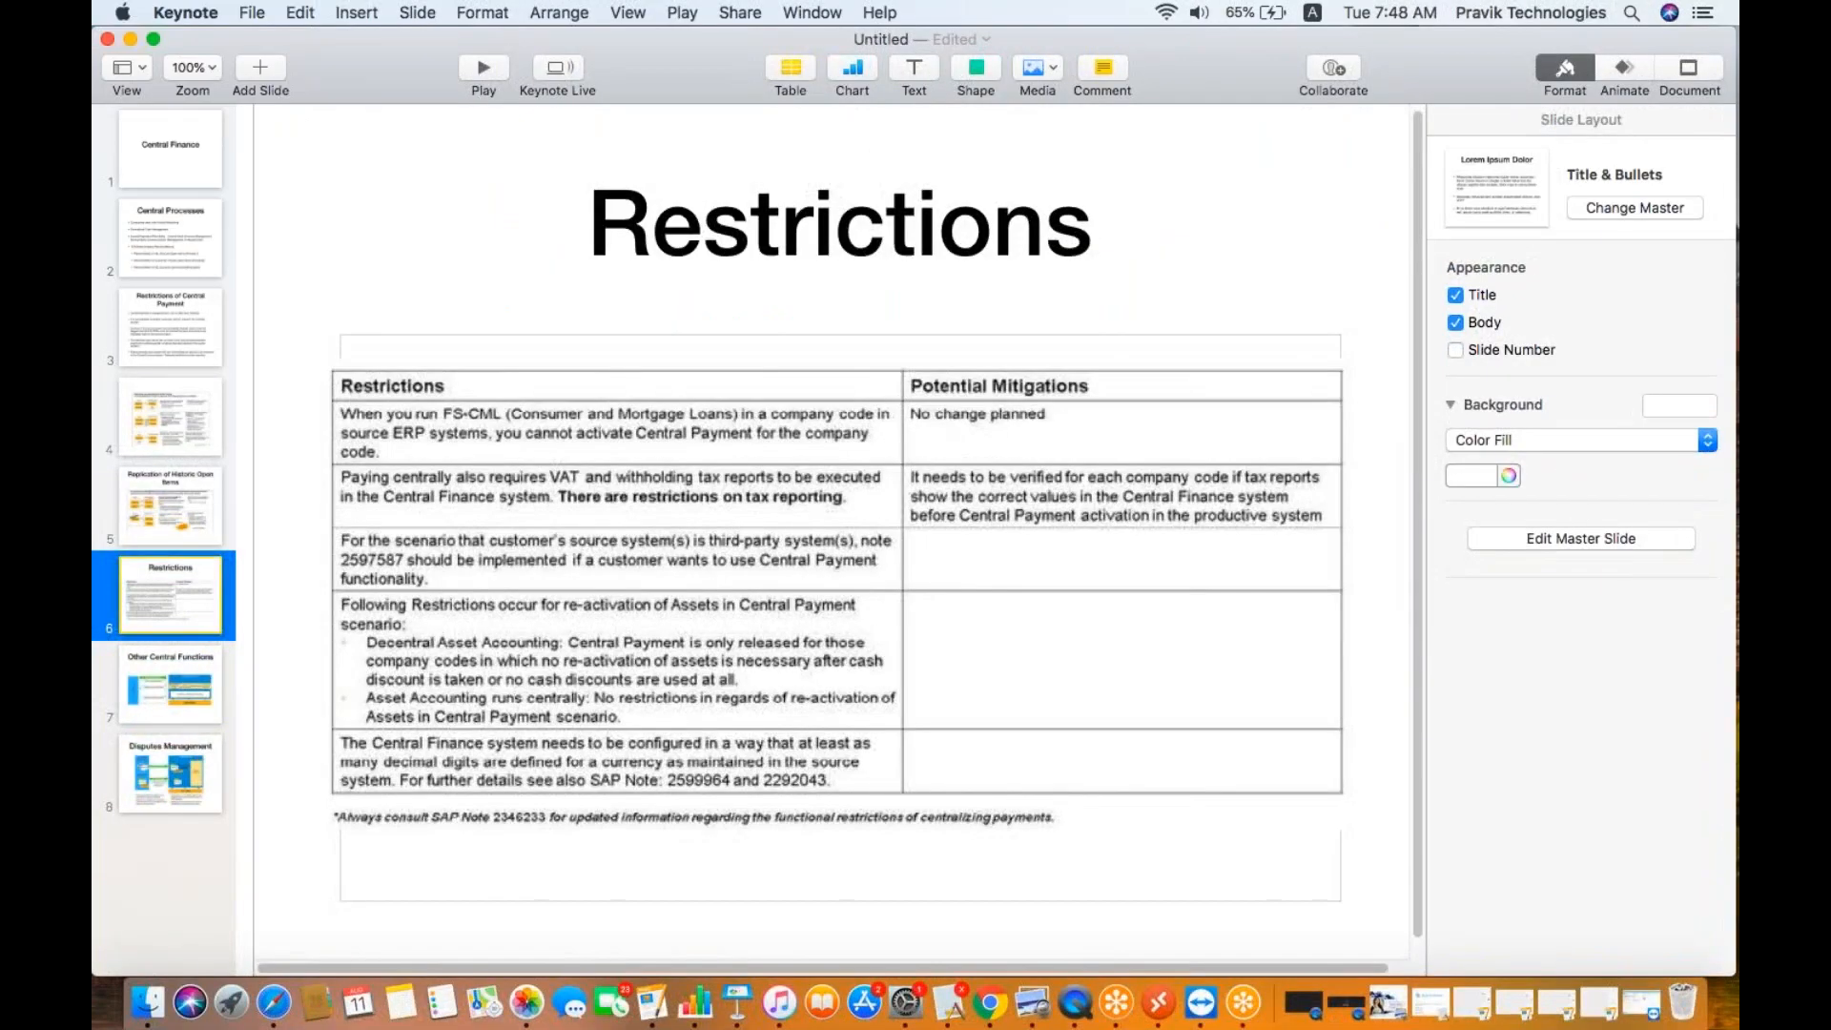
pyautogui.click(200, 246)
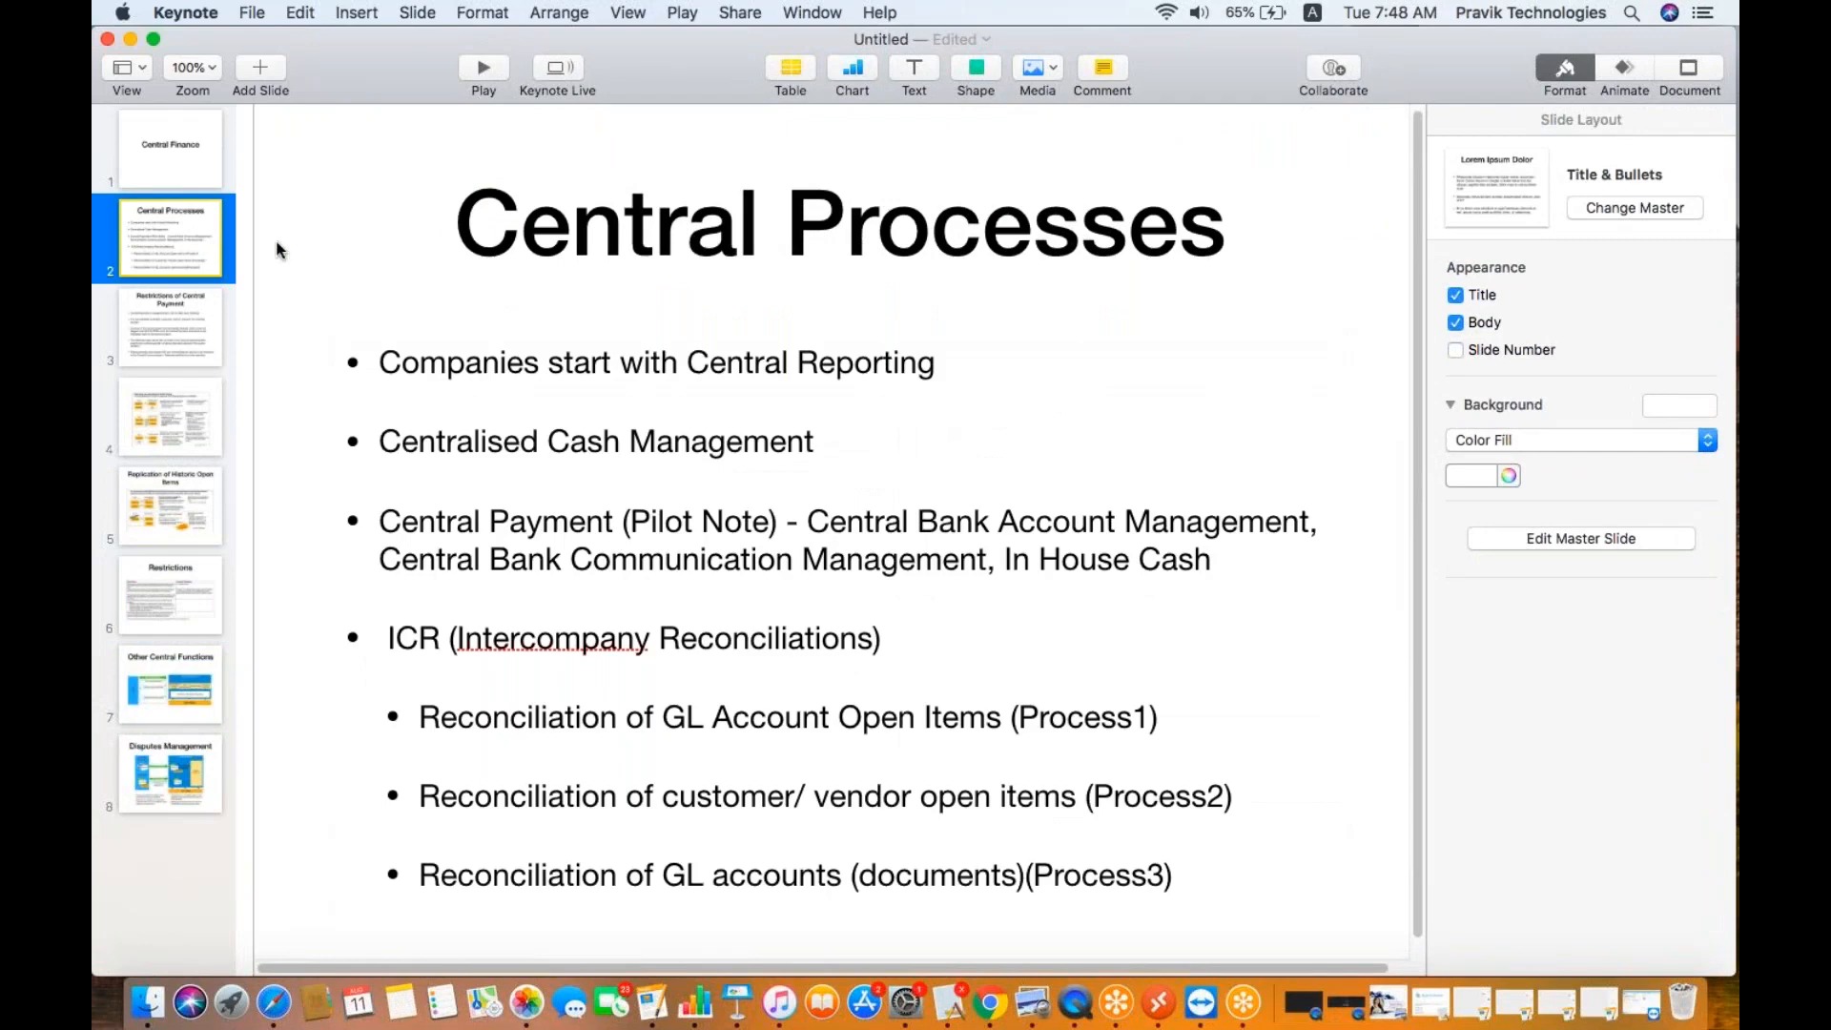